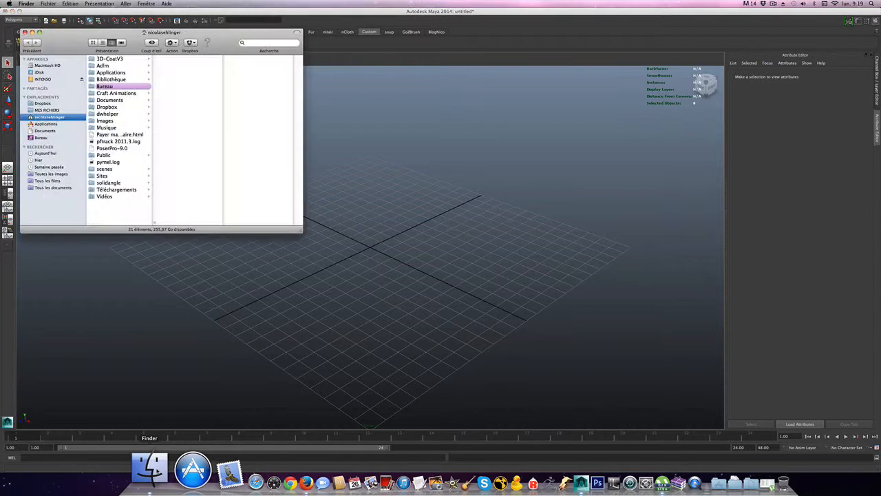
Open the reference image bandeau_LightingWEb.jpg from the Images folder on the desktop and place its window over the middle of the viewport
left_click(122, 86)
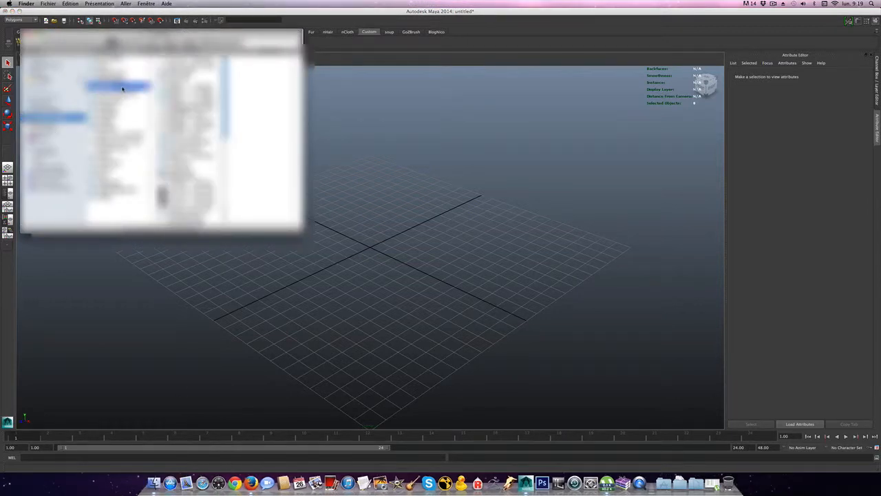
left_click(183, 74)
left_click(247, 59)
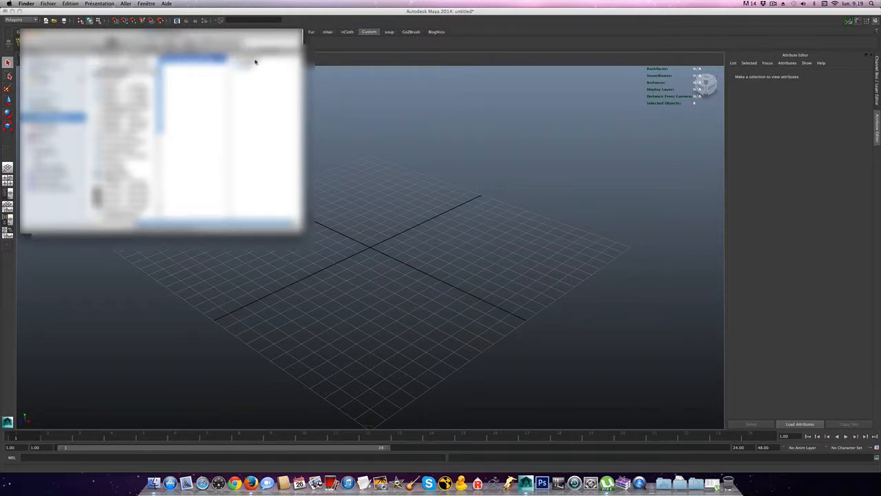
left_click(255, 61)
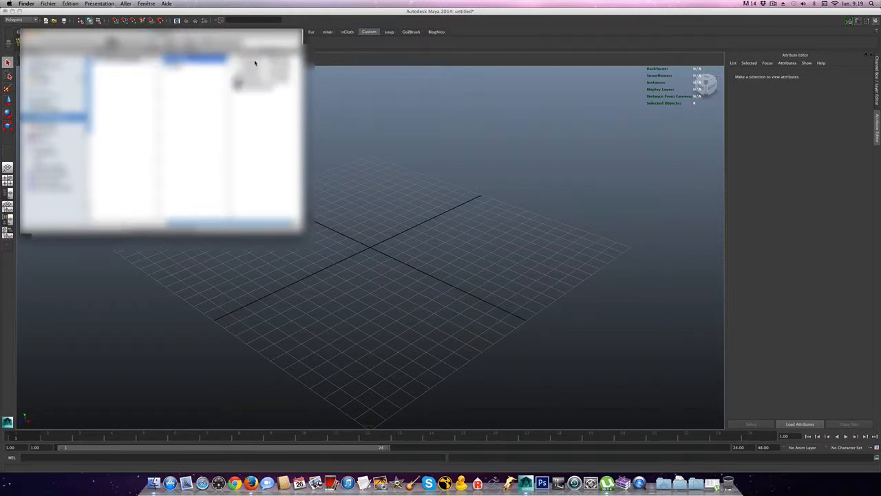
left_click(251, 61)
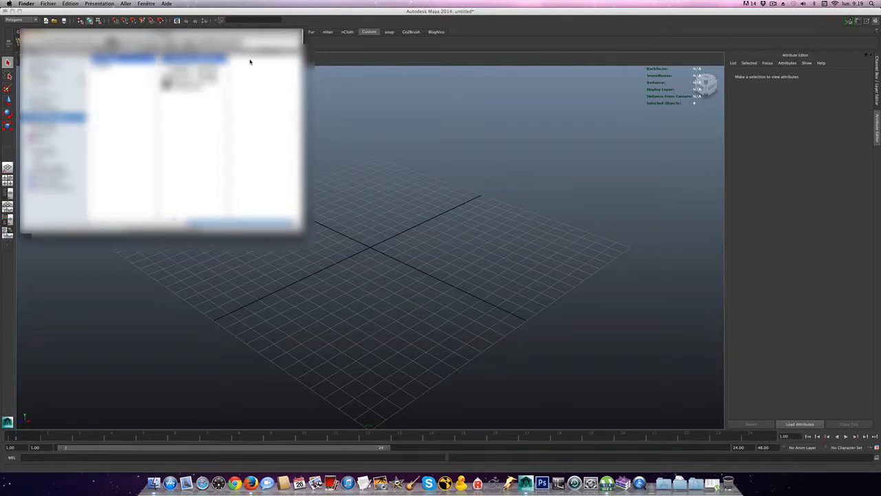
double_click(207, 59)
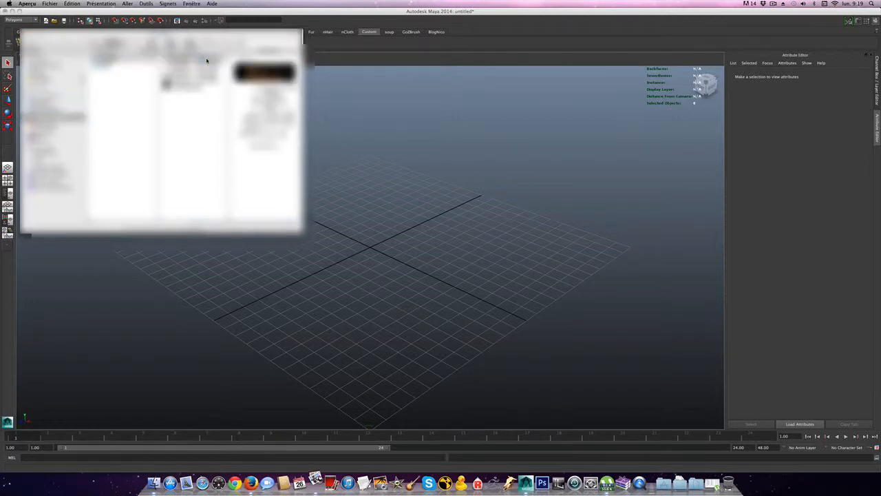
left_click_drag(202, 19, 525, 186)
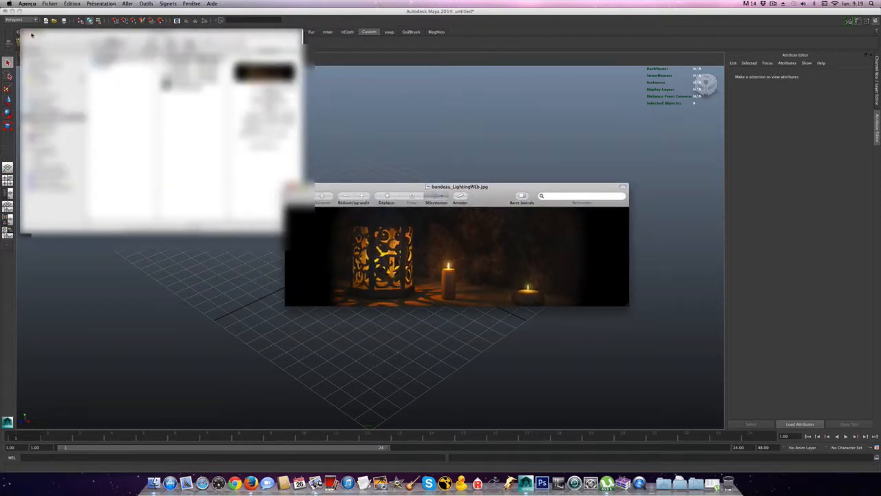
Close the file browser and the reference image, and return to Maya
left_click(26, 33)
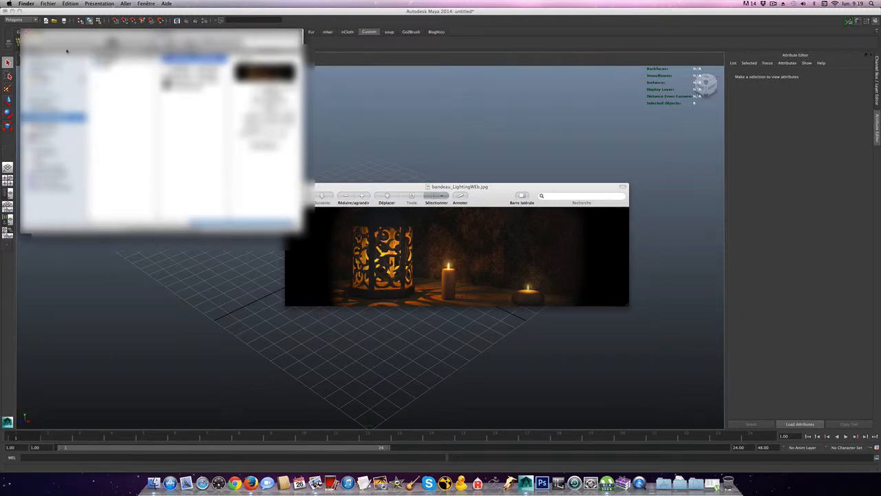
left_click_drag(67, 50, 234, 191)
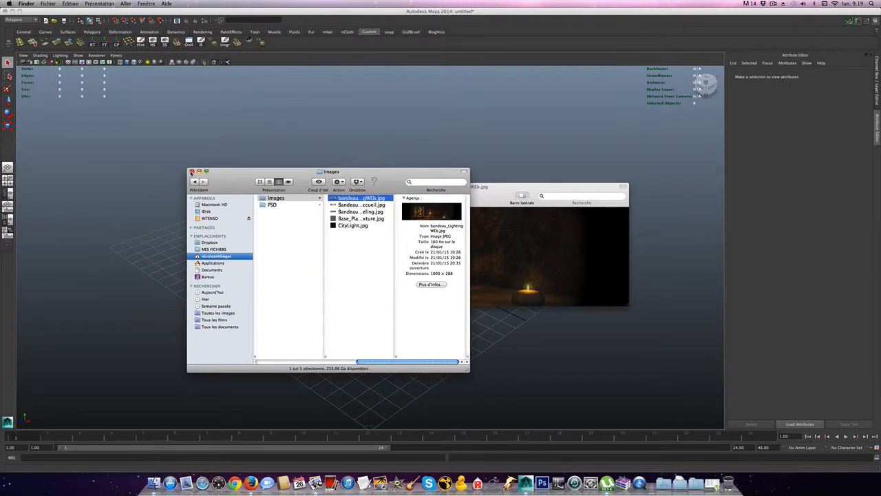
left_click(192, 171)
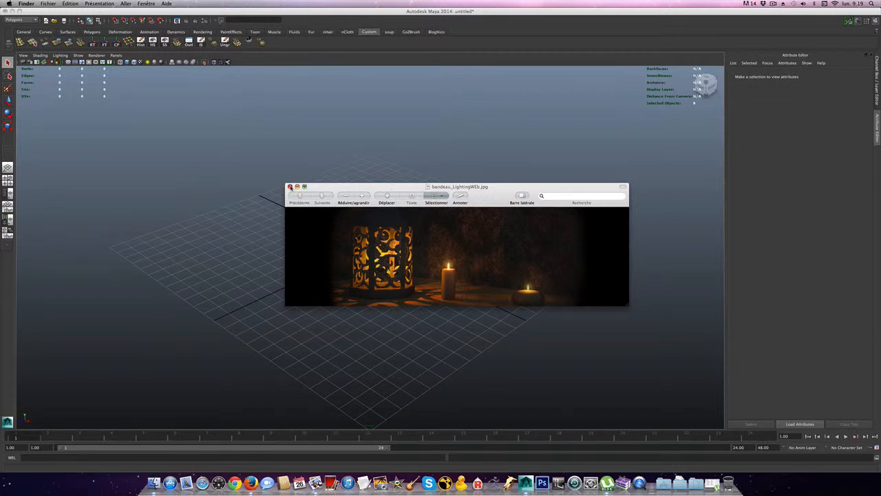
left_click(290, 187)
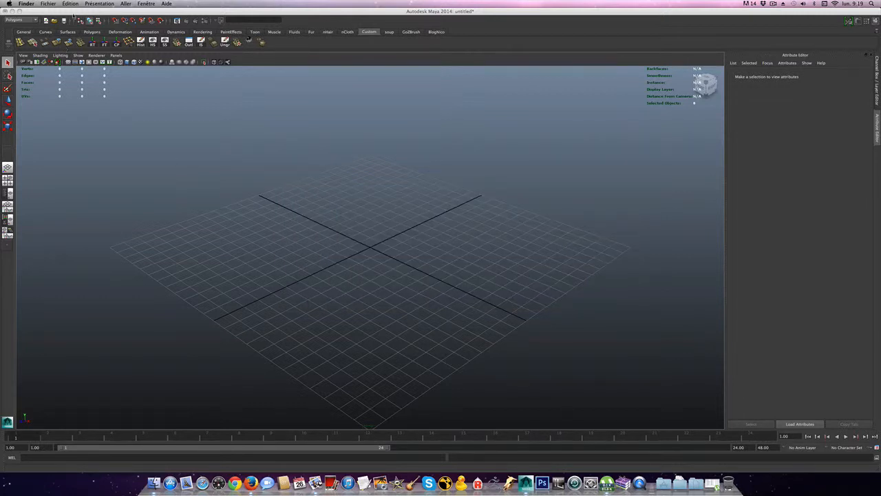
left_click(72, 15)
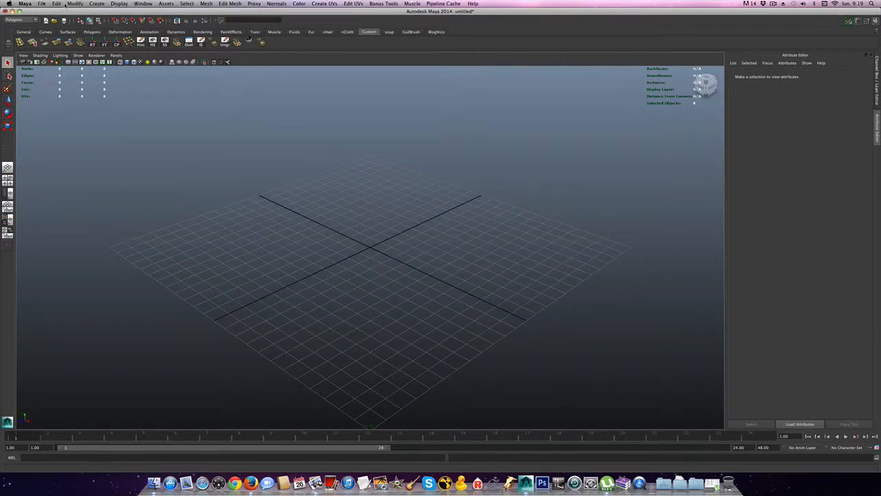
Create a new project named Project_Bougie_Lanterne on the desktop with the default folder locations
left_click(55, 4)
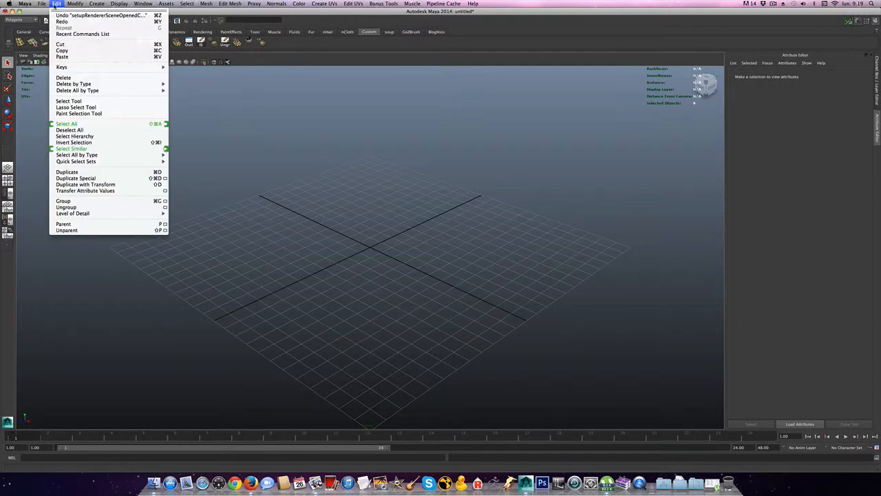
mouse_move(43, 5)
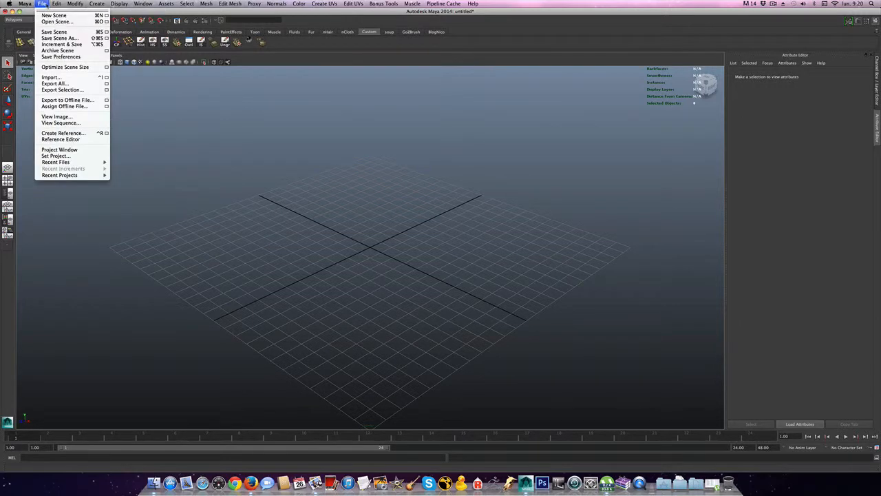
left_click(91, 150)
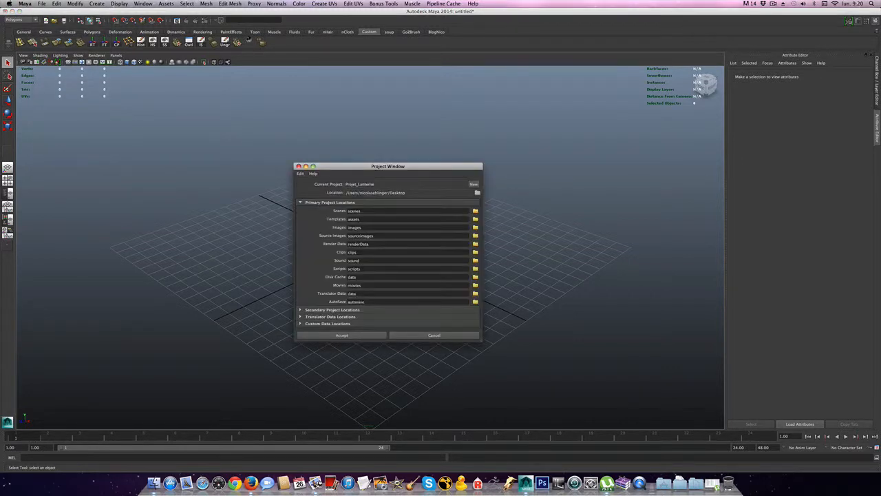
left_click(389, 185)
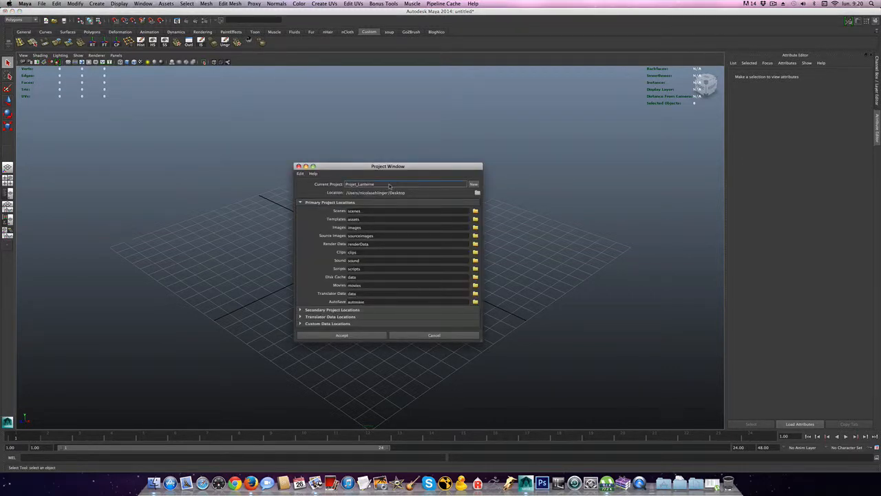
left_click(474, 184)
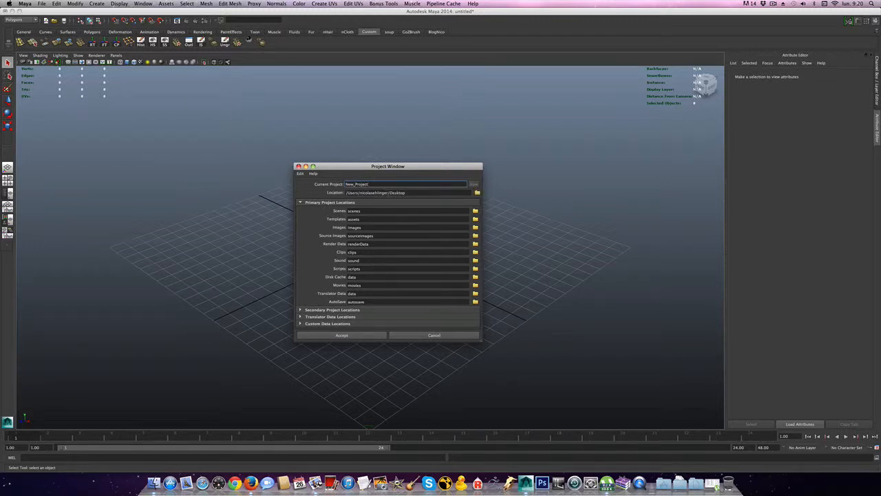
left_click_drag(356, 184, 322, 187)
key("BackSpace")
type("_")
type("anterne")
left_click(359, 336)
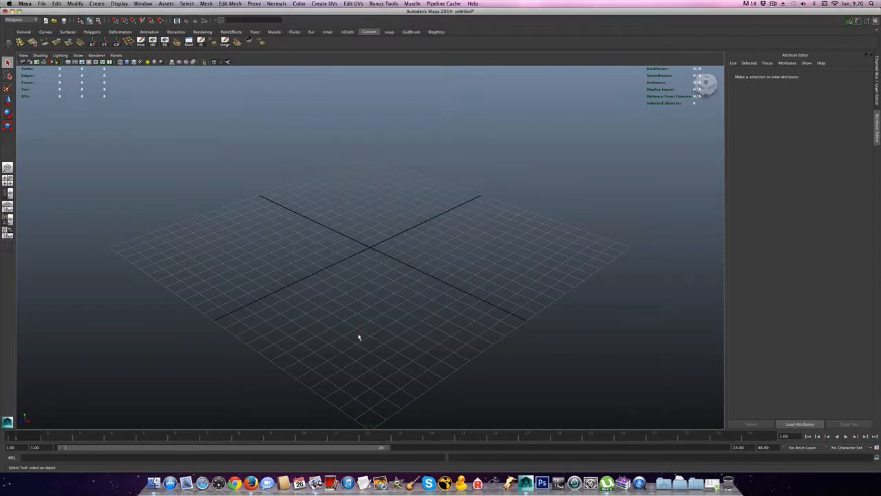
Save the scene as Mode01 in Maya ASCII format in the project's scenes folder
left_click(46, 4)
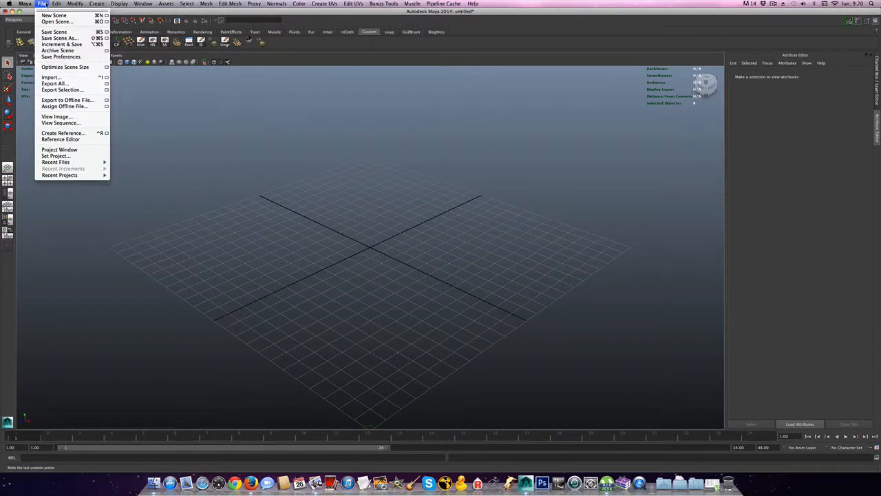
left_click(59, 38)
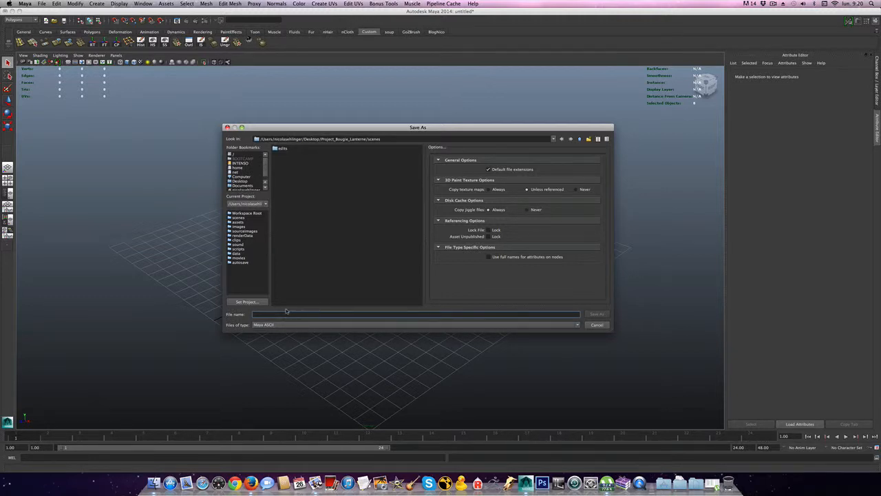
type("s")
left_click(593, 315)
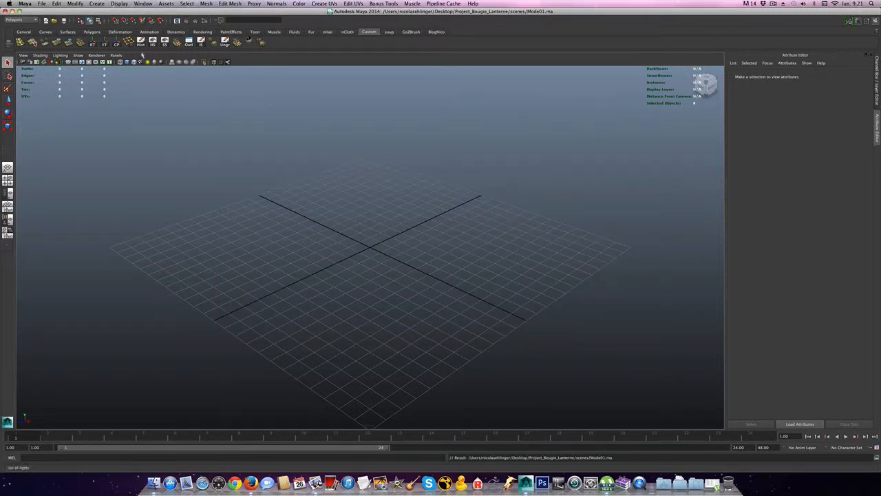
Create a polygon cylinder at the origin and show it in shaded display
left_click(97, 4)
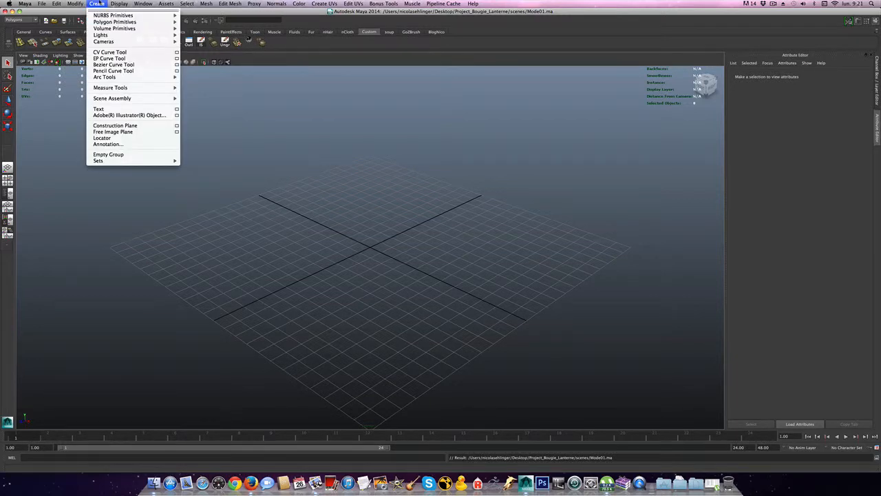
mouse_move(108, 23)
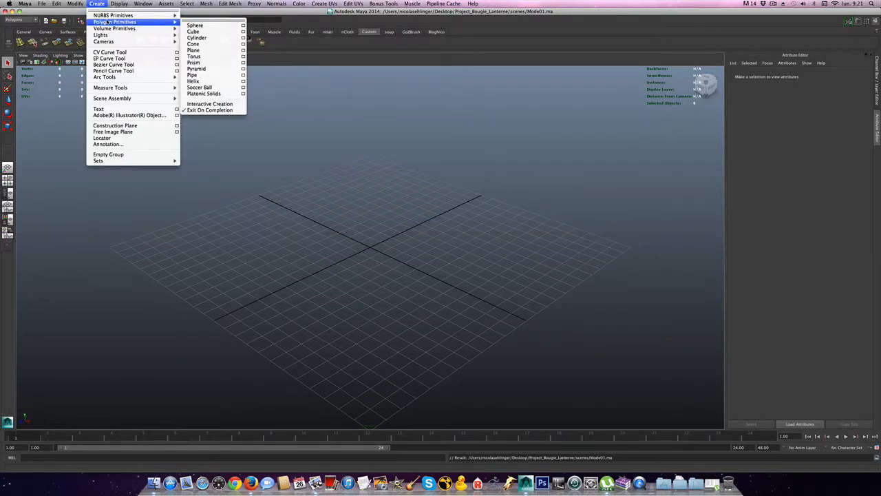
left_click(197, 38)
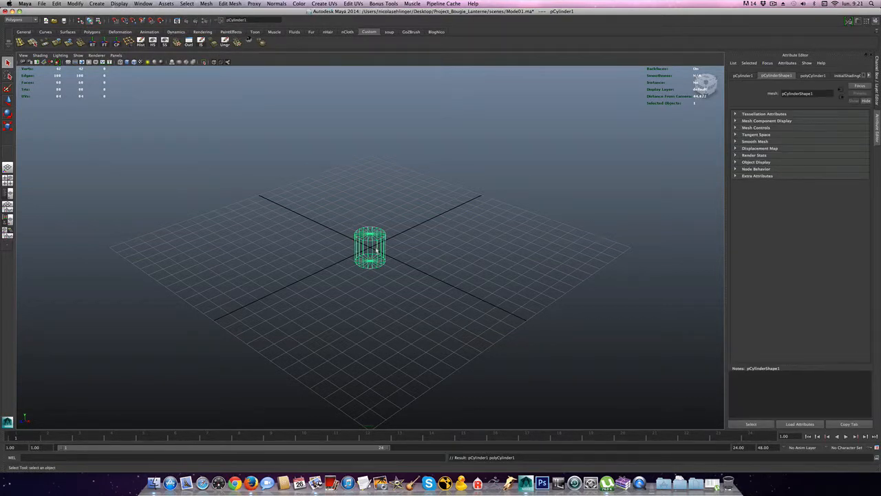
key("5")
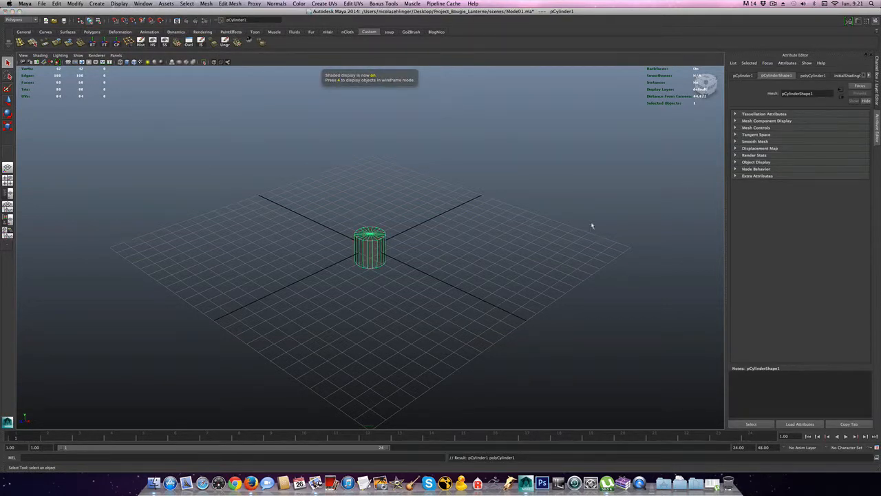
Set the cylinder's Subdivisions Axis to 12 in its construction history
left_click(877, 100)
left_click(745, 155)
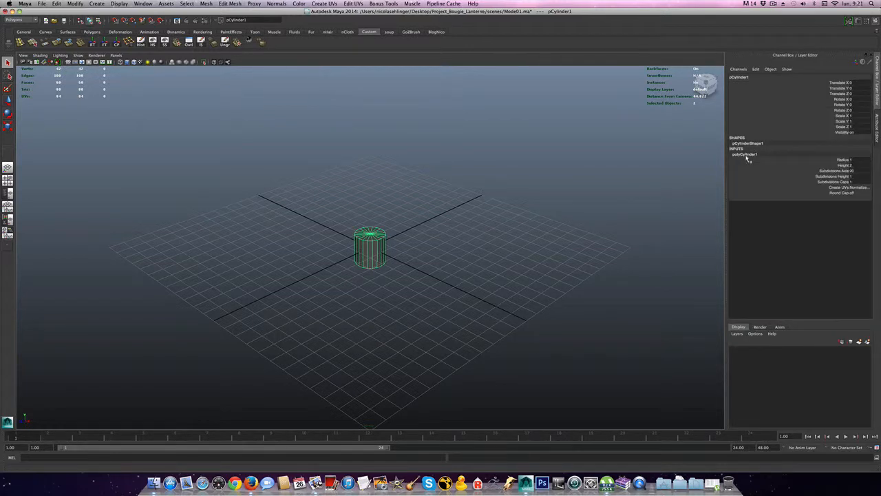
double_click(853, 171)
key("BackSpace")
type("12")
key("Return")
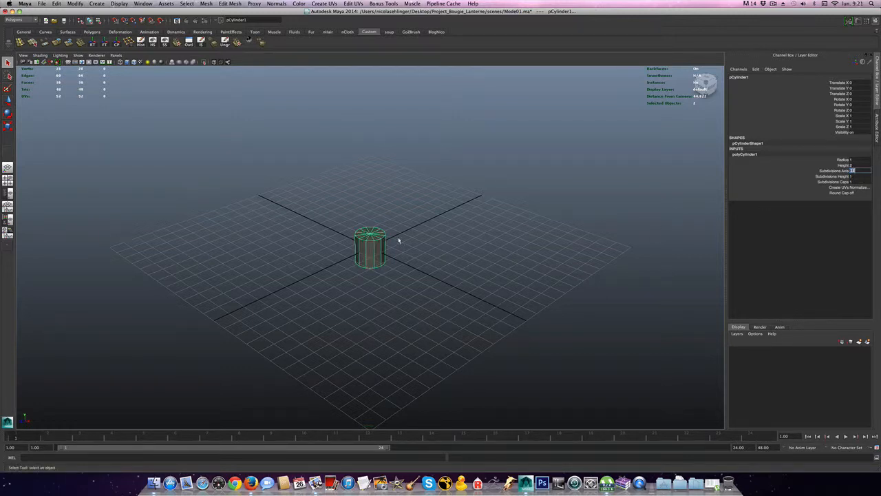
Move the cylinder upward along Y and set its Translate Y to 0.5
left_click(374, 242)
key("w")
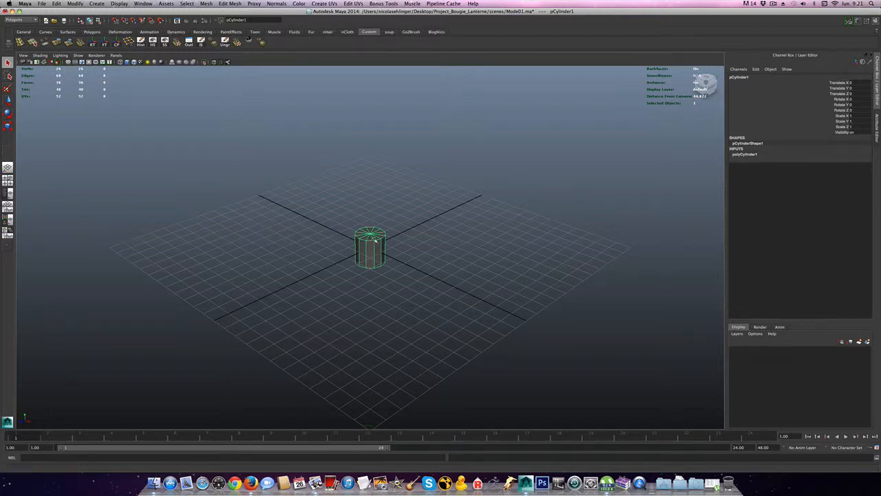
left_click_drag(371, 234, 371, 215)
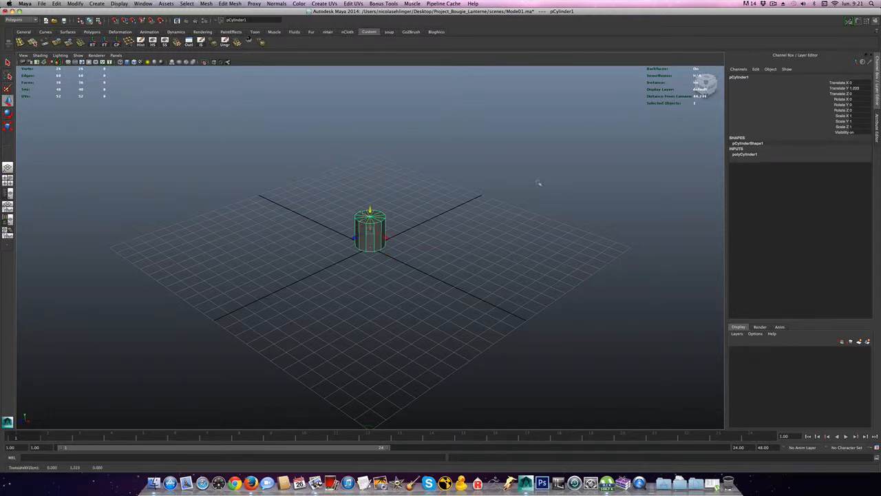
left_click(857, 88)
type("0.5")
key("Return")
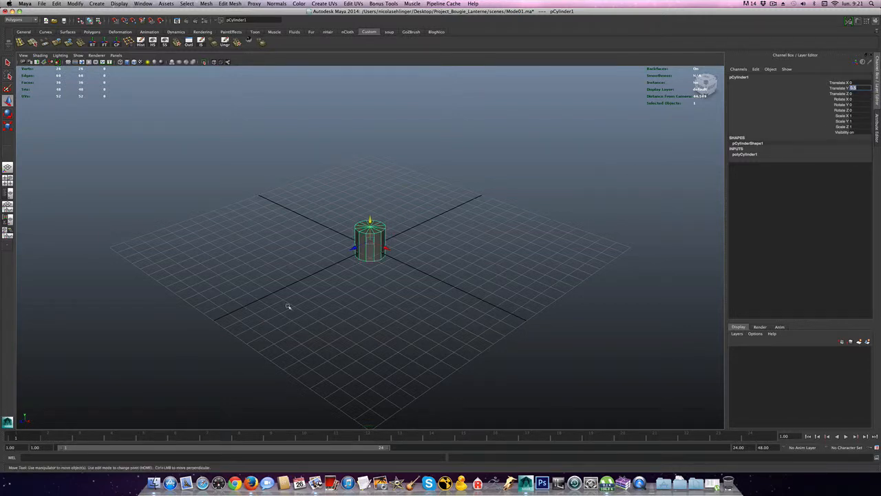
Raise the cylinder in the side view until its base rests on the grid, and set its Translate Y to 1
right_click_drag(289, 307, 449, 314, "alt")
left_click_drag(449, 315, 491, 301, "alt")
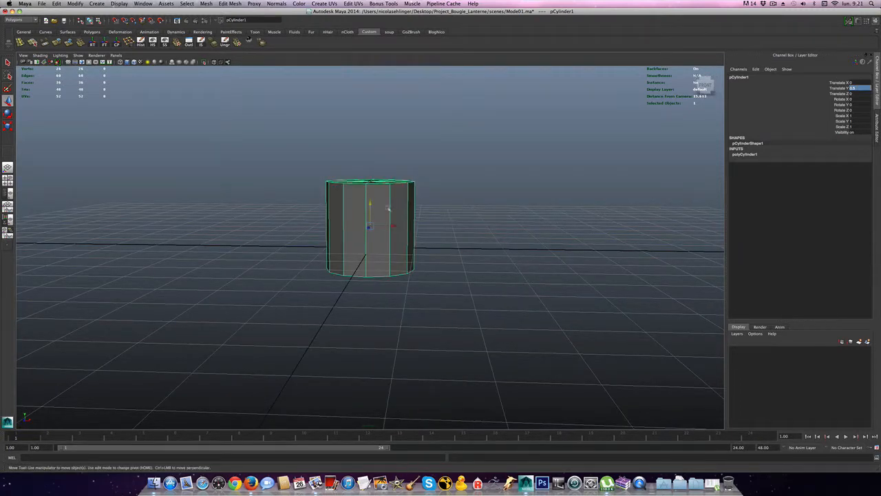
key("space")
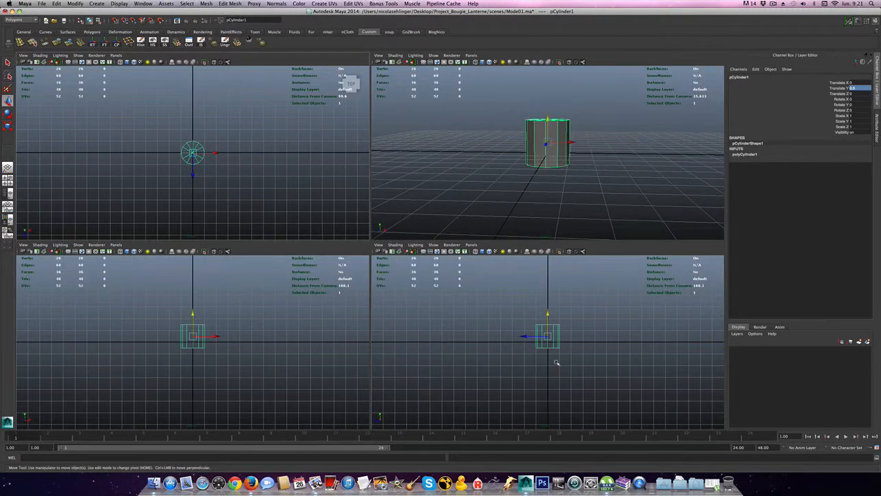
key("space")
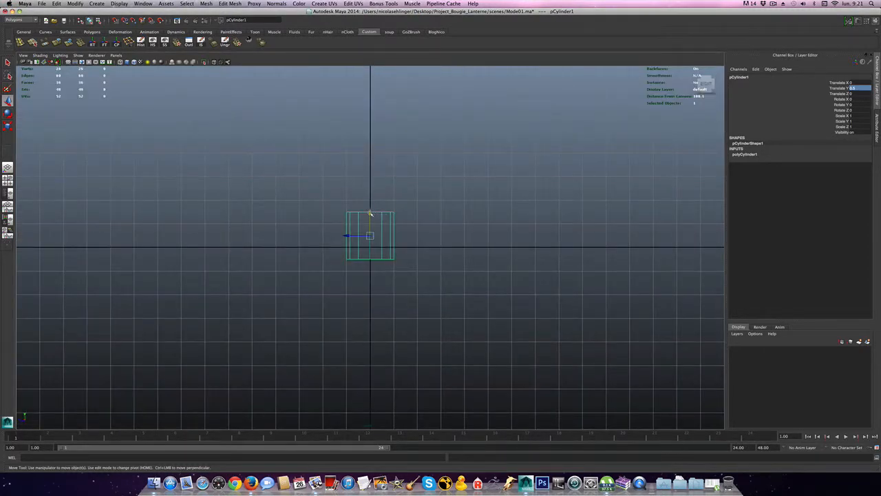
left_click_drag(369, 214, 370, 202)
key("space")
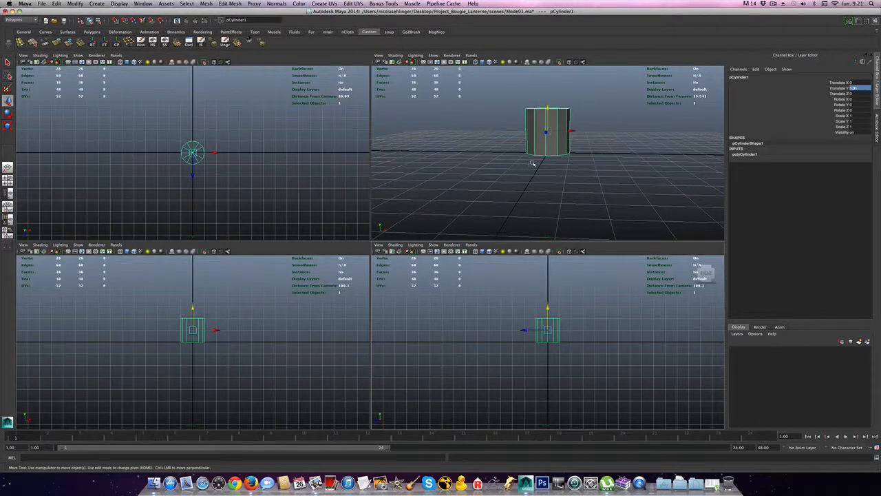
key("space")
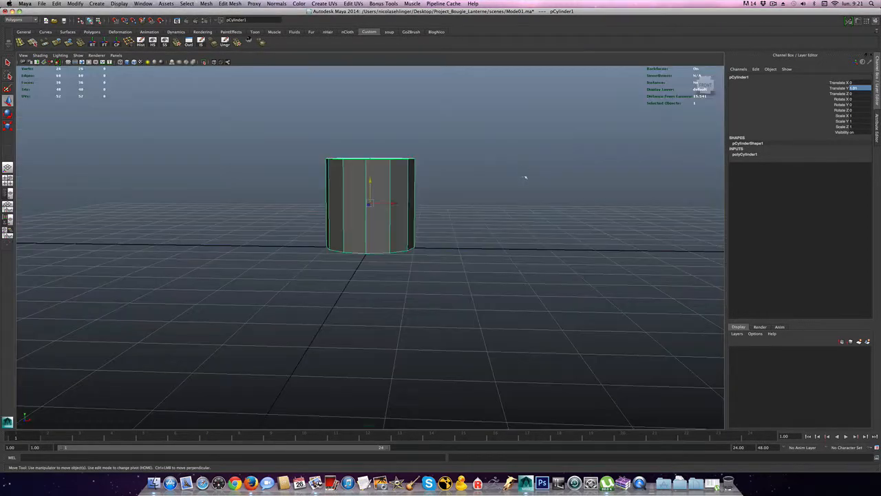
double_click(860, 88)
type("1")
key("Return")
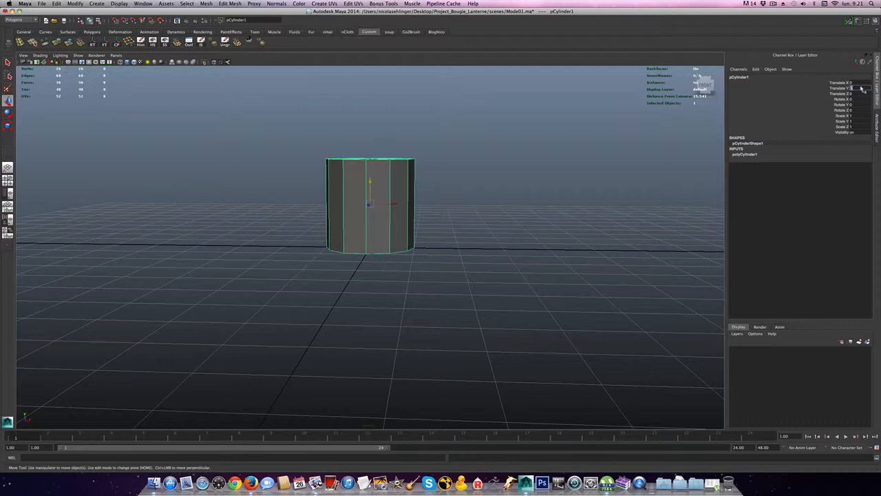
Select the cylinder and switch it to edge component mode with its top cap in view
left_click(541, 183)
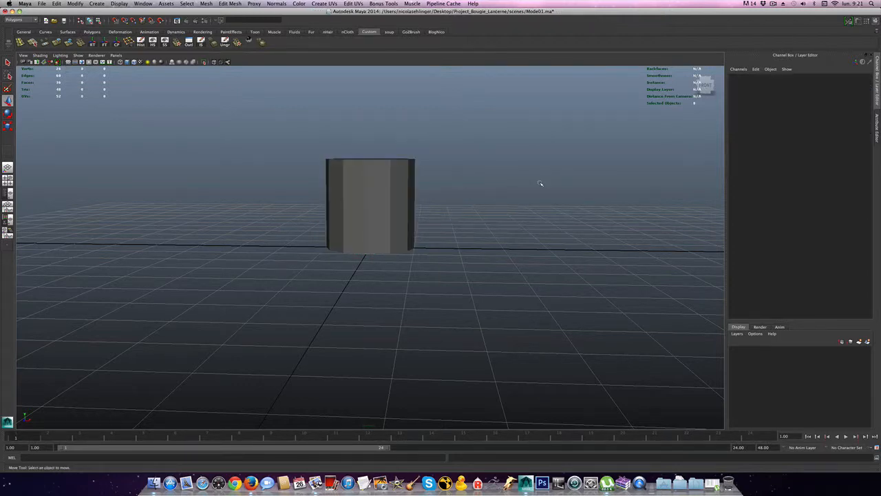
left_click(338, 199)
left_click_drag(338, 199, 493, 210, "alt")
scroll(350, 202, "up", 5)
left_click_drag(397, 186, 378, 247, "alt")
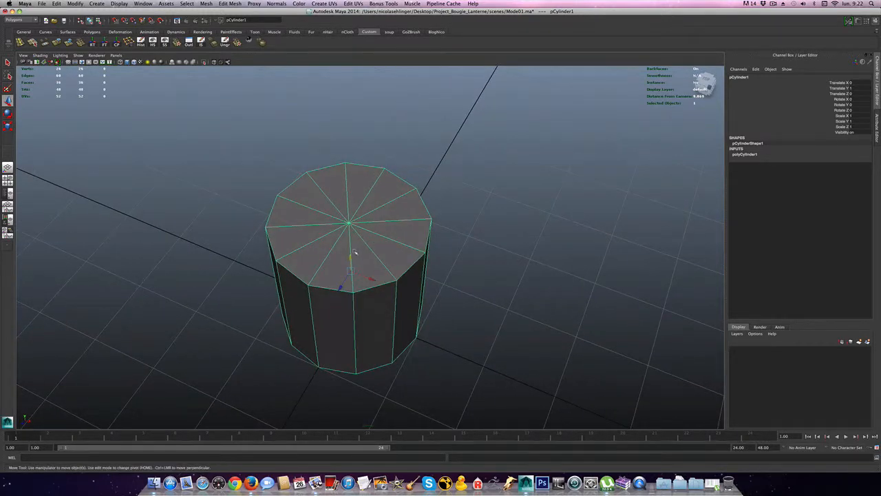
right_click_drag(356, 252, 351, 236)
left_click_drag(351, 236, 357, 257, "alt")
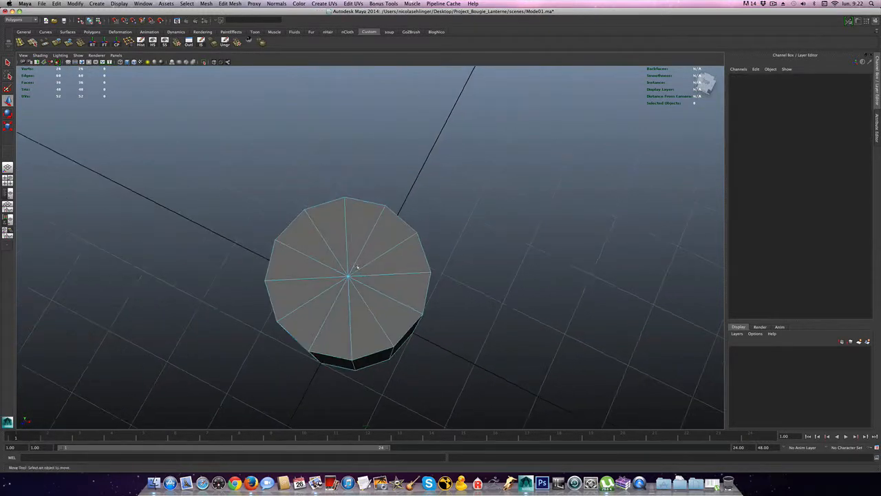
In the top view, select every second radial edge on both cylinder caps and delete them with their vertices kept on the rim
key("space")
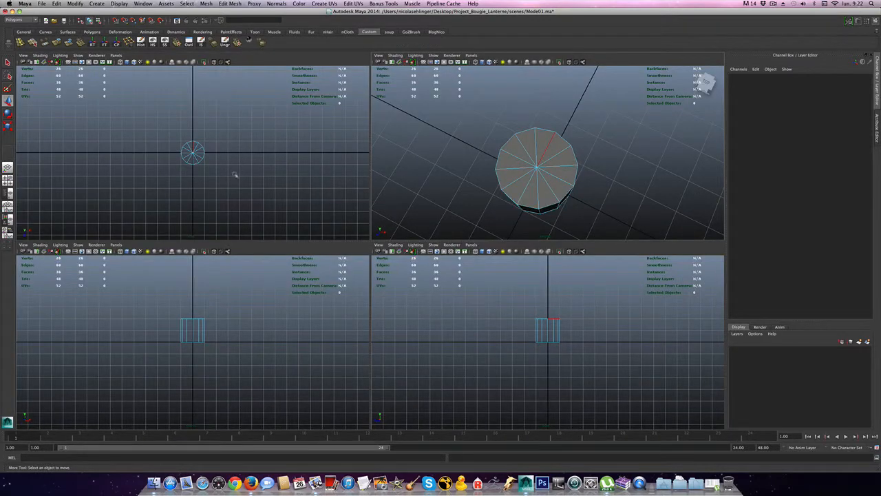
key("space")
right_click_drag(266, 203, 362, 287, "alt")
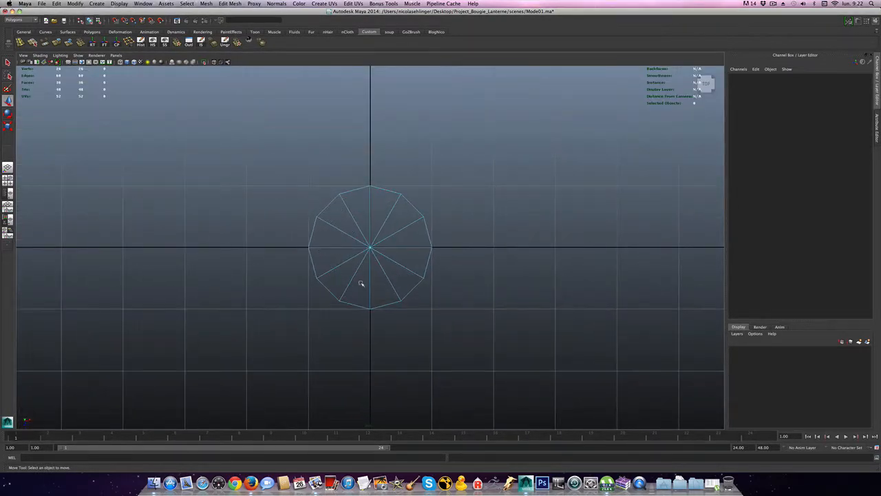
left_click_drag(363, 281, 373, 295)
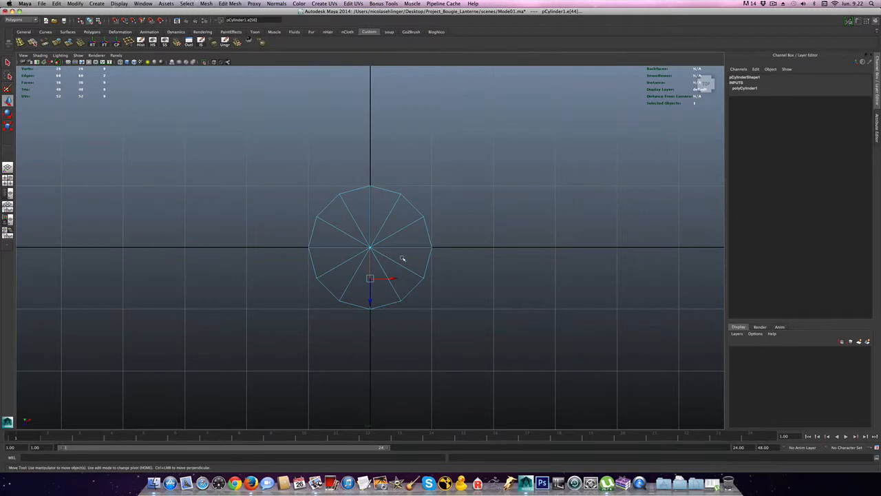
left_click_drag(403, 257, 400, 279, "shift")
left_click_drag(397, 227, 406, 237, "shift")
left_click_drag(366, 208, 343, 236, "shift")
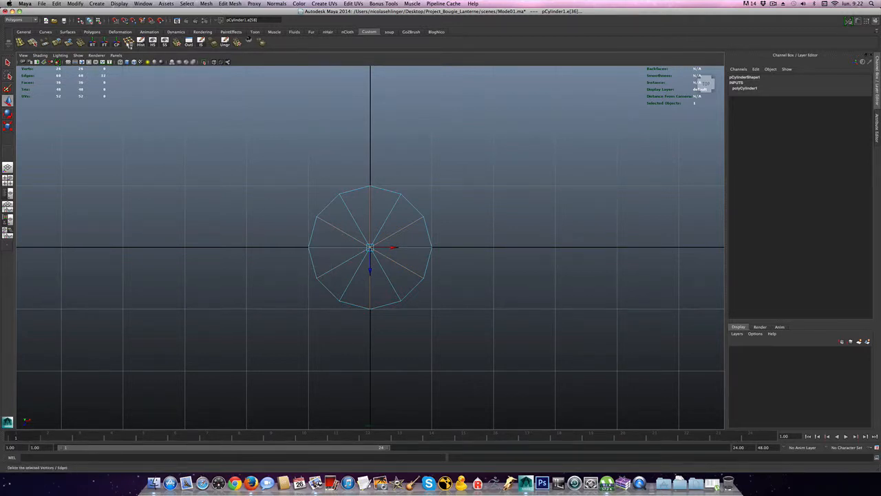
left_click(129, 41)
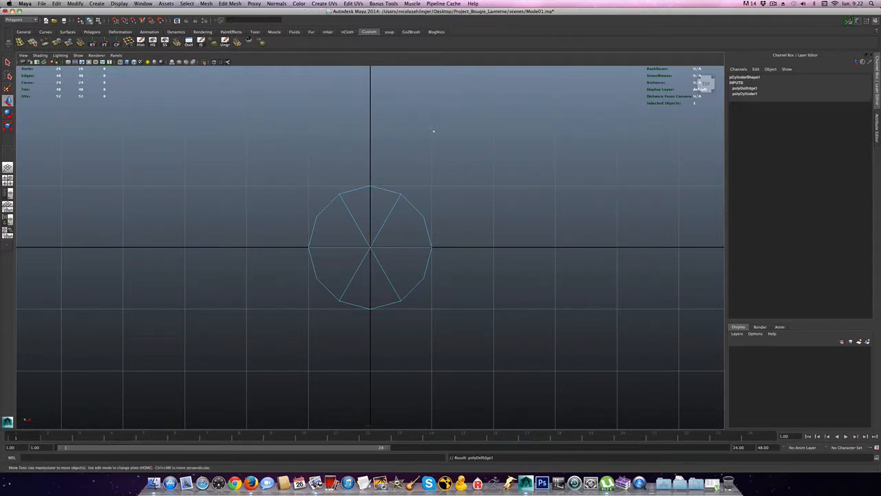
Return the cylinder to object mode in the perspective view and select it for scaling
key("space")
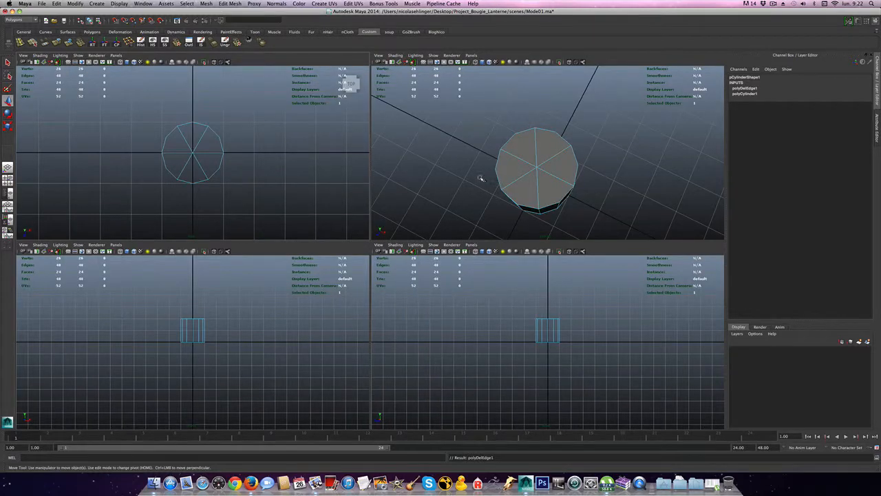
key("space")
left_click_drag(381, 256, 462, 219, "alt")
key("space")
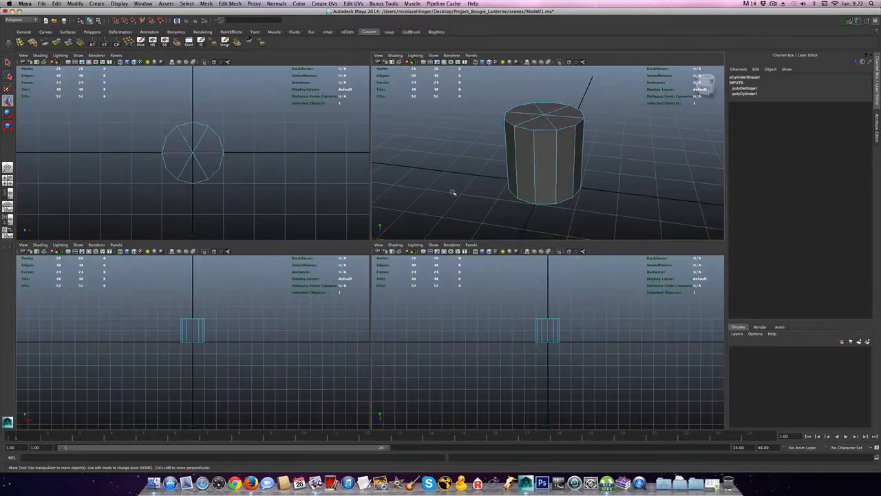
key("space")
mouse_move(525, 187)
left_mouse_down("alt")
mouse_move(493, 207)
mouse_move(543, 190)
mouse_move(515, 197)
left_mouse_up("alt")
right_click_drag(509, 202, 473, 214, "alt")
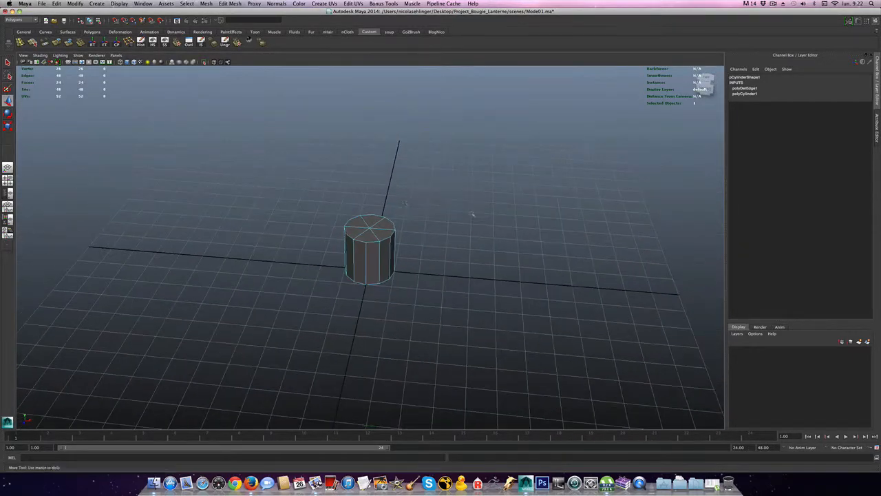
right_click_drag(375, 254, 397, 246)
left_click(386, 245)
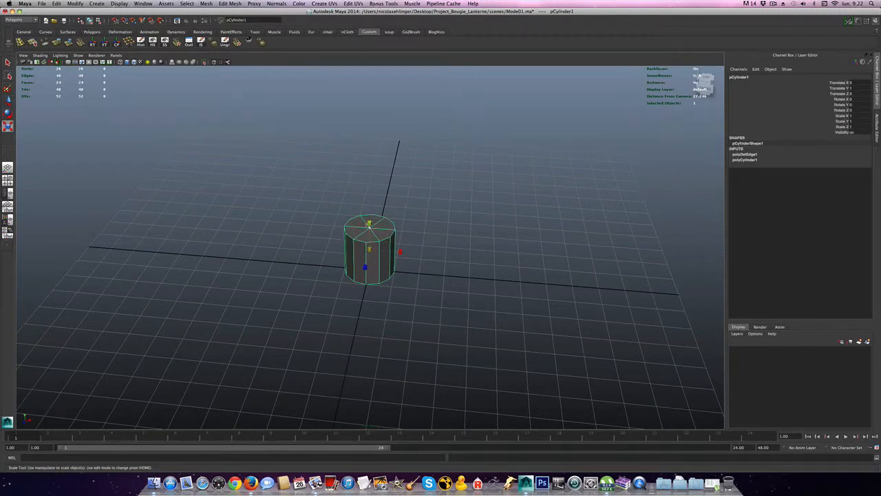
Try to flatten the cylinder to a Scale Y of about 0.21 from its centre pivot, and undo it
mouse_move(370, 224)
left_mouse_down("alt")
mouse_move(369, 210)
mouse_move(371, 234)
left_mouse_up("alt")
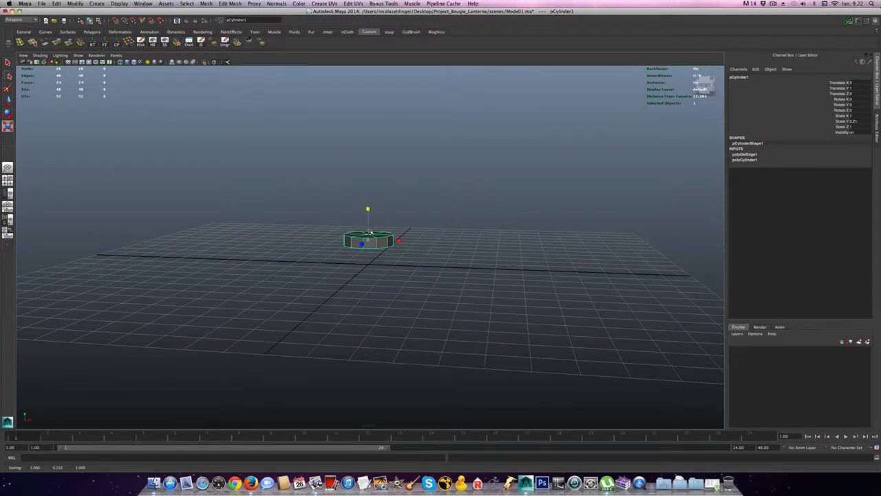
key("ctrl+z")
scroll(372, 238, "up", 5)
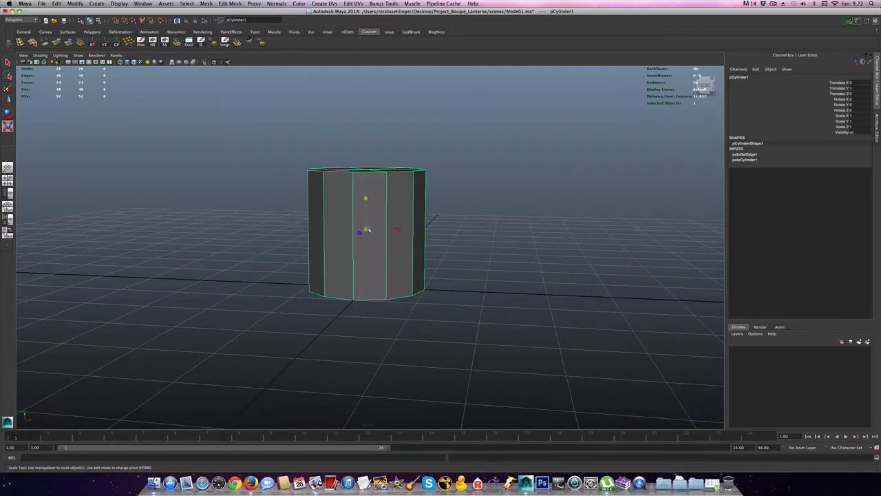
Move the cylinder's pivot to the centre vertex of its bottom cap and leave pivot editing
key("Home")
left_click_drag(369, 219, 377, 238, "alt")
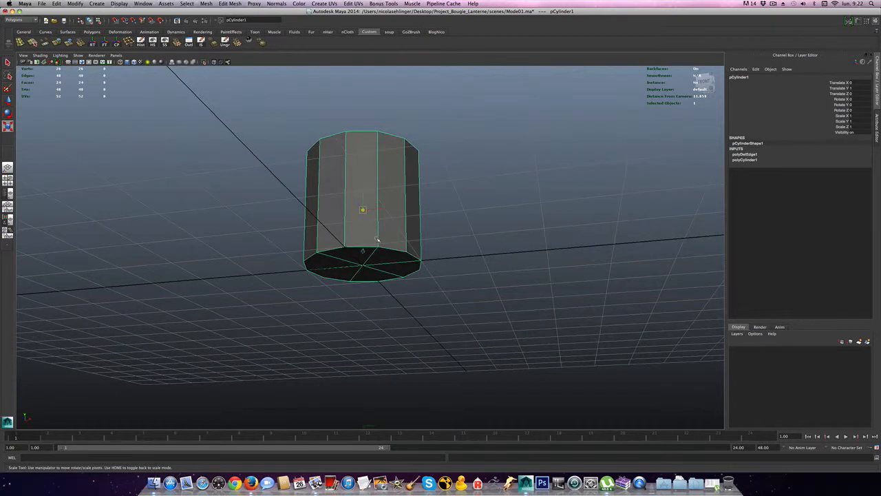
left_click_drag(362, 210, 362, 268)
left_click(362, 259)
left_click(378, 238)
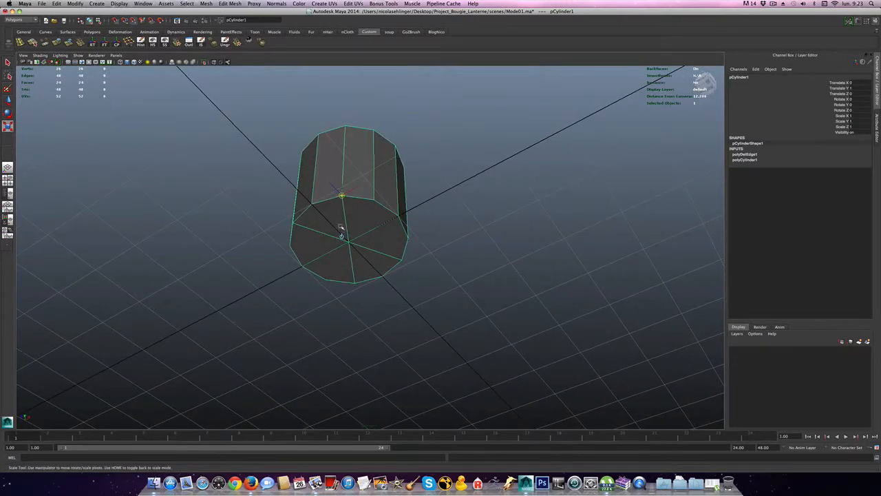
left_click_drag(343, 195, 347, 241)
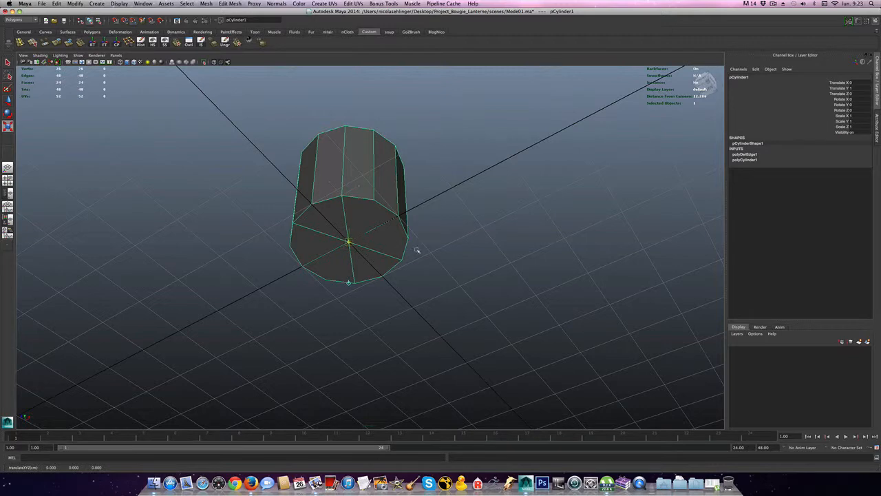
left_click_drag(441, 256, 464, 275, "alt")
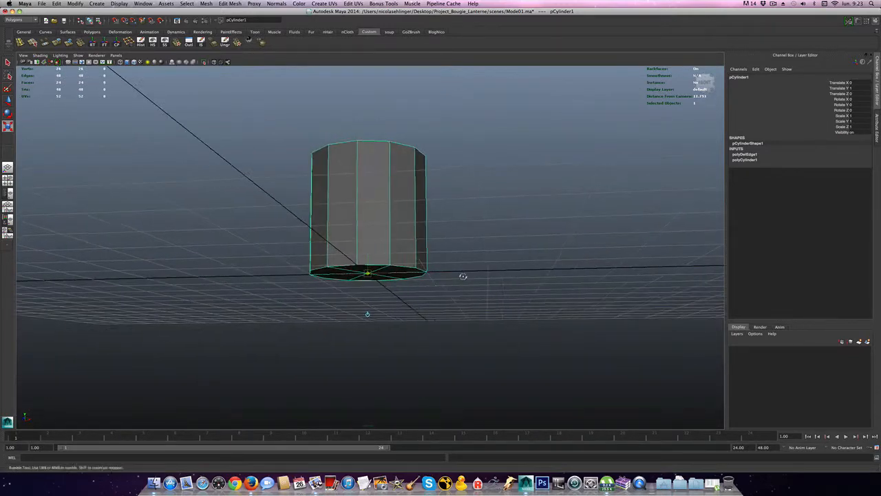
key("Home")
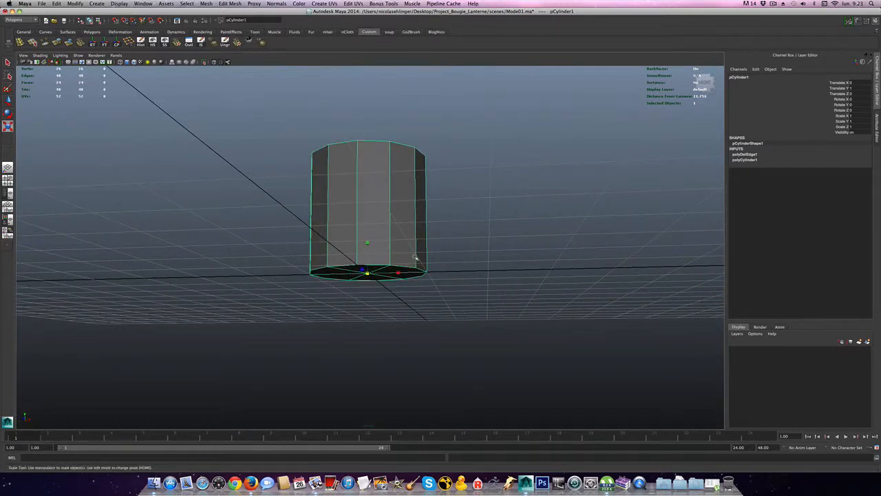
Scale the cylinder up uniformly from its base to a scale of about 6.66
left_click_drag(367, 270, 516, 289)
left_click_drag(462, 297, 463, 310, "alt")
right_click_drag(463, 309, 389, 274, "alt")
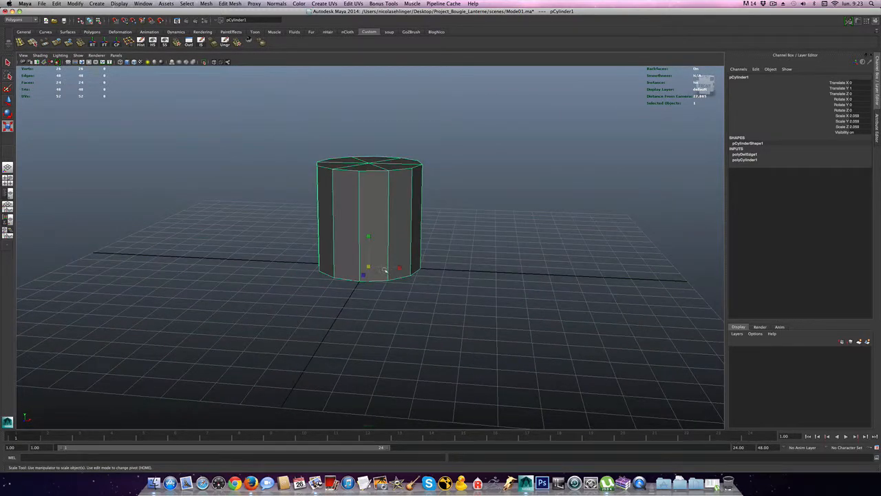
left_click_drag(369, 265, 650, 262)
right_click_drag(501, 261, 466, 268, "alt")
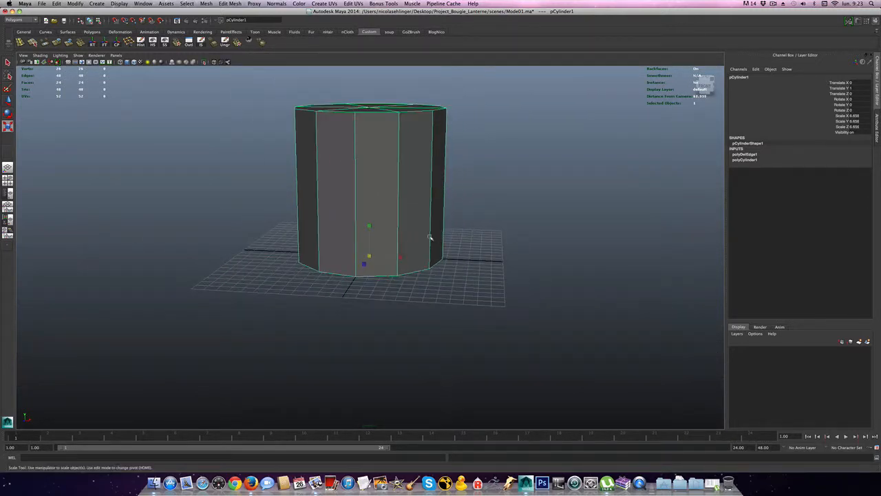
Measure the cylinder's diameter with the Distance Tool in the top view, placing its two points along the X axis at opposite rims
left_click(100, 3)
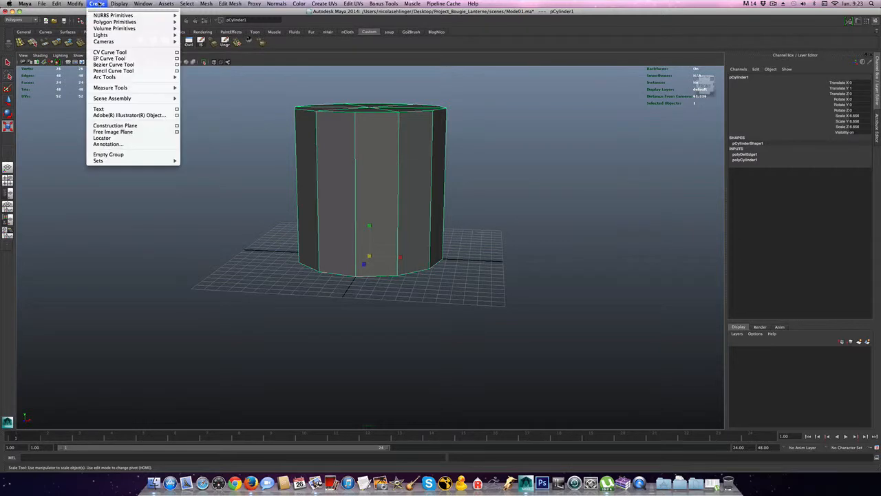
mouse_move(114, 88)
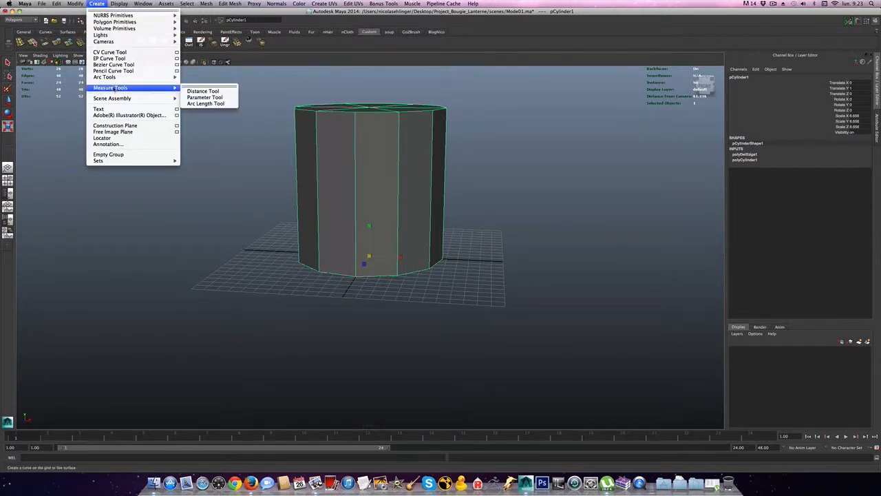
left_click(201, 90)
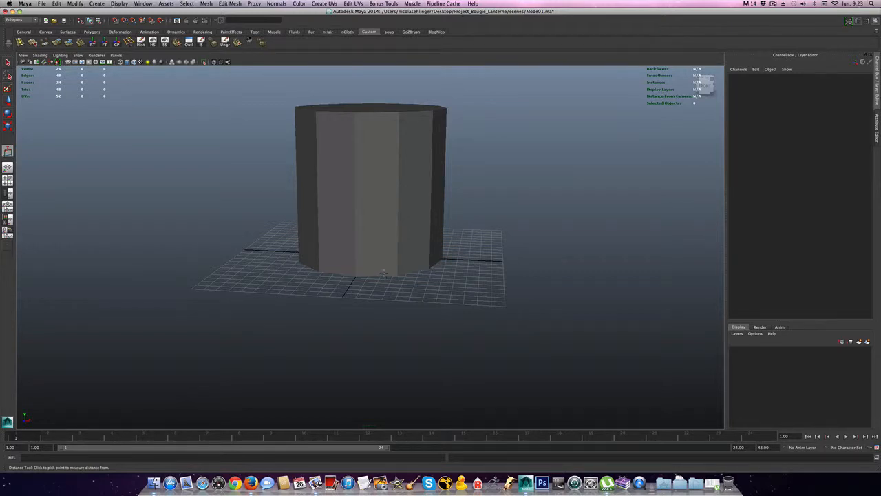
key("space")
scroll(252, 172, "down", 5)
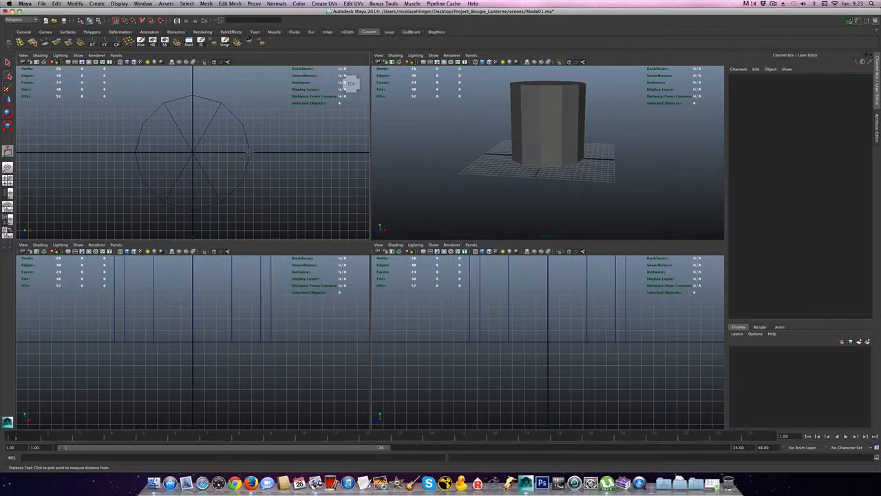
left_click(249, 152)
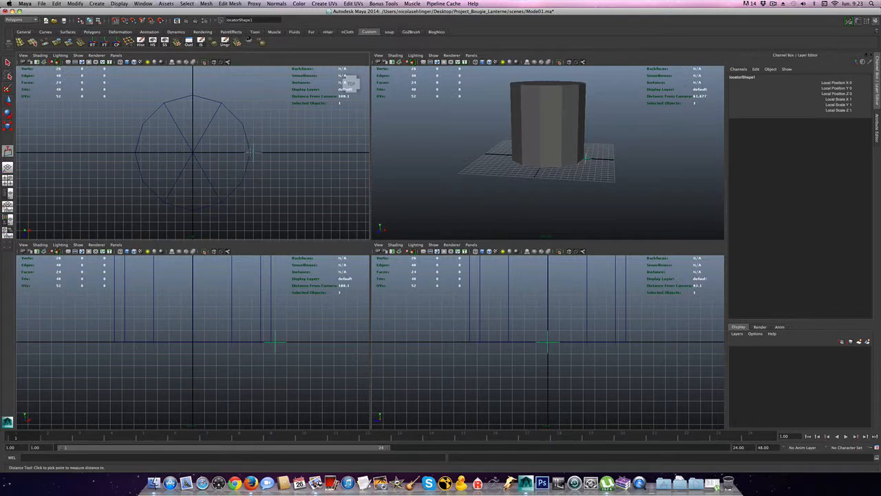
left_click(131, 151)
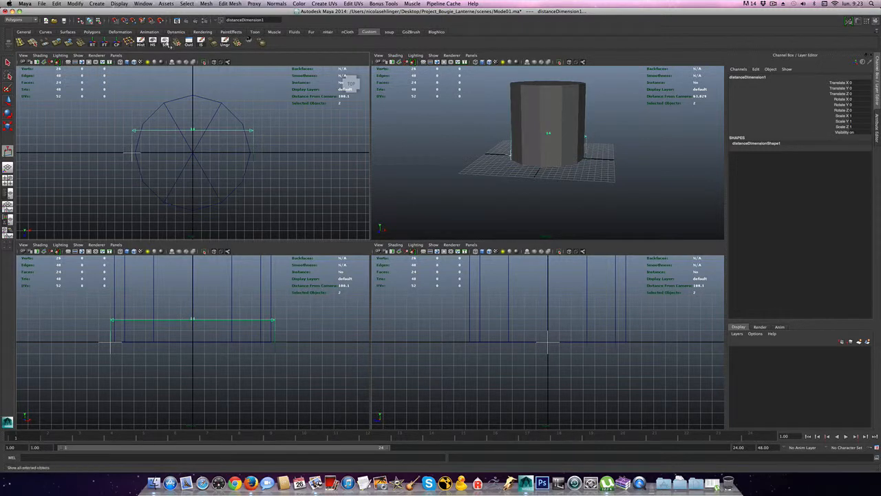
Add an Outliner shortcut to the Custom shelf
left_click(189, 44)
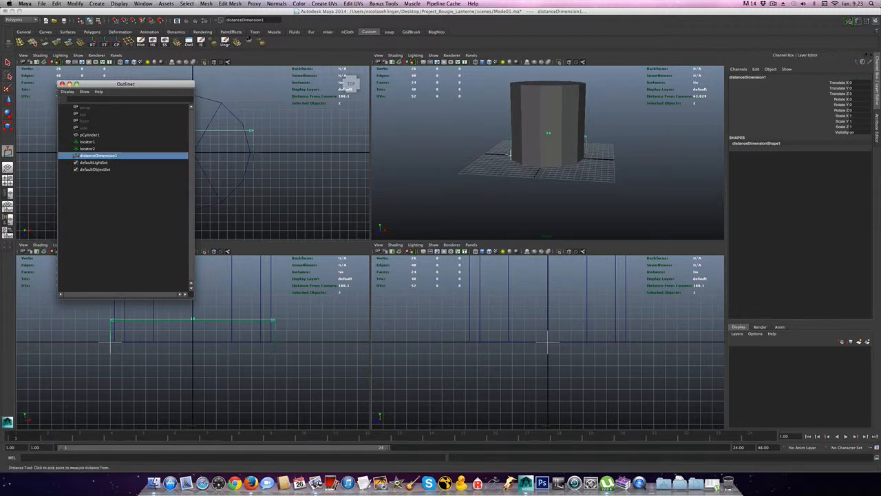
left_click(62, 84)
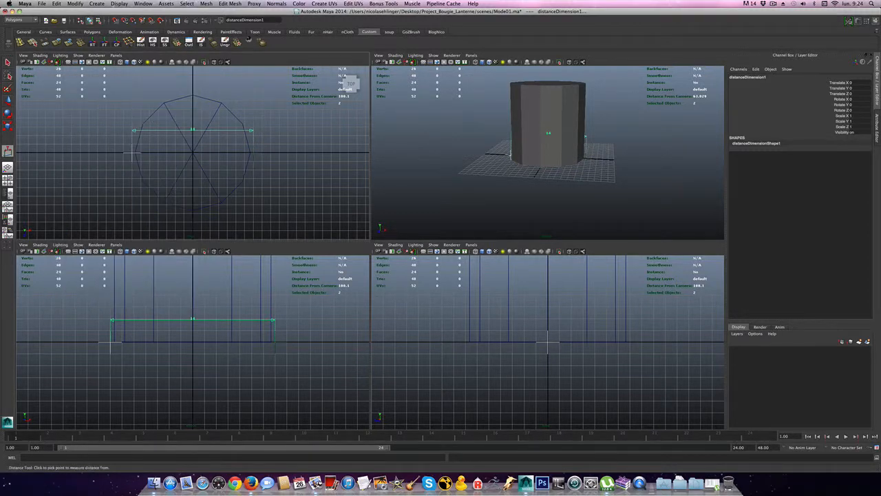
left_click(143, 5)
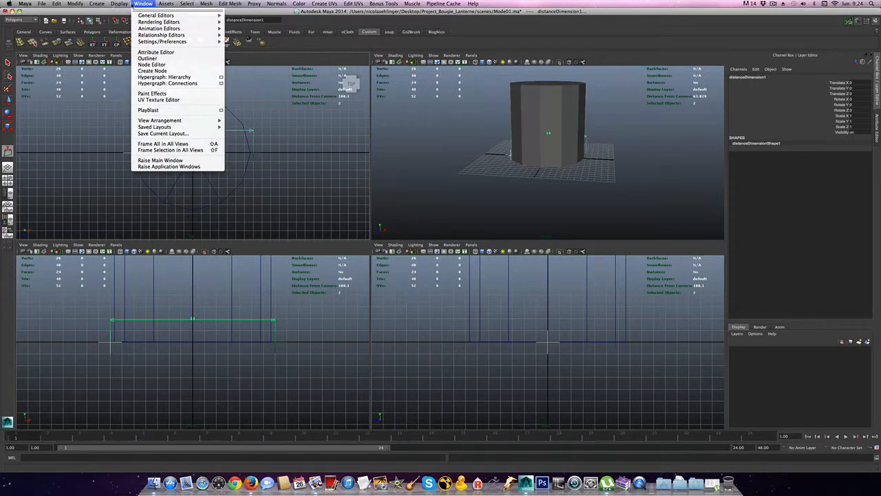
mouse_move(129, 4)
mouse_move(100, 5)
left_click(146, 9)
mouse_move(170, 17)
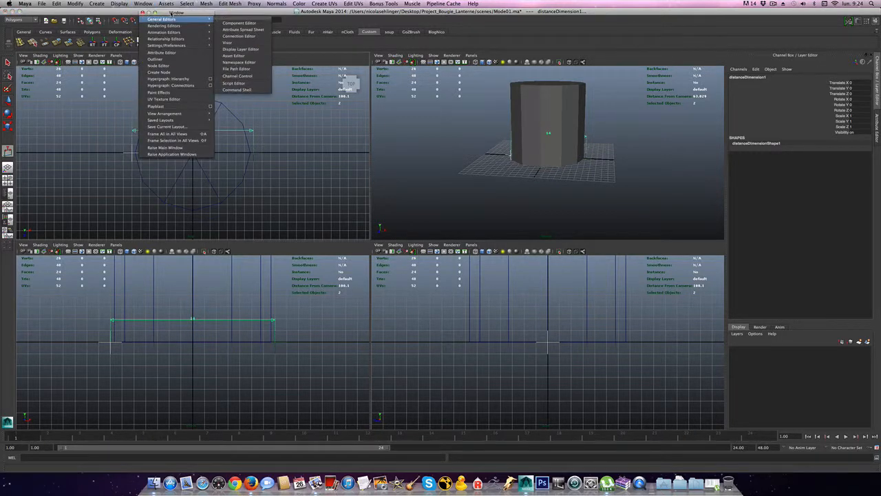
left_click_drag(170, 13, 314, 217)
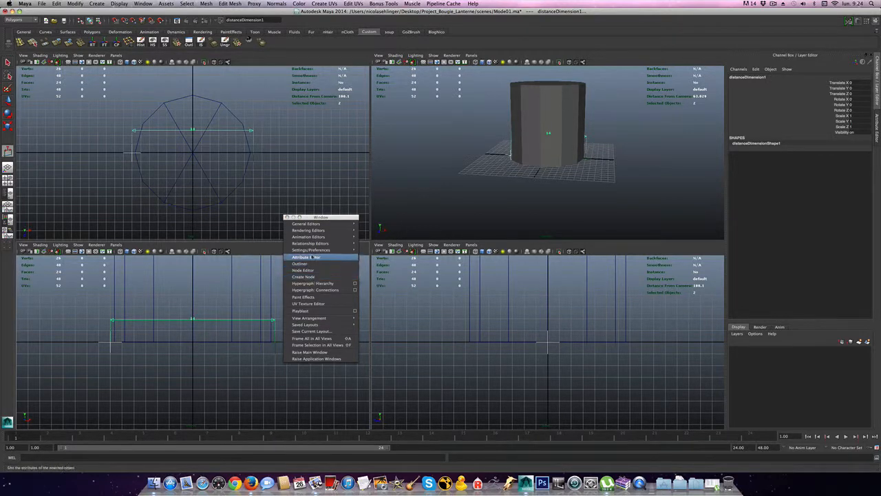
left_click(315, 267, "ctrl+shift")
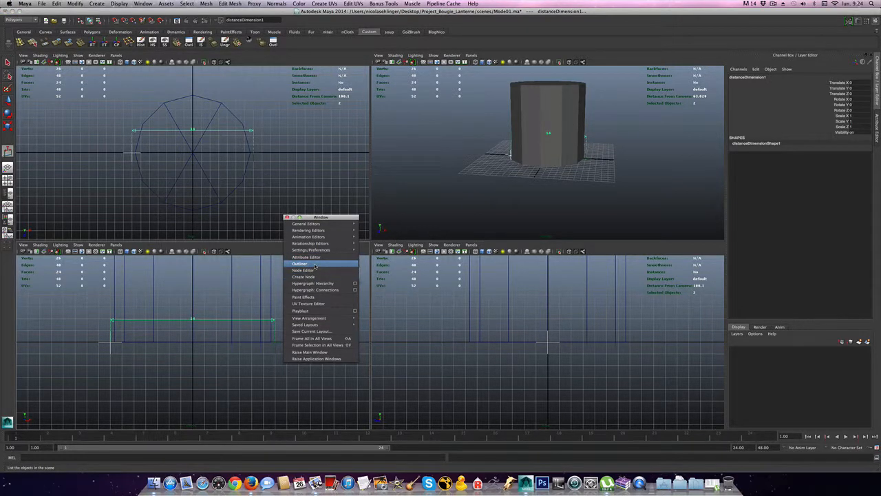
left_click(286, 217)
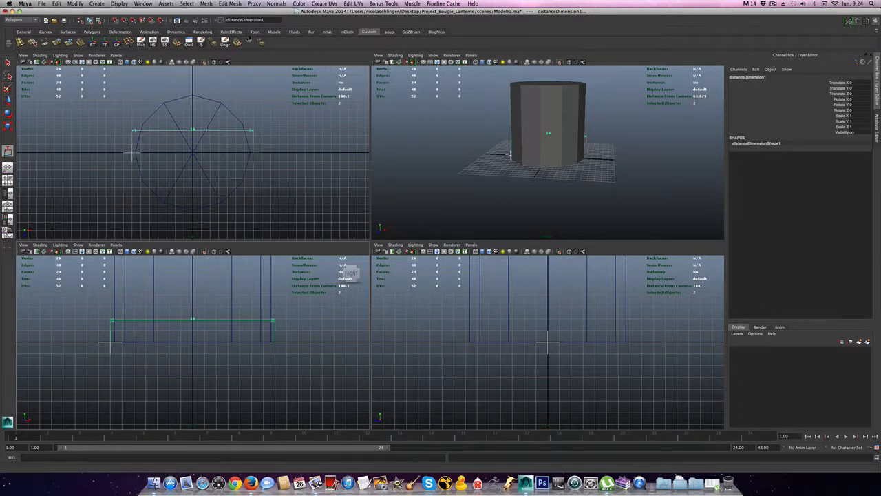
Open the Outliner, select locator1 in it and move the window clear of the top view
left_click(189, 41)
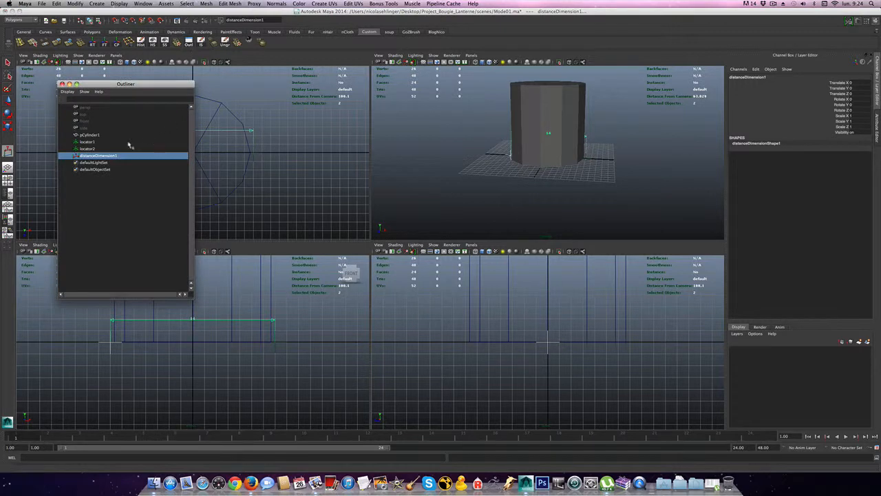
left_click(99, 142)
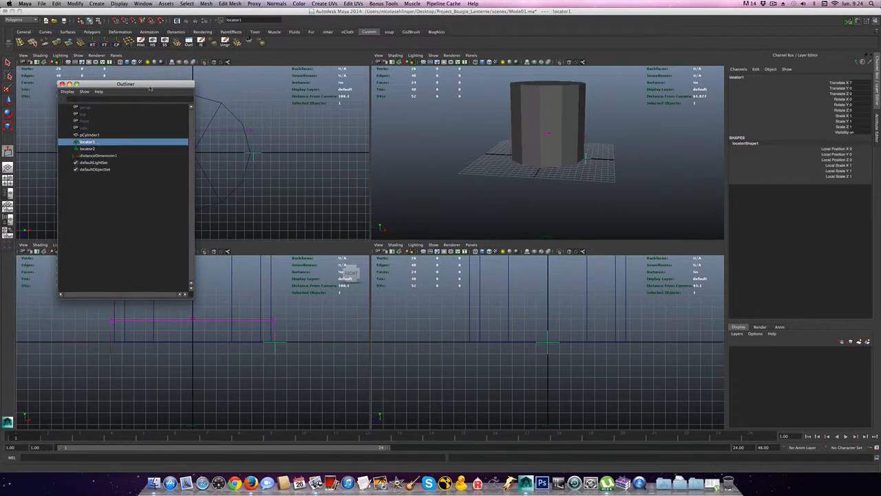
left_click_drag(150, 88, 166, 269)
Move locator1 out along the X axis in the top view to about X 178, lengthening the distance measurement
scroll(280, 207, "up", 5)
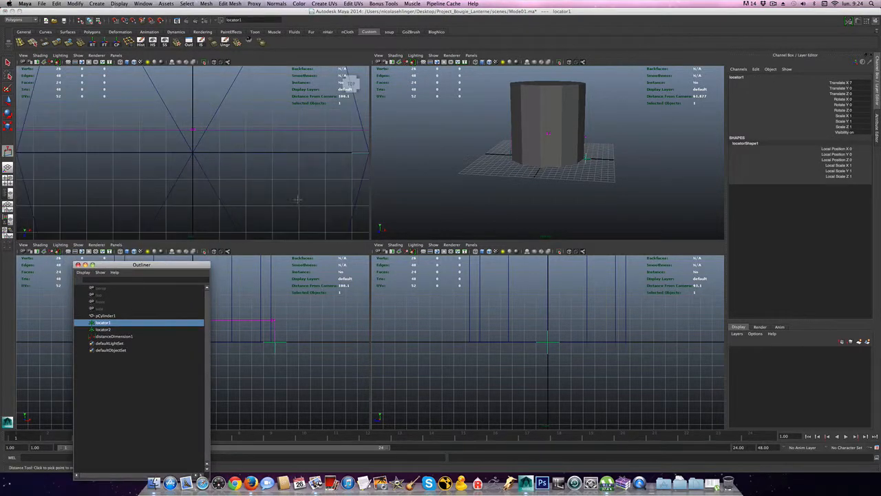
scroll(297, 198, "down", 3)
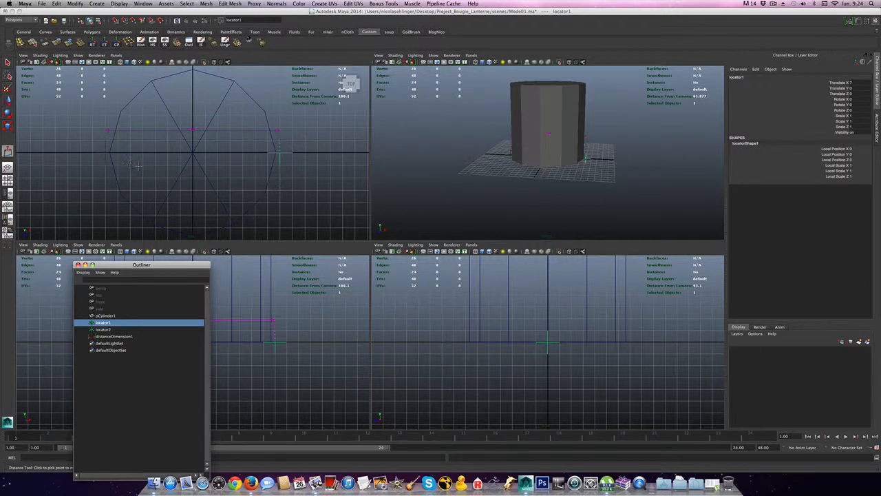
scroll(268, 169, "down", 3)
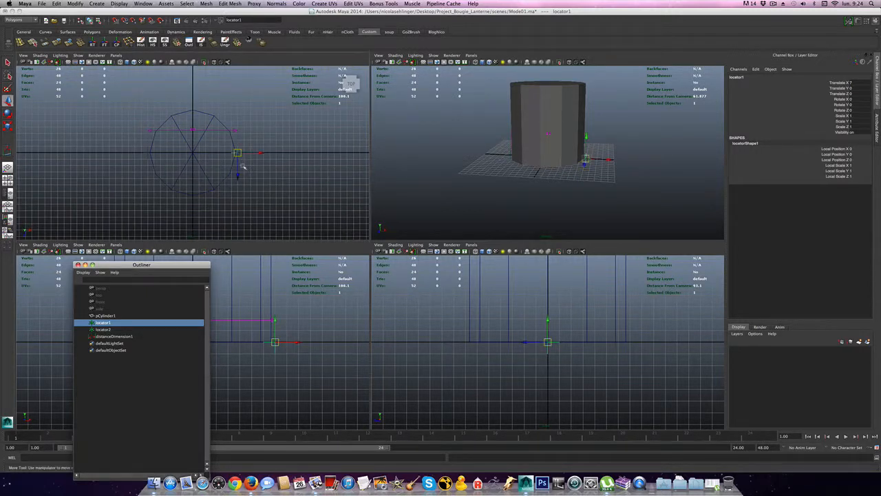
key("w")
left_click_drag(262, 154, 367, 154)
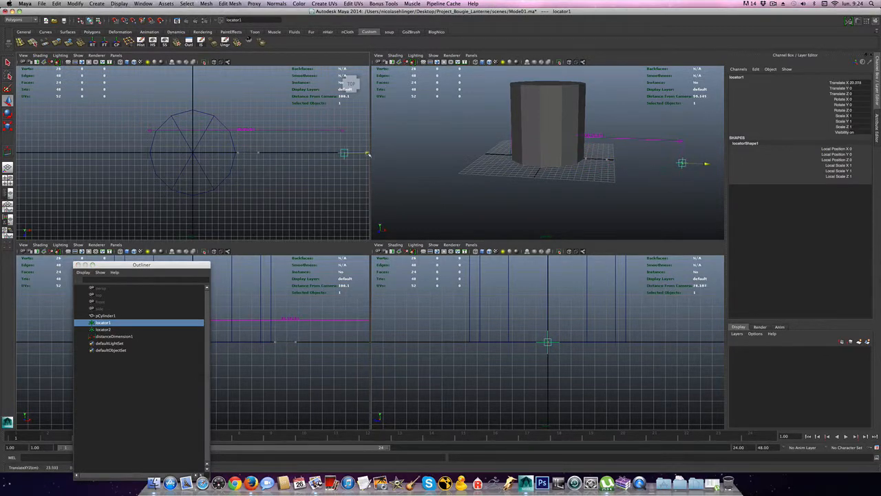
right_click_drag(315, 171, 281, 181, "alt")
scroll(280, 181, "down", 2)
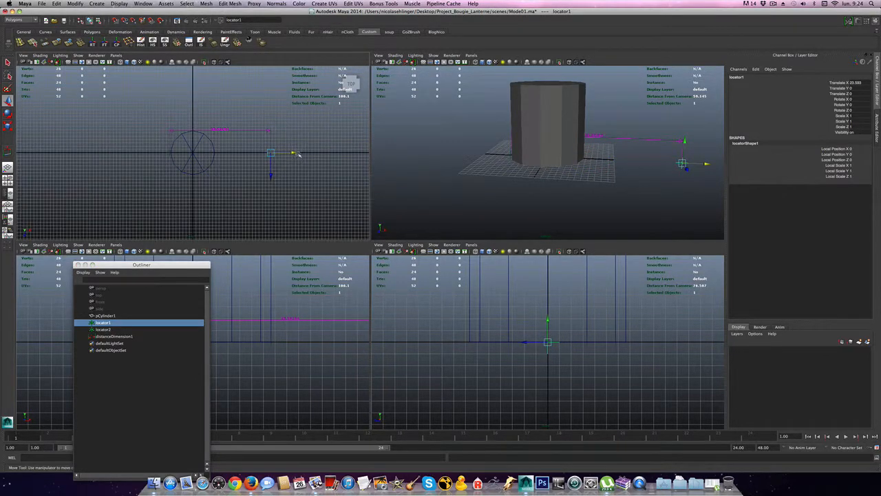
left_click_drag(293, 152, 344, 152)
right_click_drag(337, 170, 296, 178, "alt")
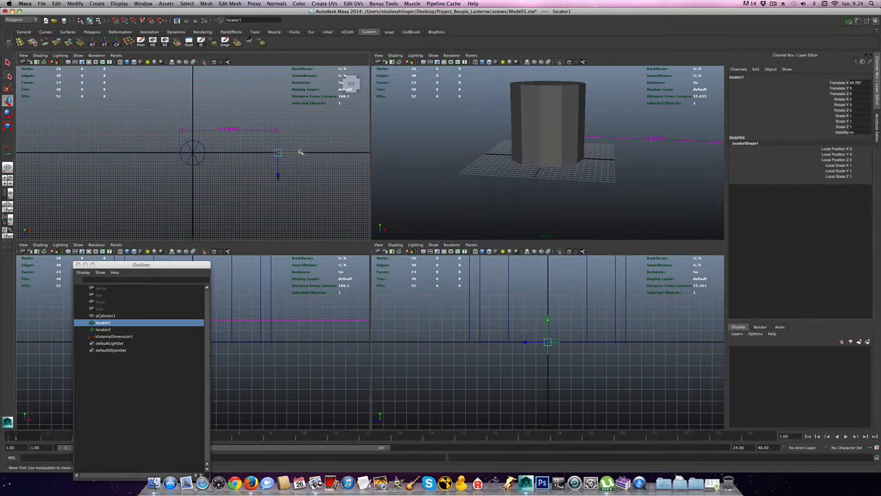
left_click_drag(301, 152, 364, 152)
right_click_drag(310, 173, 302, 156, "alt")
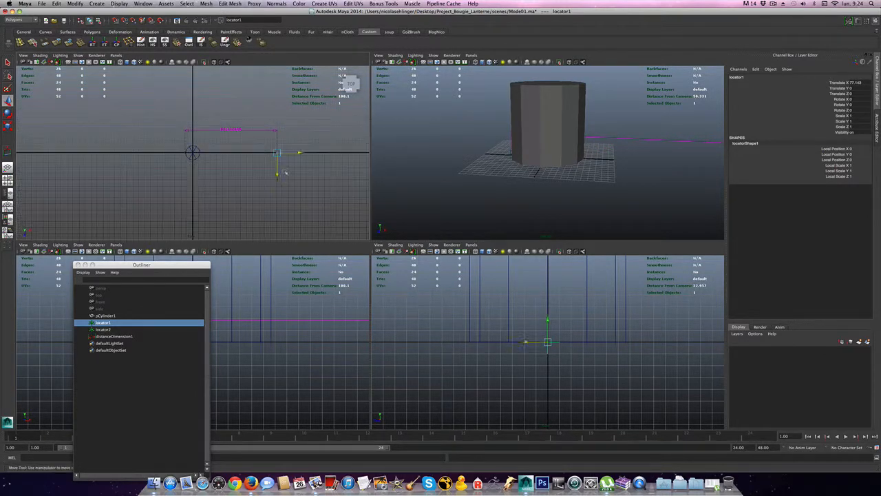
left_click_drag(300, 153, 368, 153)
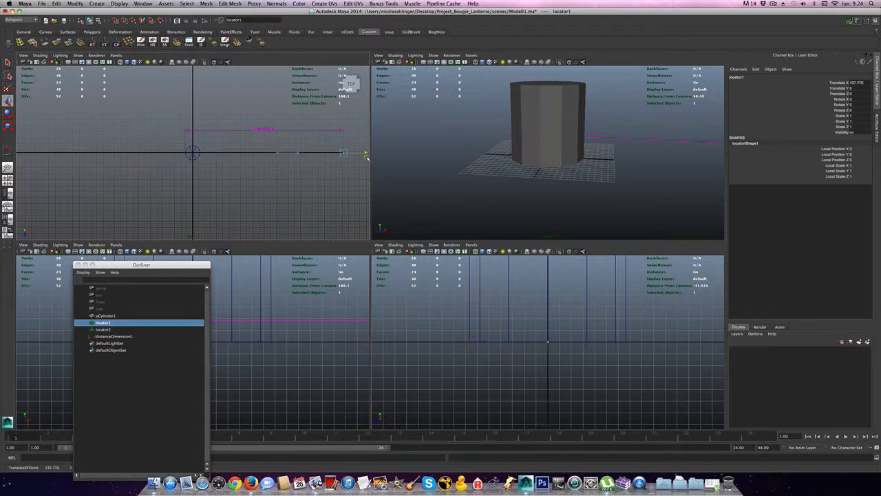
right_click_drag(301, 179, 281, 178, "alt")
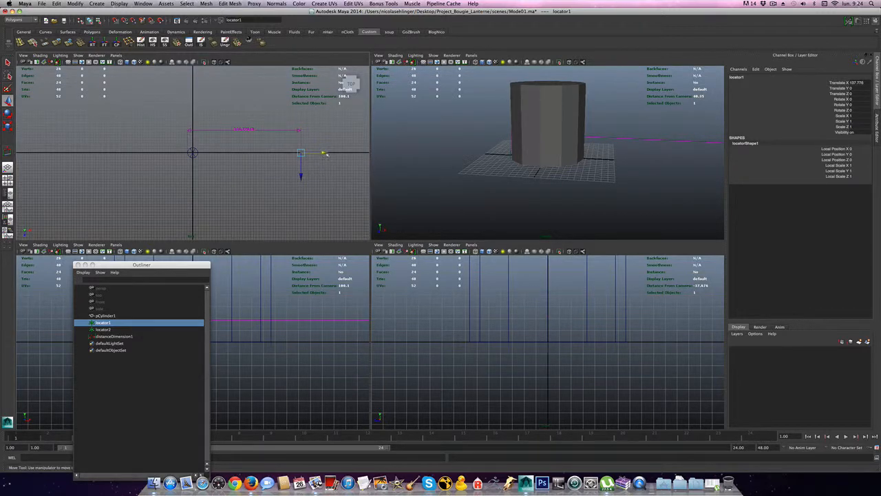
left_click_drag(324, 153, 354, 153)
left_click_drag(355, 152, 354, 152)
Scale the cylinder up uniformly to about 97.45, sliding it along X to compare it with the measured distance and back to X 0
left_click(192, 153)
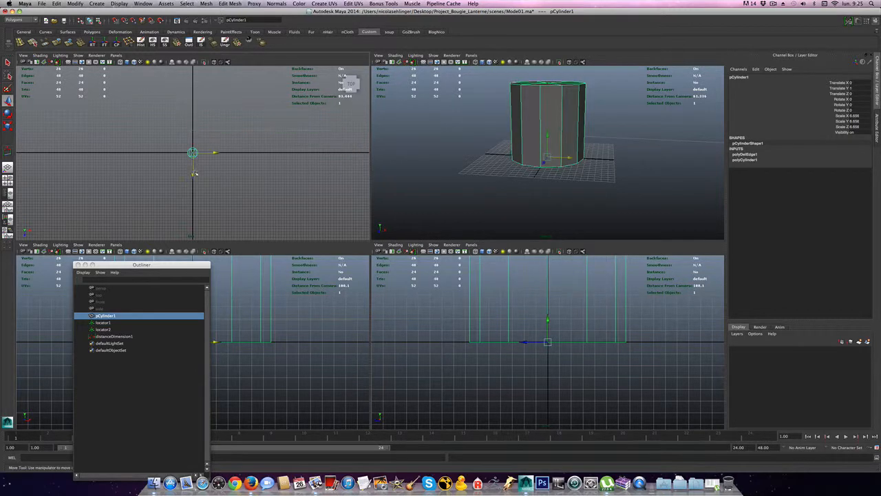
key("r")
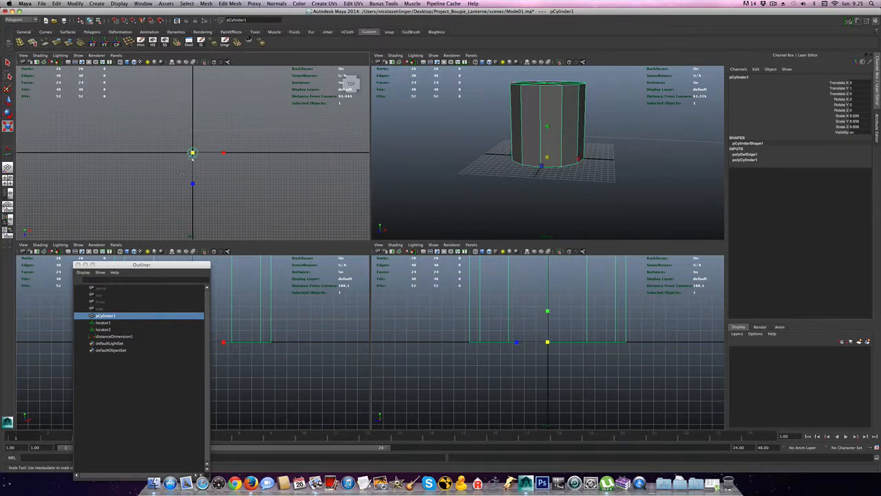
left_click_drag(193, 153, 331, 153)
key("w")
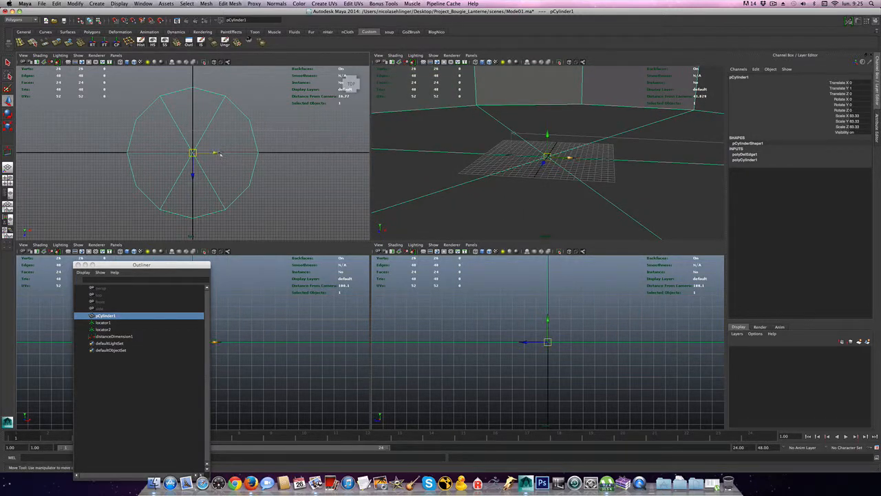
left_click_drag(219, 153, 281, 152)
key("r")
key("w")
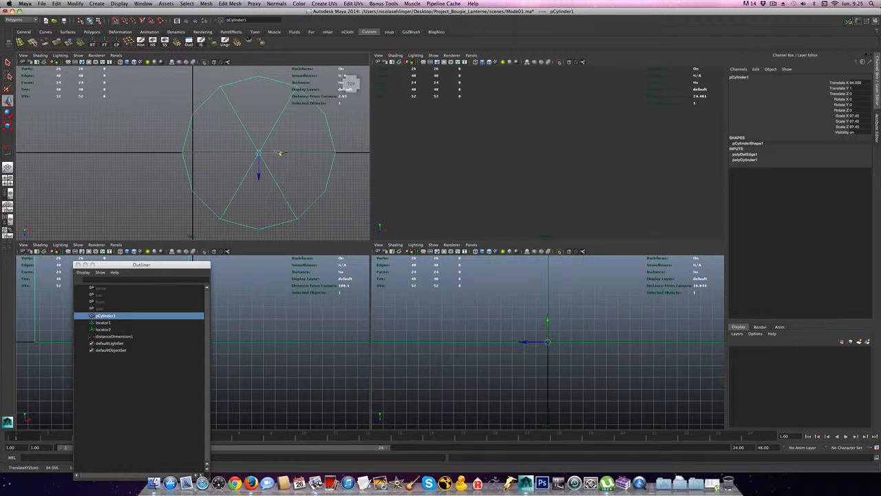
left_click_drag(279, 152, 215, 153)
Frame the cylinder in the perspective view and check the linear working units in the general preferences, closing them again
scroll(261, 166, "up", 5)
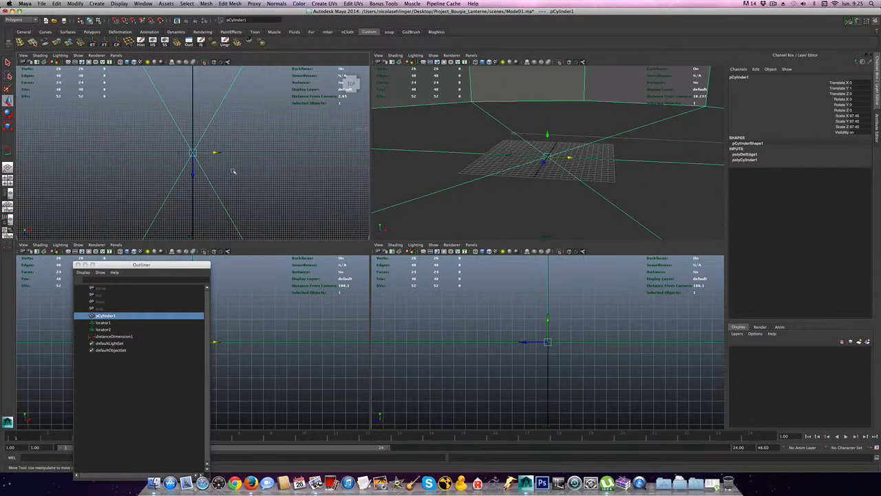
key("space")
key("f")
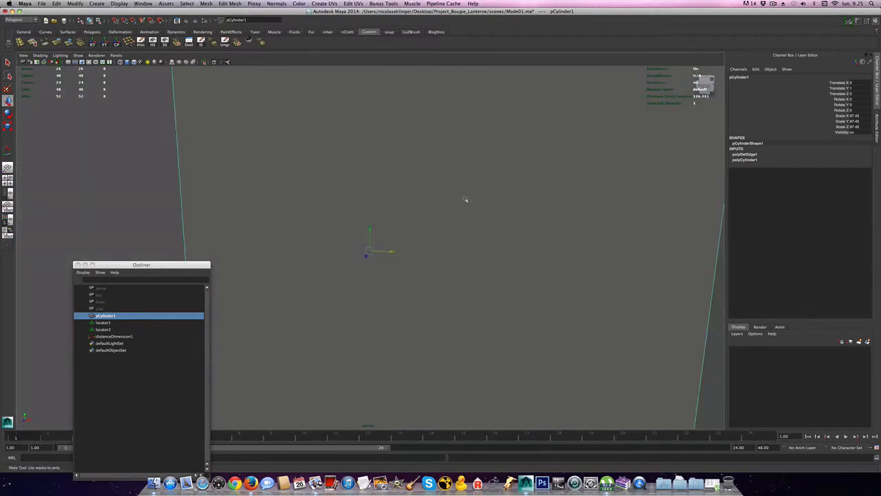
scroll(465, 200, "down", 5)
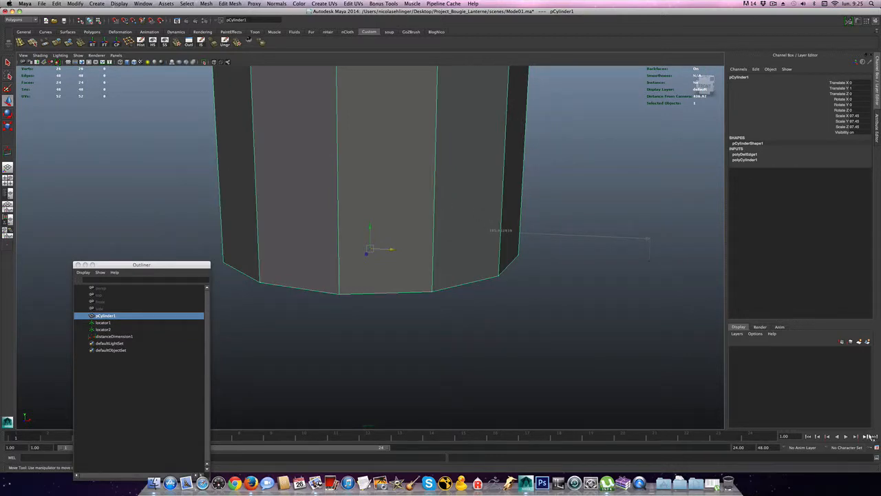
left_click(876, 447)
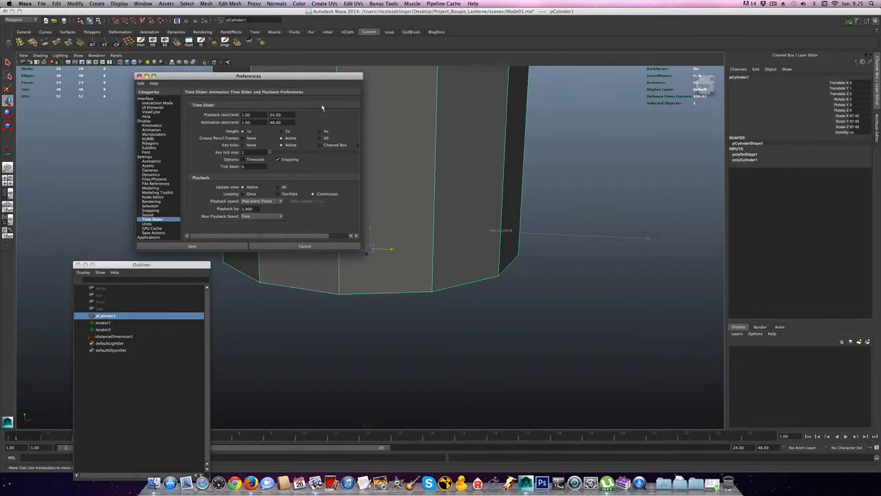
left_click(149, 157)
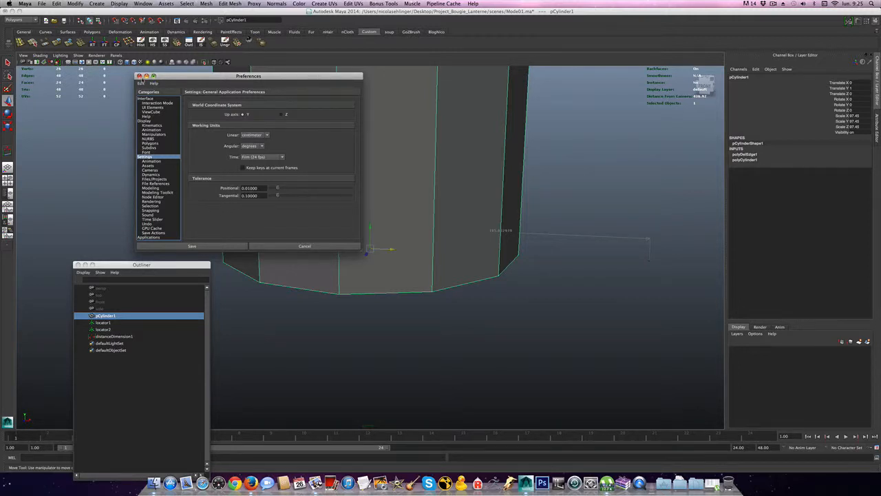
left_click(139, 76)
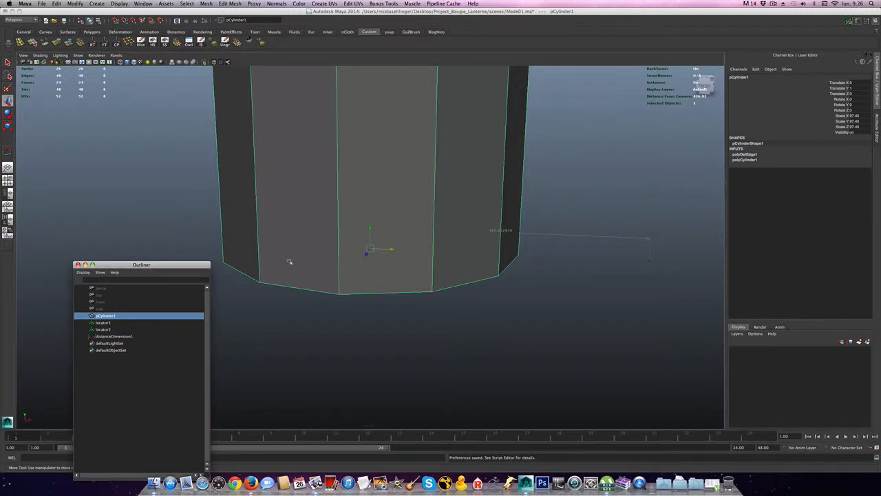
Examine the cylinder from below and above, comparing its size with the grid and the distance measurement
left_click_drag(200, 264, 170, 313)
scroll(359, 338, "down", 2)
scroll(368, 319, "down", 3)
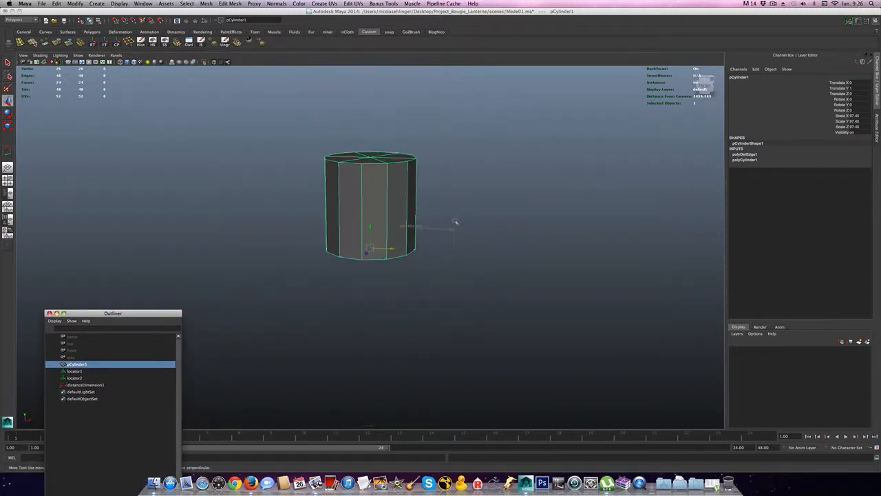
left_click(455, 198)
mouse_move(423, 256)
left_mouse_down("alt")
mouse_move(429, 277)
mouse_move(413, 285)
mouse_move(401, 270)
mouse_move(349, 263)
mouse_move(445, 271)
mouse_move(431, 268)
mouse_move(432, 245)
mouse_move(405, 236)
left_mouse_up("alt")
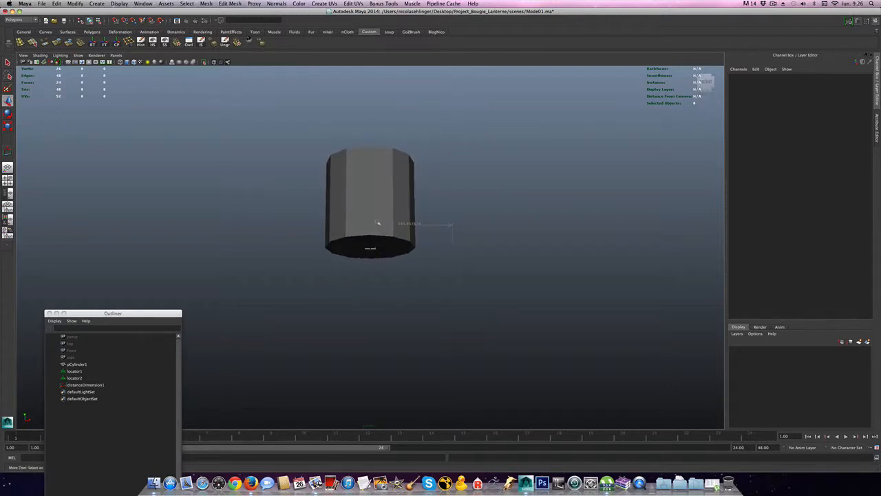
left_click(377, 222)
key("f")
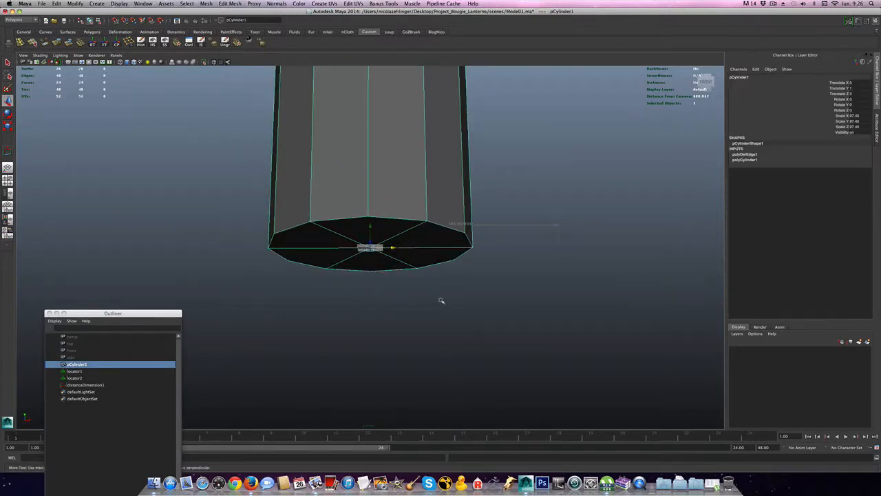
left_click_drag(442, 301, 437, 331, "alt")
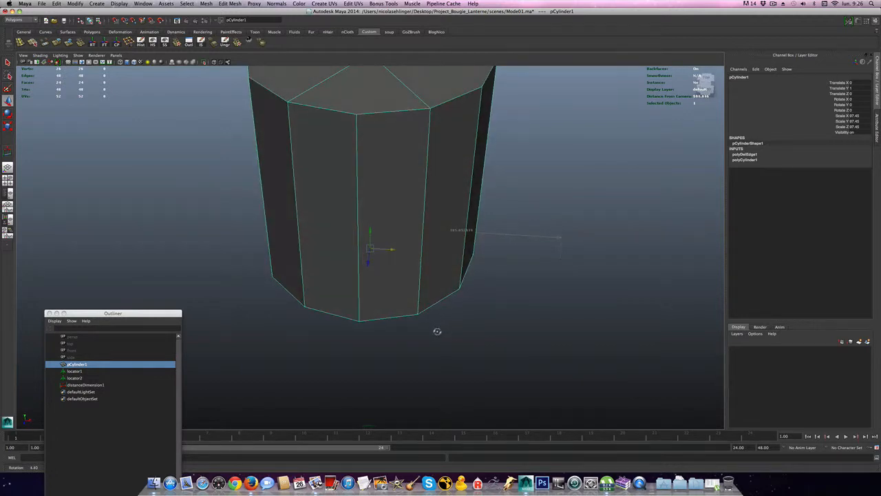
key("f")
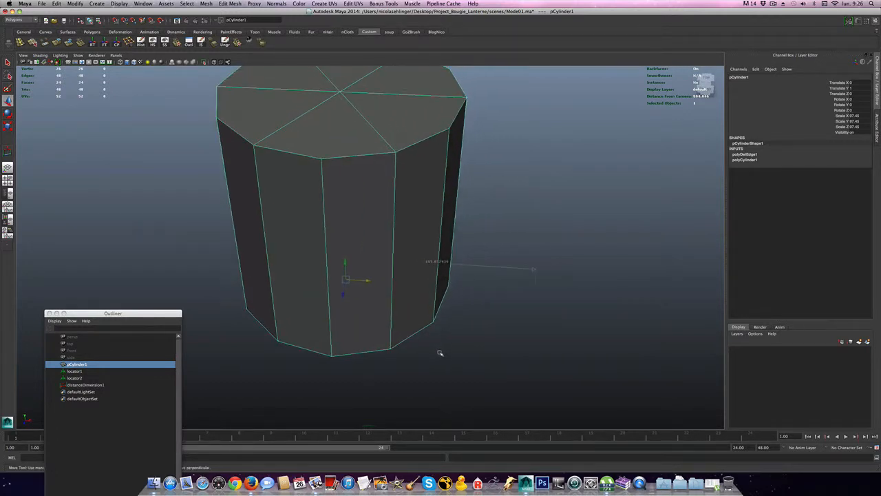
Scale the cylinder down uniformly from its base to about 48
left_click_drag(461, 325, 435, 298, "alt")
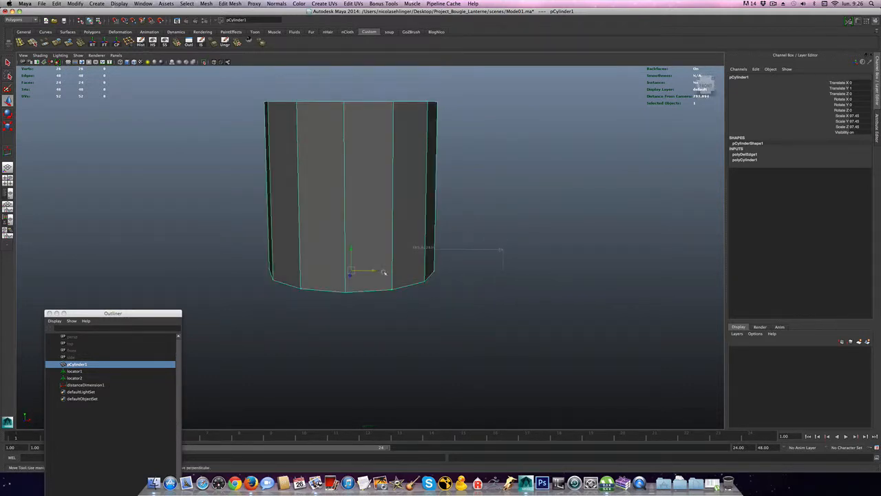
key("r")
left_click_drag(351, 270, 248, 294)
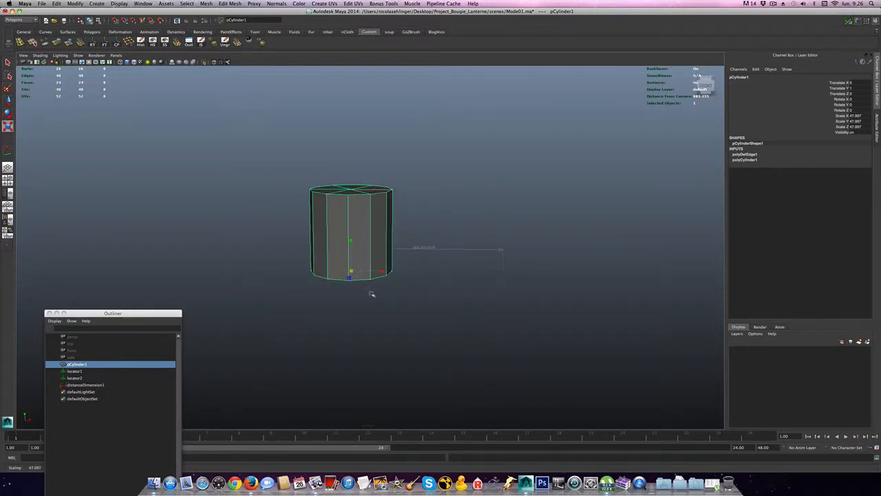
Move locator1 back along the X axis to the rim of the cylinder's base
left_click(73, 371)
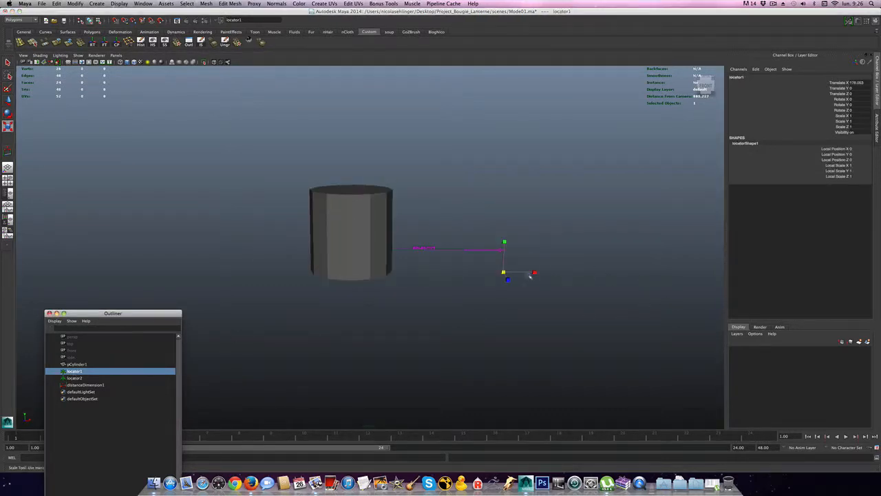
left_click(529, 275)
key("w")
left_click_drag(525, 274, 417, 273)
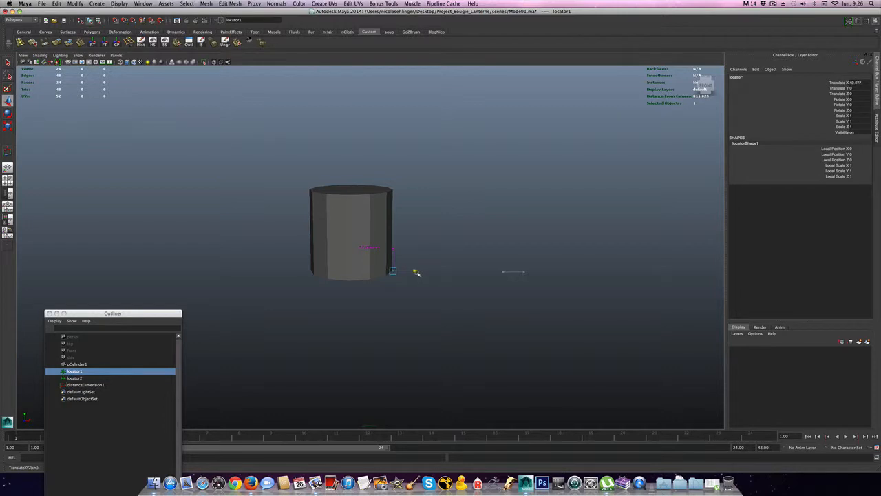
left_click_drag(416, 271, 415, 272)
Delete both locators and the distance dimension from the scene
scroll(431, 272, "up", 7)
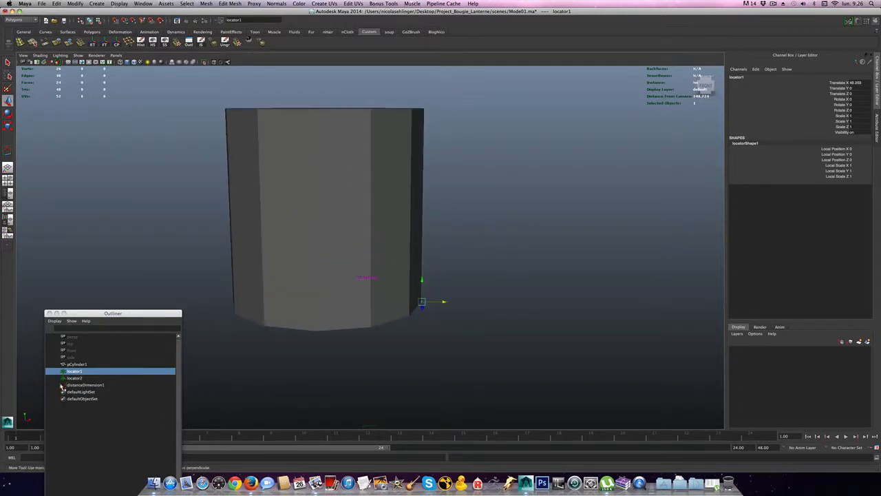
left_click(83, 386, "shift")
key("Delete")
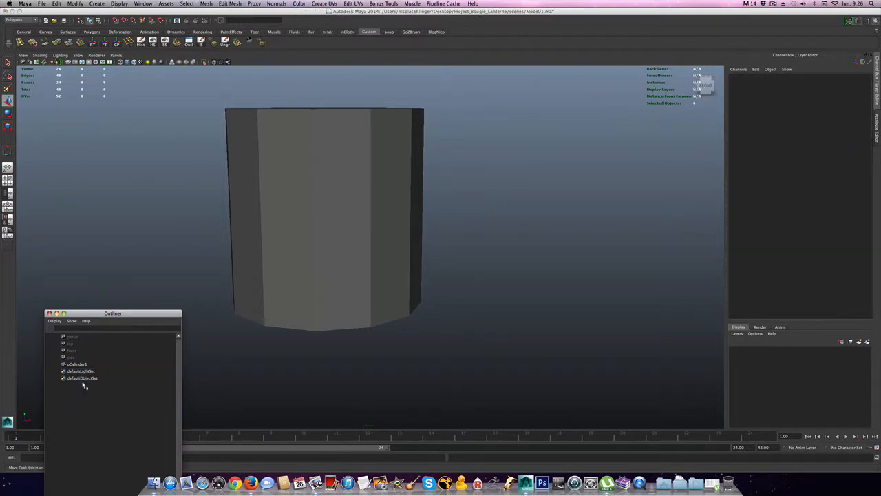
Lower the cylinder's top vertices along Y to flatten it into a low disc, and close the Outliner
left_click(334, 202)
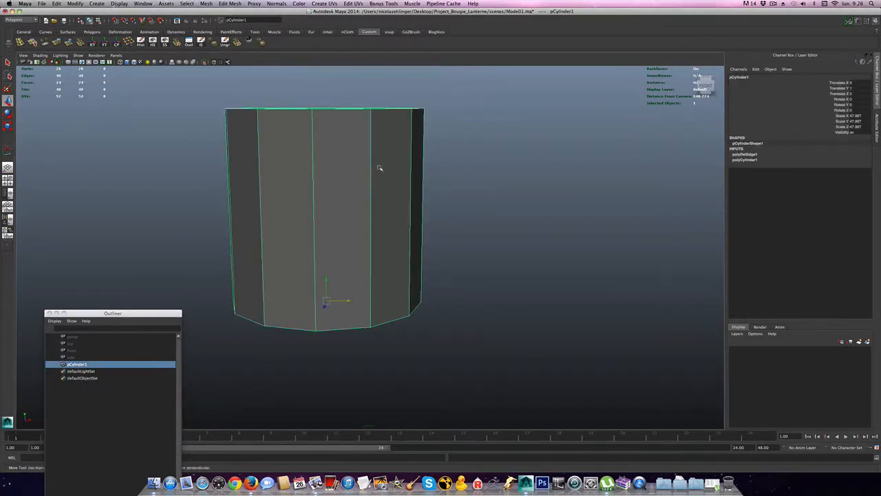
right_click_drag(379, 168, 345, 167)
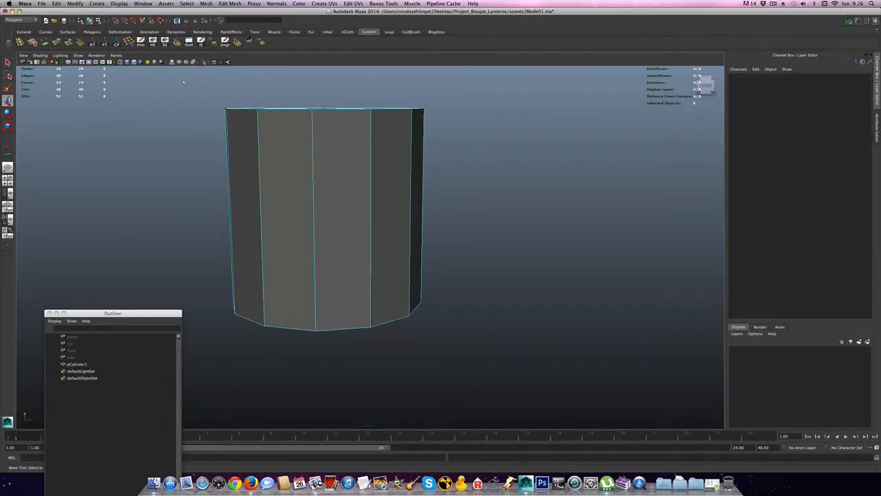
left_click_drag(270, 135, 490, 178)
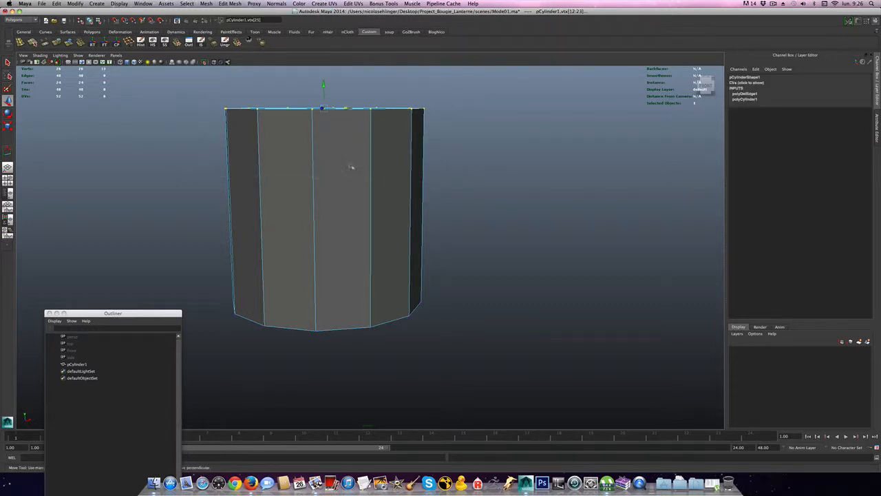
left_click_drag(324, 85, 350, 258)
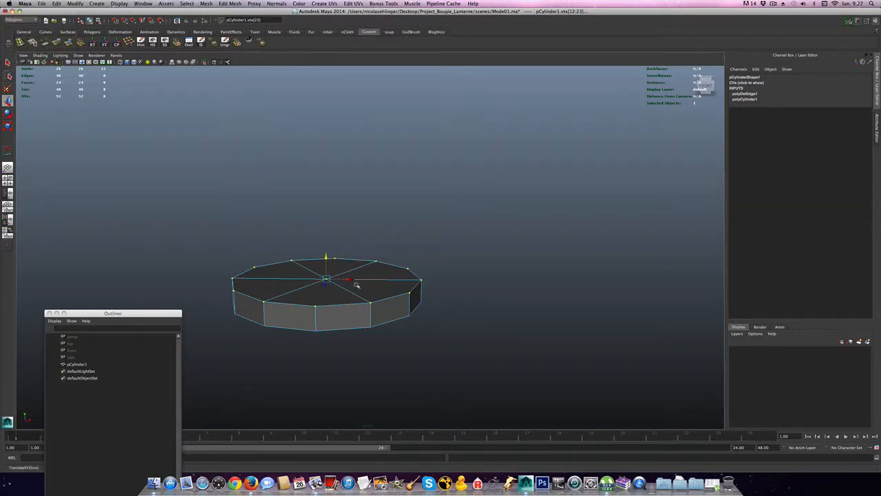
right_click_drag(359, 288, 377, 282)
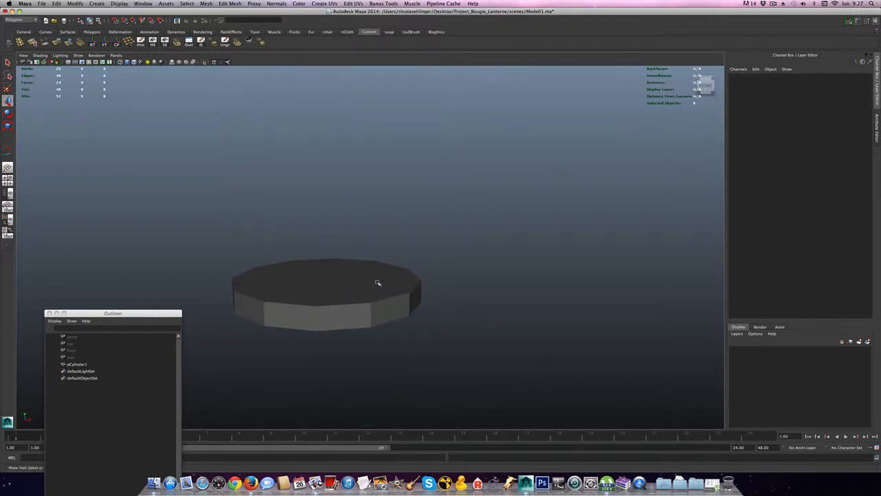
left_click(377, 283)
left_click_drag(126, 316, 727, 146)
left_click(652, 144)
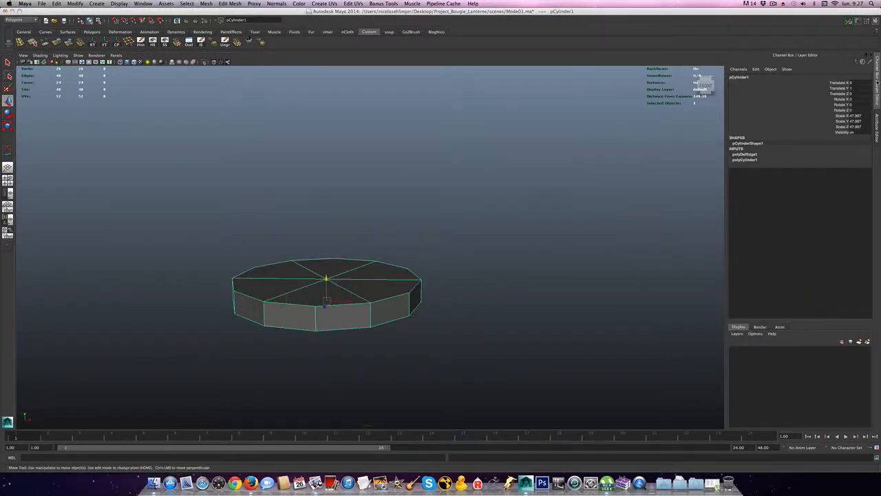
Extrude all the disc's top and bottom cap faces together and scale them slightly inward to form a narrow border
left_click_drag(318, 234, 266, 253, "alt")
right_click(327, 263)
left_click(326, 278)
mouse_move(338, 312)
left_mouse_down()
mouse_move(314, 236)
mouse_move(329, 322)
left_mouse_up()
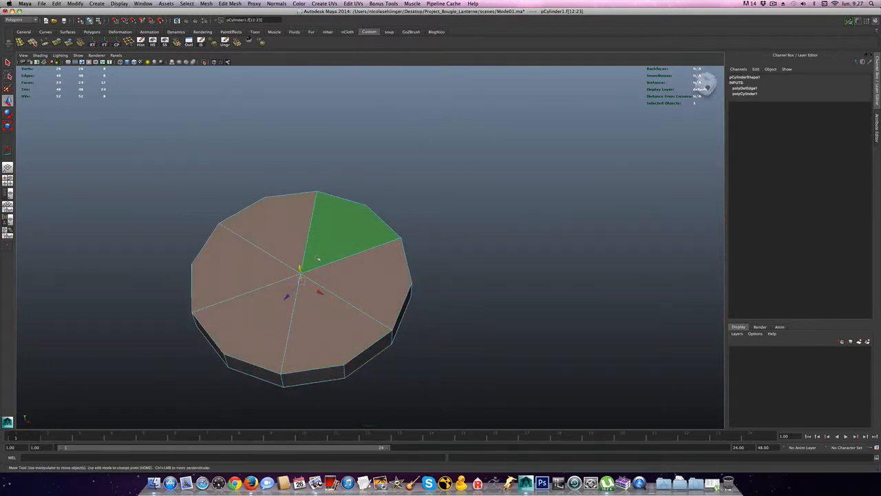
right_click(318, 258, "shift")
left_click(317, 273)
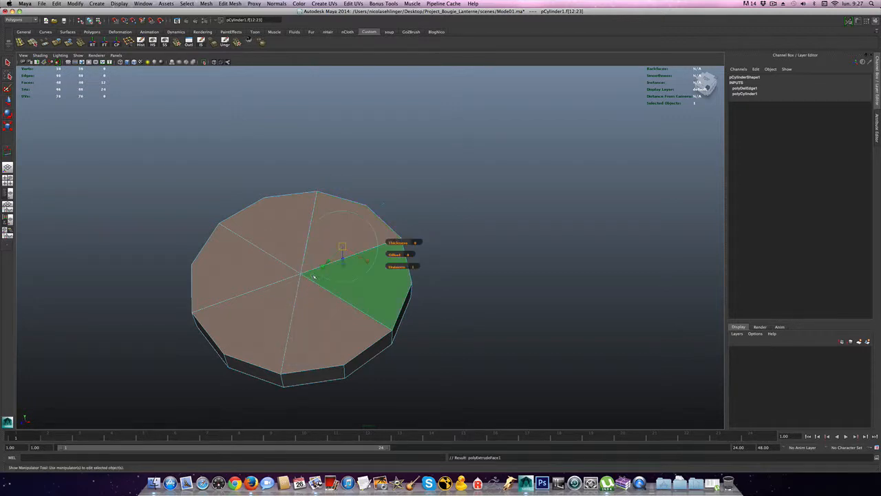
left_click_drag(340, 255, 324, 296, "alt")
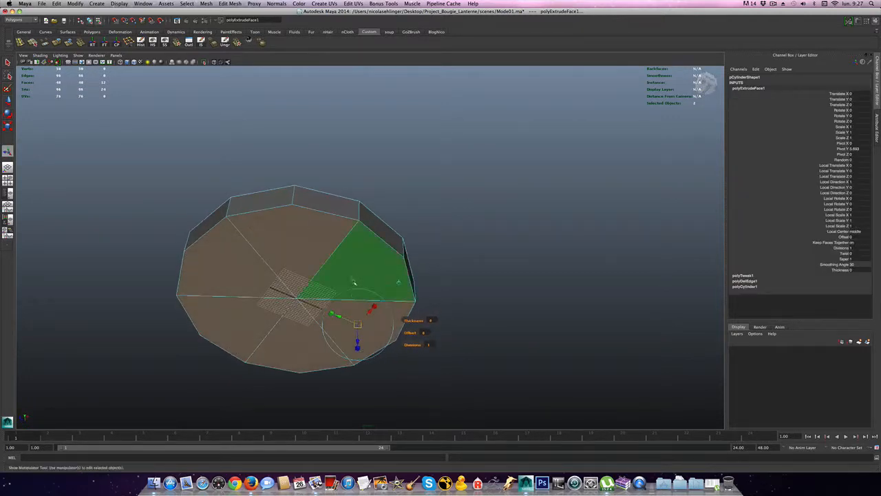
left_click(356, 346)
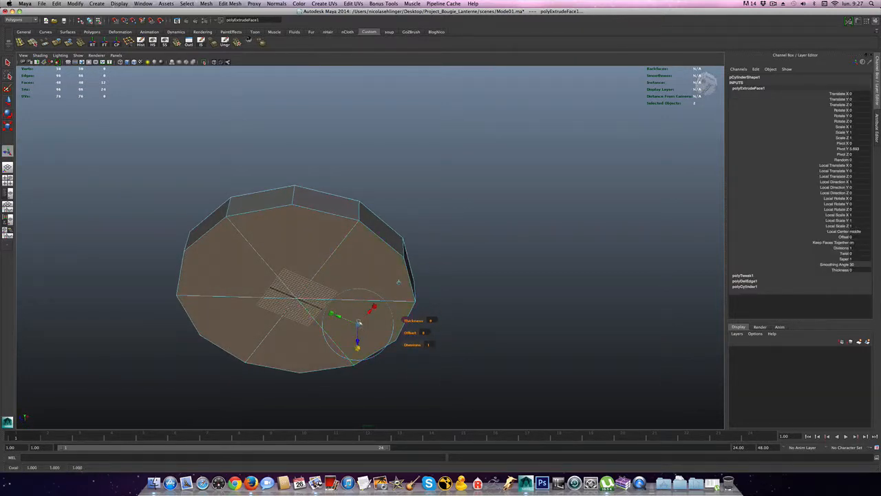
left_click_drag(359, 323, 298, 333)
scroll(301, 281, "up", 5)
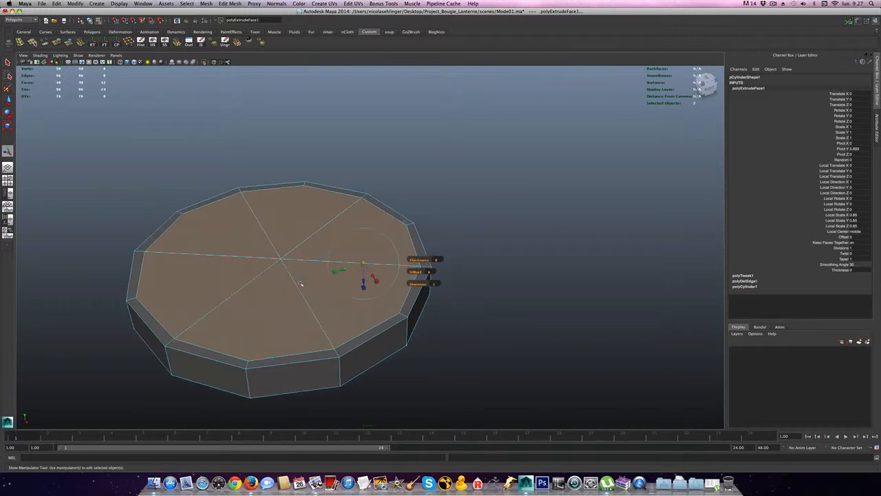
right_click_drag(311, 286, 334, 277)
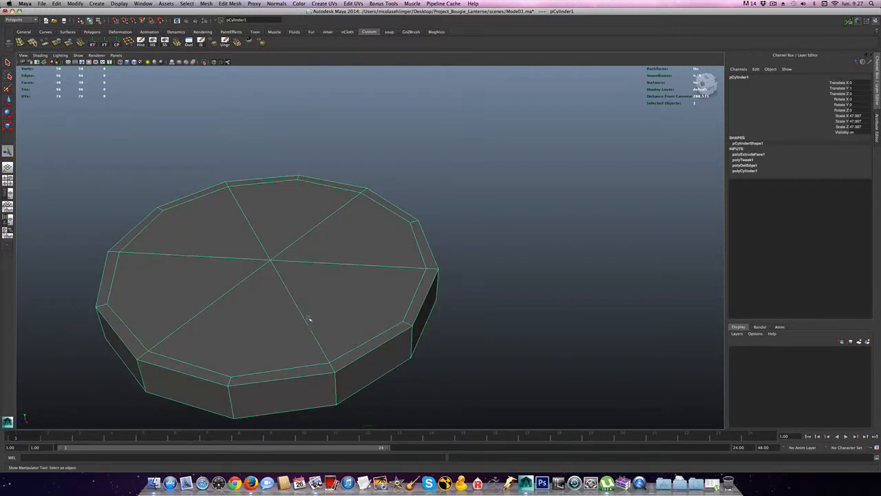
left_click(479, 270)
left_click(269, 322)
Insert two edge loops around the disc's side, one close to the upper rim and one close to the lower rim
left_click_drag(289, 383, 239, 353, "alt")
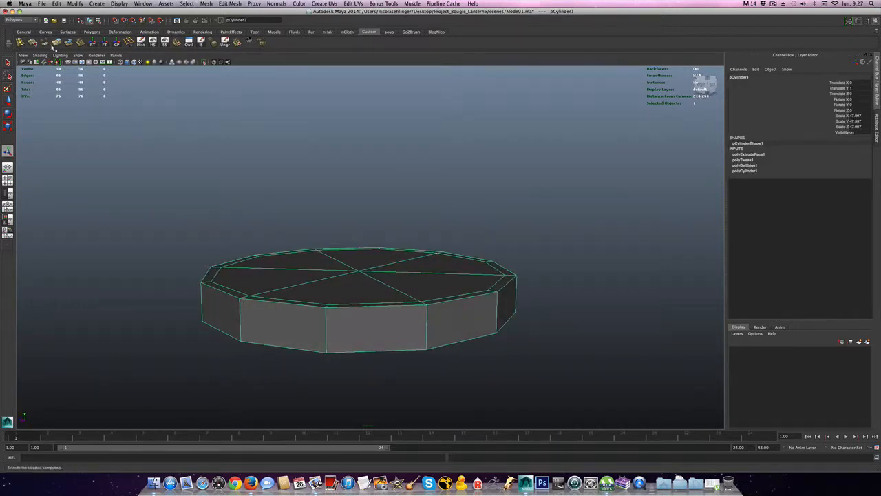
left_click(20, 42)
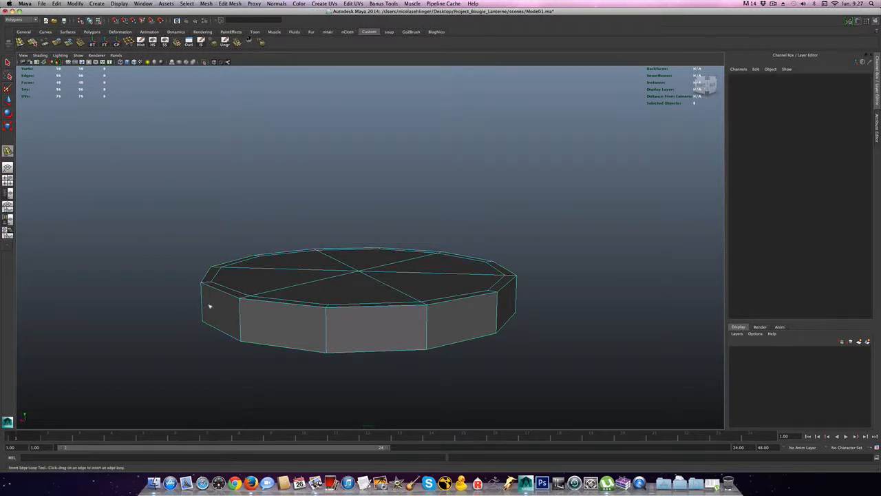
left_click_drag(241, 318, 240, 338)
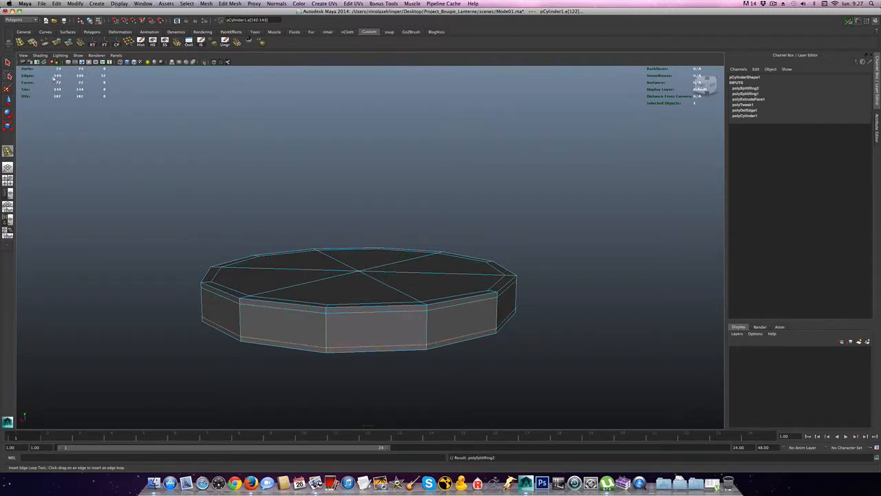
left_click(8, 62)
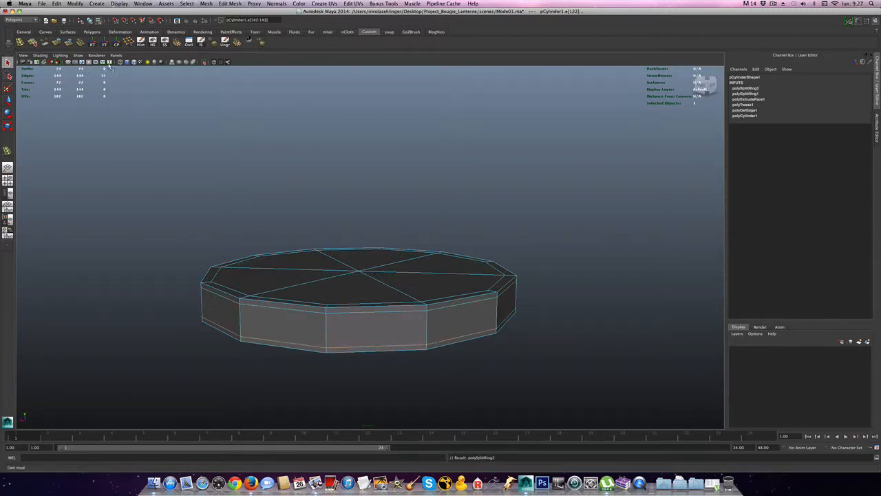
left_click(223, 4)
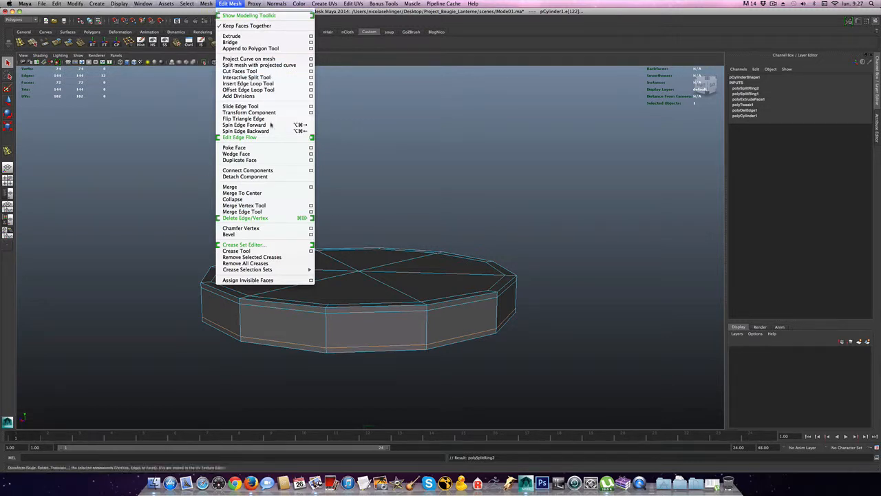
left_click(559, 221)
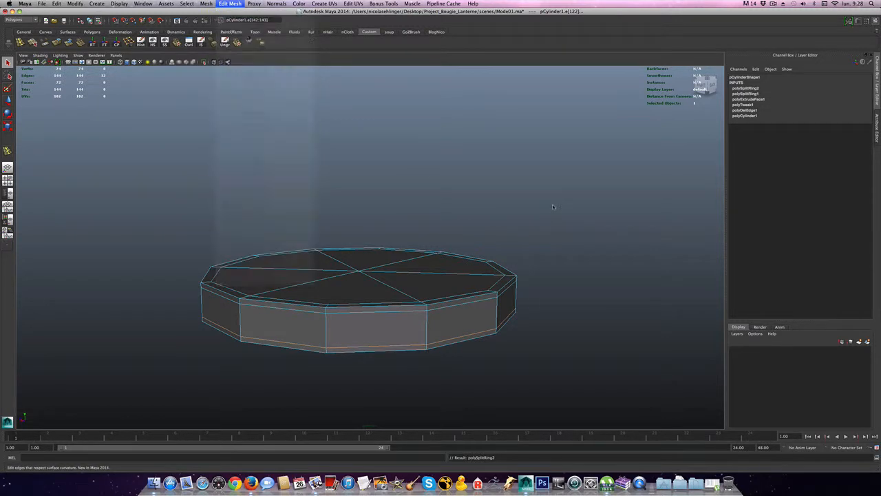
Compare the disc in smooth preview, cage plus smooth preview and unsmoothed display
right_click_drag(379, 277, 398, 270)
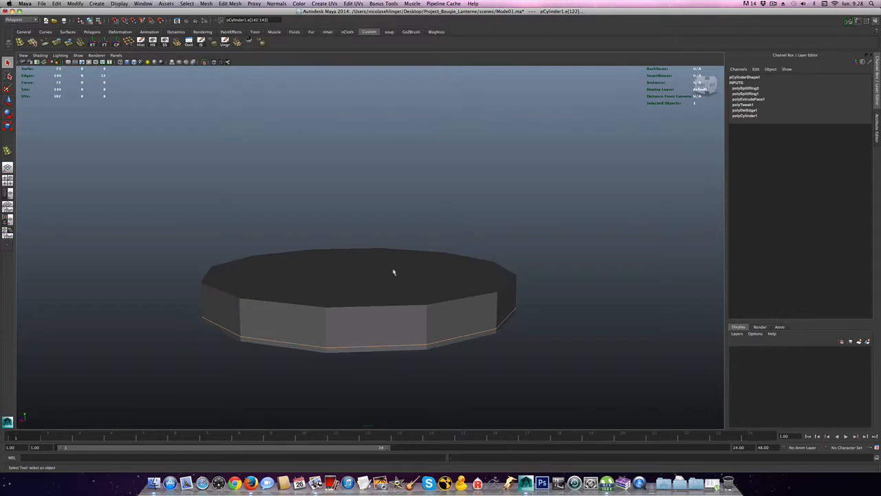
key("3")
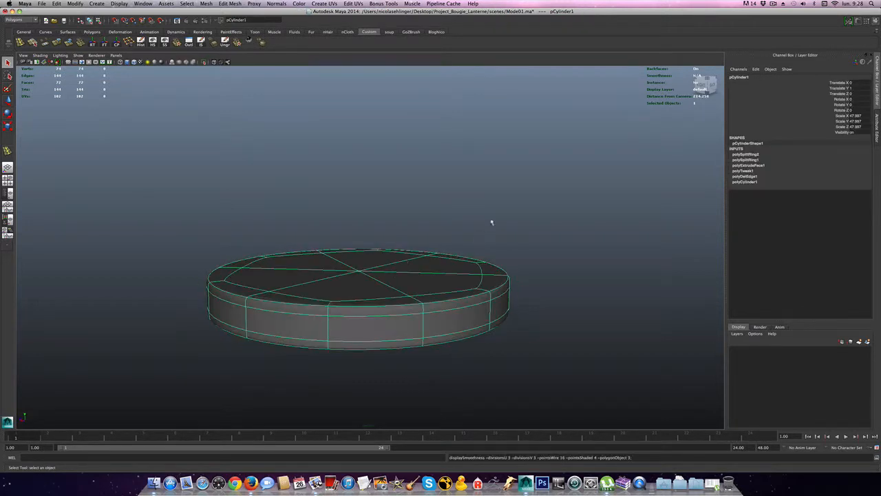
left_click(492, 223)
left_click(340, 275)
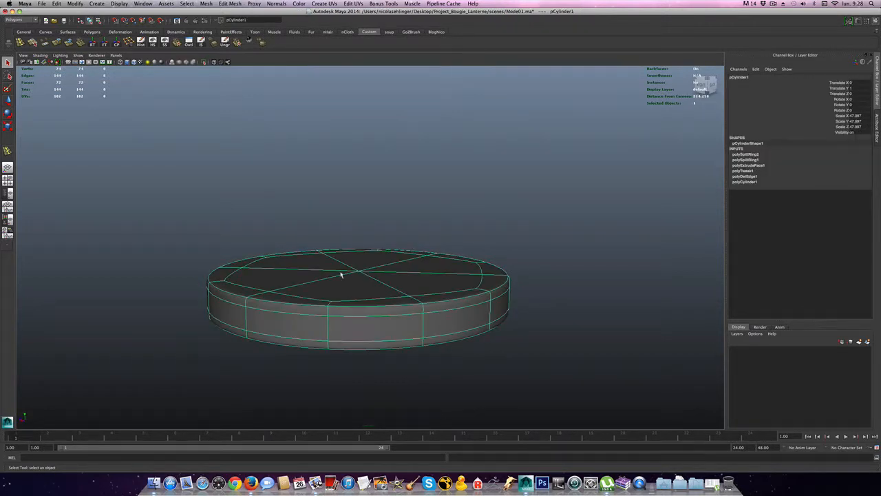
key("1")
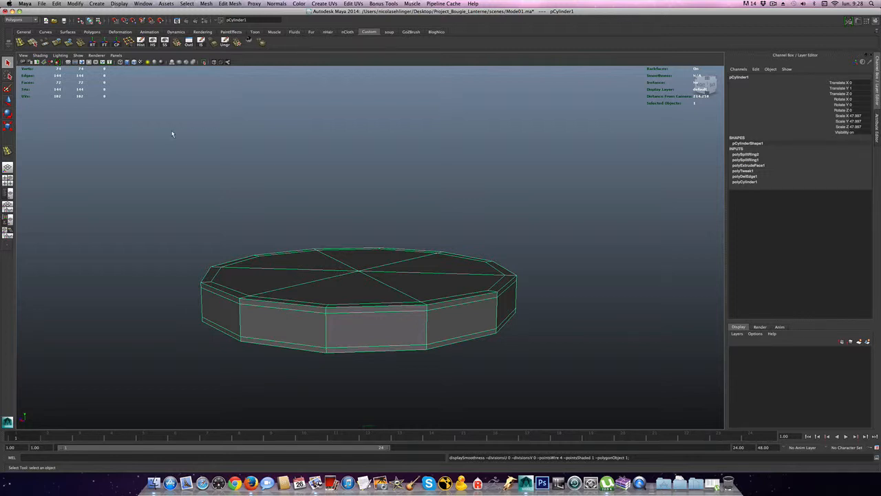
key("2")
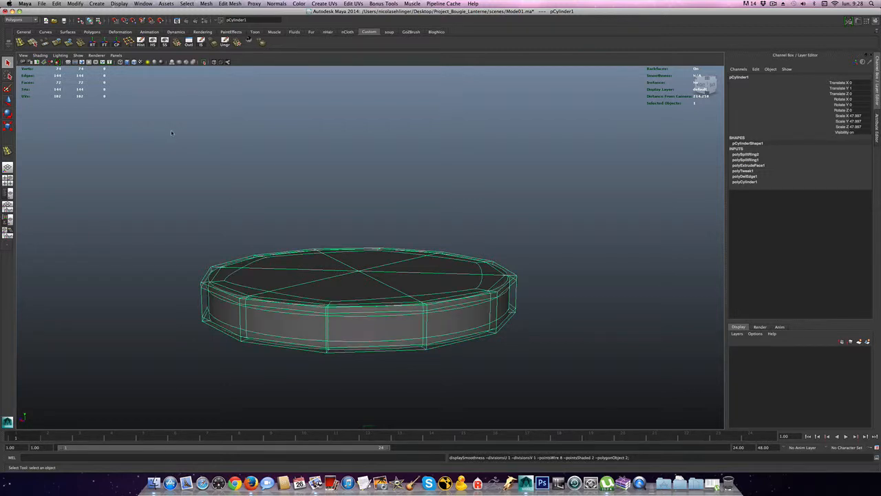
key("3")
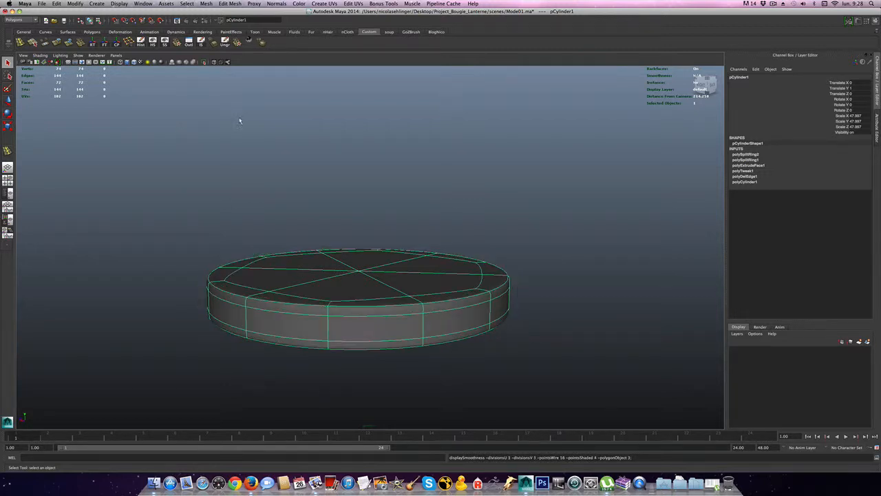
key("1")
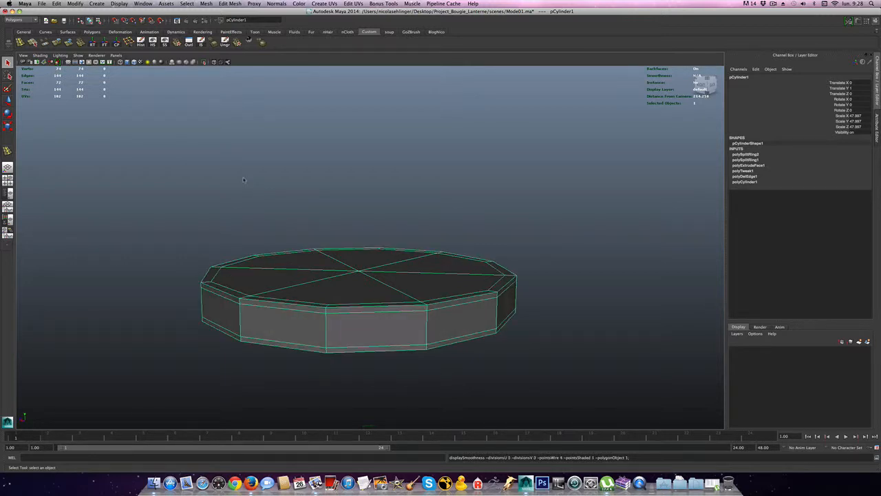
Delete the disc's construction history
left_click(201, 190)
left_click(285, 265)
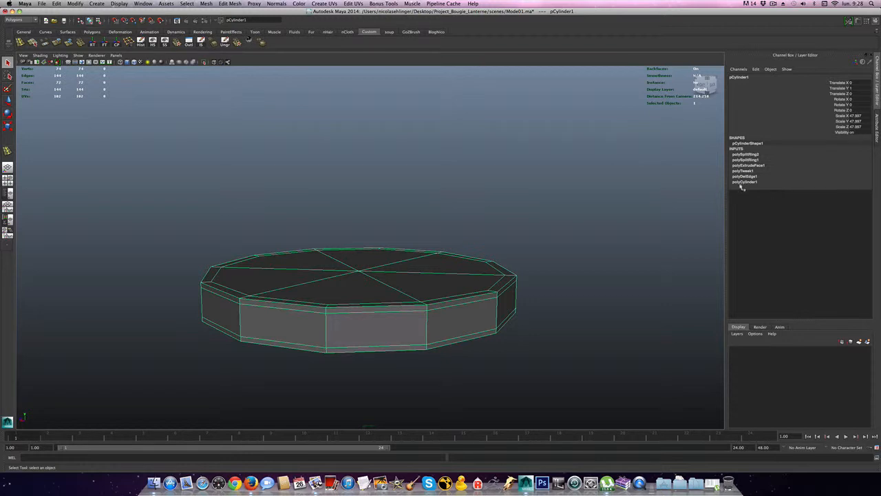
left_click(141, 42)
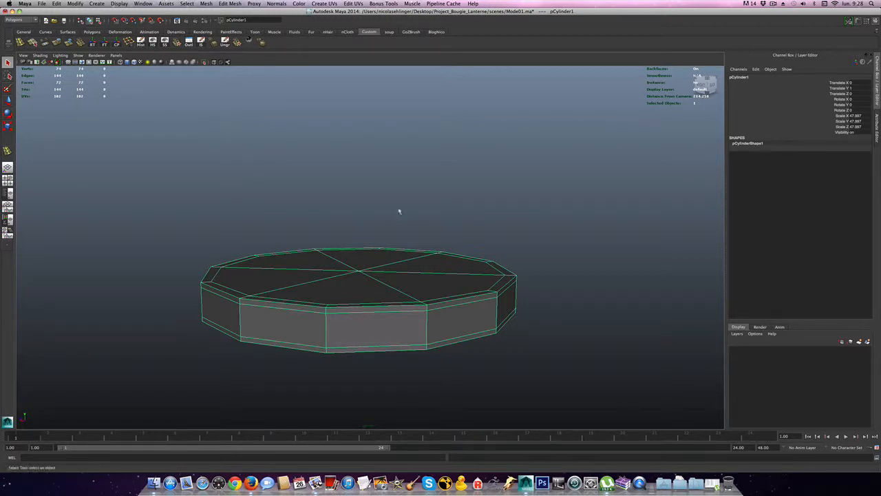
left_click(365, 169)
Duplicate the disc and move the copy up to about 12.8 on Y so it sits on the original
left_click_drag(385, 164, 365, 159, "alt")
left_click(369, 256)
scroll(348, 276, "down", 5)
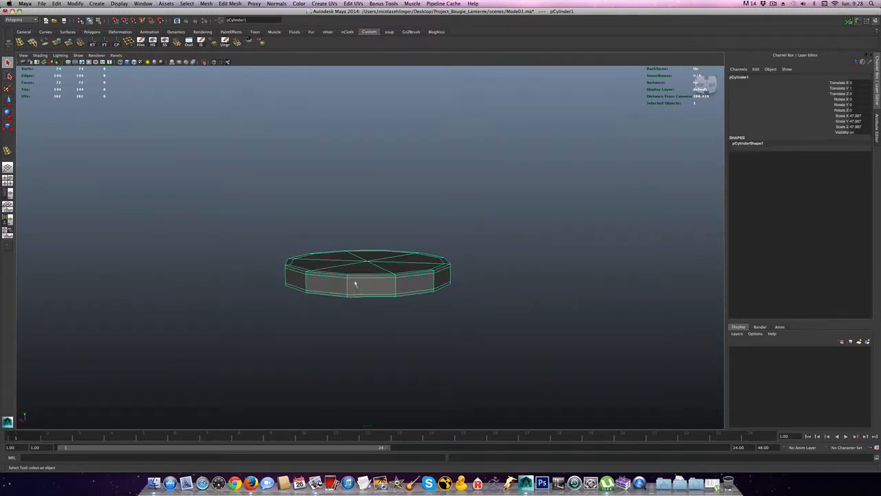
key("ctrl+d")
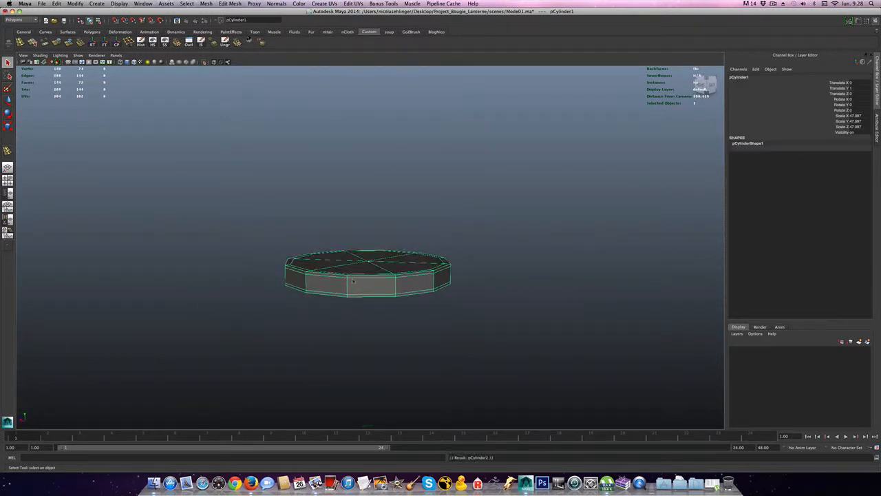
key("w")
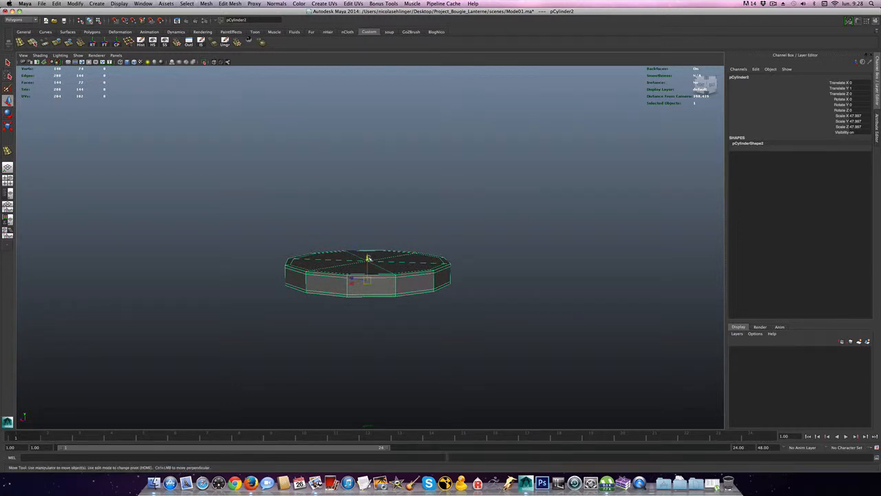
left_click_drag(369, 258, 366, 237)
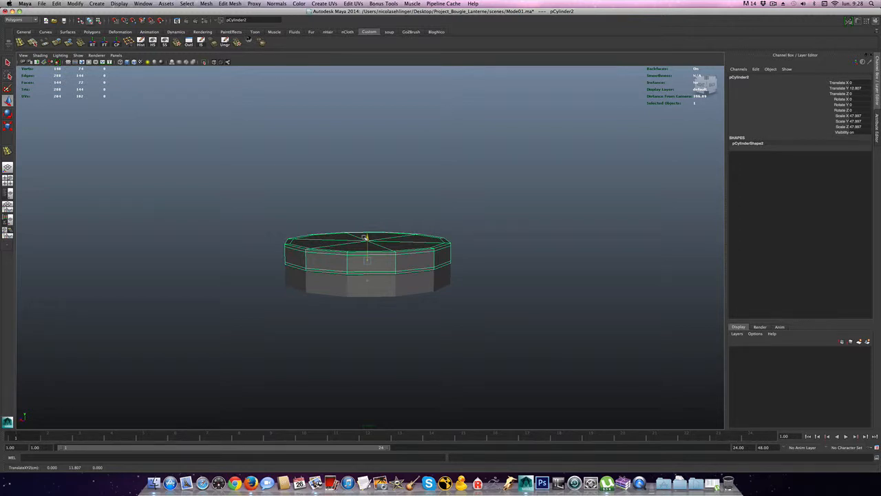
Select the duplicated disc's upper cap and rim vertices in the side view, and raise them to stretch it into a tall cylinder
right_click(327, 260)
right_click_drag(327, 265, 304, 259)
left_click_drag(257, 197, 457, 245)
key("space")
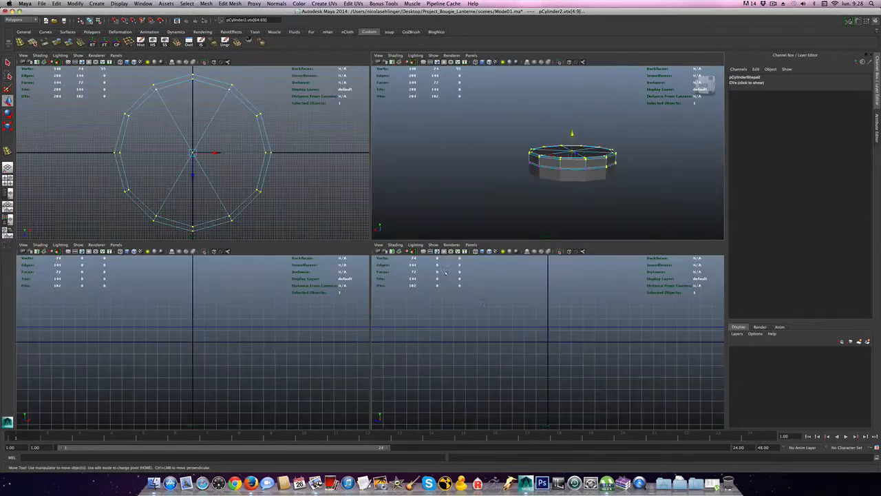
key("f")
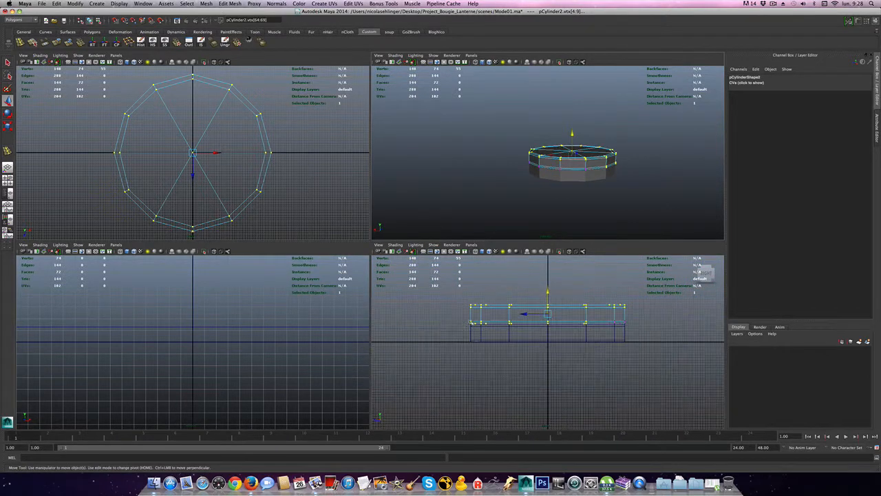
key("space")
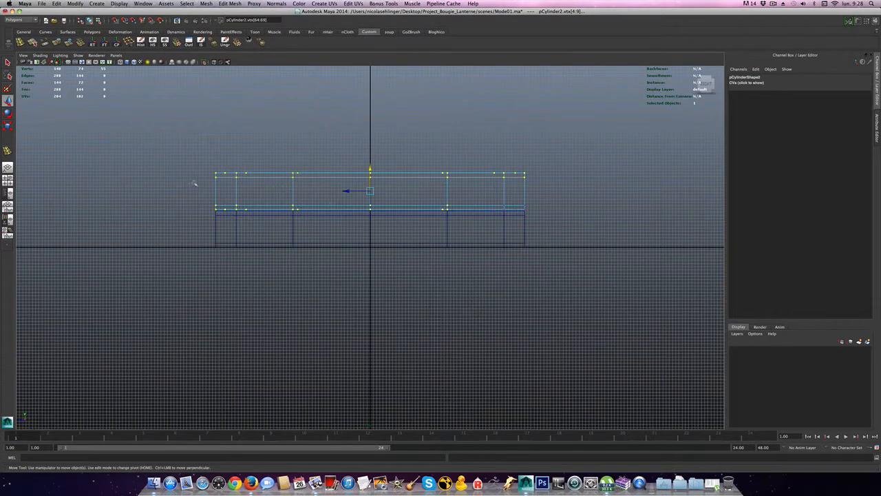
left_click(169, 204)
left_click_drag(537, 210, 609, 192)
key("space")
key("space")
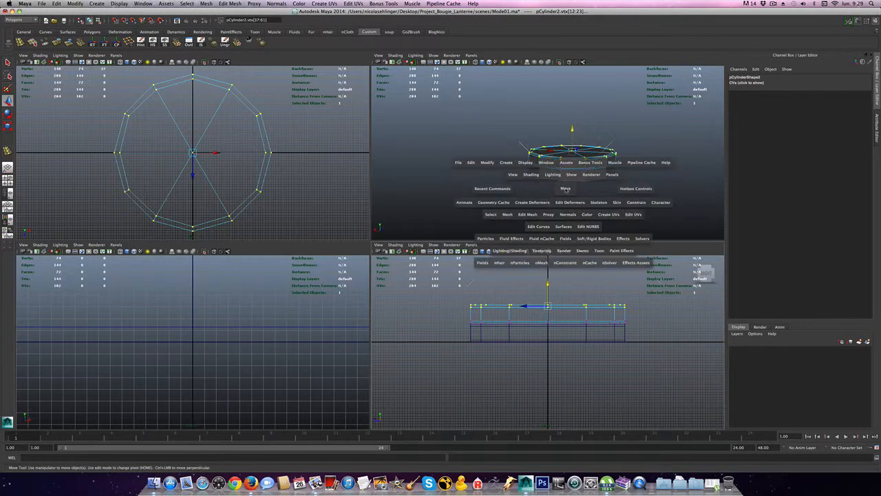
left_click_drag(599, 176, 550, 204, "alt")
scroll(549, 204, "up", 3)
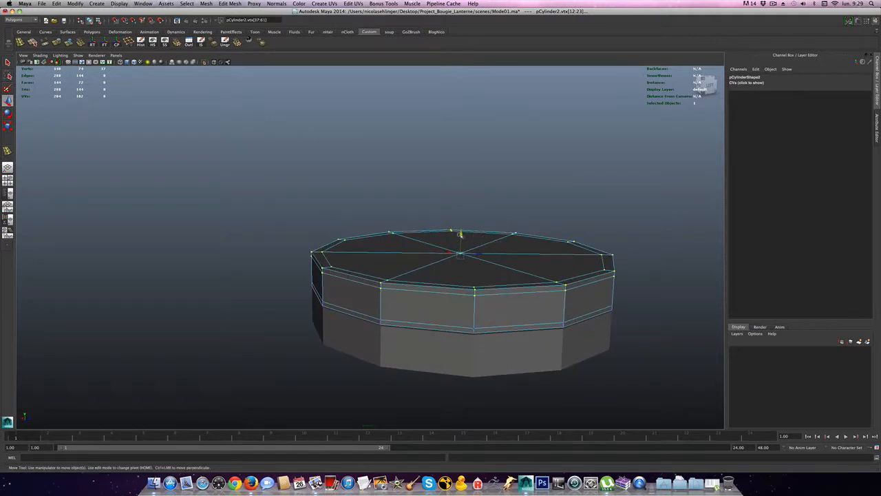
left_click_drag(460, 234, 466, 75)
scroll(438, 207, "down", 2)
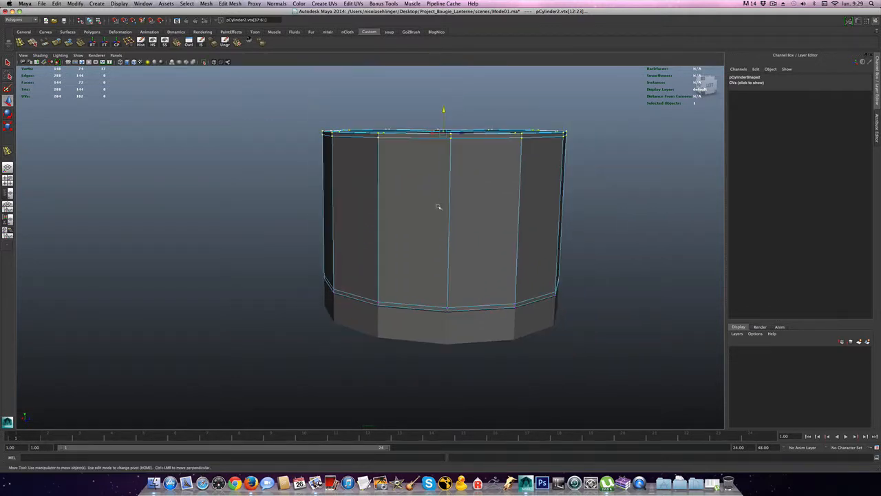
left_click_drag(438, 207, 420, 86, "alt")
left_click_drag(420, 86, 420, 97)
left_click_drag(394, 238, 443, 250, "alt")
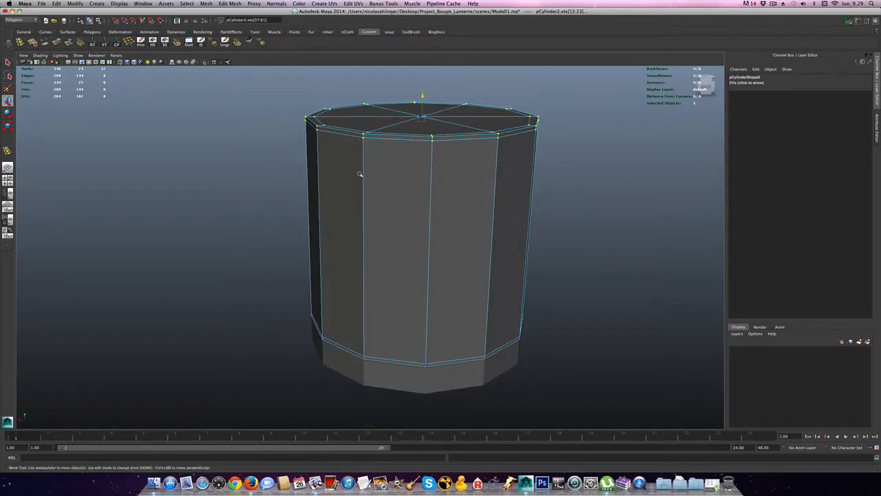
Select the tall cylinder's top cap faces and grow the selection once to include the narrow ring around them
left_click_drag(396, 201, 365, 205, "alt")
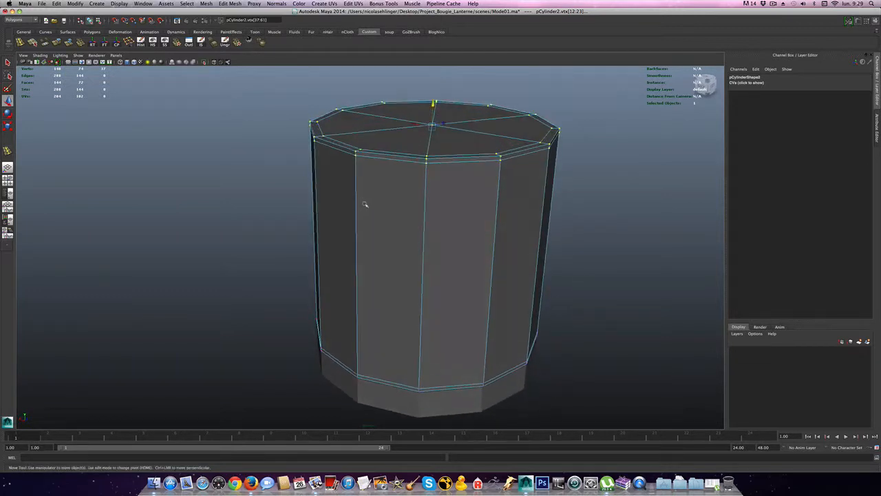
left_click_drag(429, 134, 425, 147, "alt")
right_click(421, 132)
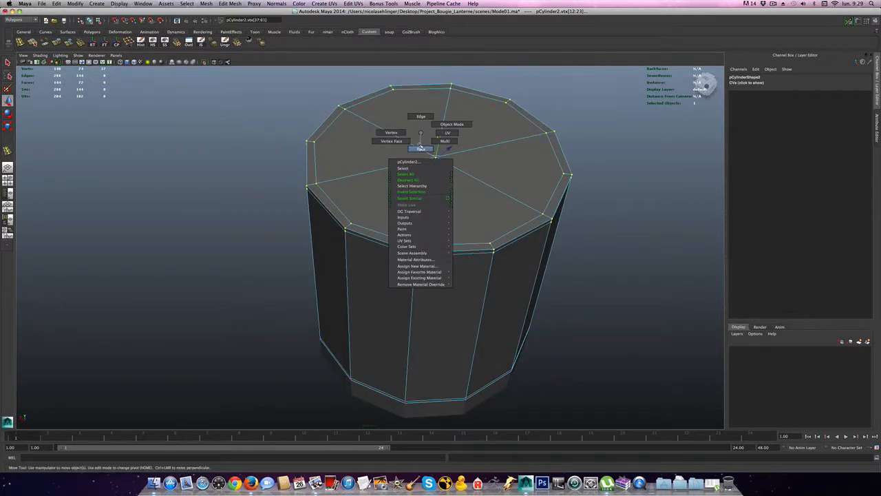
left_click(421, 149)
left_click(454, 185)
left_click_drag(455, 186, 564, 195, "alt")
left_click_drag(485, 229, 112, 360)
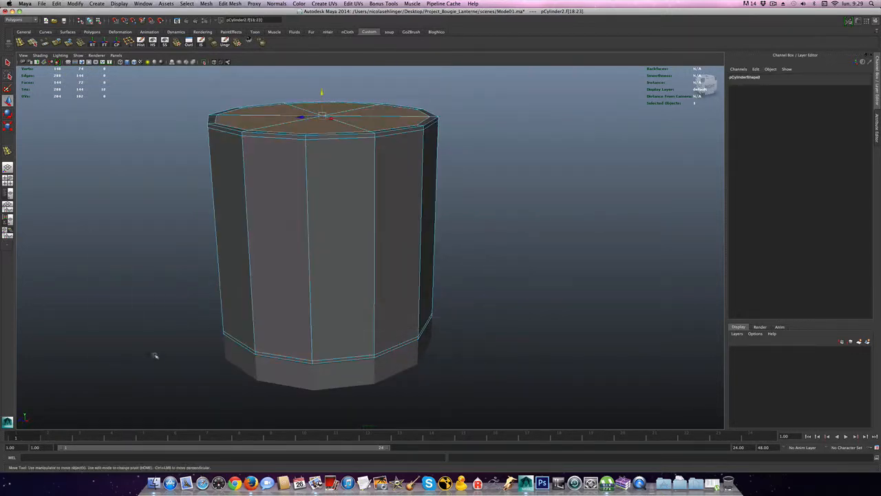
left_click_drag(427, 177, 408, 272, "alt")
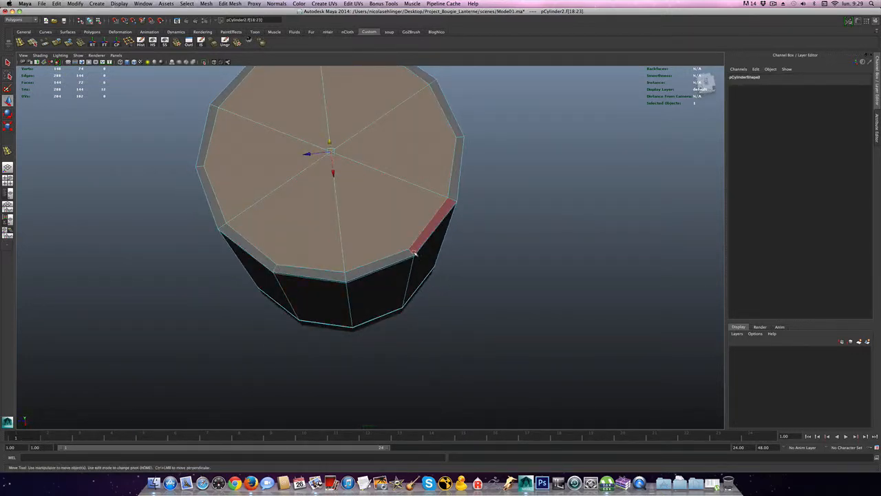
key("shift+period")
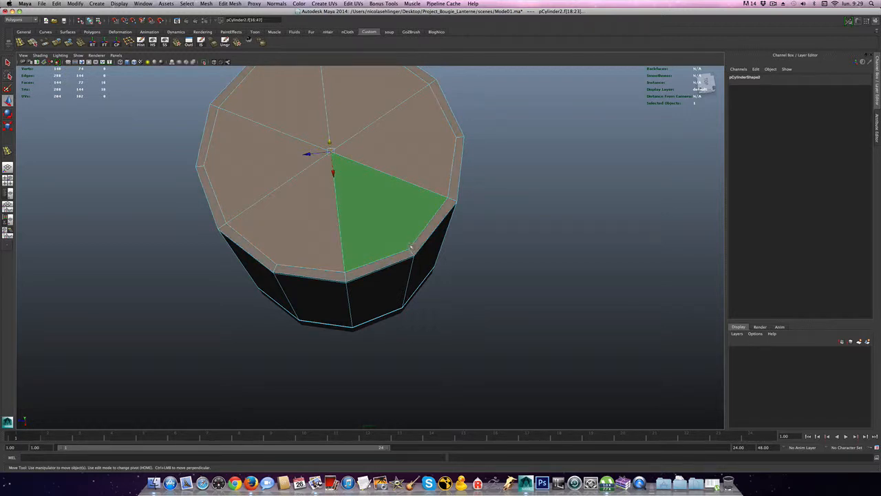
Try growing the top cap face selection down onto the cylinder's sides and shrinking it back to the cap
left_click_drag(532, 228, 516, 201, "alt")
key("shift+period")
key("shift+period")
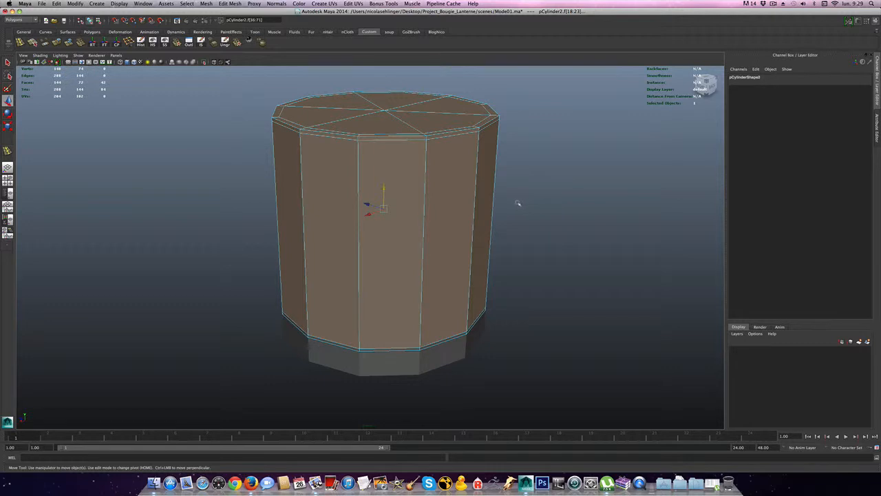
key("shift+comma")
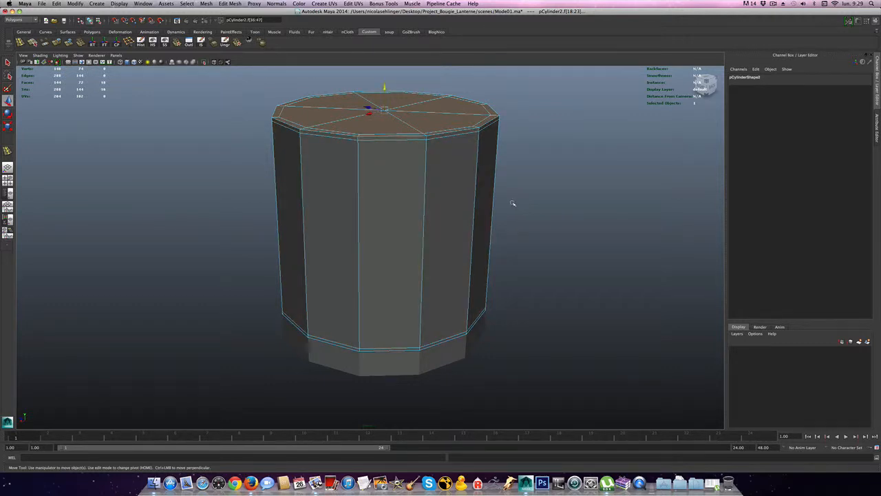
key("shift+period")
key("shift+period")
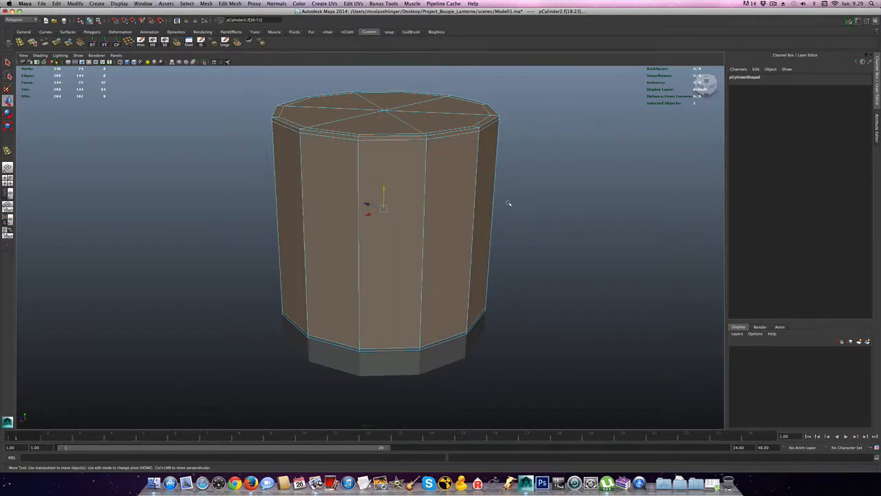
key("shift+comma")
key("shift+comma")
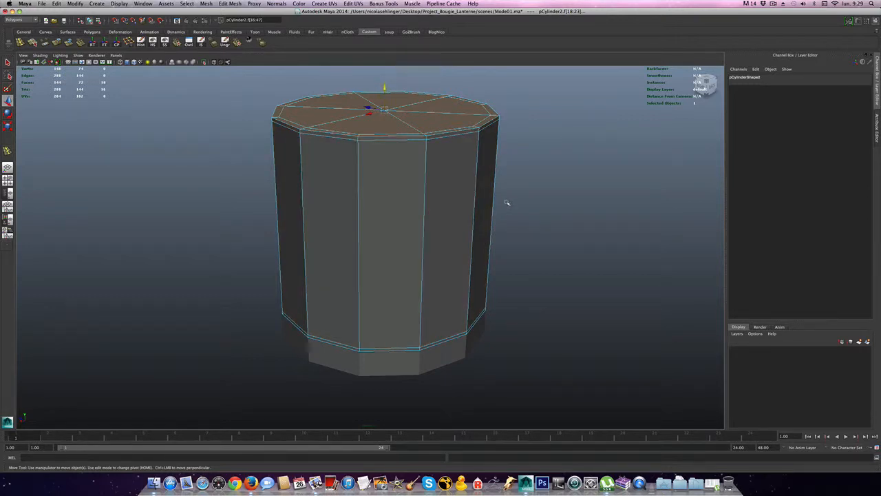
Delete the selected top cap faces and return the tall cylinder to object mode
key("Delete")
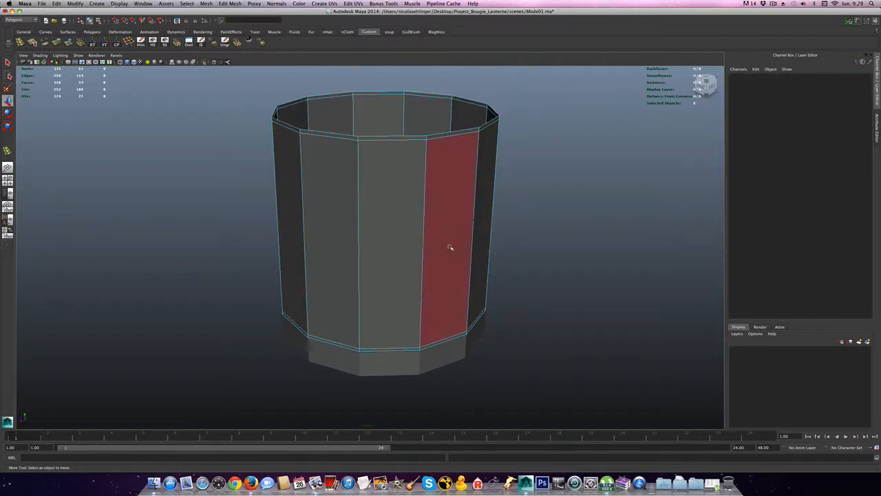
right_click_drag(387, 225, 408, 217)
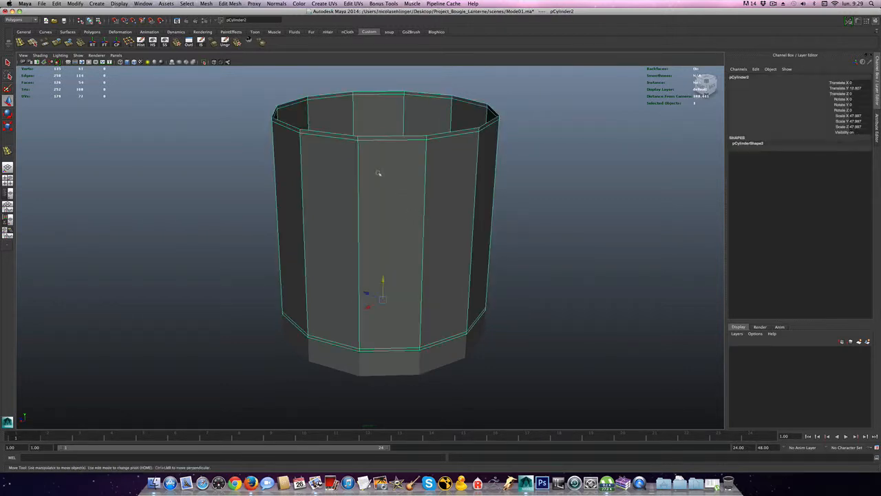
left_click_drag(379, 171, 367, 194, "alt")
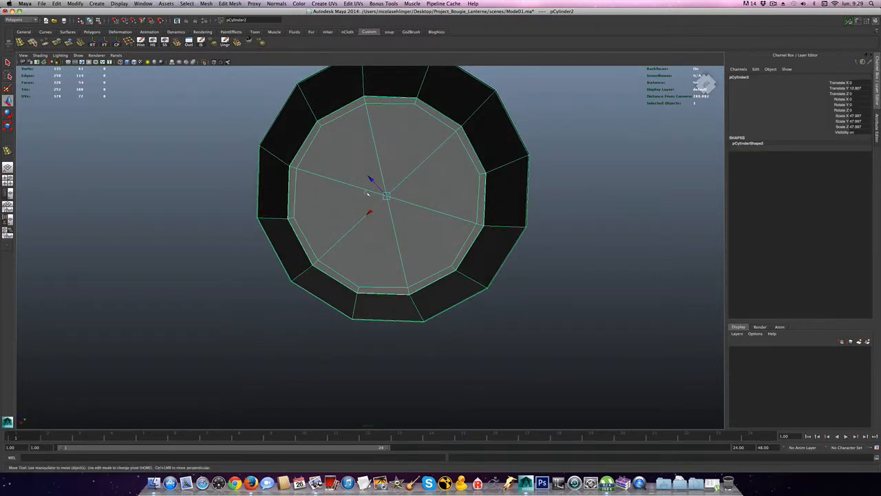
Isolate the tall cylinder and delete its bottom cap faces together with the narrow ring around them
left_click_drag(286, 115, 199, 67, "alt")
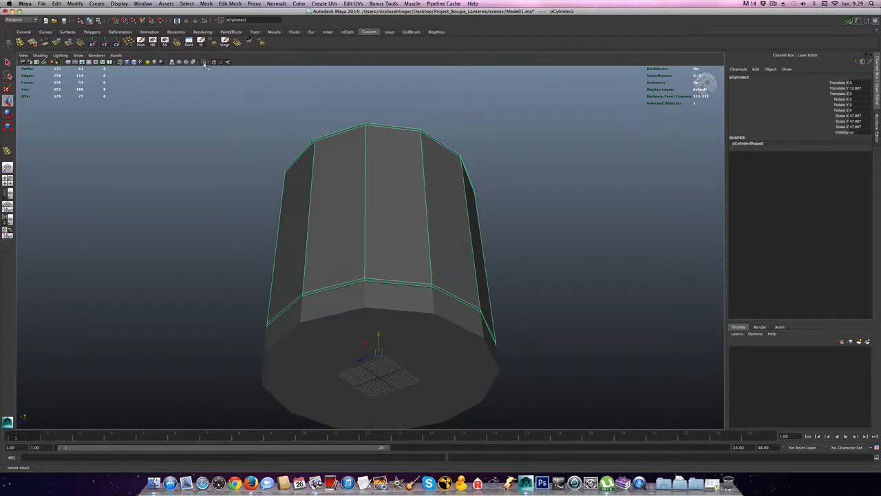
left_click(203, 62)
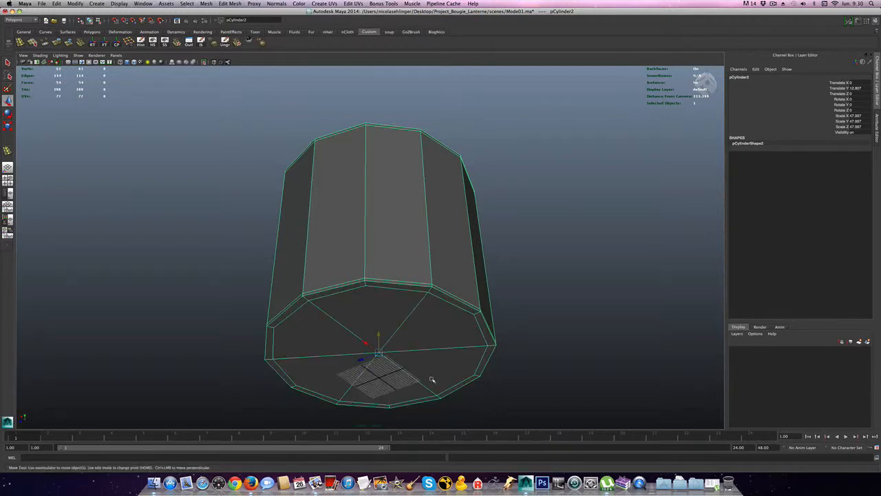
left_click_drag(358, 228, 395, 248, "alt")
right_click_drag(385, 244, 374, 258)
left_click_drag(373, 257, 365, 313, "alt")
left_click(365, 314)
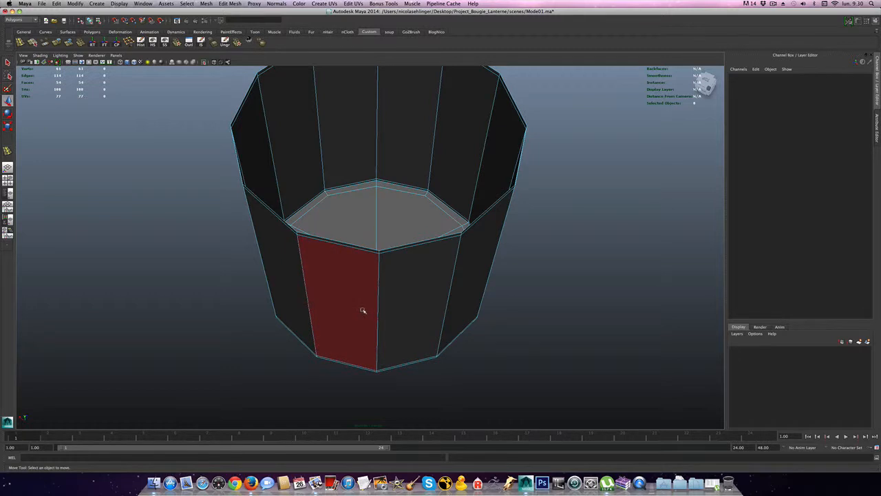
key("z")
left_click(361, 311)
key("z")
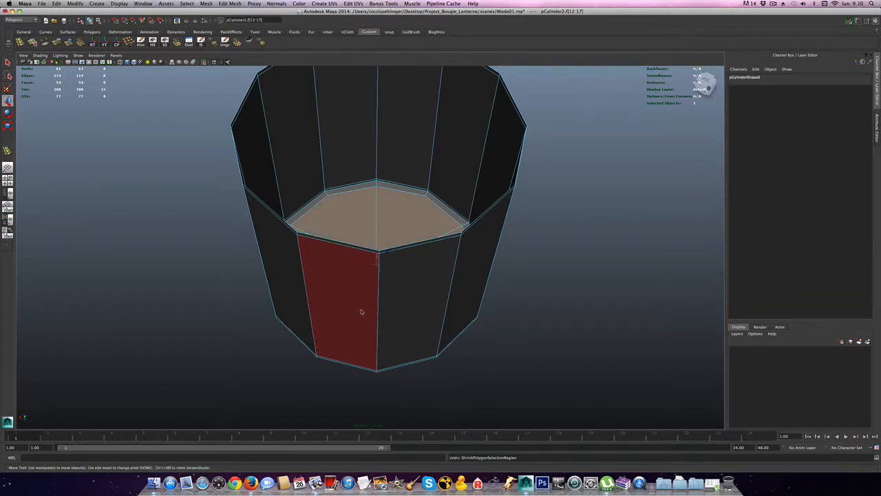
key("shift+period")
mouse_move(387, 325)
left_mouse_down("alt")
mouse_move(373, 275)
mouse_move(399, 318)
left_mouse_up("alt")
left_click(369, 275)
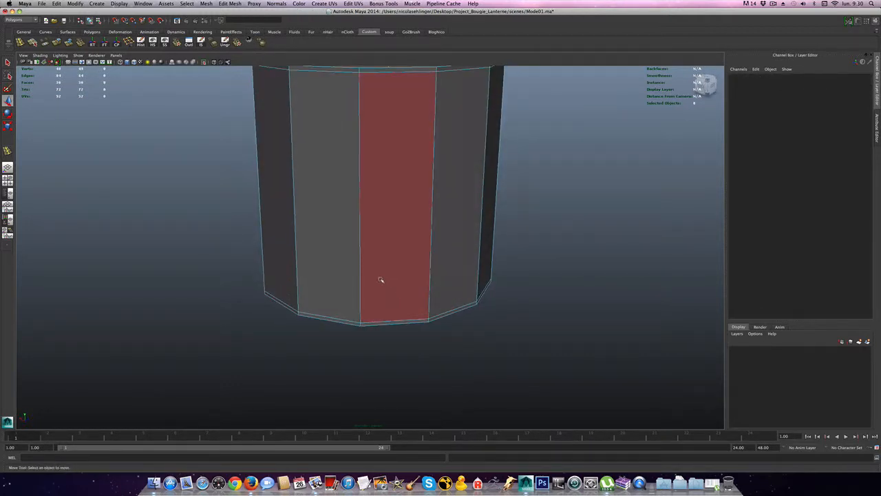
Return the open tube to object mode and turn off its isolated display to bring back the base disc
key("space")
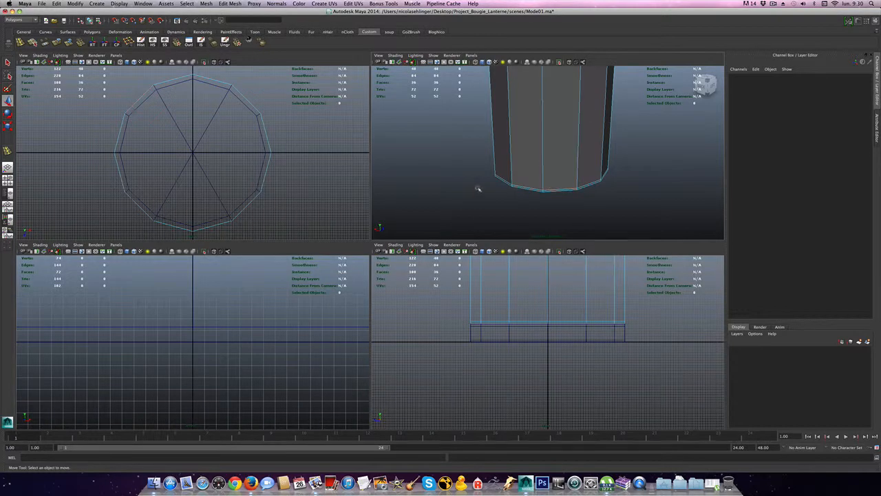
scroll(480, 197, "down", 5)
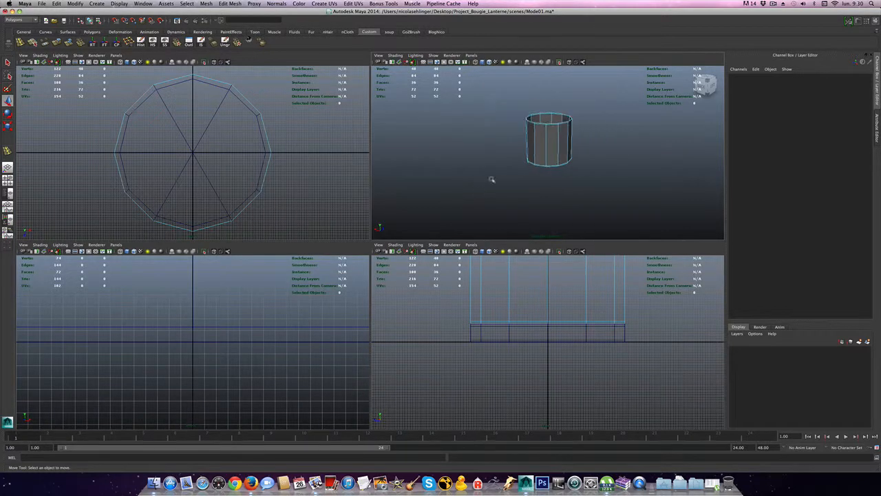
right_click_drag(536, 143, 552, 149)
left_click(552, 149)
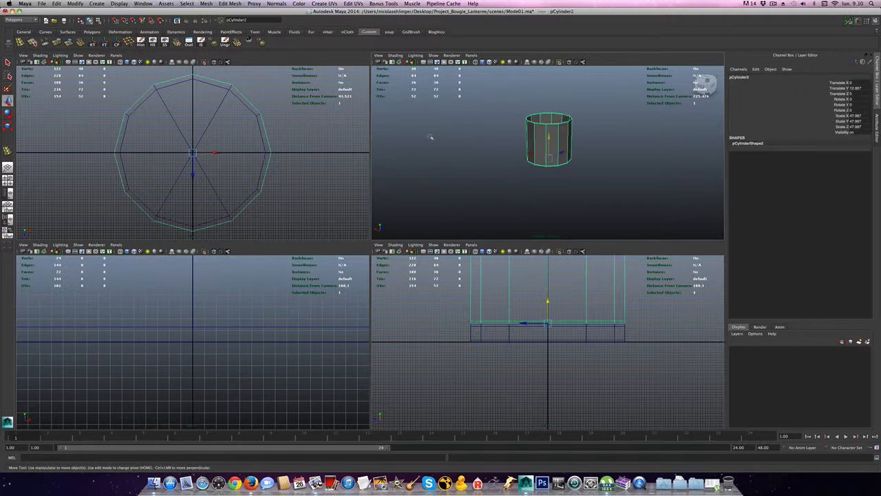
key("space")
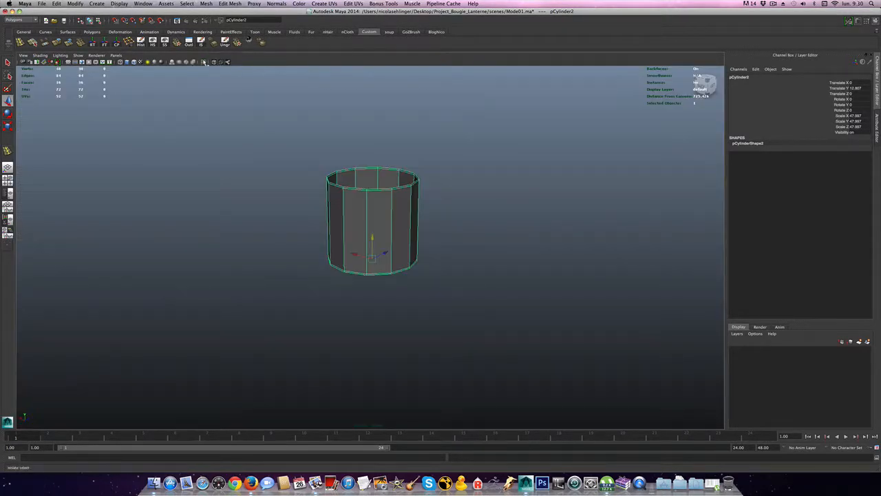
scroll(434, 300, "up", 5)
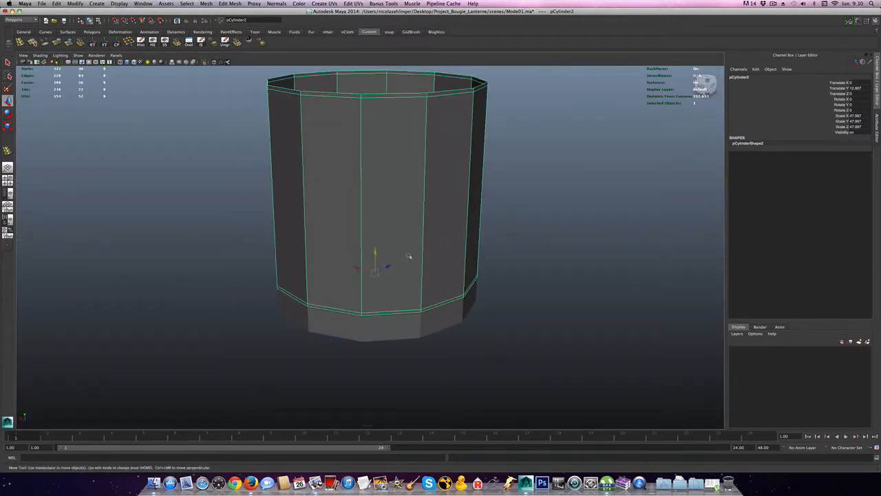
Duplicate the base disc and move the copy up to about 100 on Y so it caps the open tube
left_click(405, 328)
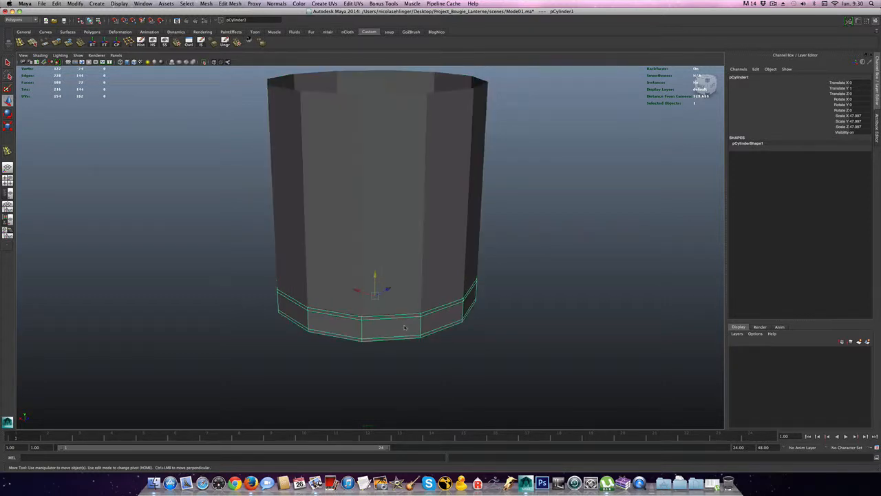
key("ctrl+d")
left_click_drag(401, 268, 361, 68, "alt")
middle_click_drag(380, 161, 417, 282, "alt")
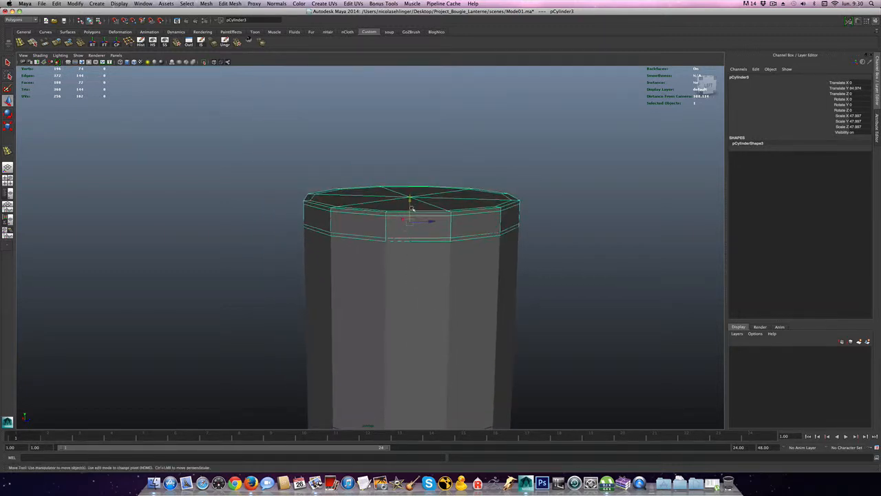
left_click_drag(409, 197, 398, 181)
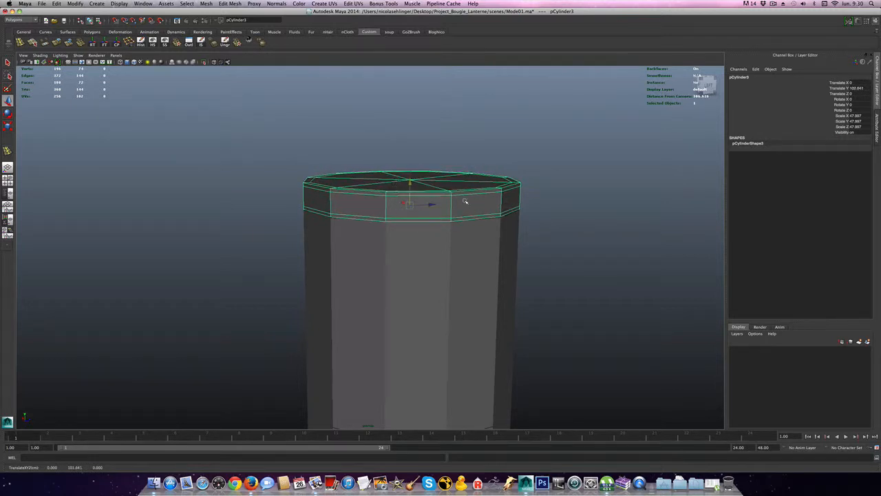
Select the upper vertices of the top disc in the side view and raise them to make the disc taller
right_click_drag(485, 201, 459, 199)
key("space")
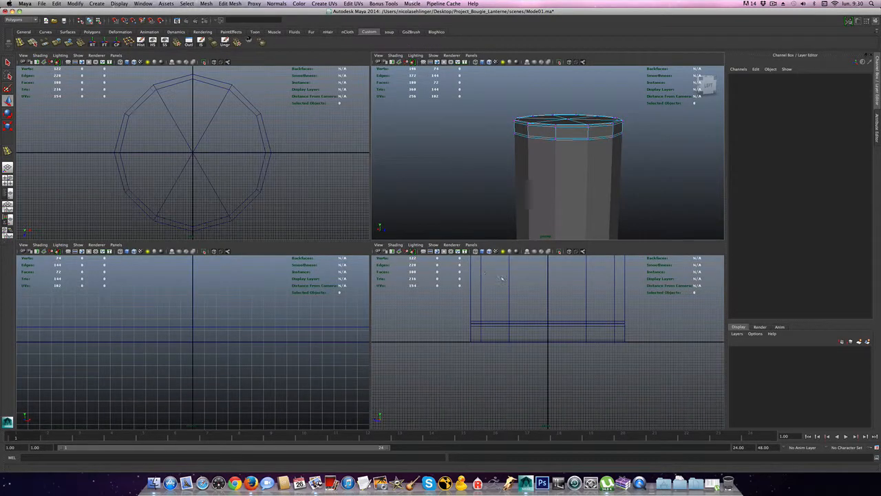
key("space")
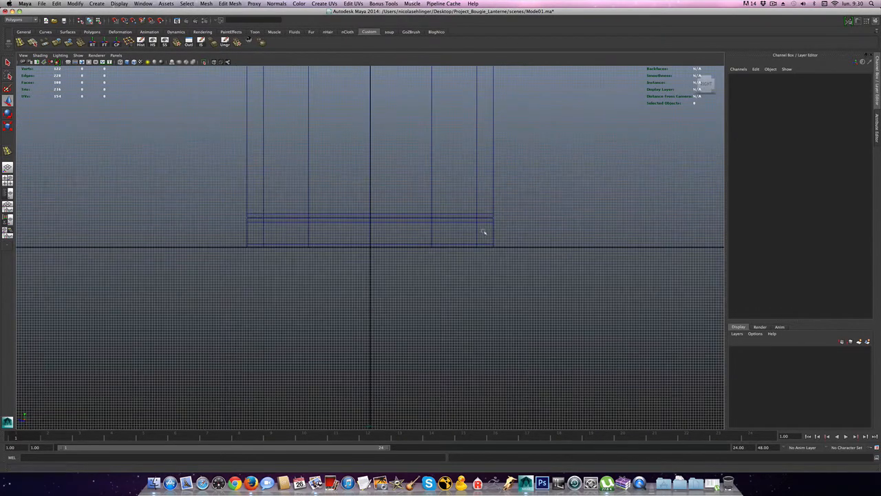
right_click_drag(484, 237, 466, 165, "alt")
middle_click_drag(466, 165, 521, 350, "alt")
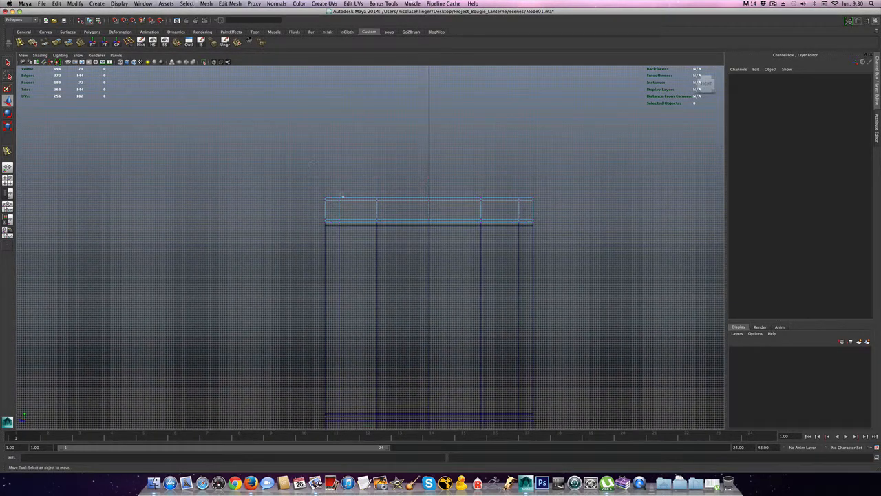
left_click_drag(543, 211, 557, 209)
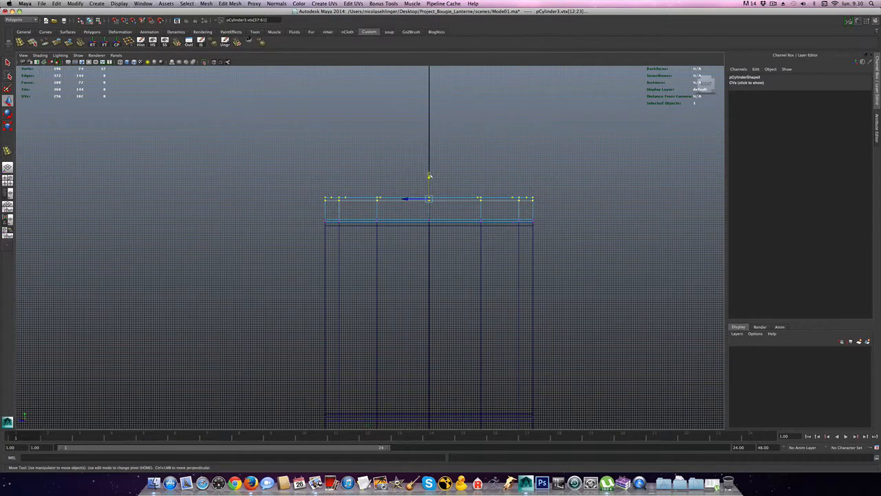
left_click_drag(429, 176, 429, 154)
Scale the selected upper vertices inward to taper the top piece like a roof, and return it to object mode
key("space")
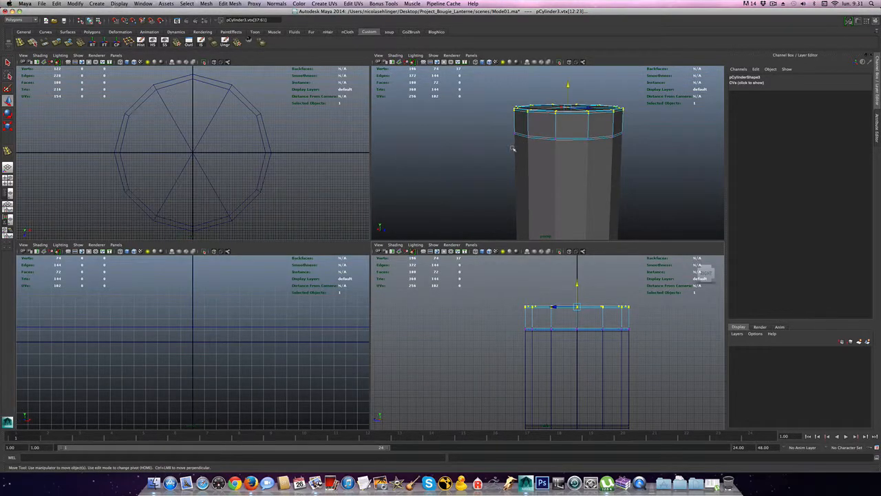
key("r")
key("space")
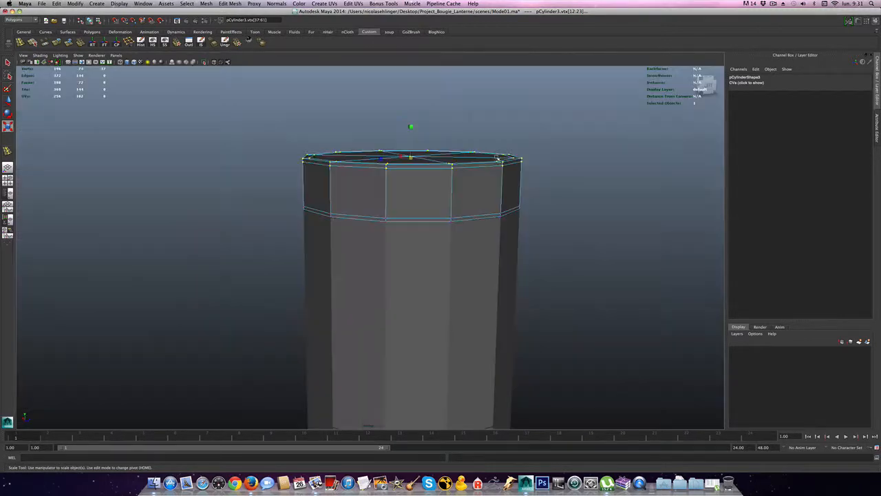
left_click_drag(433, 184, 409, 274, "alt")
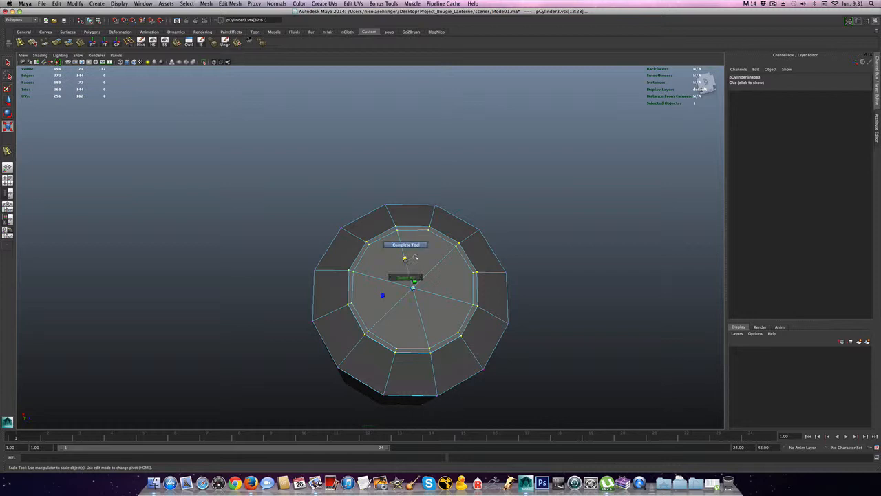
right_click(430, 278)
left_click(460, 269)
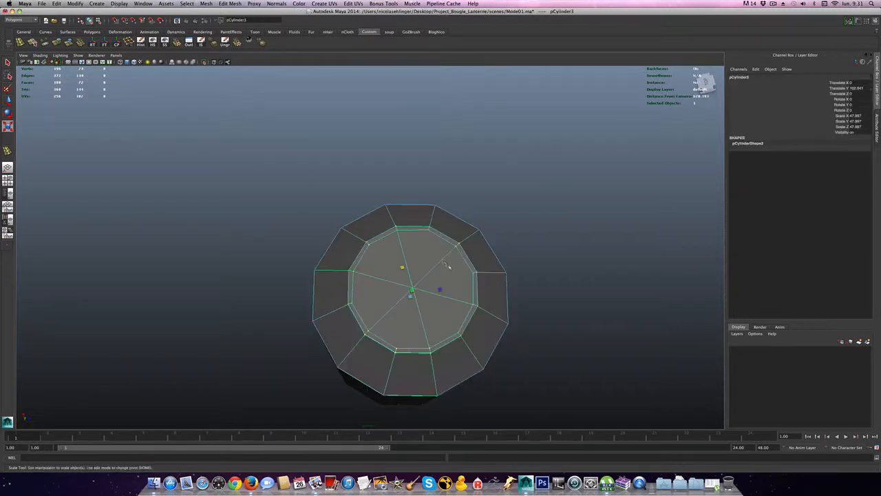
Isolate the tapered top piece and delete its upper and lower cap faces to leave it open
left_click(204, 63)
right_click(404, 270)
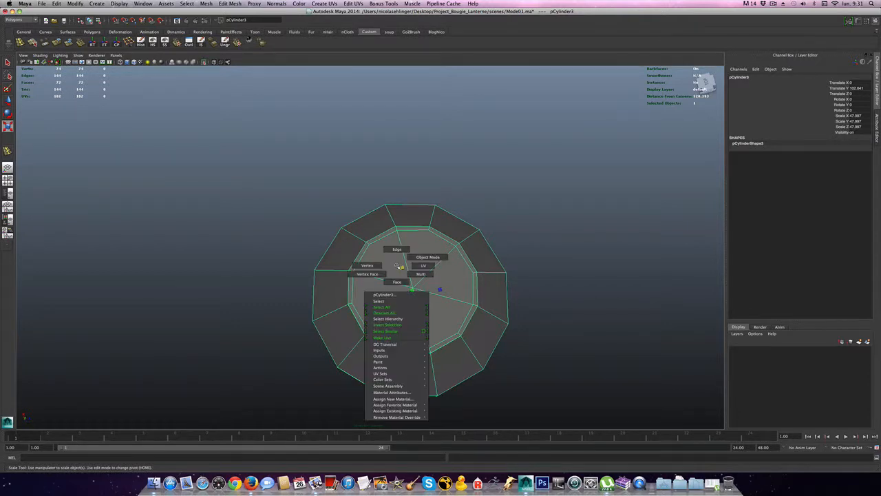
left_click(380, 258)
left_click(427, 305)
key("shift+period")
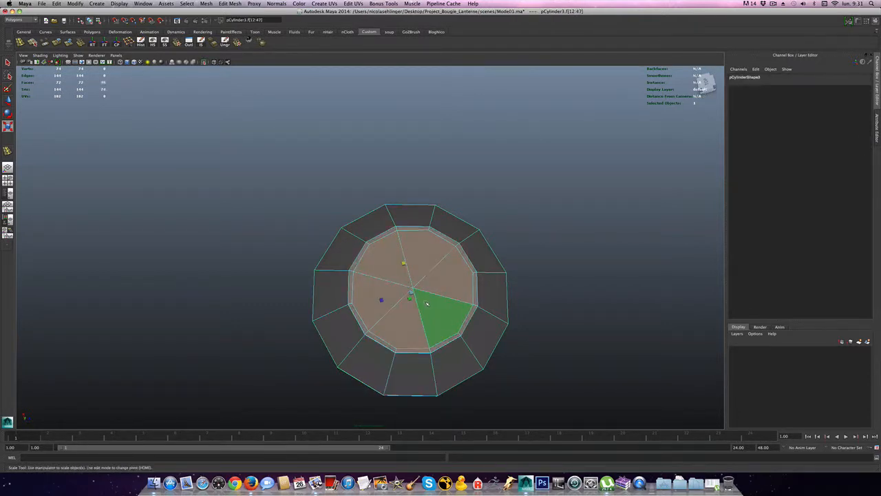
key("Delete")
Delete the narrow face rings along the upper and lower rims of the tapered top, keeping only the sloped faces
left_click_drag(422, 322, 418, 276, "alt")
scroll(420, 269, "up", 5)
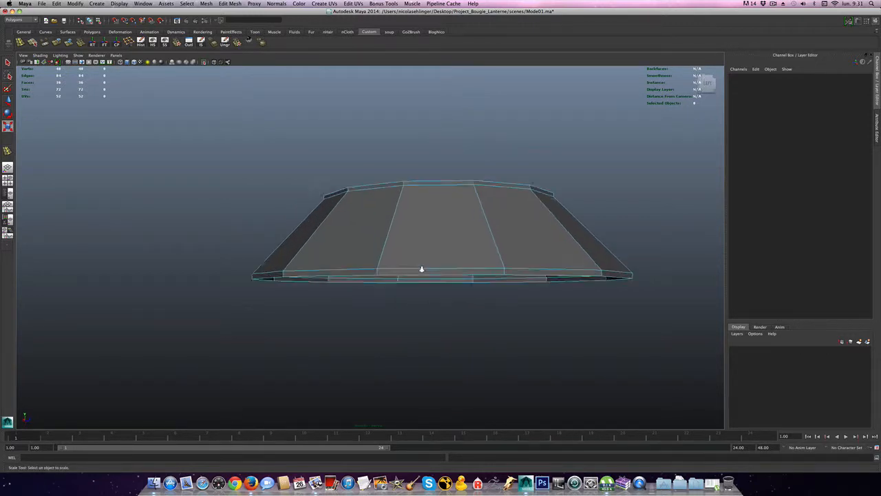
left_click_drag(413, 215, 383, 223, "alt")
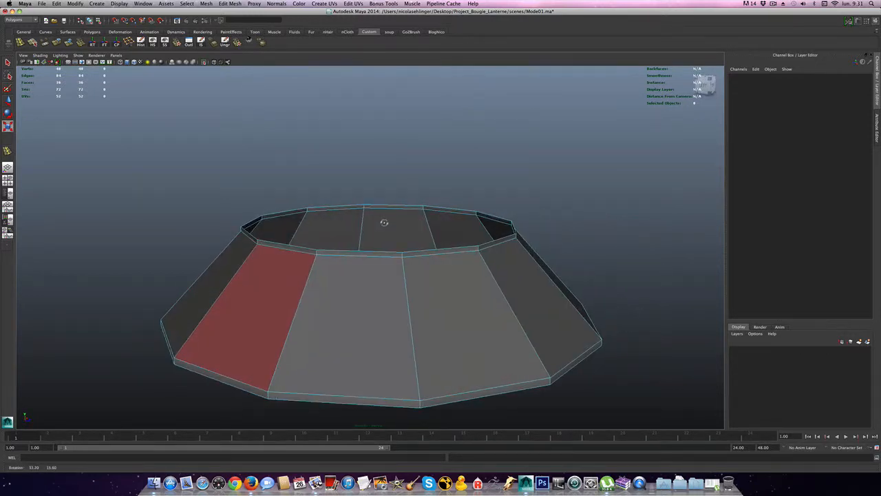
left_click(376, 255)
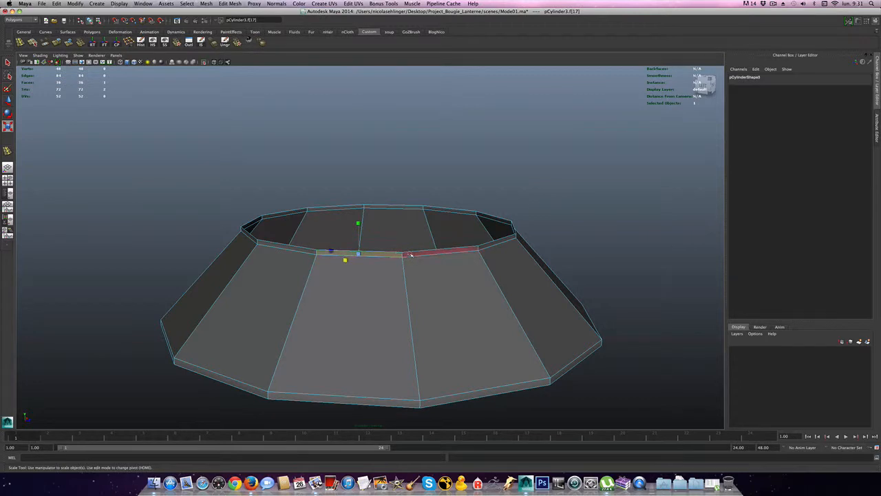
double_click(413, 254, "shift")
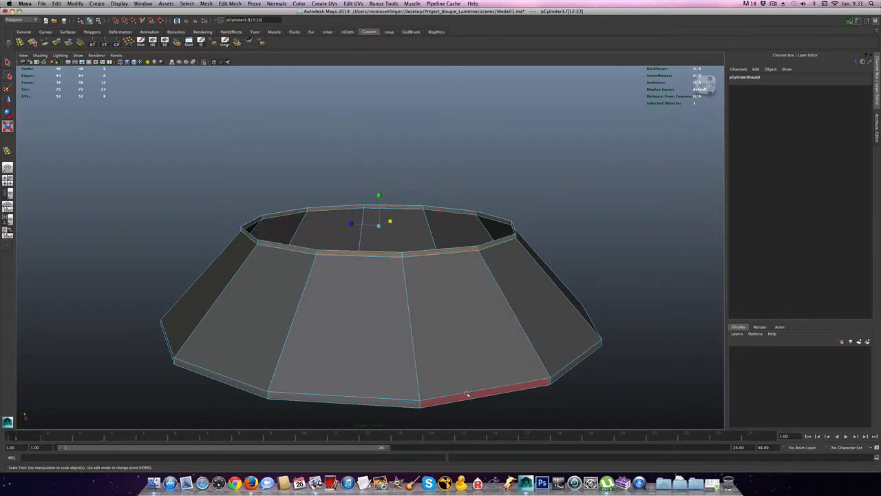
double_click(402, 404, "shift")
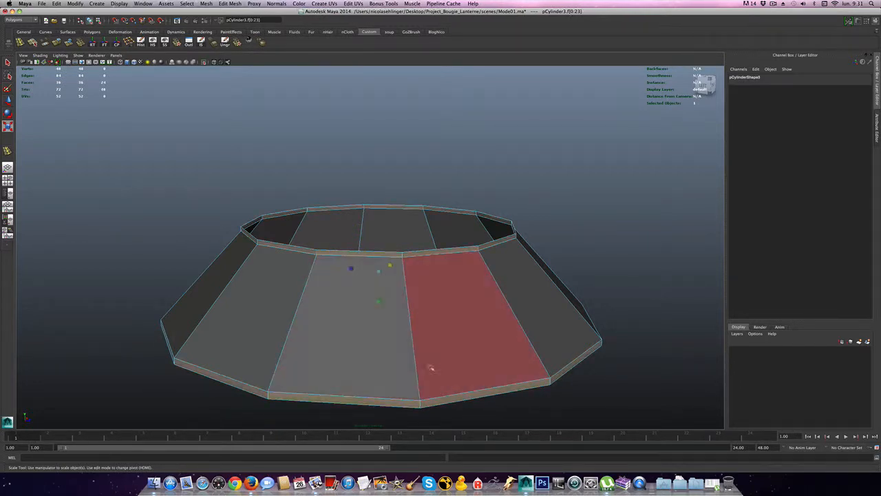
left_click_drag(427, 366, 477, 350, "alt")
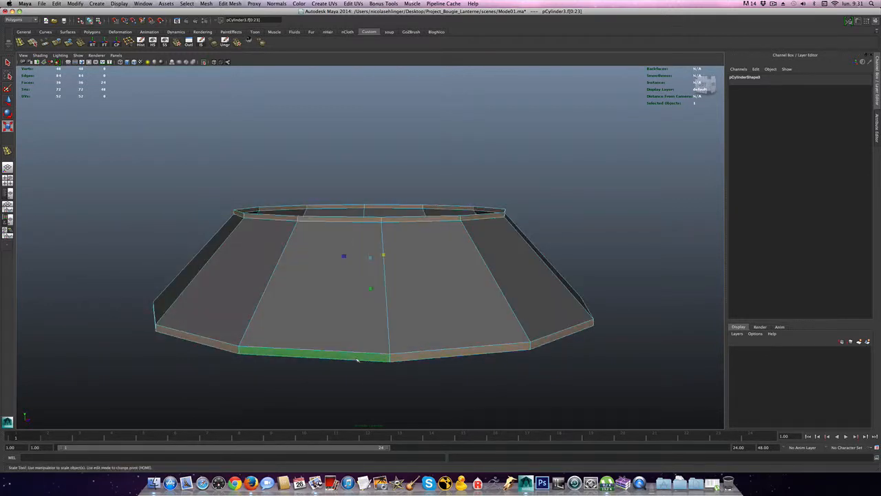
key("Delete")
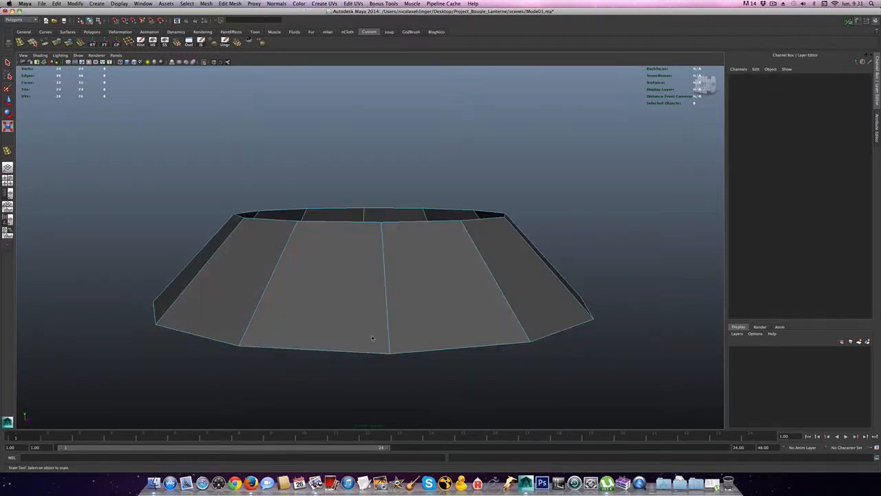
Return the tapered top to object mode and turn off its isolated display to bring back the whole lantern
right_click_drag(341, 298, 368, 292)
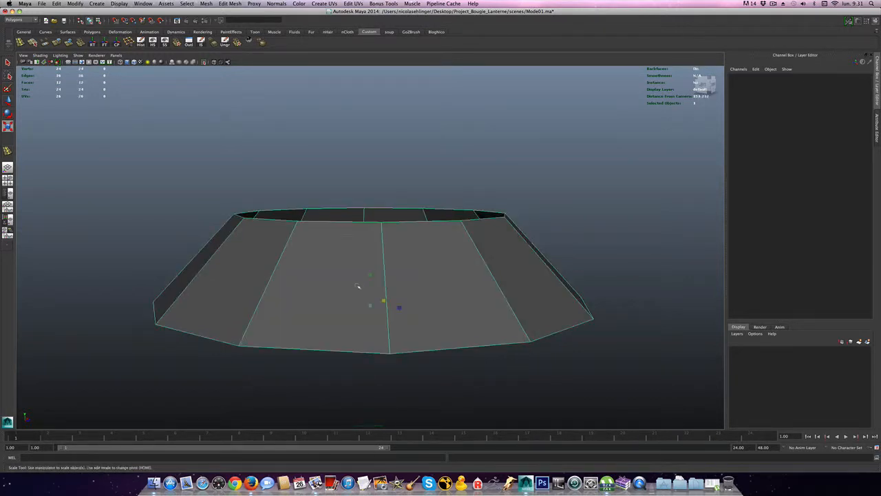
left_click(205, 62)
mouse_move(411, 285)
right_mouse_down("alt")
mouse_move(402, 268)
mouse_move(408, 294)
right_mouse_up("alt")
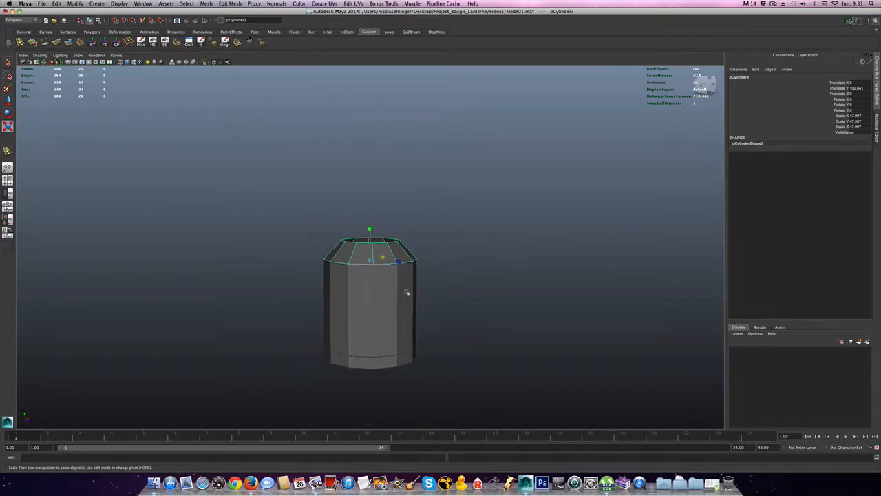
middle_click_drag(407, 294, 428, 247, "alt")
key("r")
scroll(428, 248, "up", 3)
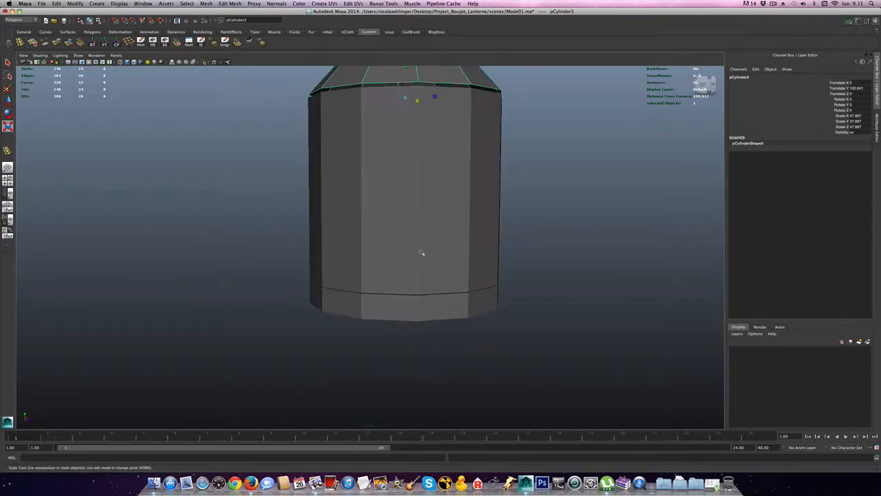
Scale the open tube down slightly and uniformly to about 46.04 so it fits inside the base
left_click(422, 253)
left_click_drag(409, 242, 369, 255, "alt")
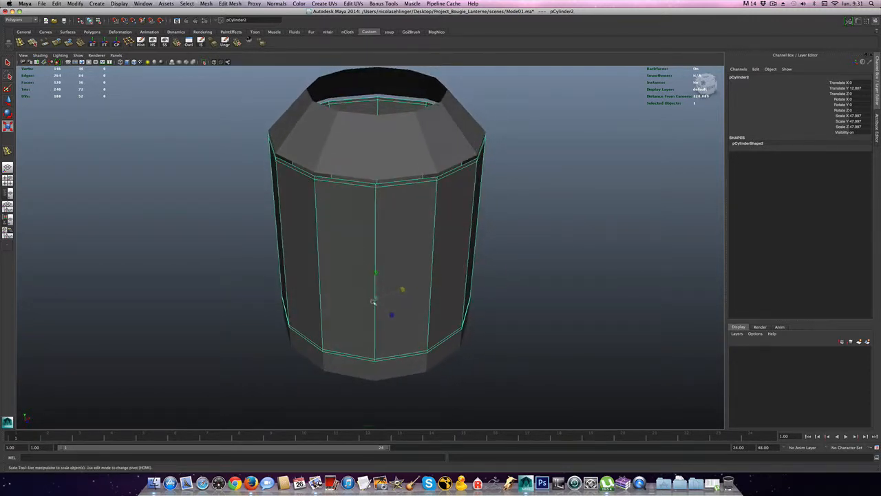
left_click_drag(376, 298, 367, 300)
Turn on smooth mesh preview for the open tube and the base disc
left_click_drag(342, 326, 365, 315, "alt")
key("3")
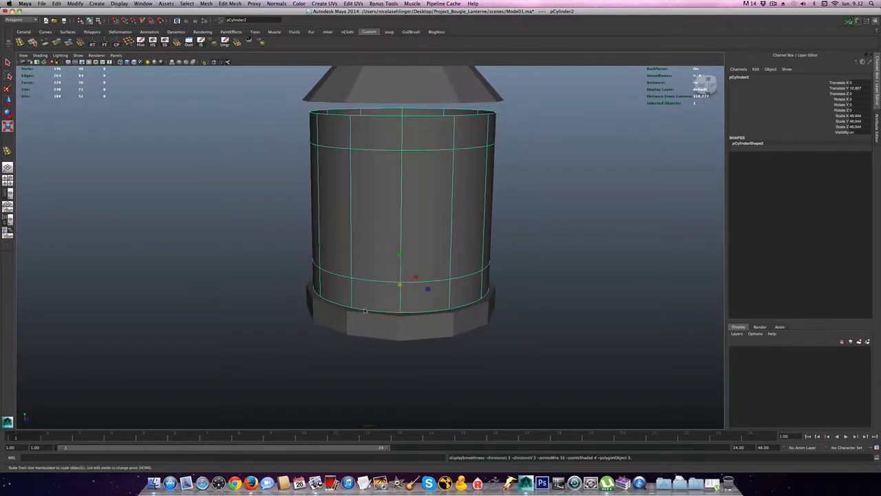
left_click_drag(366, 310, 390, 330, "alt")
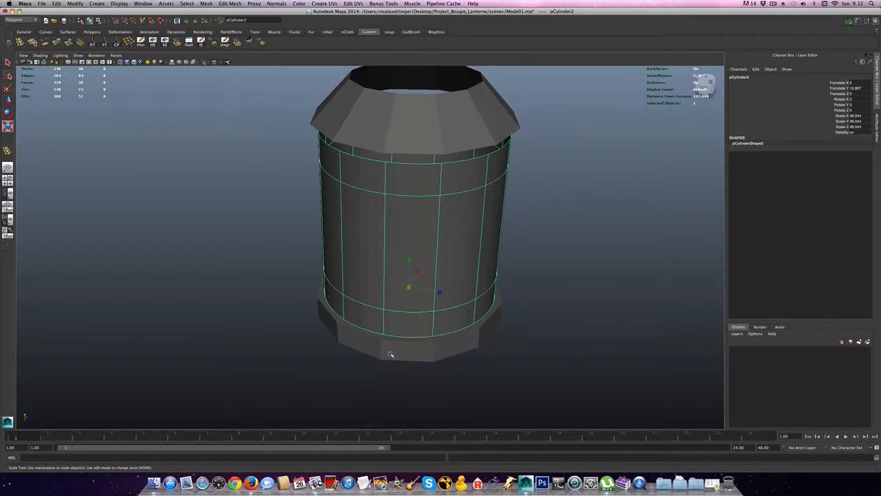
left_click(390, 353)
key("3")
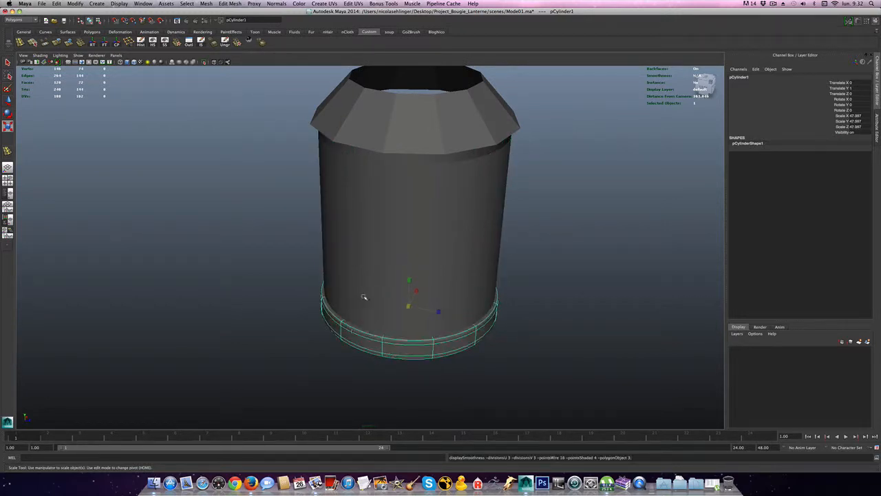
Select the open tube and turn its smooth mesh preview off
left_click(378, 276)
left_click_drag(379, 349, 401, 300, "alt")
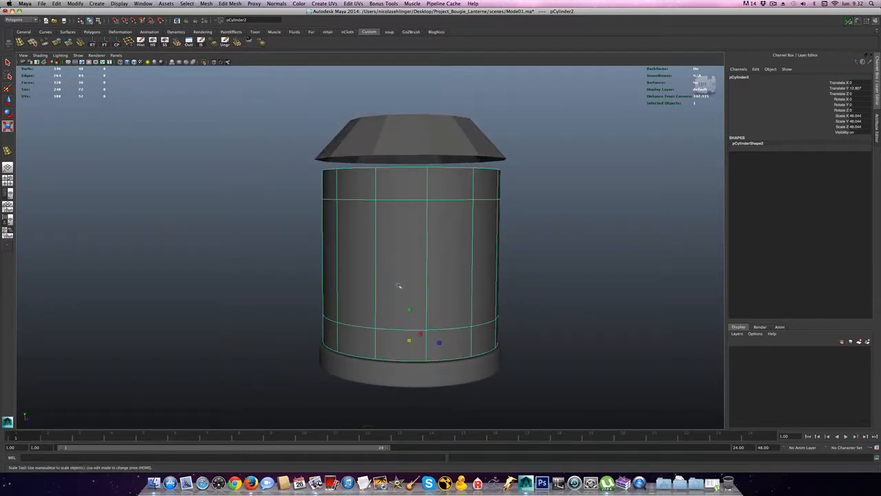
left_click_drag(399, 285, 390, 296, "alt")
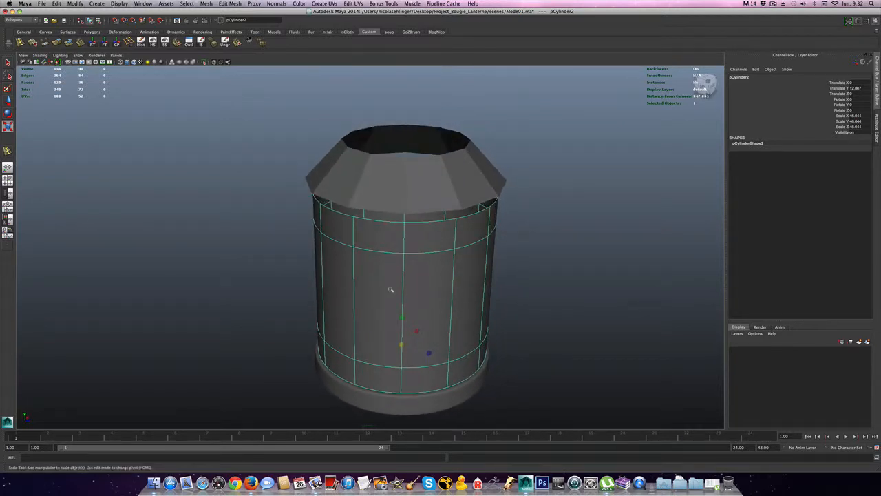
key("1")
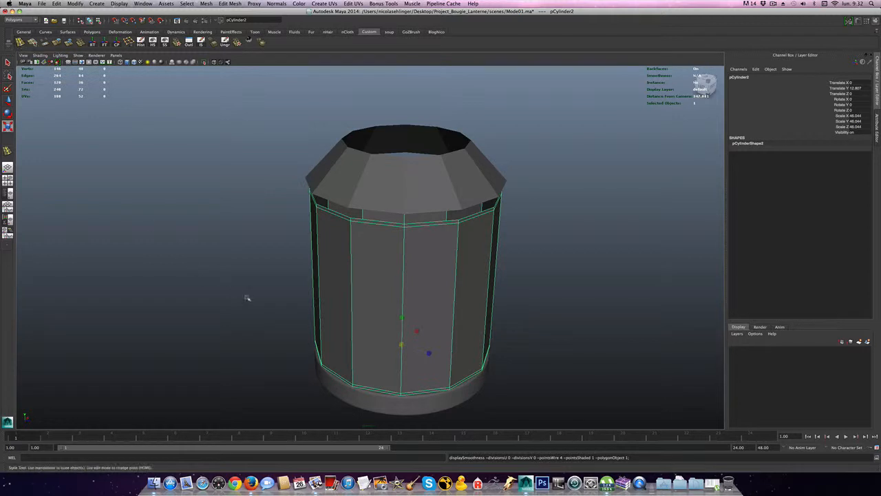
Duplicate the open tube, assign the copy to a new display layer and hide that layer
key("ctrl+d")
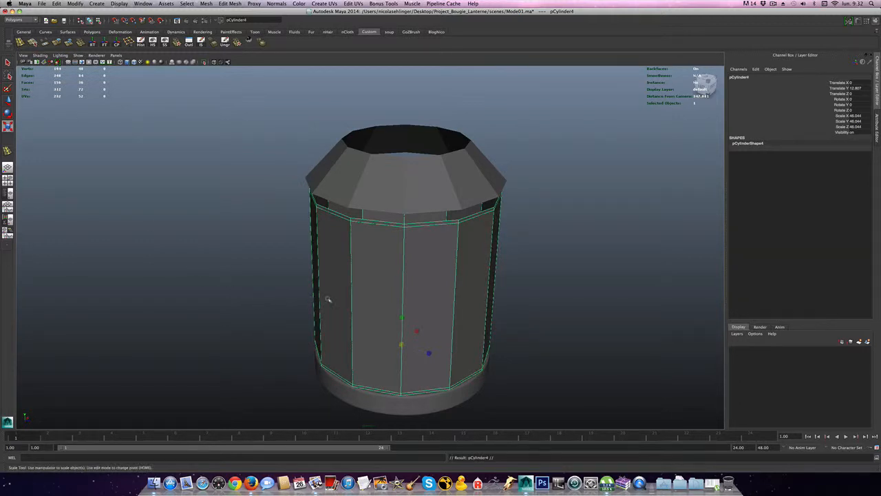
left_click(867, 341)
left_click(735, 352)
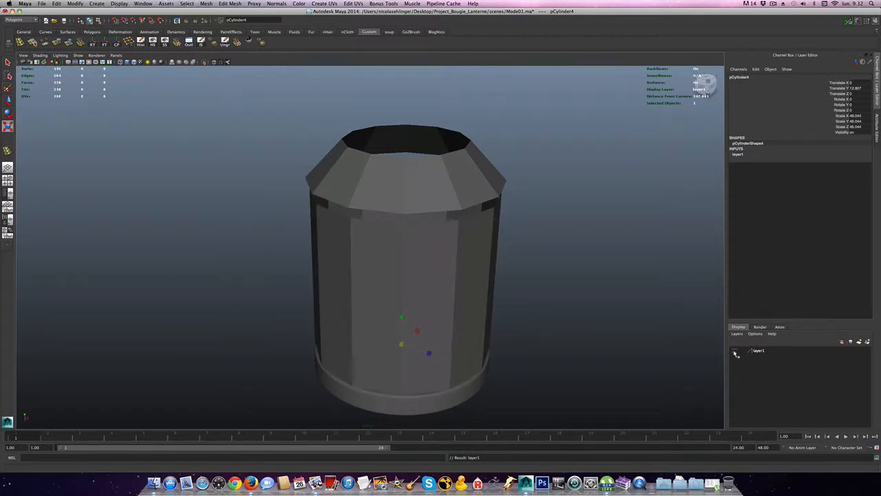
Rename the new display layer contourBase and give it a magenta color, keeping the layer hidden
double_click(759, 351)
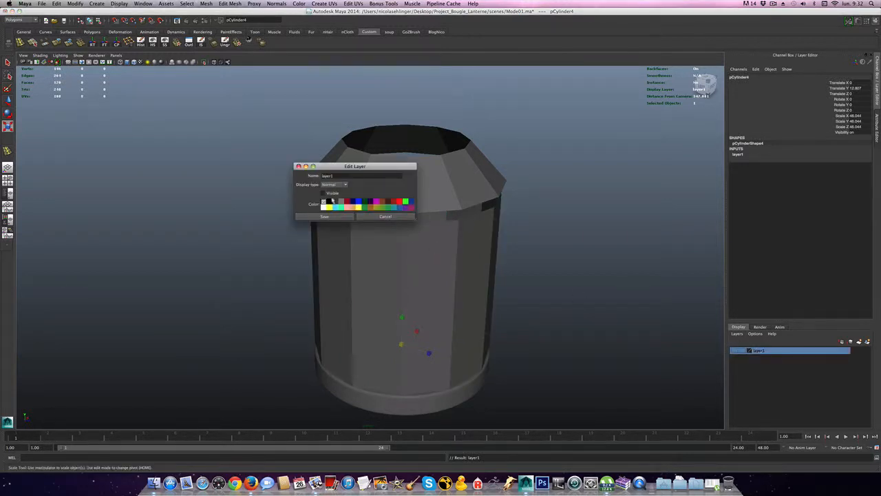
double_click(333, 177)
type("pol")
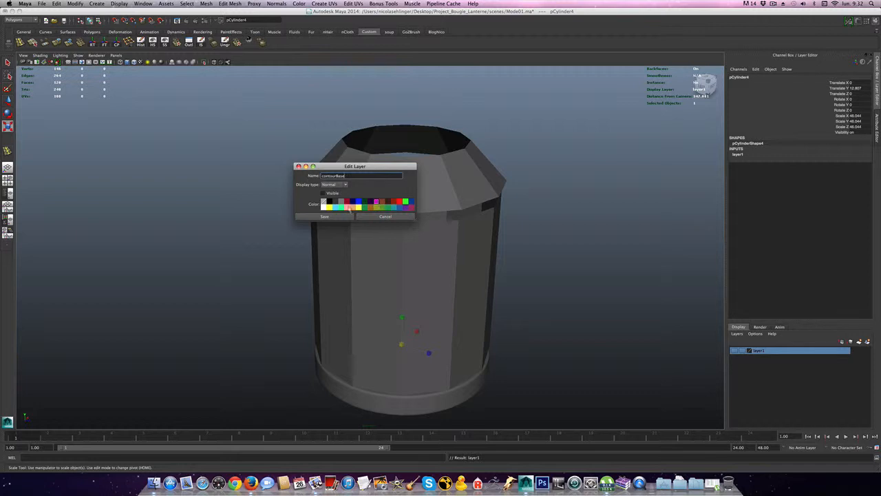
left_click(339, 216)
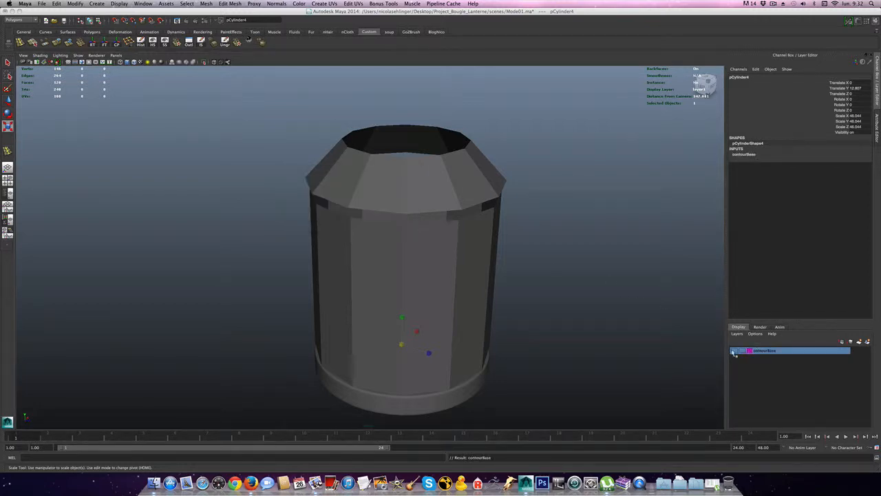
left_click(734, 352)
left_click(585, 274)
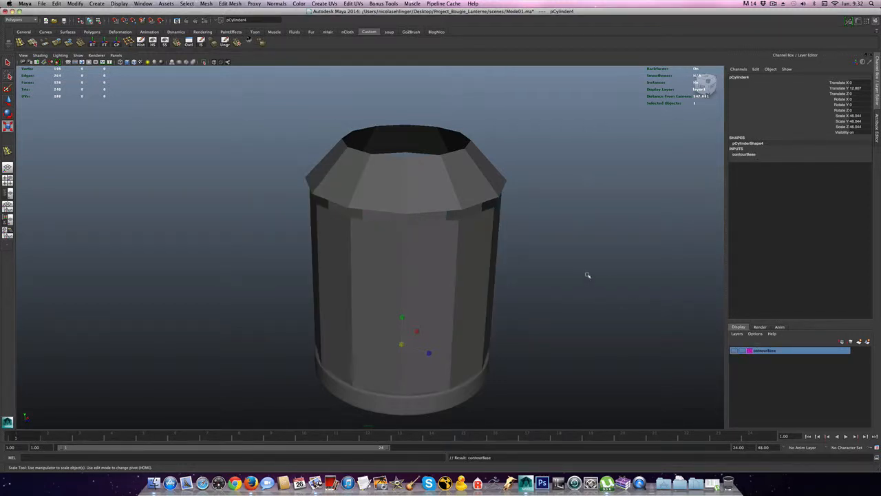
Select the remaining open tube and turn its smooth mesh preview back on
left_click(456, 293)
left_click_drag(414, 293, 398, 351, "alt")
key("r")
left_click(394, 391)
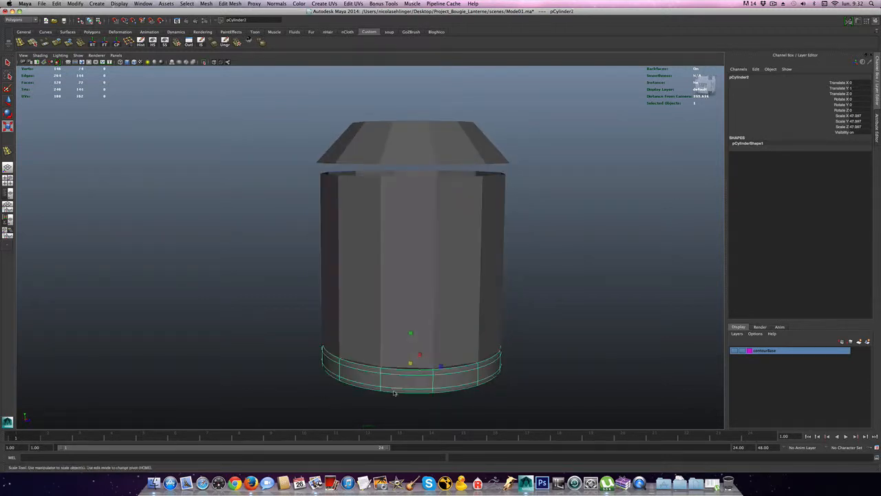
left_click(399, 291)
key("3")
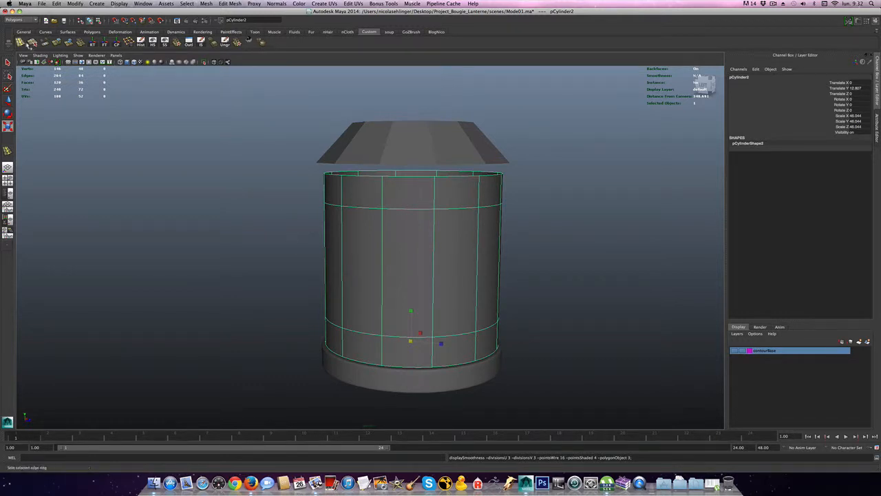
Try adding vertical edge loops on either side of one of the open tube's vertical edges
left_click(22, 43)
left_click_drag(253, 228, 342, 228, "alt")
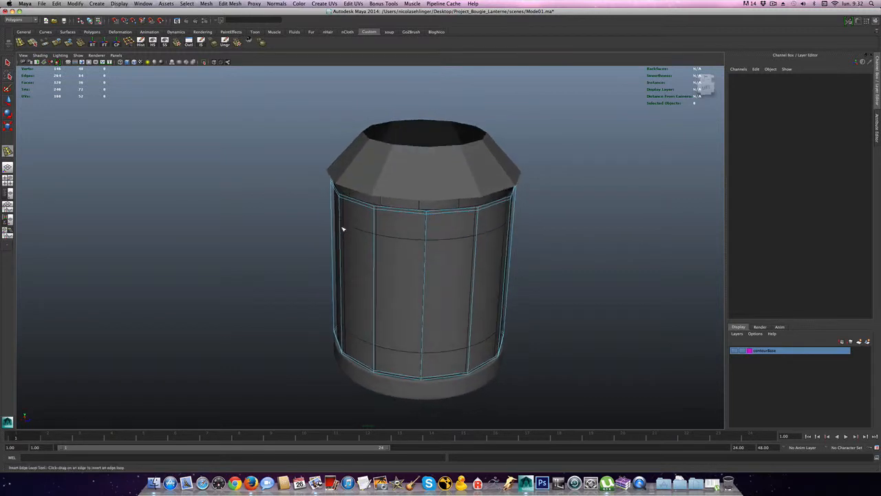
left_click_drag(386, 209, 386, 210)
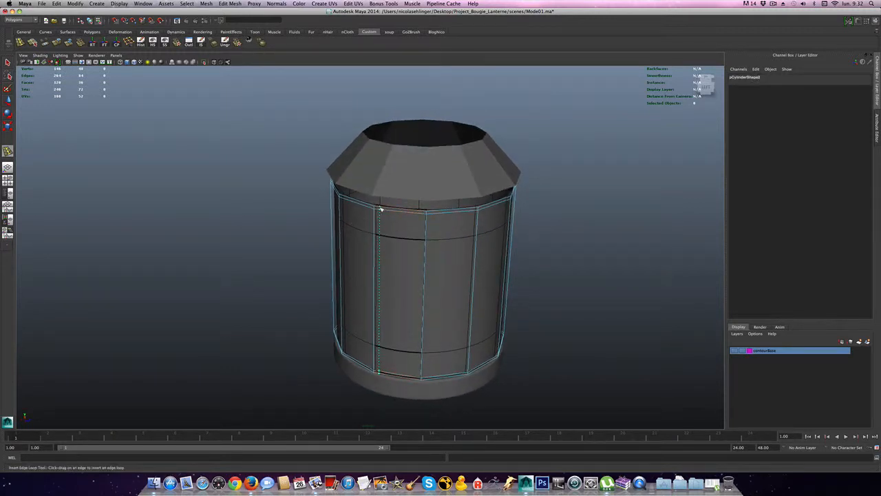
left_click_drag(381, 208, 376, 228)
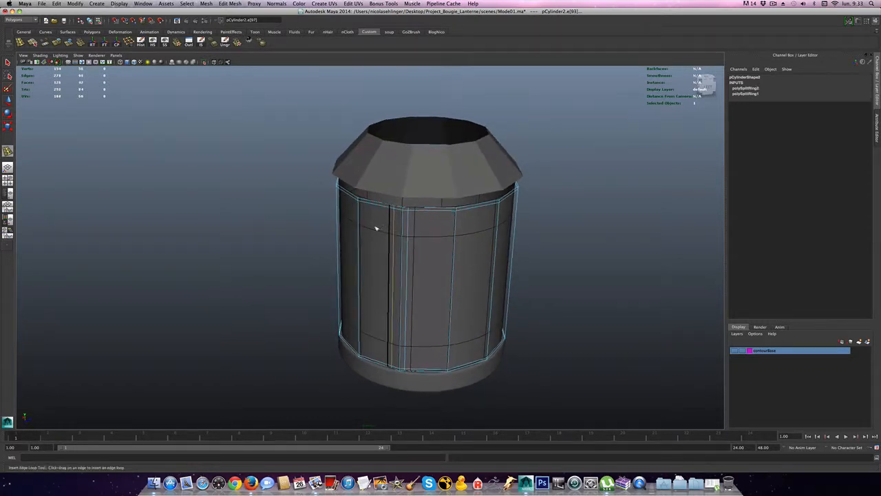
key("ctrl+z")
key("ctrl+z")
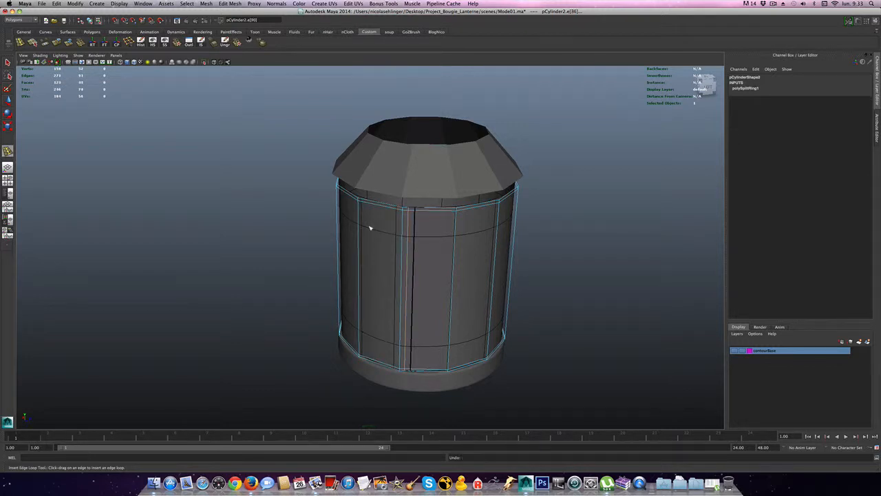
left_click_drag(370, 229, 335, 230, "alt")
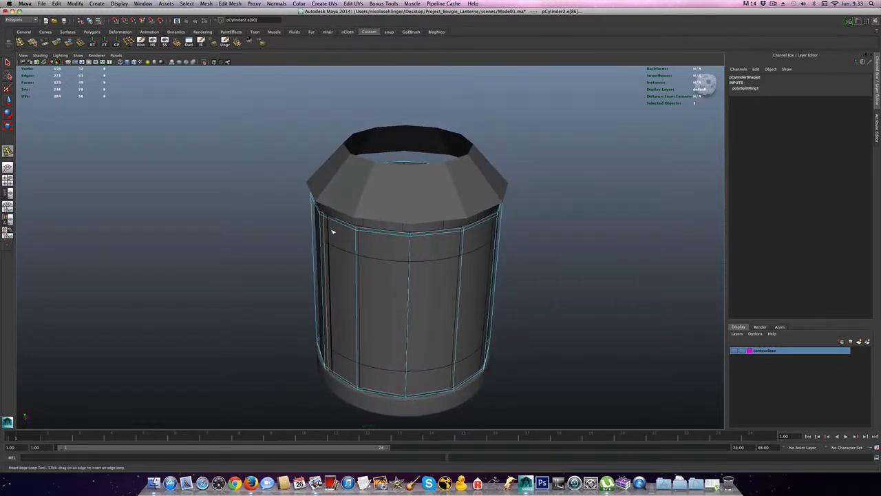
key("ctrl+z")
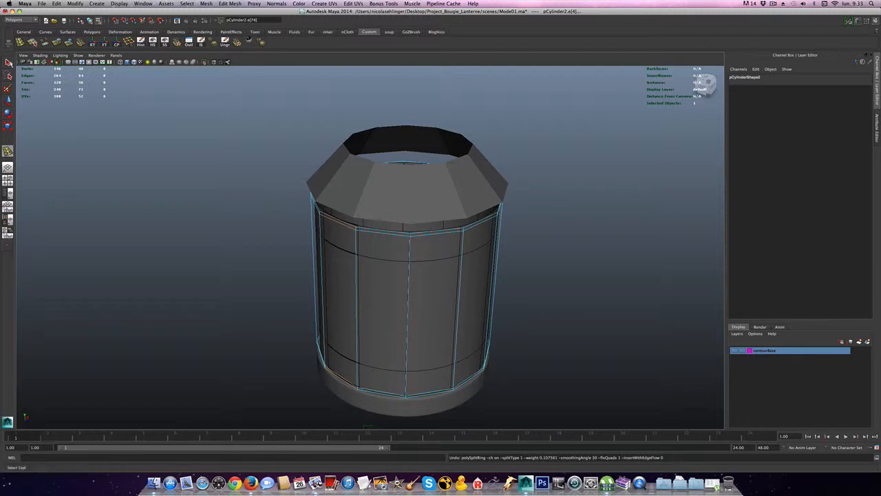
key("q")
mouse_move(393, 279)
left_mouse_down("alt")
mouse_move(380, 264)
mouse_move(402, 266)
left_mouse_up("alt")
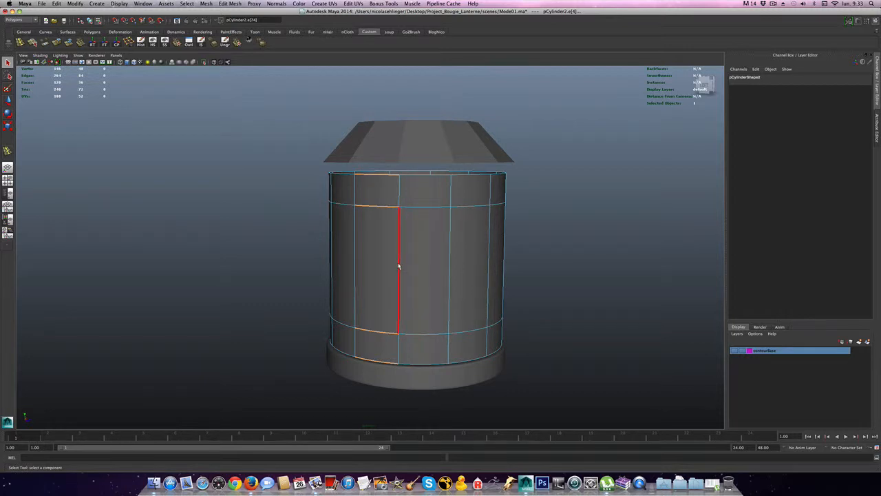
double_click(399, 265)
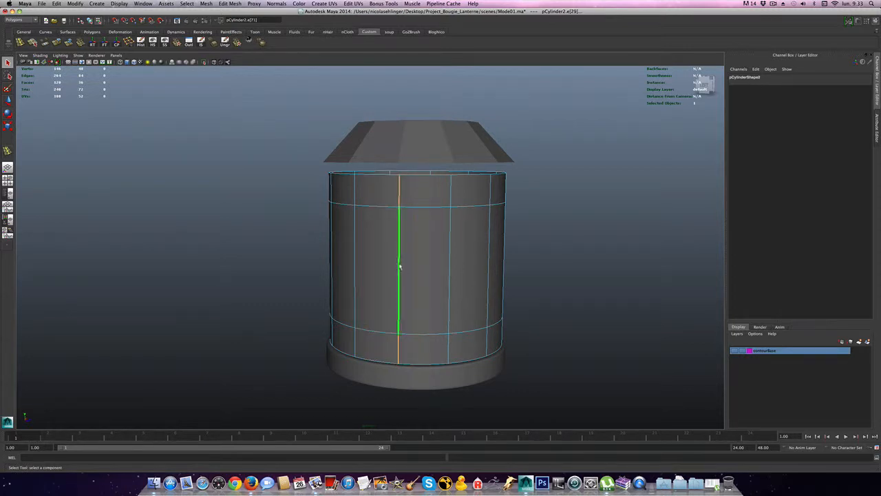
left_click_drag(400, 266, 332, 268, "alt")
left_click(339, 167)
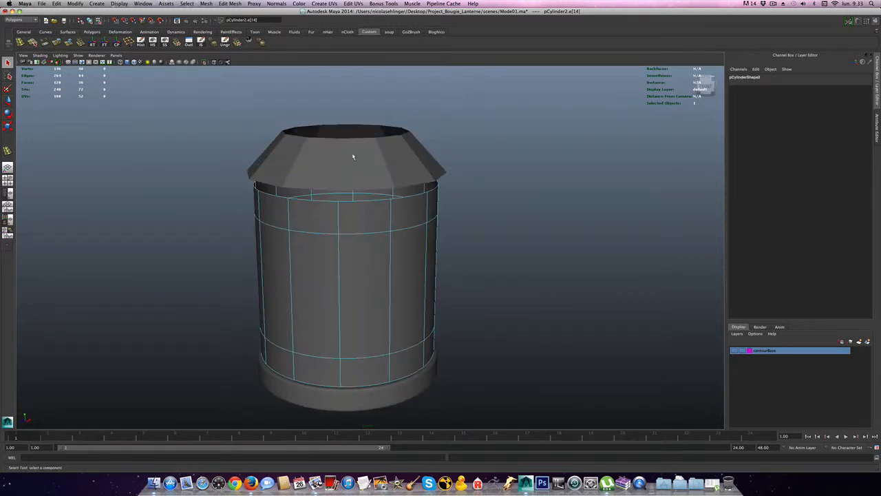
right_click_drag(330, 283, 329, 261)
Extrude all faces of the tapered top outward by about 2.9 to give it thickness
left_click(347, 184)
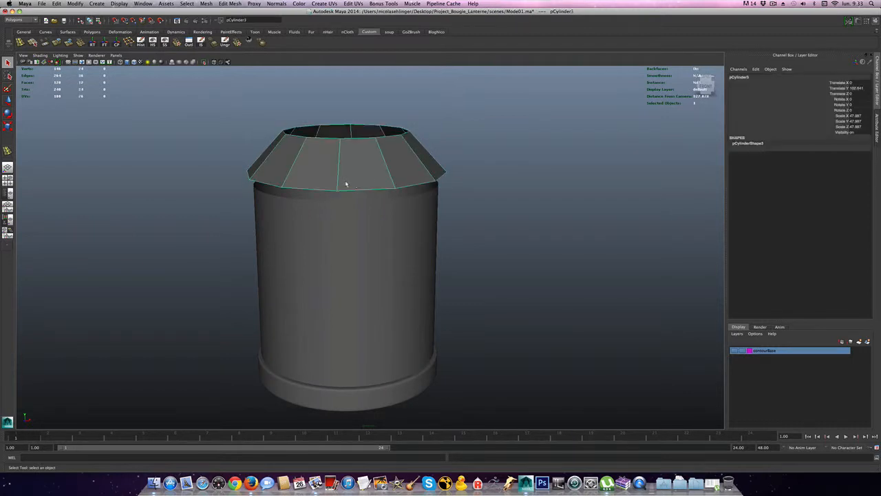
right_click_drag(363, 147, 363, 172)
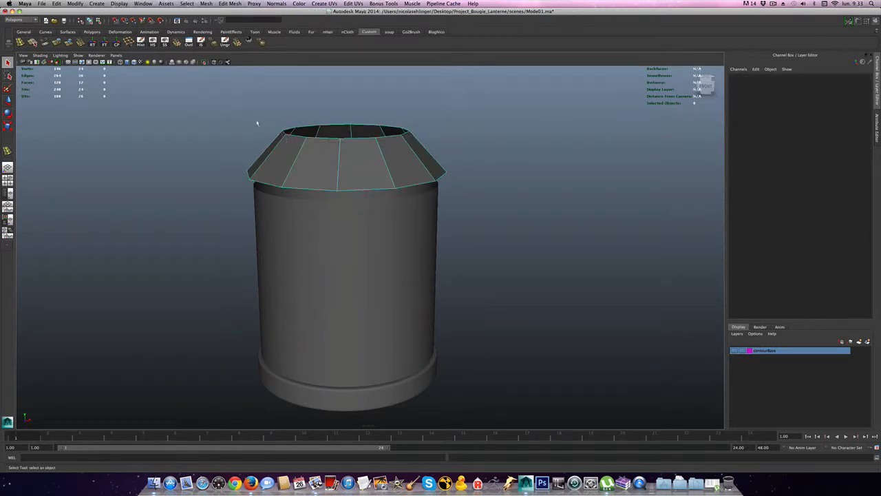
left_click_drag(255, 124, 435, 167)
left_click(359, 165)
mouse_move(359, 165)
right_mouse_down("shift")
mouse_move(356, 157)
mouse_move(359, 167)
right_mouse_up("shift")
left_click_drag(359, 167, 384, 172, "alt")
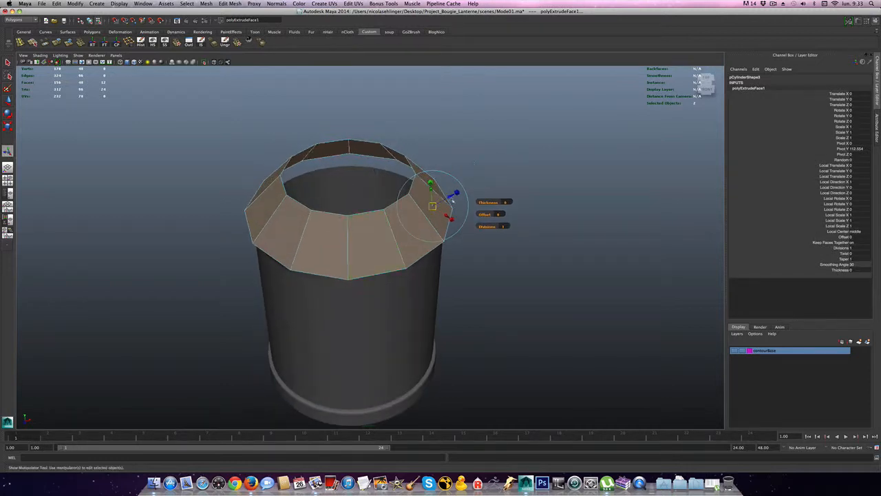
left_click_drag(451, 196, 455, 195)
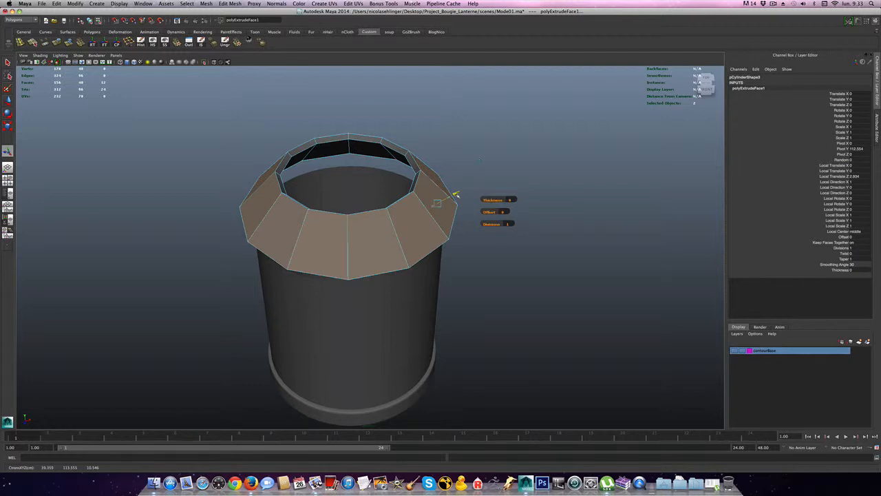
Insert an edge loop just below the upper rim of the tapered top's outer wall
key("ctrl+e")
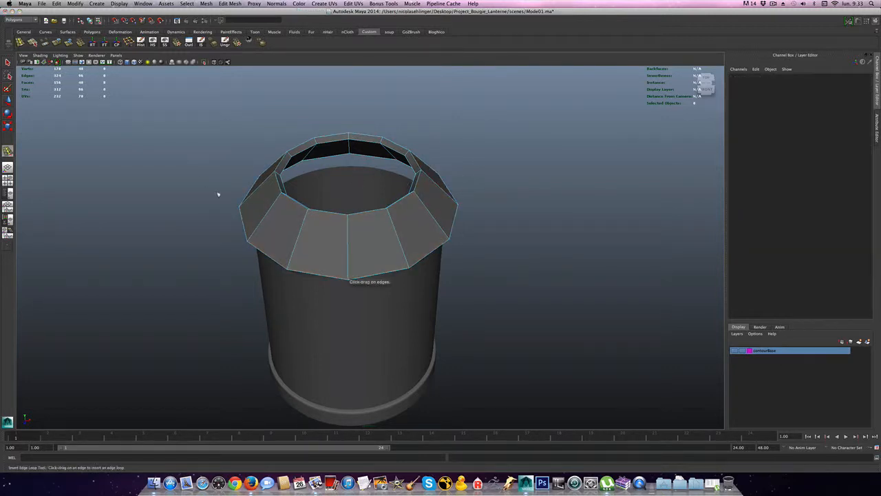
right_click_drag(217, 194, 288, 202, "alt")
left_click_drag(316, 198, 317, 175)
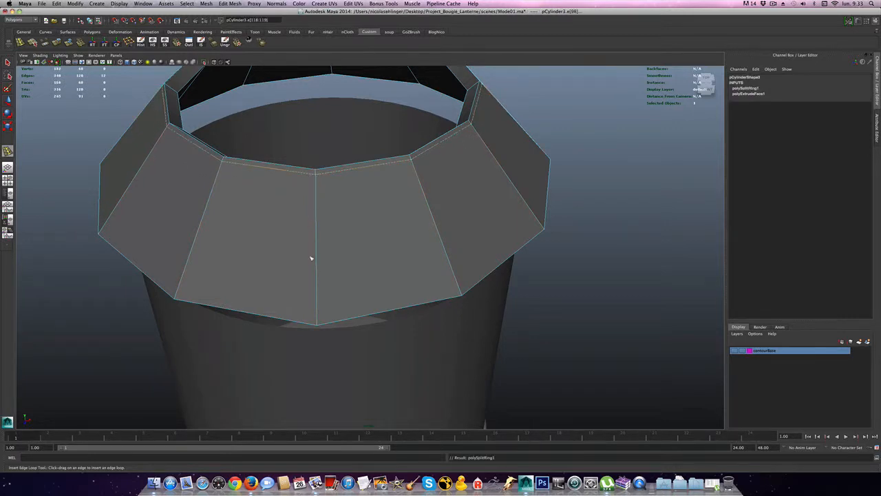
left_click(317, 318)
left_click(324, 250)
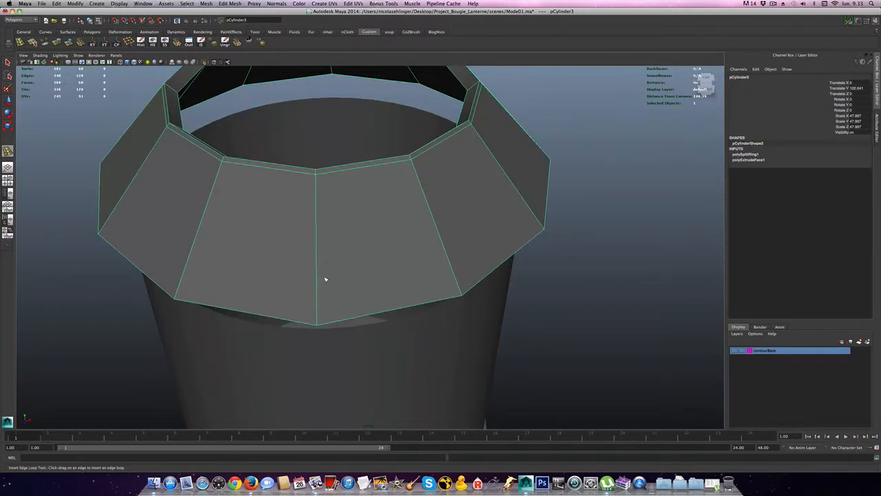
Insert supporting edge loops around the tapered top's lower rim and one around the middle of its sloped wall
left_click_drag(318, 295, 217, 125)
left_click_drag(293, 159, 331, 201, "alt")
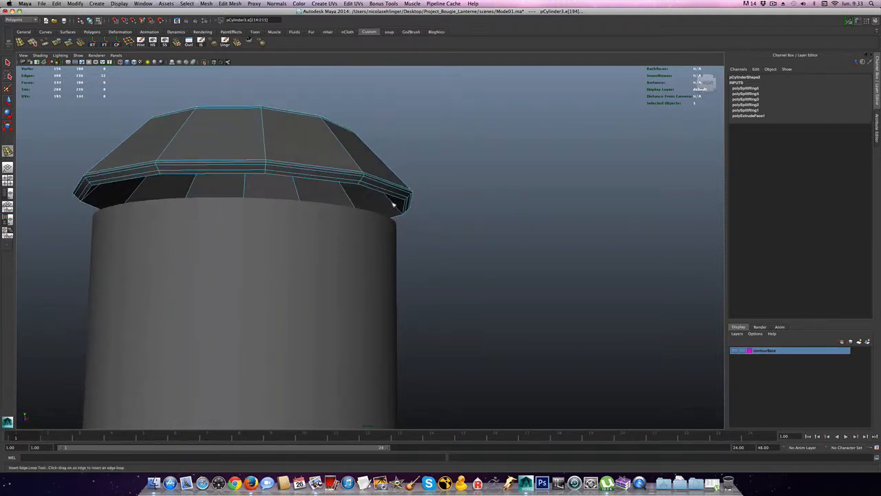
left_click_drag(394, 205, 398, 217)
left_click_drag(442, 244, 363, 217, "alt")
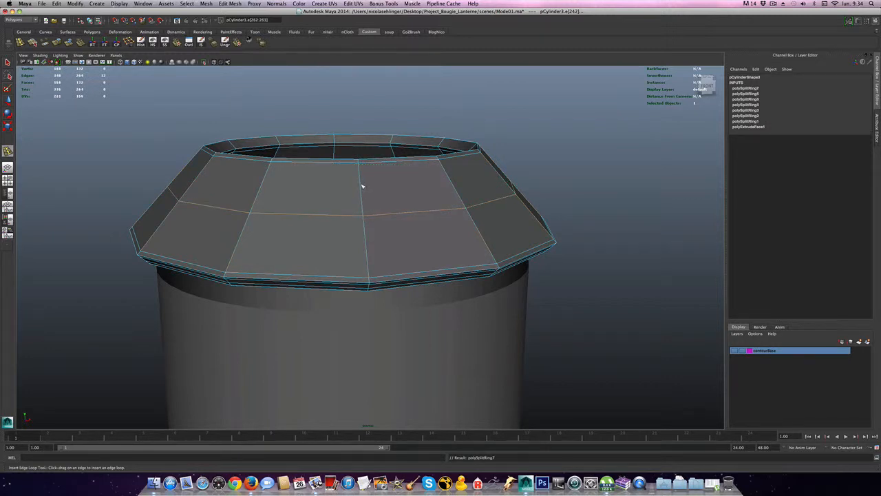
Return the tapered top to object mode and turn on its smooth mesh preview
key("q")
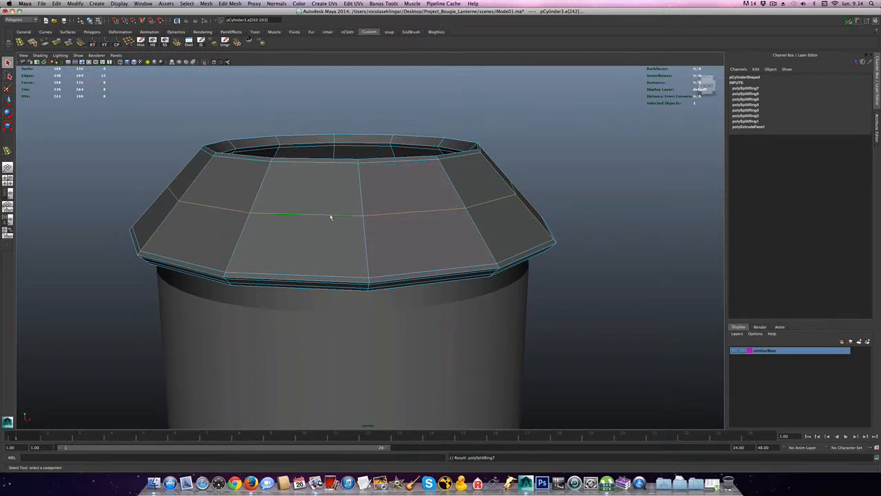
right_click(332, 215)
right_click_drag(334, 215, 351, 206)
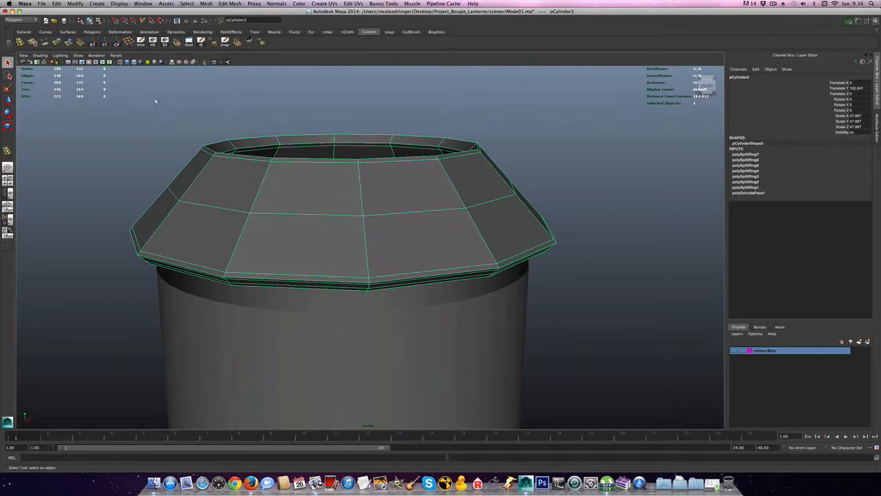
key("3")
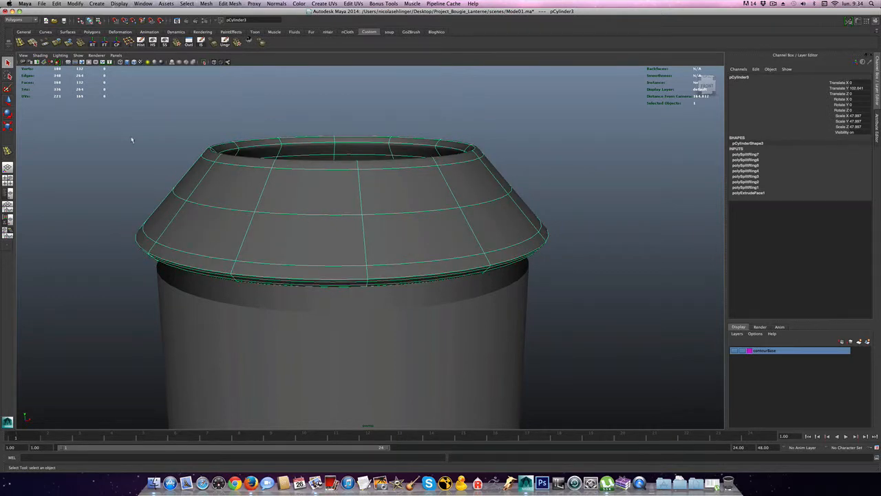
Delete the tapered top's construction history and freeze its transformations
left_click(132, 140)
left_click(226, 172)
left_click(141, 44)
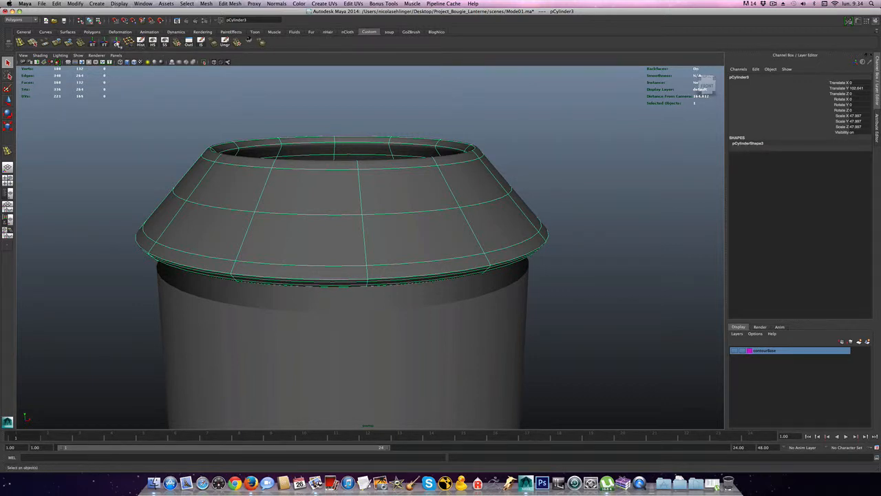
left_click(105, 42)
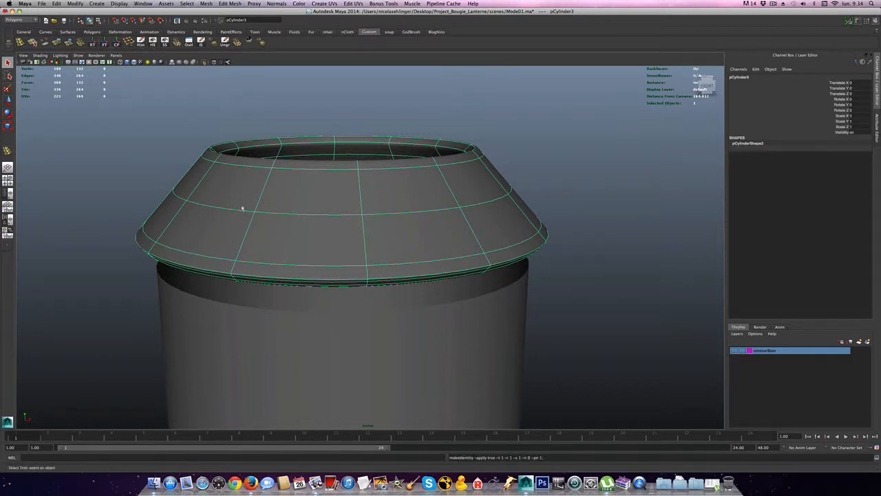
Freeze the open tube's transformations
scroll(278, 245, "down", 3)
scroll(354, 319, "down", 3)
left_click(349, 322)
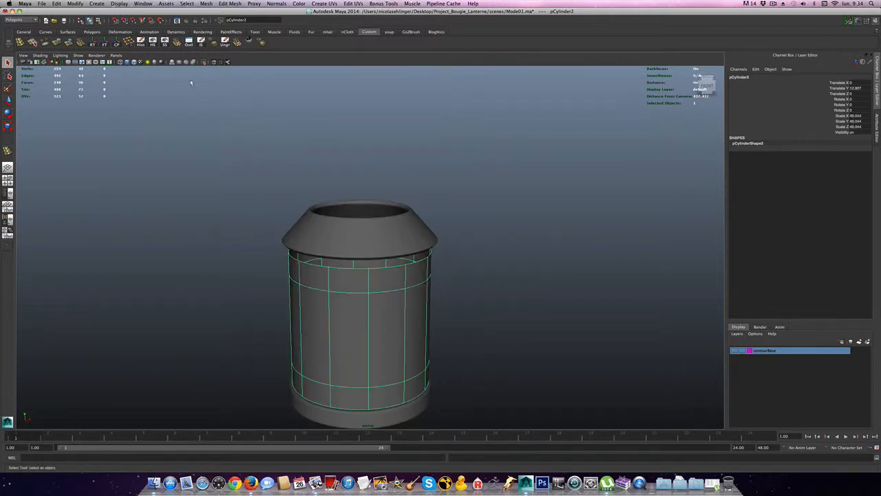
left_click(105, 43)
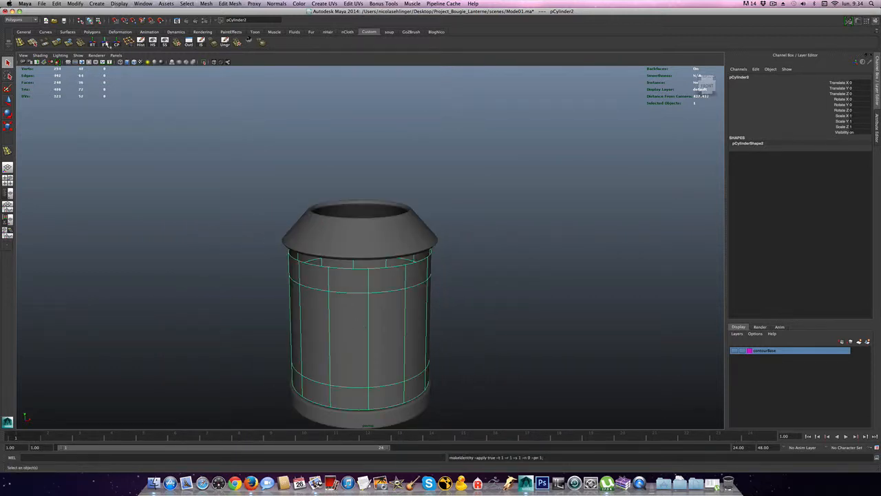
left_click(393, 414)
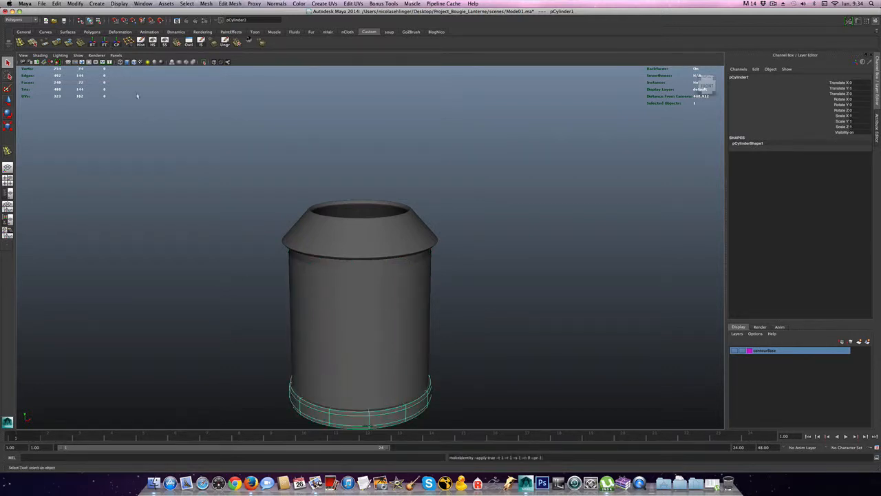
left_click(234, 321)
Bevel one full-height vertical edge line on the side of the open tube
middle_click_drag(230, 304, 234, 230, "alt")
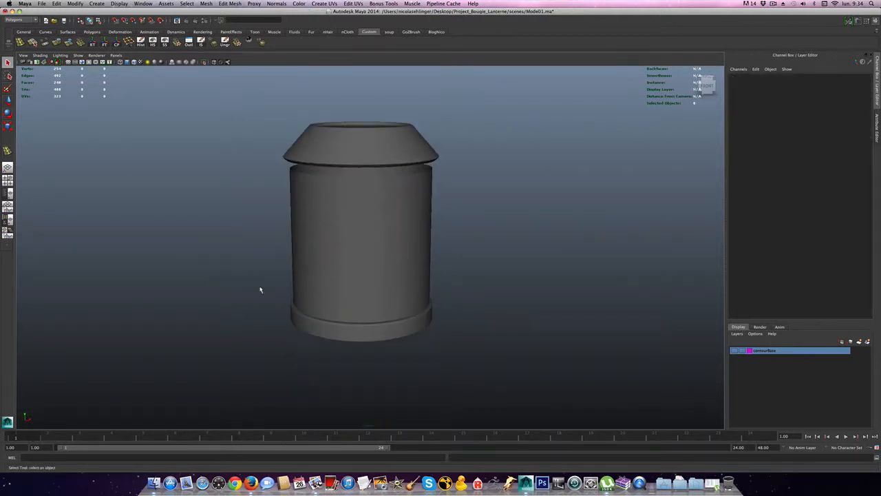
right_click_drag(260, 290, 347, 280, "alt")
left_click(347, 279)
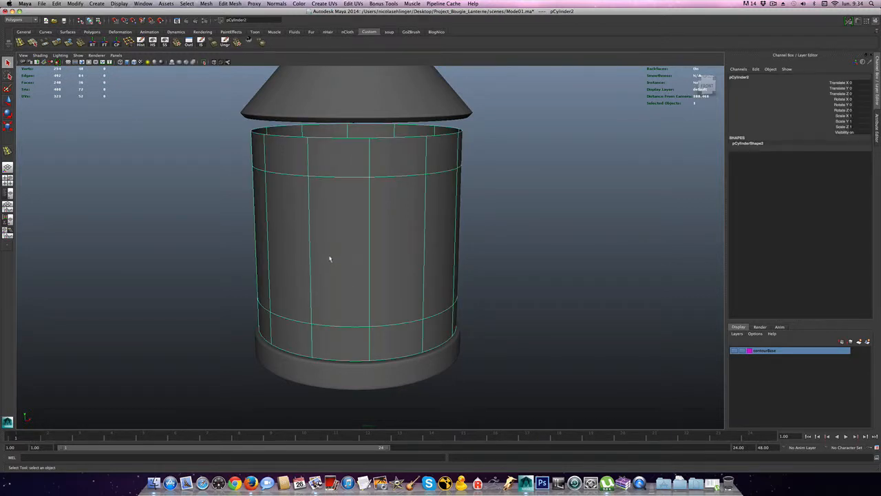
left_click_drag(329, 254, 337, 255, "alt")
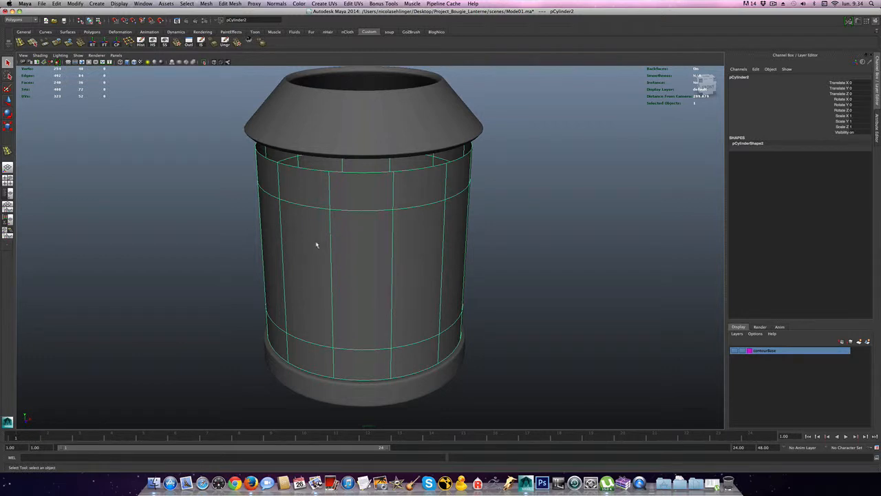
left_click_drag(316, 245, 342, 248, "alt")
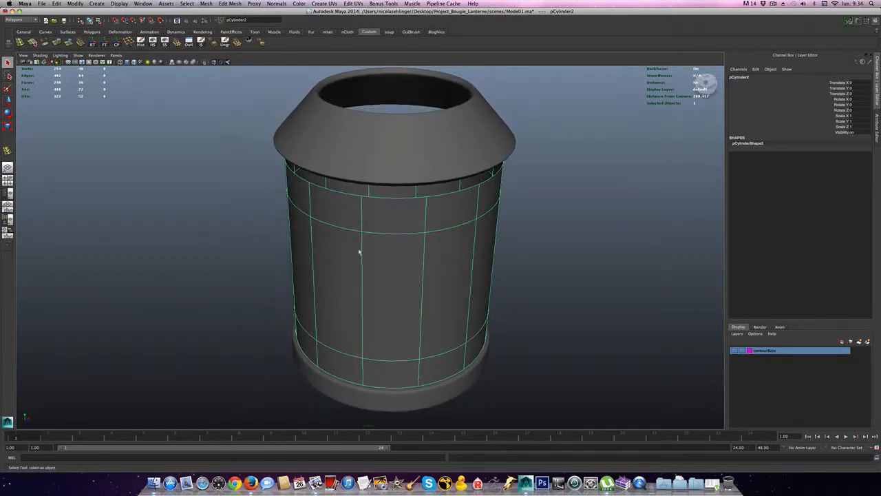
right_click_drag(359, 252, 360, 239)
left_click(362, 241)
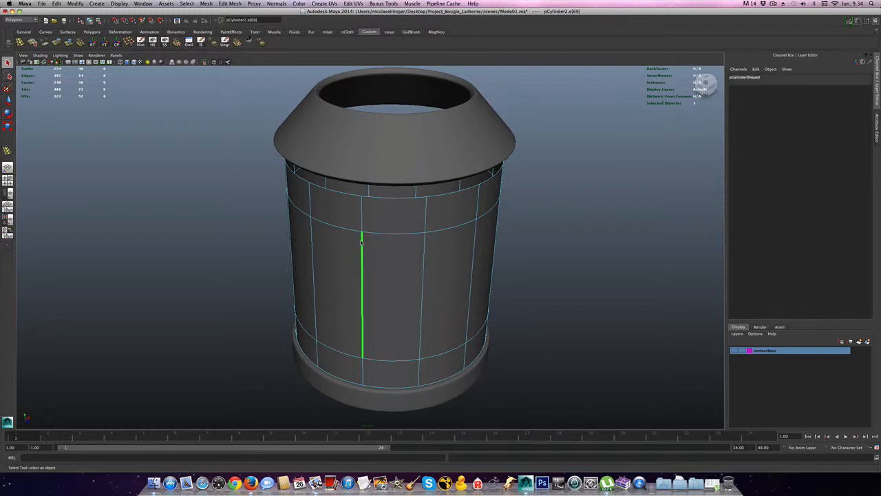
double_click(361, 241)
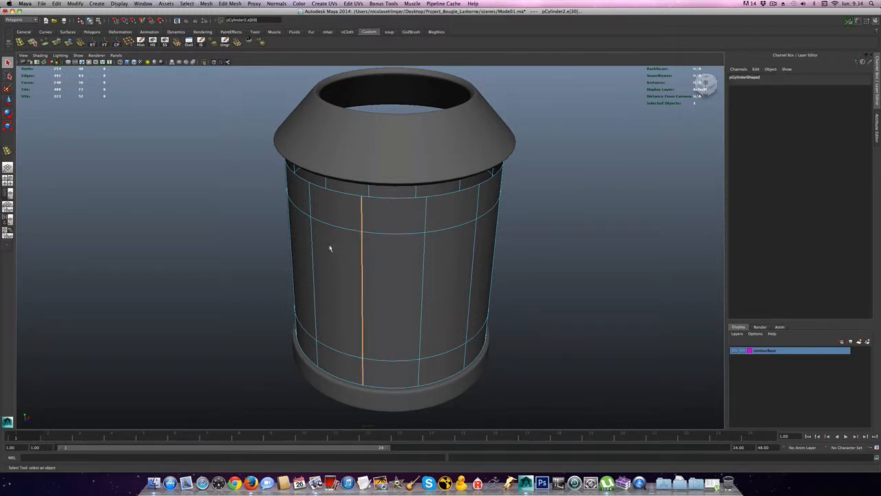
left_click_drag(329, 249, 265, 220, "alt")
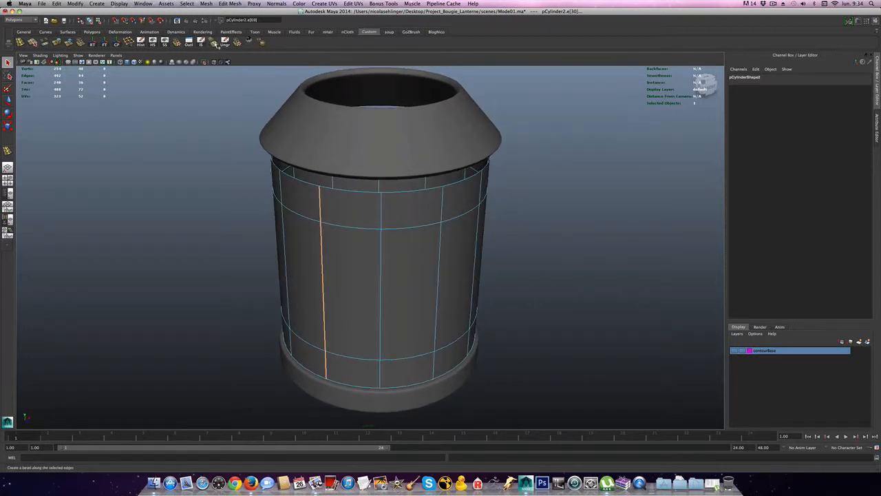
left_click(214, 43)
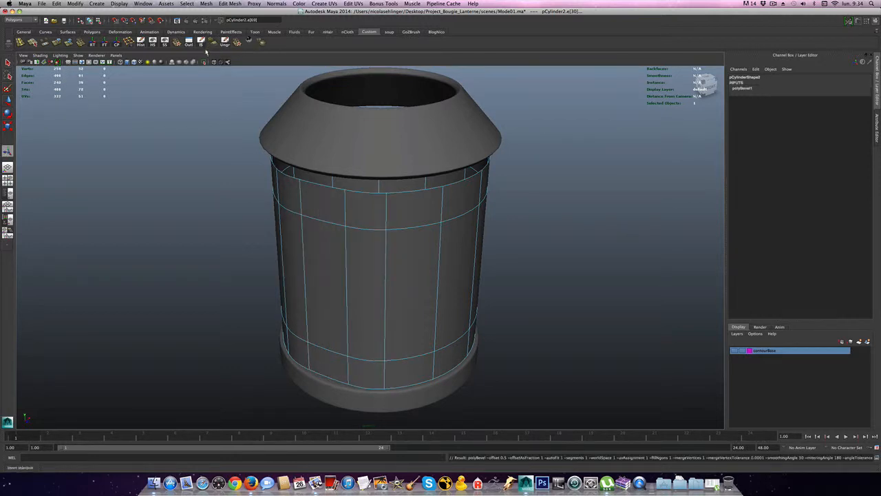
Set the offset of the open tube's bevel to 0.1
left_click(745, 88)
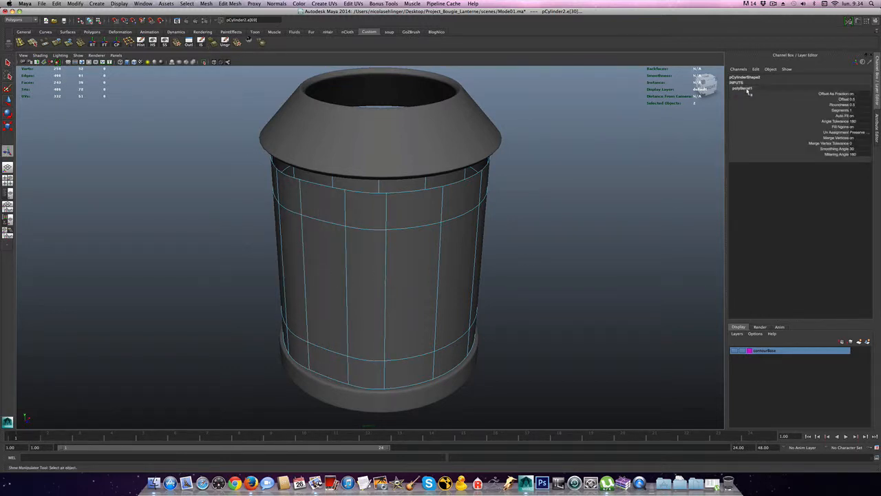
left_click(844, 99)
middle_click_drag(598, 169, 596, 170)
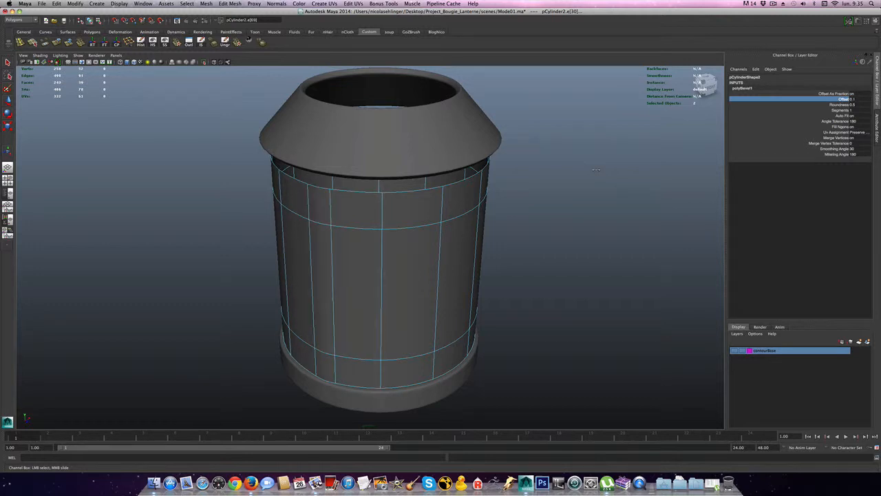
mouse_move(596, 170)
left_mouse_down("alt")
mouse_move(620, 183)
mouse_move(594, 172)
left_mouse_up("alt")
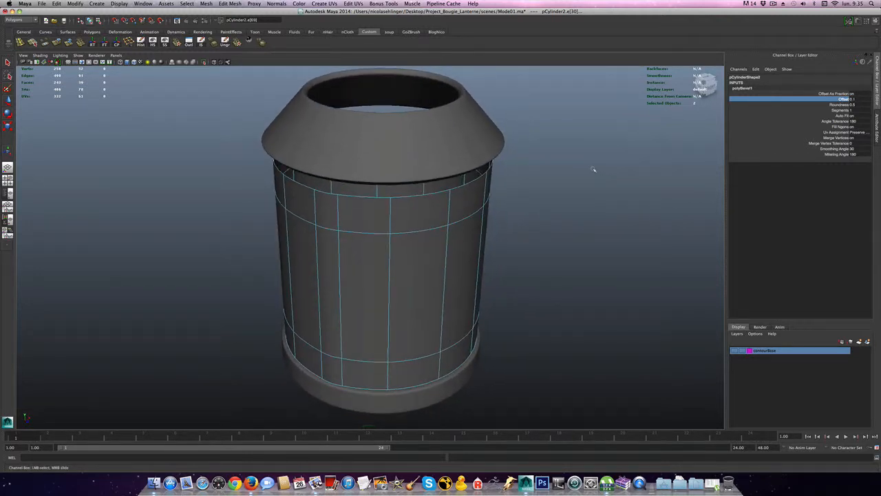
Set the existing bevel on the cylinder's vertical edge to 3 segments and an offset of 0.3
key("1")
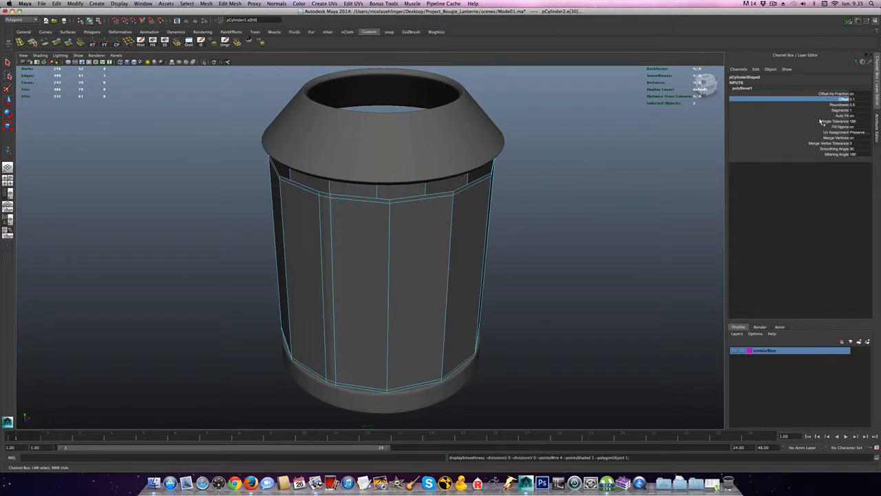
left_click(840, 110)
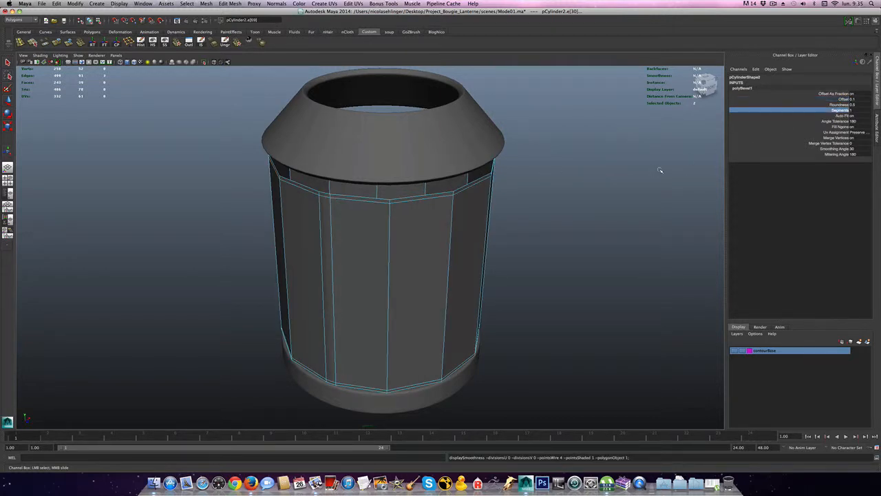
key("3")
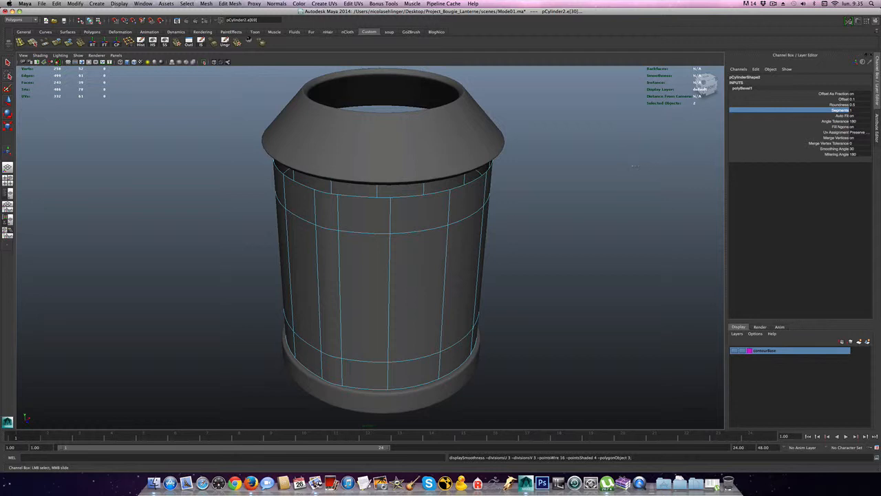
middle_click_drag(635, 165, 643, 165)
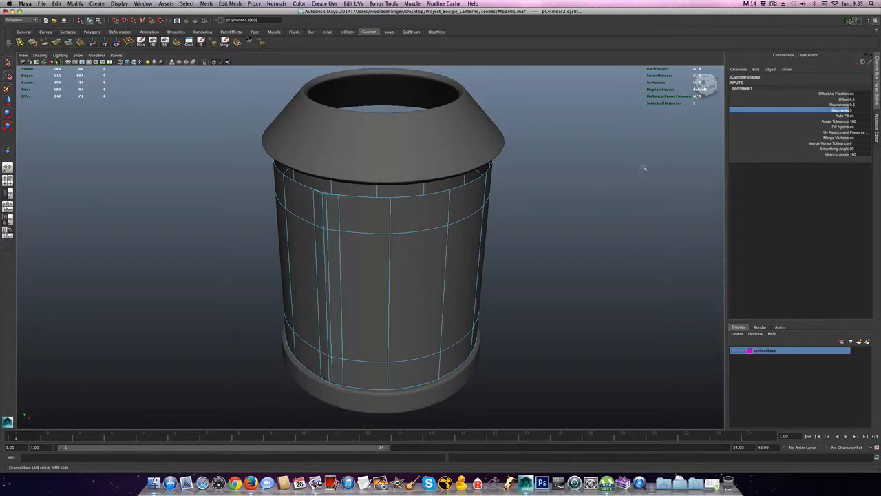
left_click(841, 105)
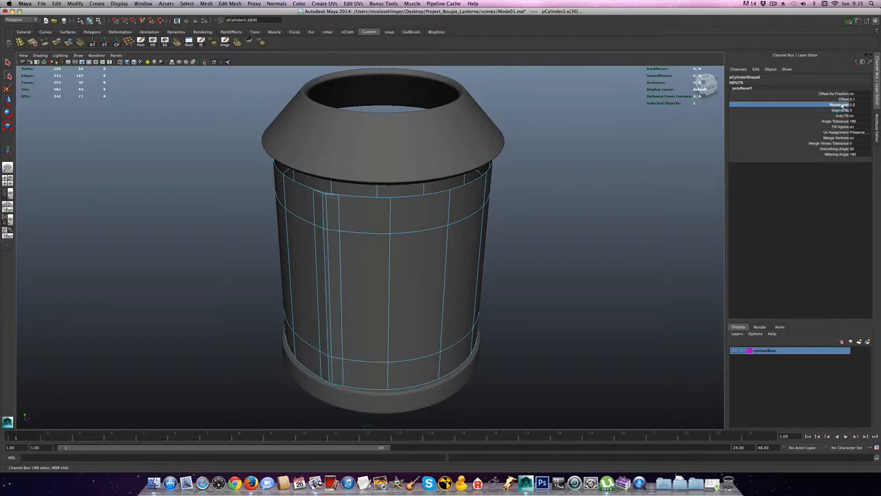
left_click(845, 99)
middle_click_drag(685, 161, 687, 161)
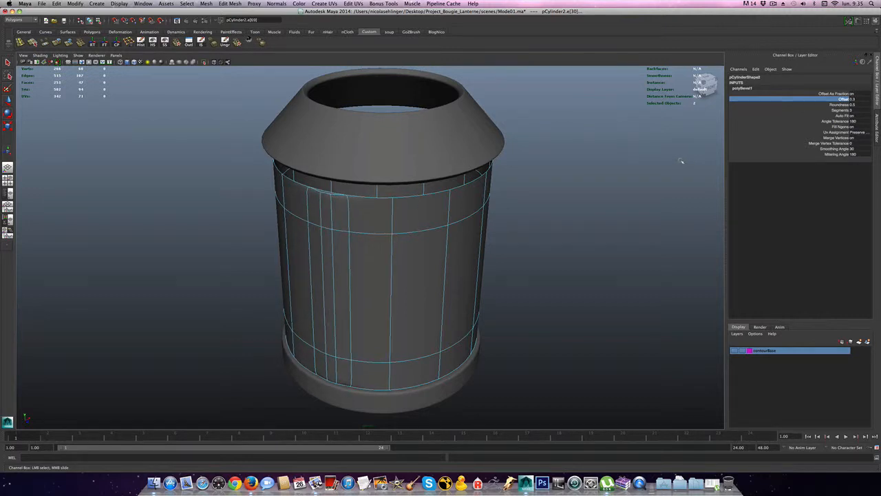
Bevel the remaining alternate vertical edge loops around the lantern body
left_click_drag(662, 138, 682, 141, "alt")
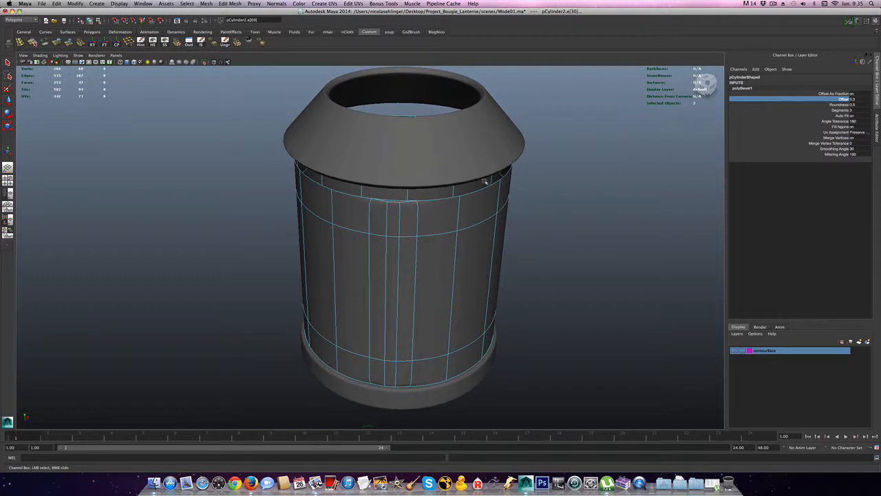
left_click_drag(629, 198, 584, 188, "alt")
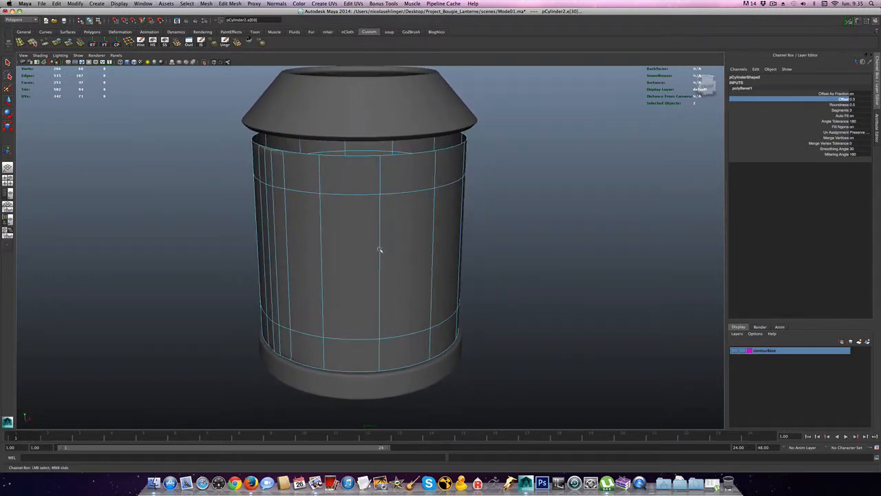
right_click_drag(379, 249, 377, 237)
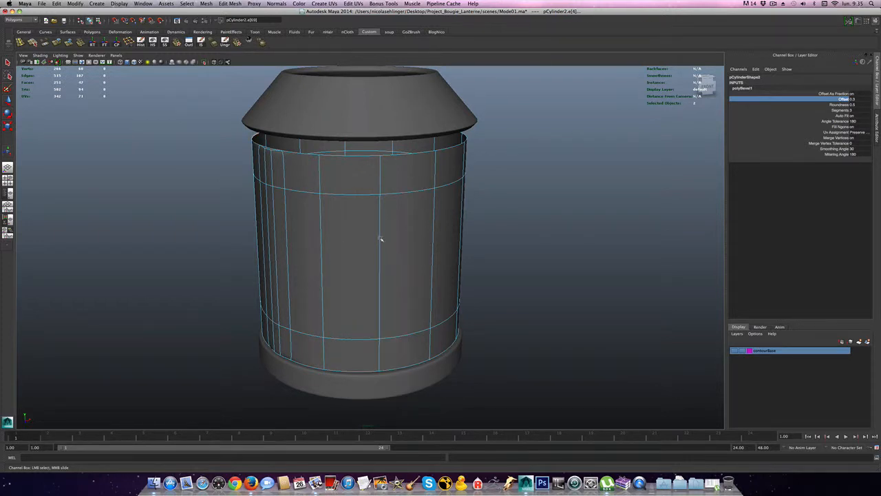
left_click(380, 239)
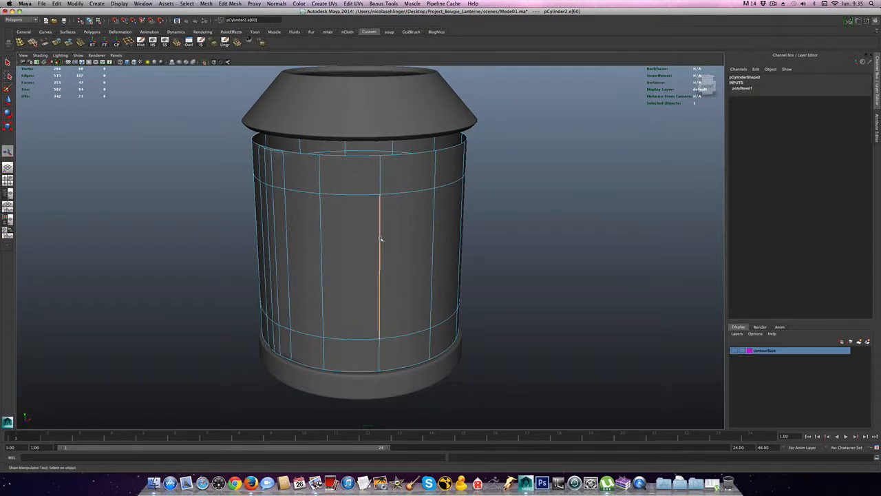
left_click_drag(379, 241, 329, 239, "alt")
left_click(341, 245, "shift")
double_click(361, 245, "shift")
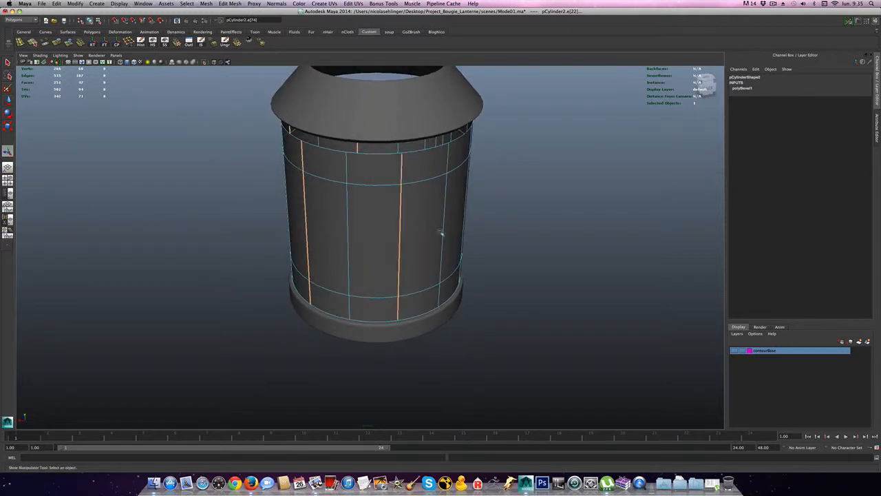
left_click_drag(440, 232, 513, 256, "alt")
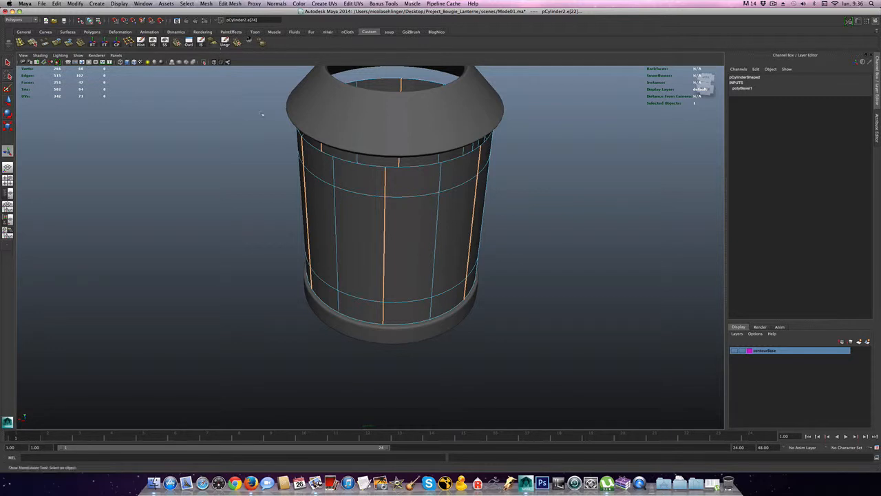
left_click(213, 42)
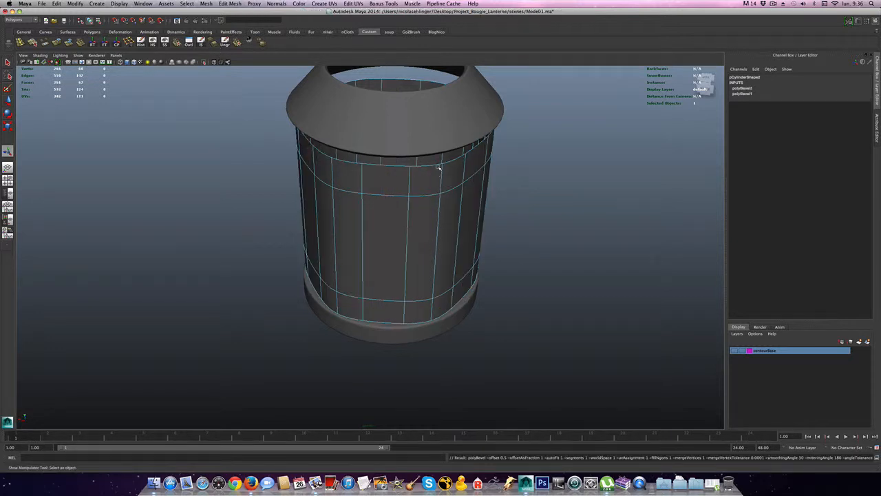
Match the new bevel to the first one with an offset of 0.3 and 3 segments
left_click(744, 96)
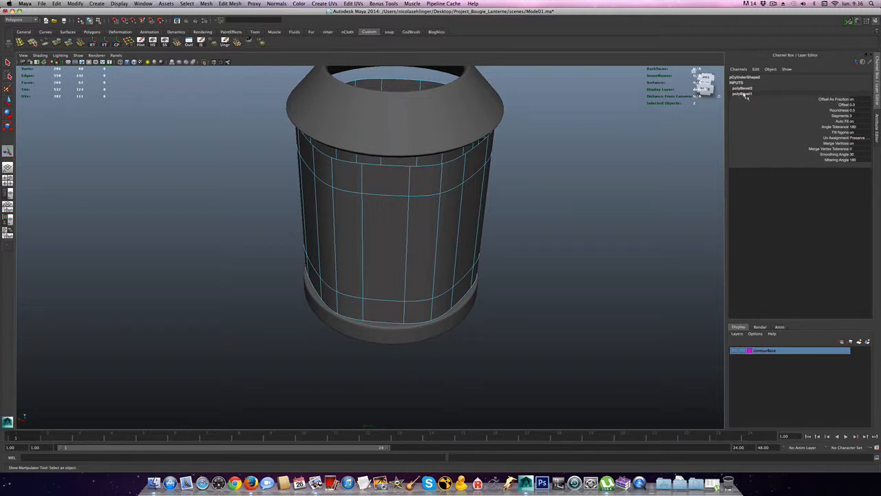
left_click(742, 89)
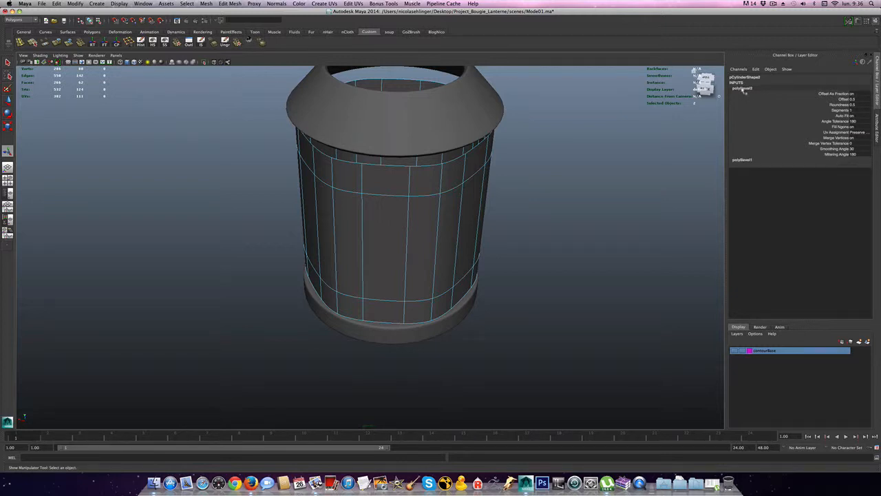
double_click(854, 99)
key("Tab")
key("Tab")
type("2")
key("Return")
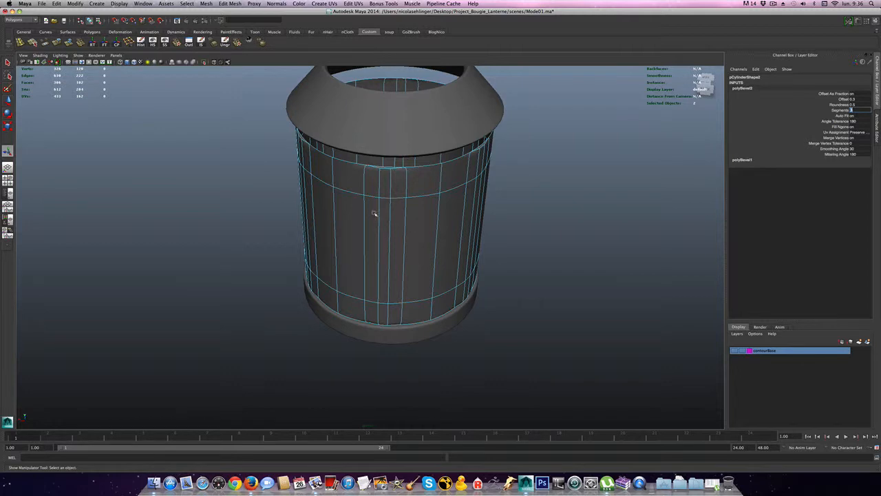
Delete all the wide faces between the bevelled vertical strips around the body, in the upper, middle and lower rows
right_click_drag(361, 214, 360, 222)
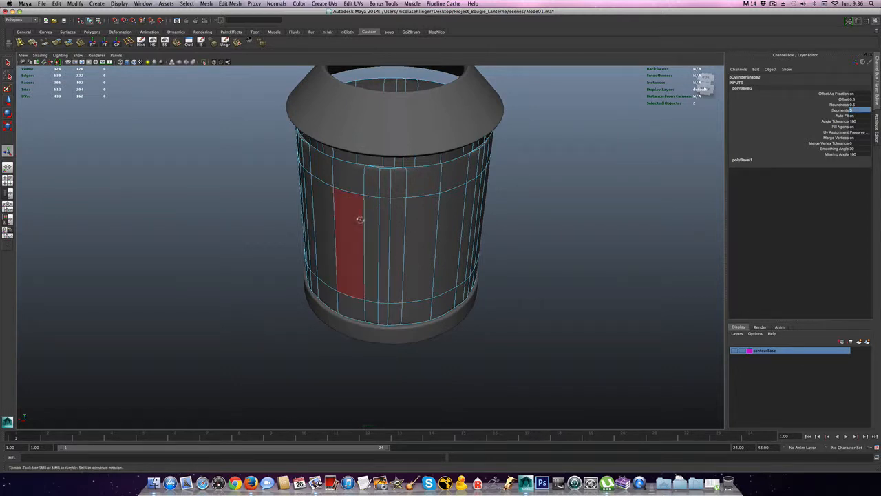
left_click_drag(361, 219, 379, 201, "alt")
left_click(347, 158)
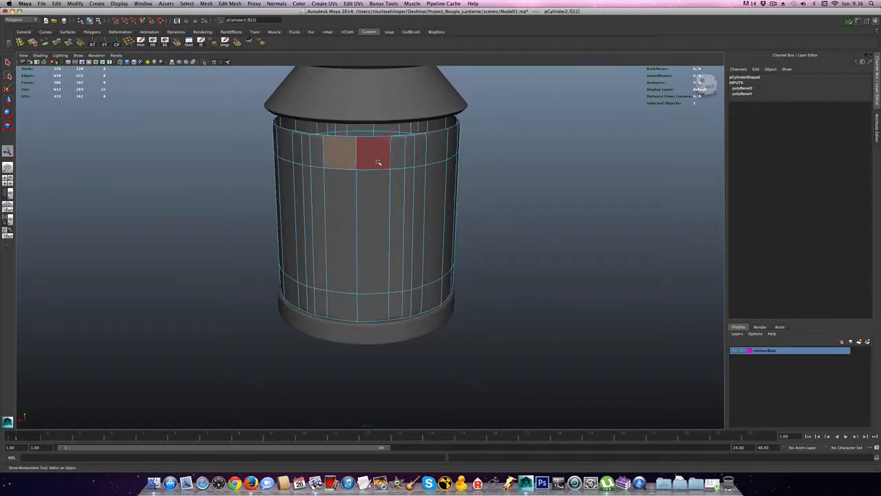
left_click(378, 163, "shift")
left_click(366, 198, "shift")
left_click(346, 199, "shift")
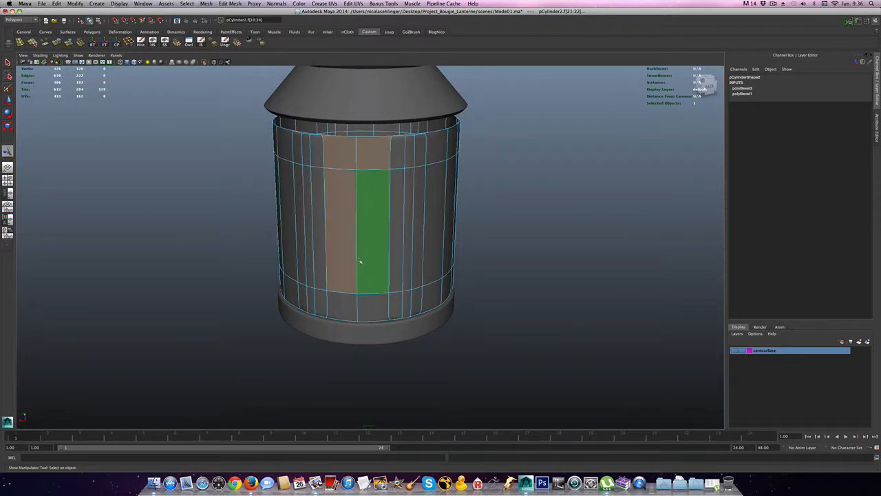
left_click(338, 307, "shift")
left_click(383, 300, "shift")
left_click_drag(454, 246, 380, 190, "alt")
left_click(423, 184, "shift")
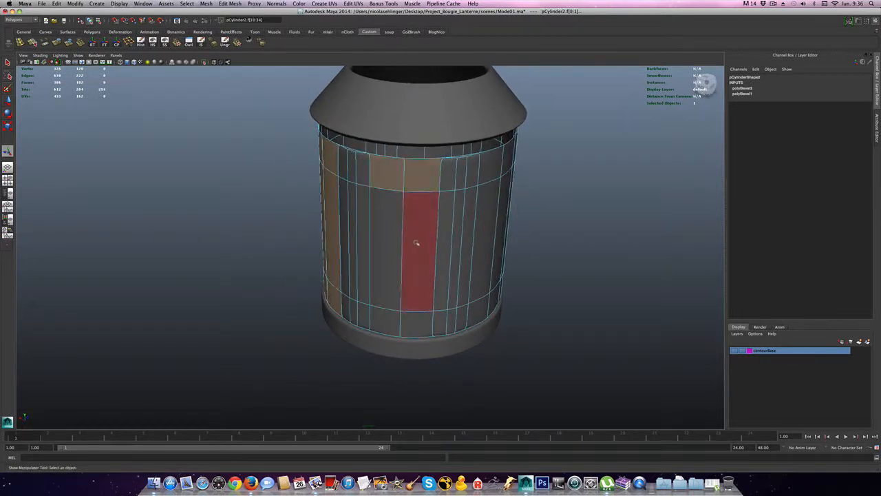
left_click(415, 246, "shift")
left_click(395, 327, "shift")
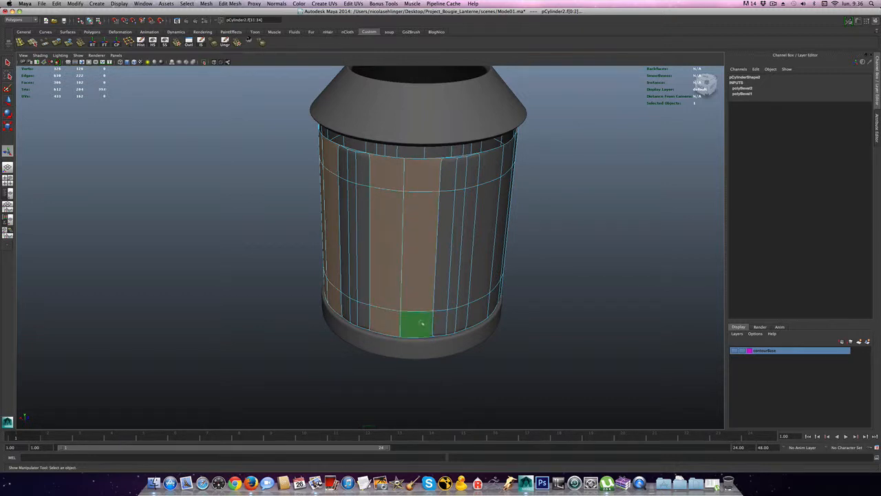
left_click_drag(482, 292, 384, 235, "alt")
left_click(392, 237, "shift")
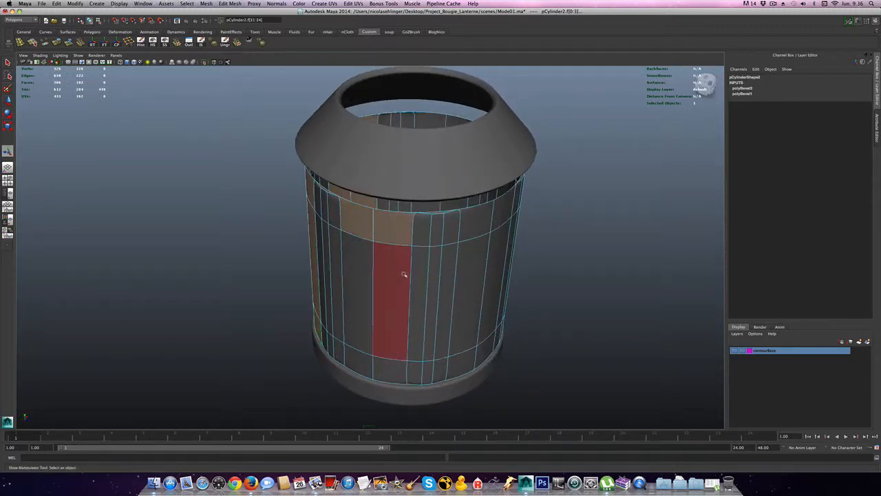
left_click(403, 275, "shift")
left_click(364, 255, "shift")
left_click(368, 366, "shift")
left_click(393, 371, "shift")
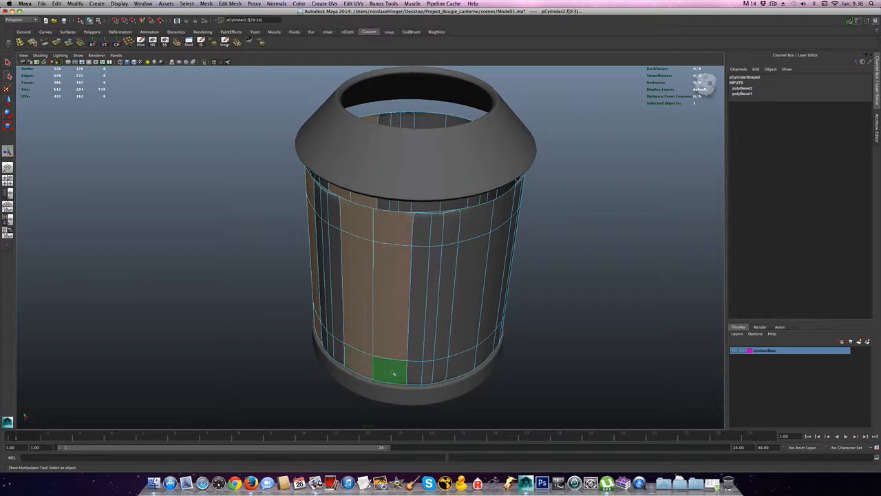
left_click_drag(484, 294, 360, 234, "alt")
left_click(328, 221, "shift")
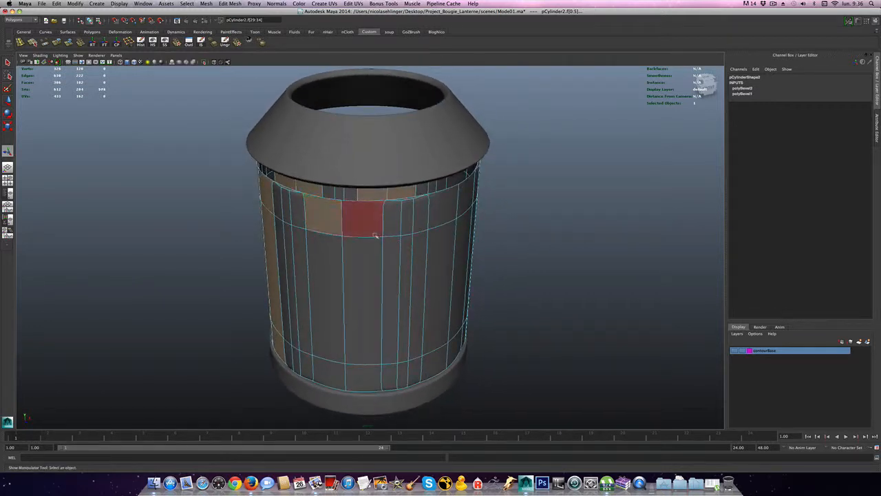
left_click(364, 229, "shift")
left_click(331, 296, "shift")
left_click(366, 304, "shift")
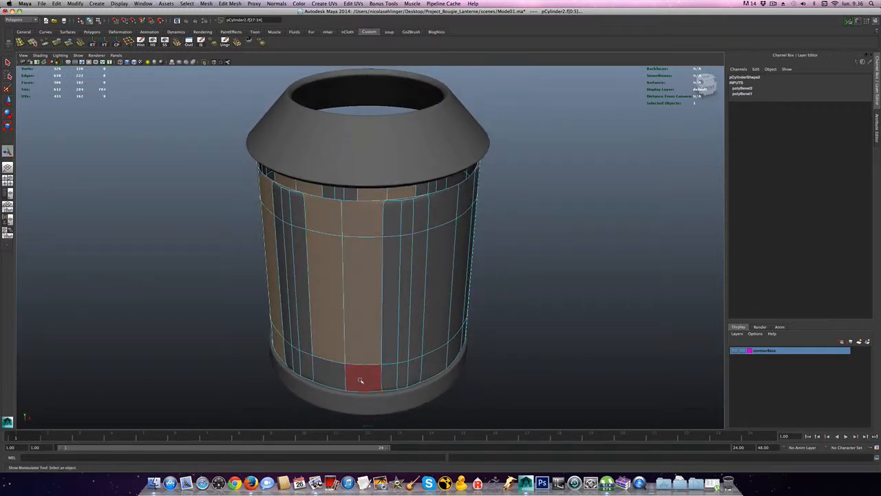
left_click_drag(436, 306, 381, 287, "alt")
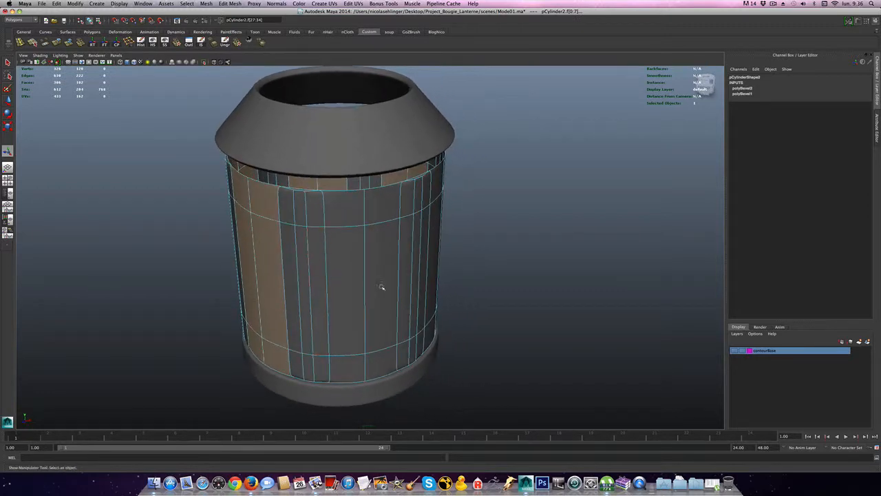
left_click(347, 205, "shift")
left_click(385, 205, "shift")
left_click(379, 278, "shift")
left_click(358, 275, "shift")
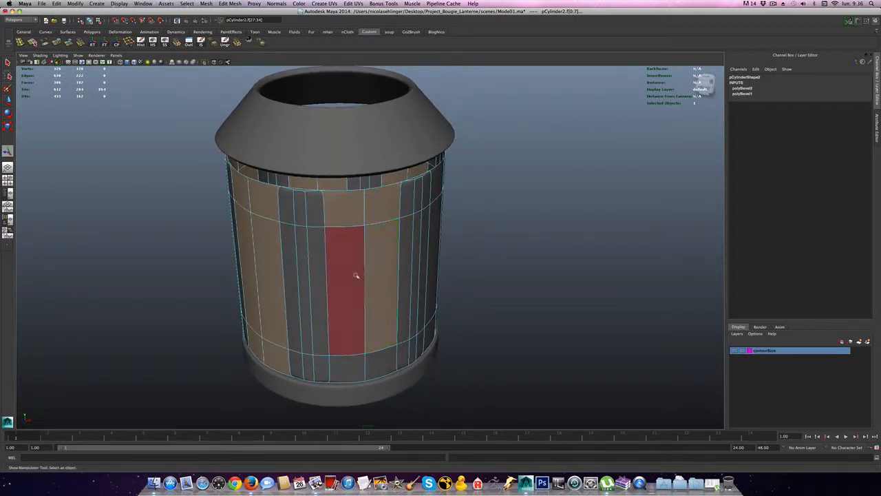
left_click(361, 374, "shift")
left_click(380, 367, "shift")
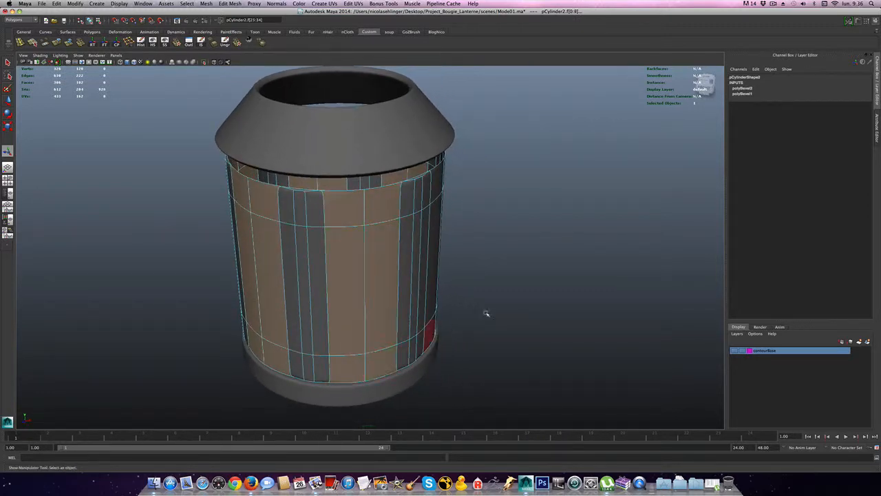
left_click_drag(486, 314, 431, 310, "alt")
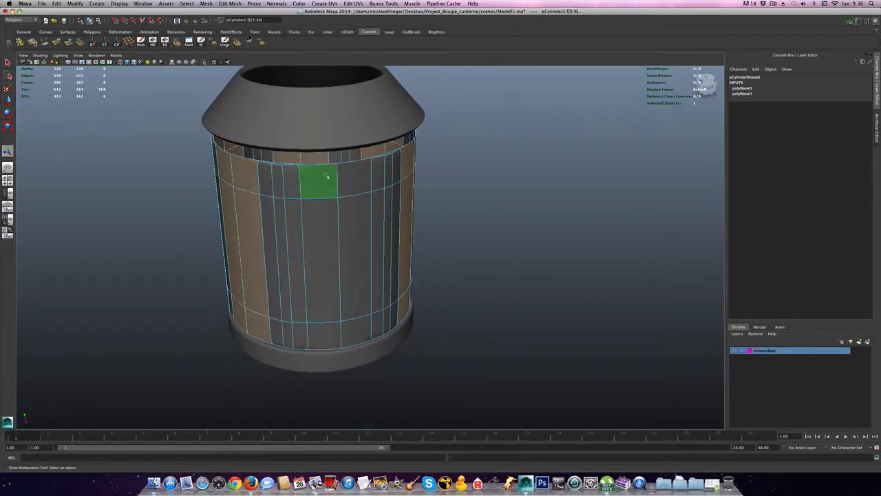
left_click(326, 215, "shift")
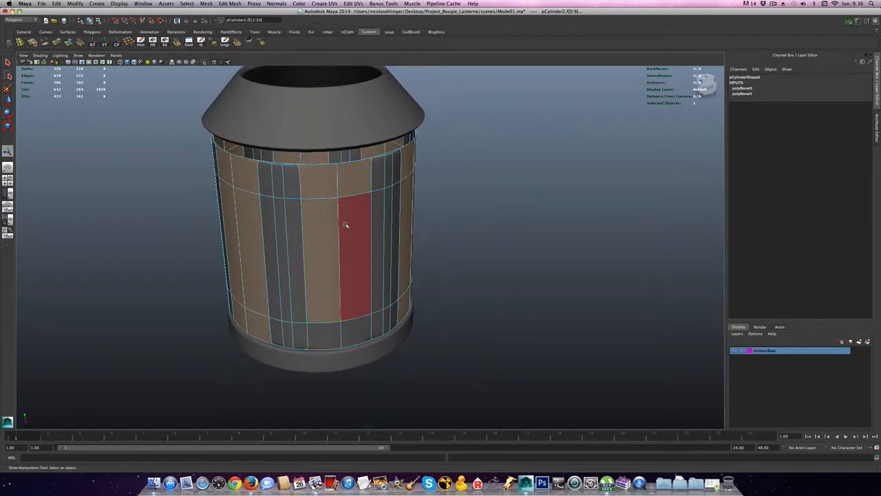
left_click(346, 225, "shift")
left_click(331, 336, "shift")
left_click(354, 329, "shift")
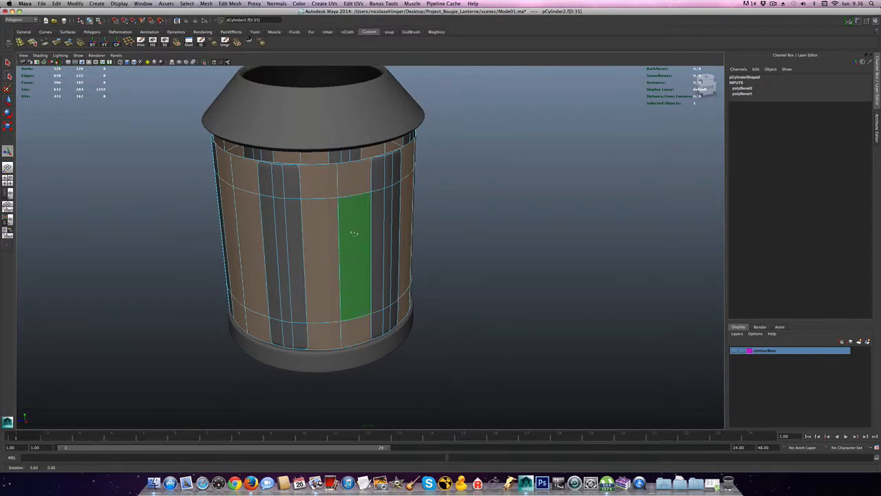
left_click_drag(348, 231, 317, 228, "alt")
key("Delete")
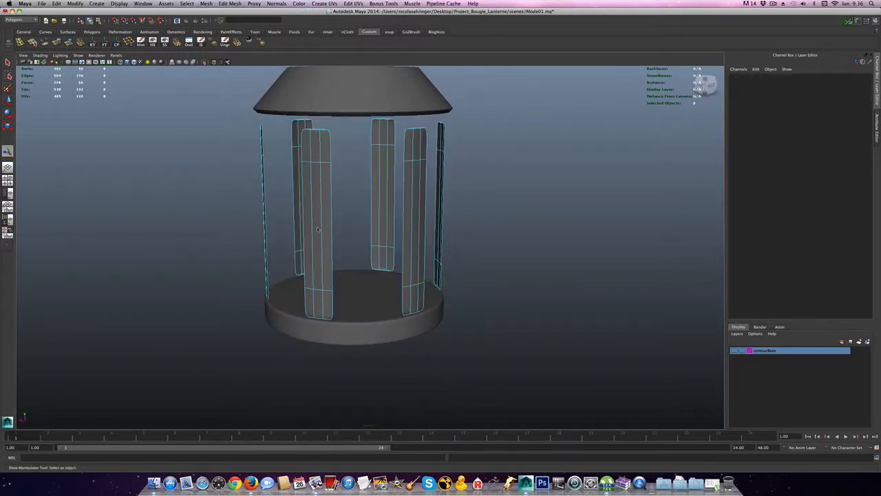
Inspect the upper ends of the pillar strips with smooth preview on and off, checking the cap face on the front strip
key("1")
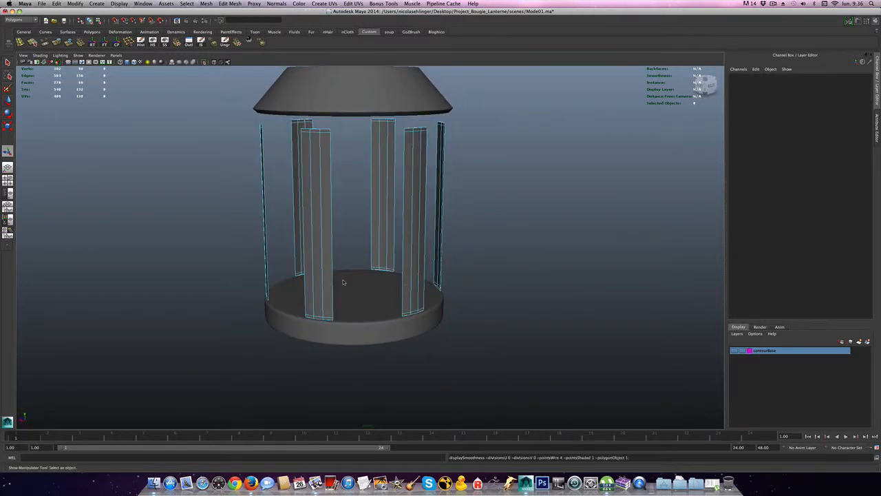
left_click_drag(338, 280, 352, 265, "alt")
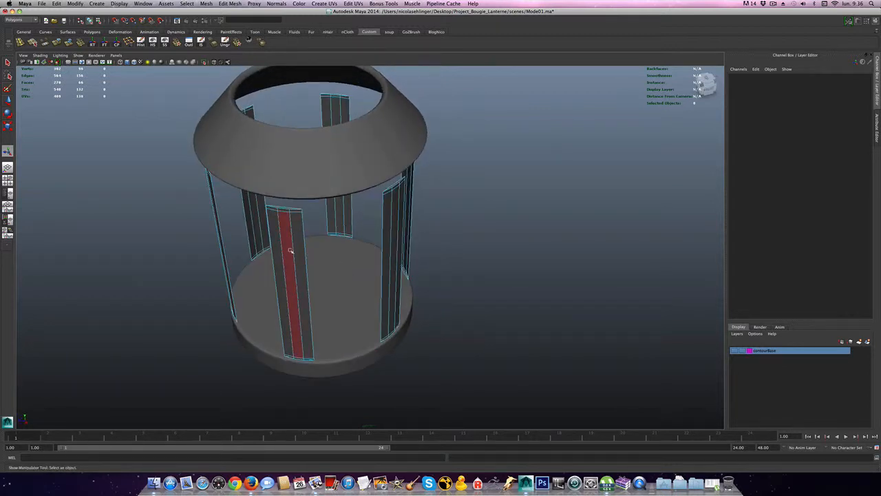
scroll(290, 246, "up", 5)
middle_click_drag(264, 232, 383, 275, "alt")
scroll(383, 277, "up", 3)
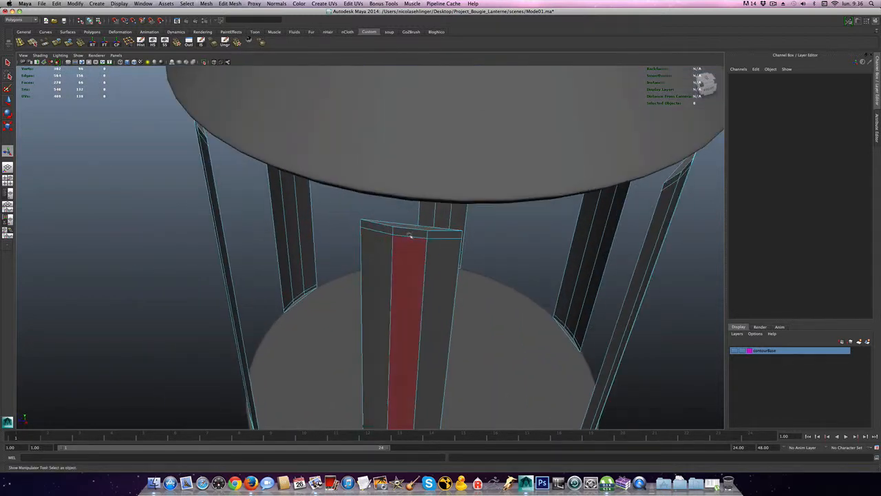
key("3")
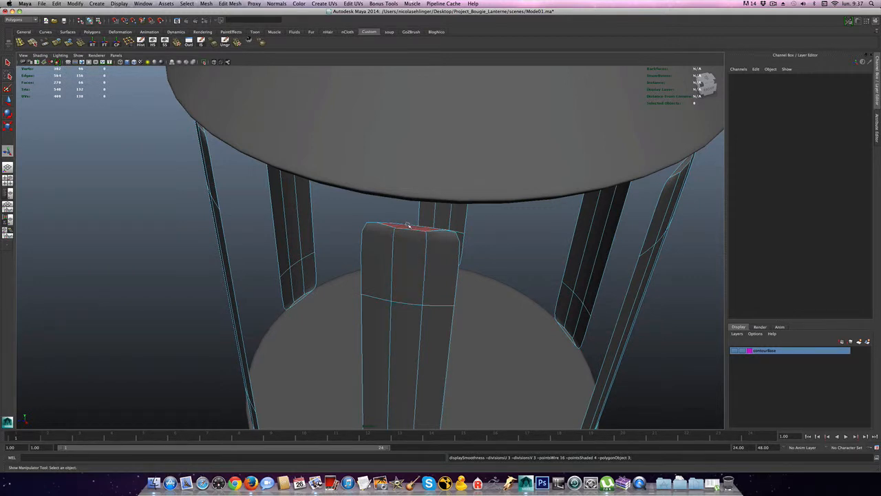
left_click(408, 226)
key("1")
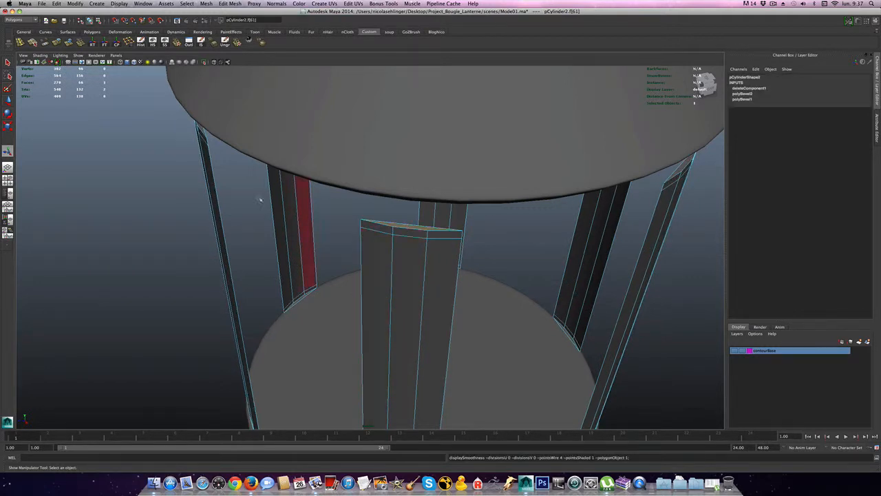
left_click_drag(406, 287, 404, 287, "alt")
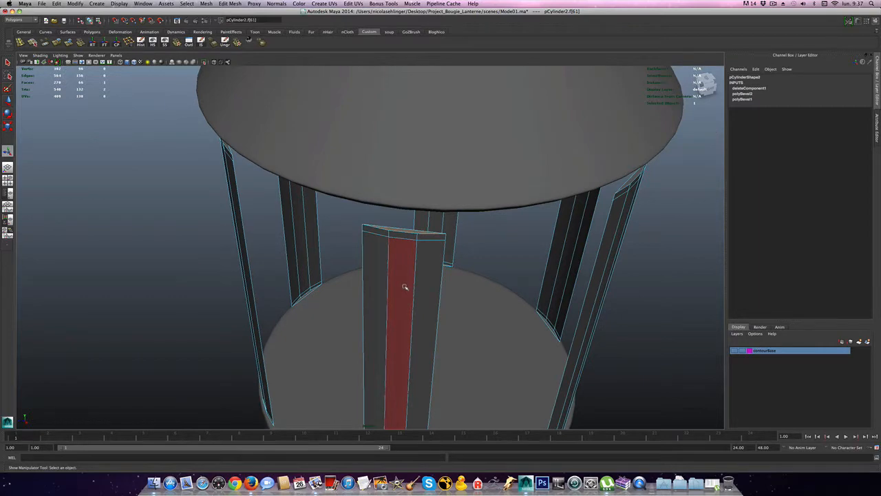
Select only the thin cap faces at the upper ends of all six strips in the side view and delete them
key("space")
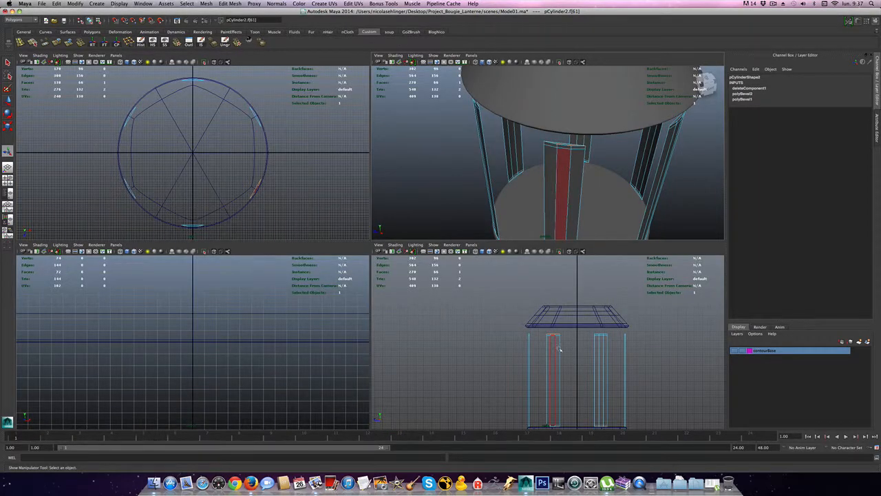
scroll(557, 348, "up", 6)
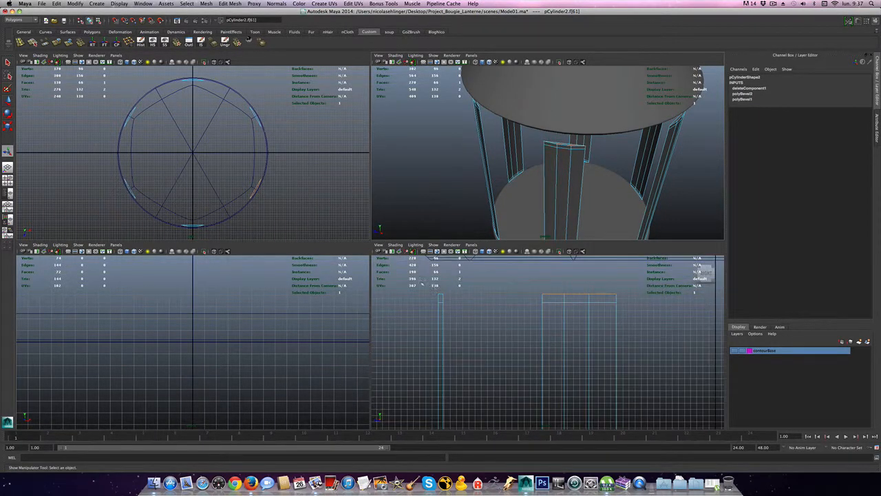
middle_click_drag(441, 283, 434, 285, "alt")
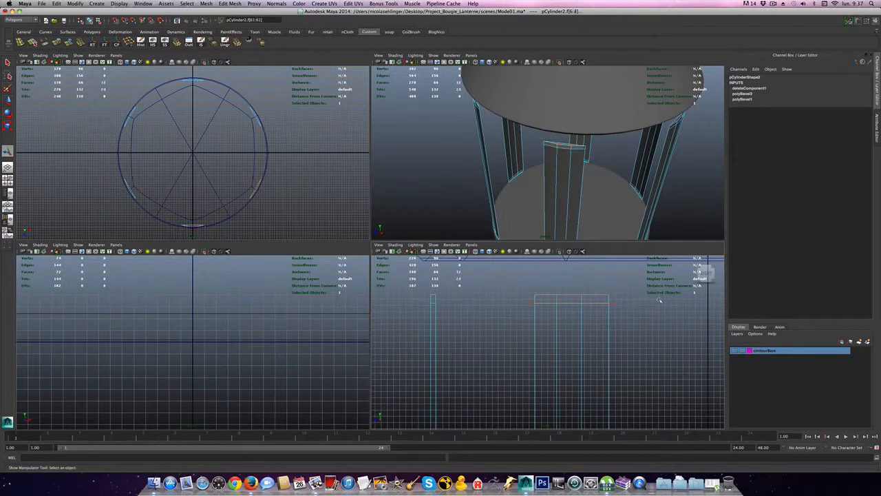
scroll(539, 311, "down", 5)
scroll(535, 313, "down", 3)
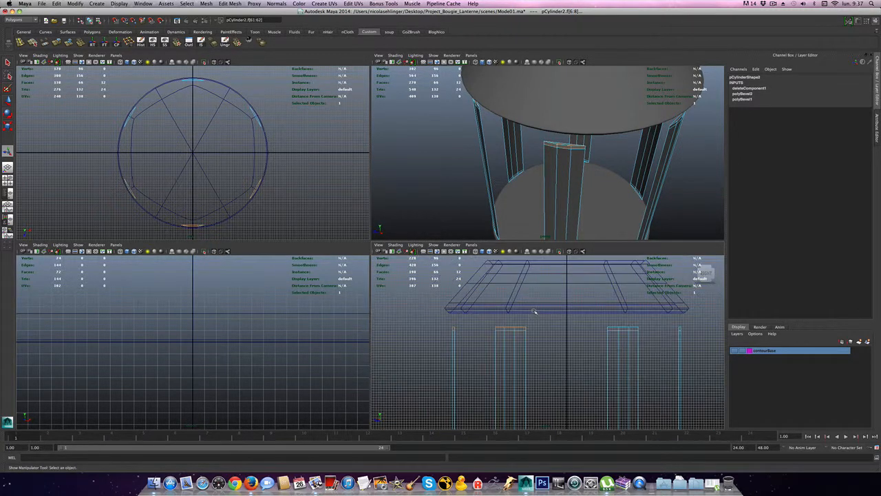
left_click(486, 331)
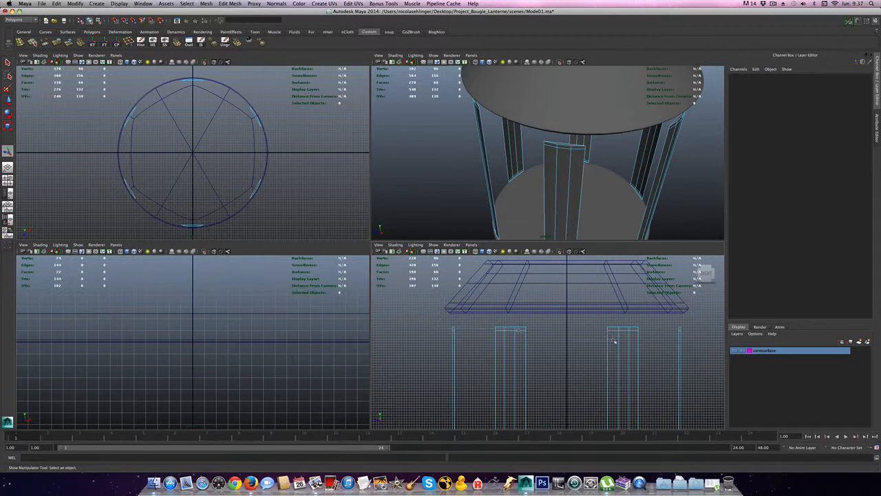
left_click_drag(713, 328, 713, 329)
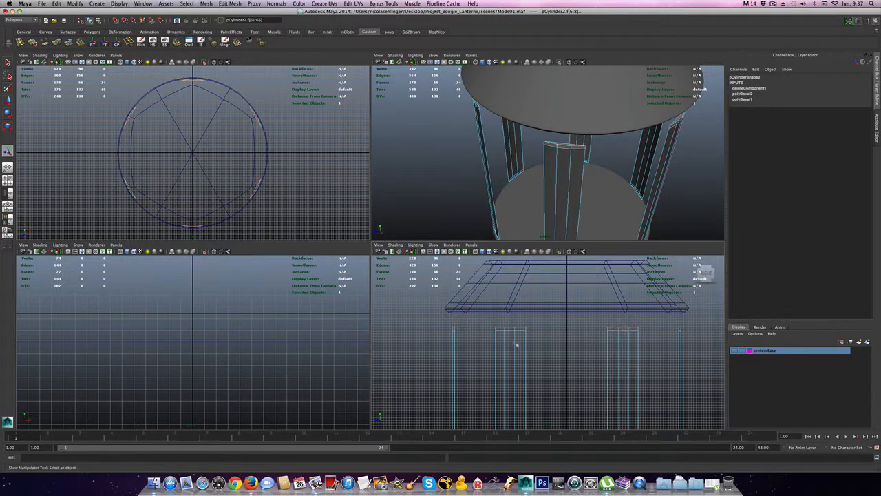
left_click_drag(439, 329, 686, 372, "ctrl")
scroll(562, 211, "up", 5)
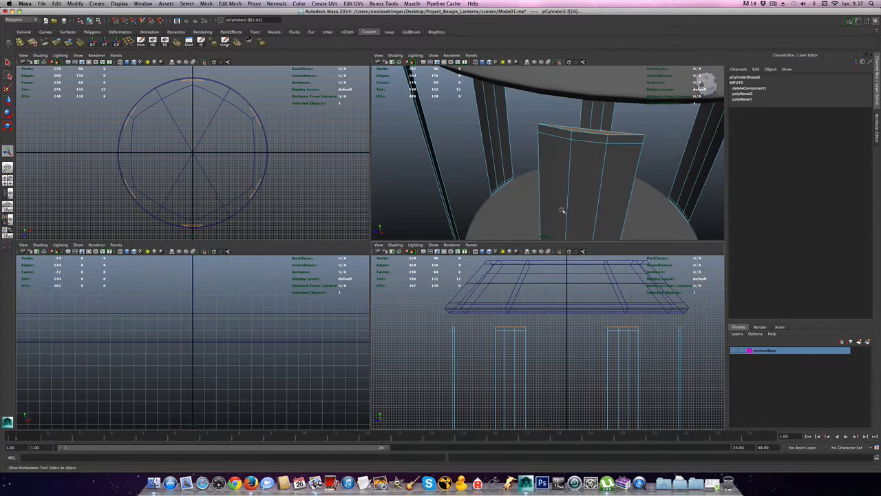
key("Delete")
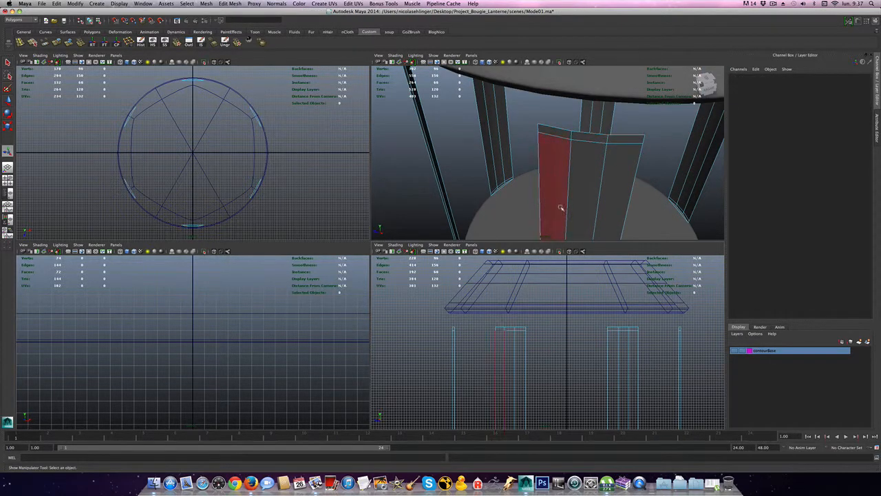
Select the pillar strips as a whole object and isolate them in the perspective view
key("space")
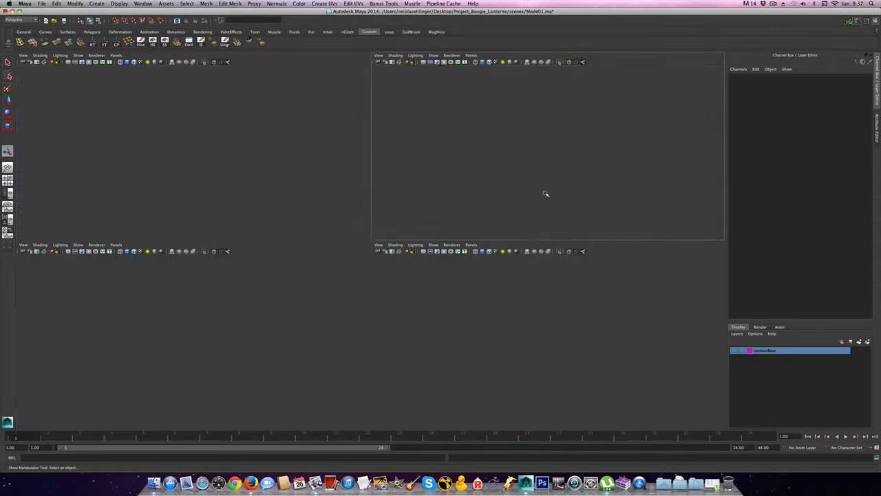
key("a")
left_click_drag(539, 276, 439, 255, "alt")
right_click_drag(323, 229, 332, 213)
left_click(332, 213)
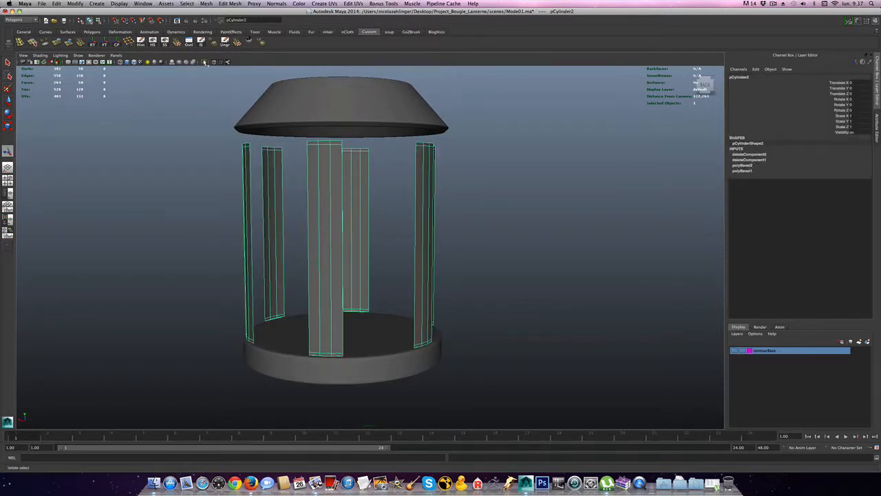
left_click(204, 63)
left_click_drag(282, 303, 306, 273, "alt")
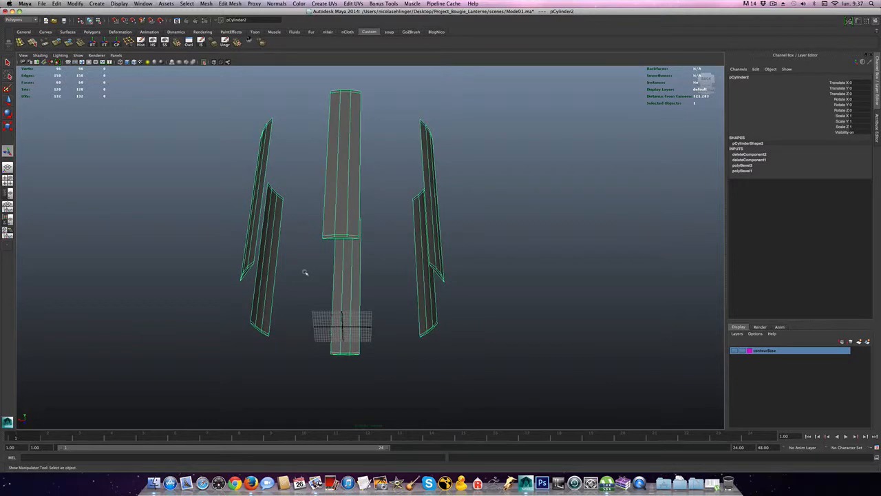
Delete the cap faces at the lower ends of all the strips, leaving their side faces out of the selection
key("space")
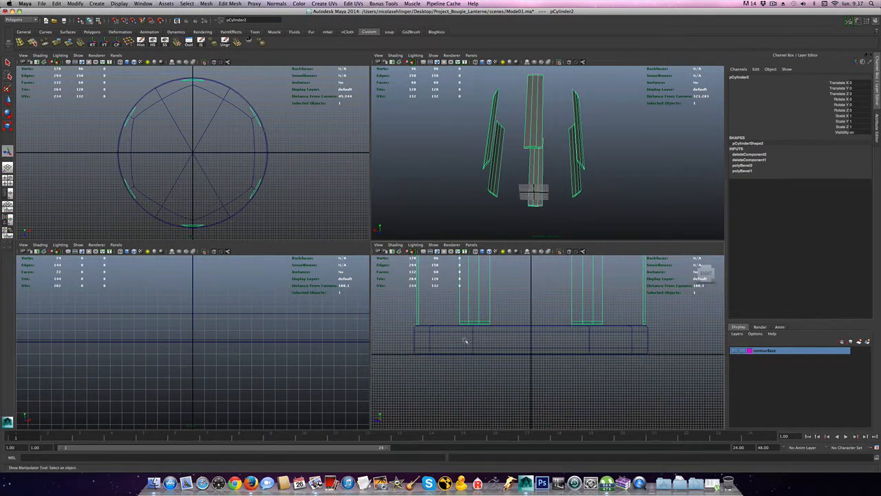
right_click_drag(478, 300, 480, 315)
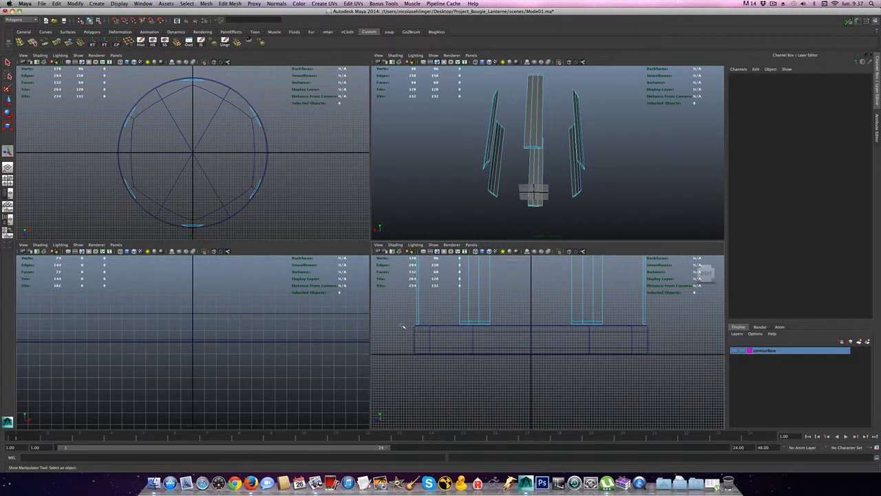
left_click_drag(659, 373, 658, 373)
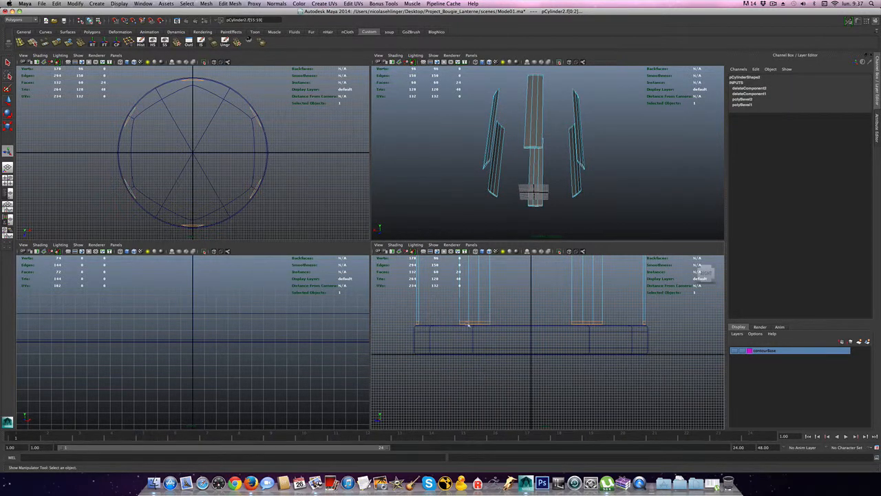
left_click(656, 323)
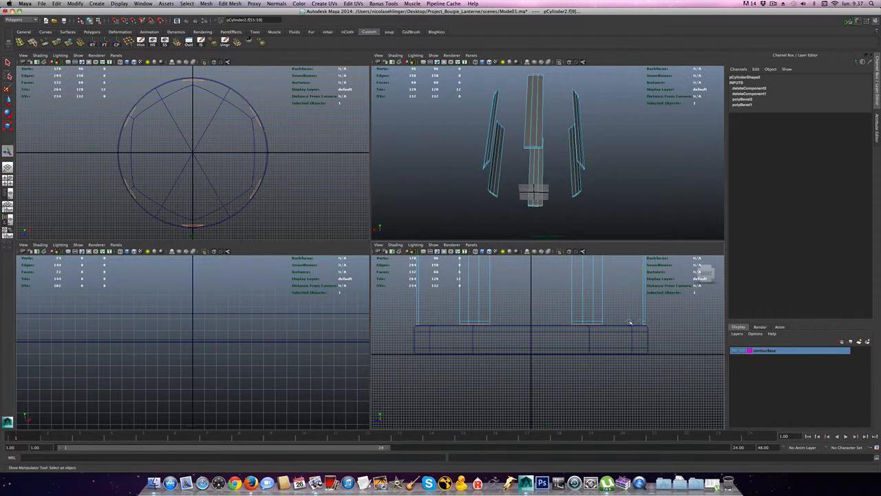
left_click(459, 209)
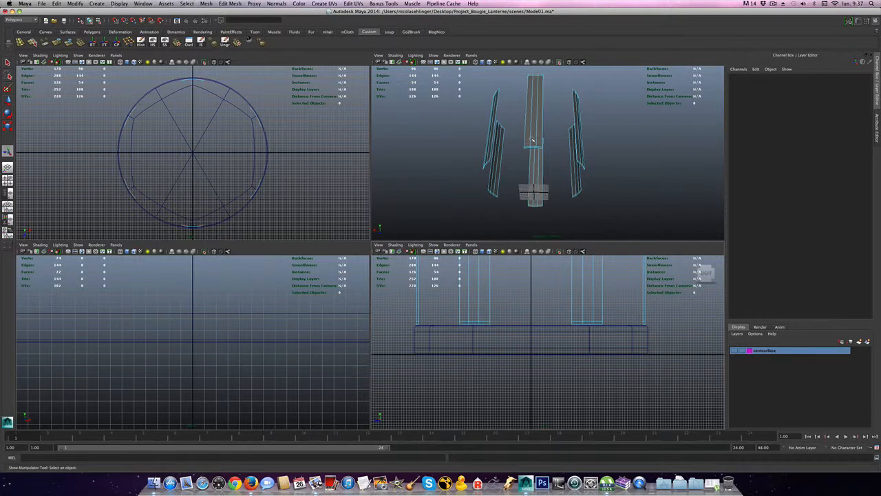
Return the strips to object mode, select them and turn off isolation to show the whole lantern again
right_click_drag(538, 131, 559, 120)
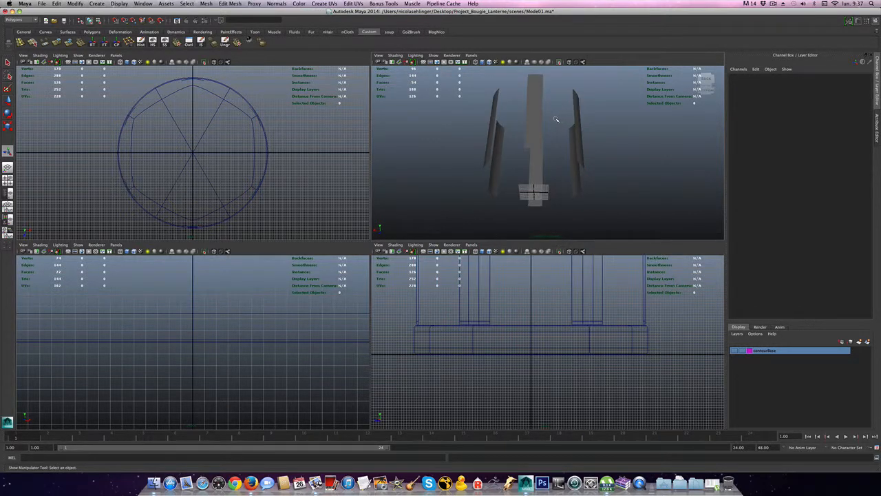
key("space")
left_click_drag(442, 221, 433, 222, "alt")
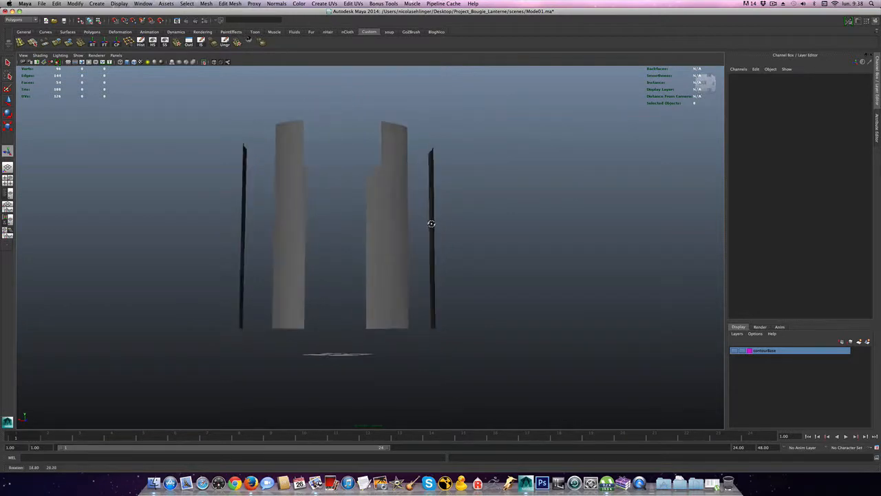
left_click(384, 206)
mouse_move(417, 189)
left_mouse_down("alt")
mouse_move(406, 184)
mouse_move(422, 172)
left_mouse_up("alt")
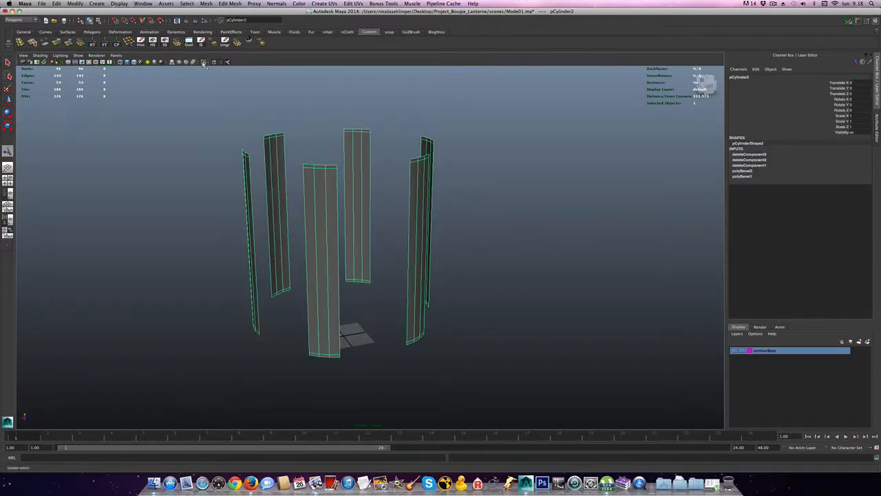
left_click(203, 63)
left_click_drag(347, 272, 320, 249, "alt")
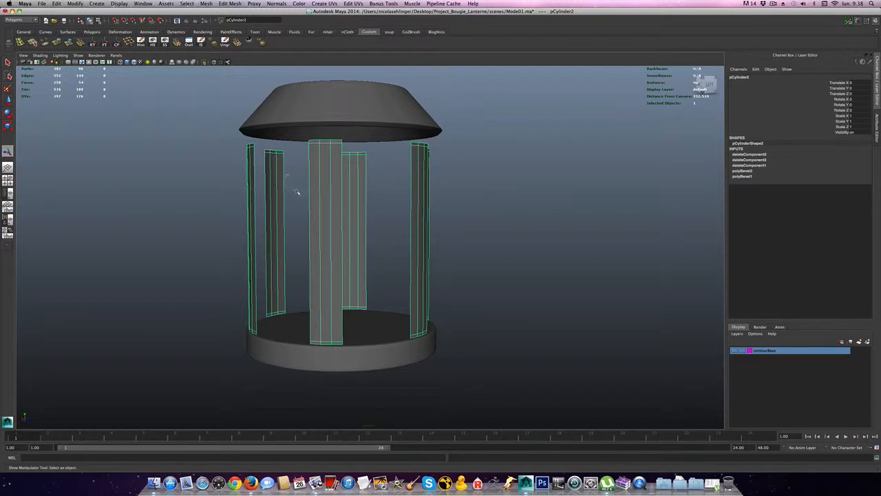
Extrude all the strips' faces inward by about 2.5 units to give the pillars thickness
left_click_drag(322, 199, 353, 203, "alt")
right_click_drag(292, 210, 214, 170)
scroll(227, 162, "down", 5)
left_click_drag(248, 151, 454, 348)
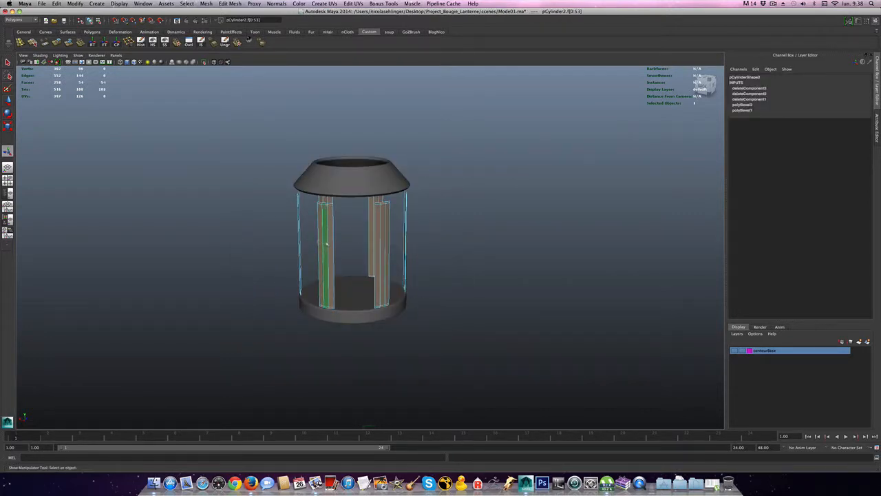
right_click_drag(327, 243, 328, 259, "shift")
left_click_drag(356, 255, 390, 277, "alt")
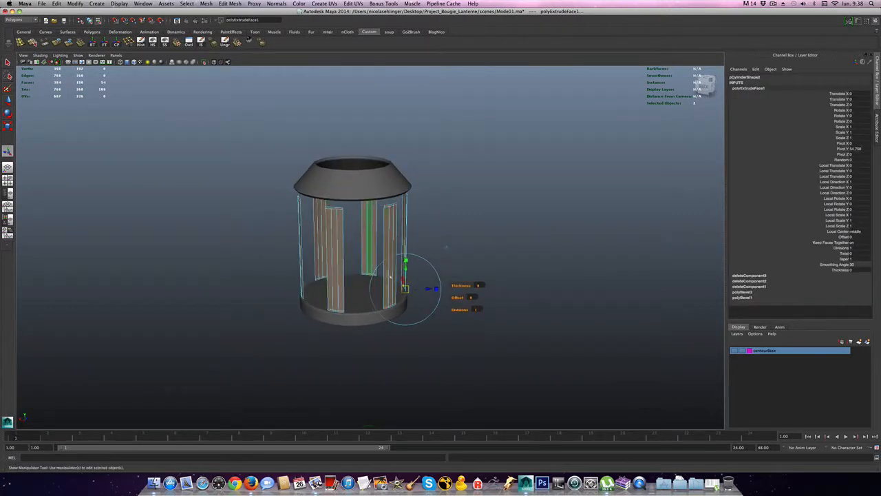
scroll(446, 247, "up", 10)
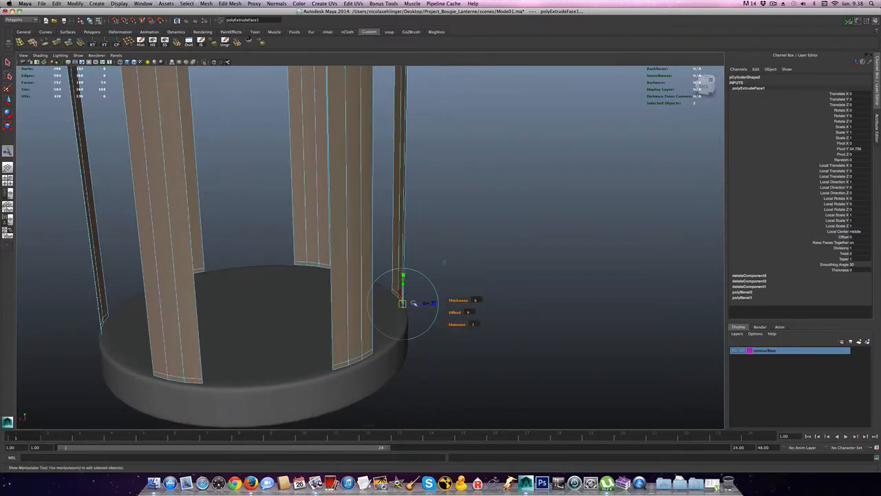
mouse_move(426, 303)
left_mouse_down()
mouse_move(404, 301)
mouse_move(417, 303)
left_mouse_up()
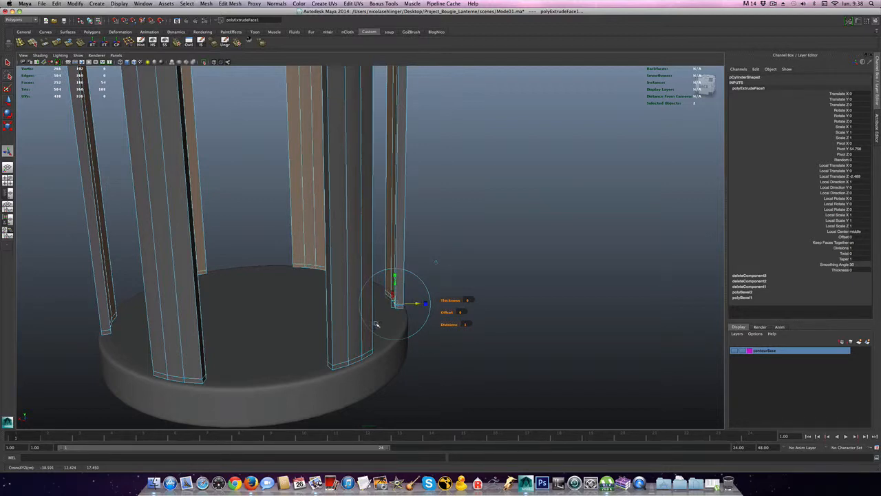
Insert vertical edge loops close to both side edges of the front pillar with the Insert Edge Loop tool
left_click_drag(375, 324, 432, 325, "alt")
right_click_drag(432, 325, 398, 279, "alt")
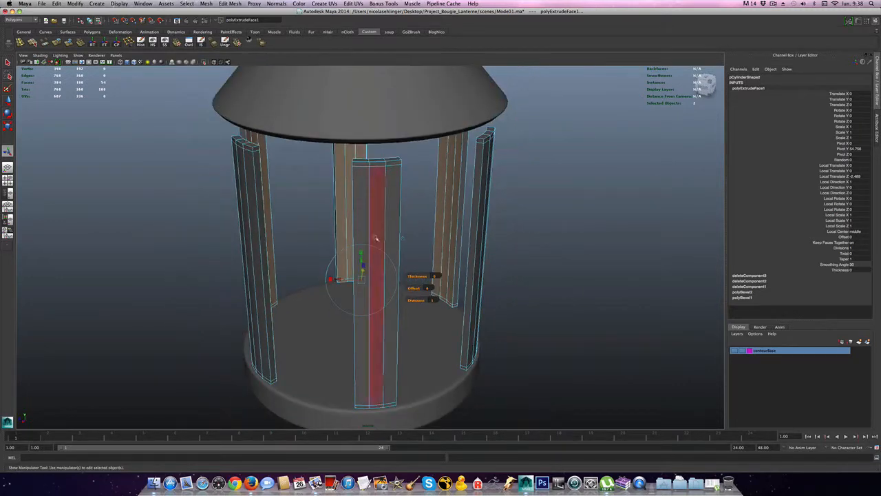
left_click(22, 42)
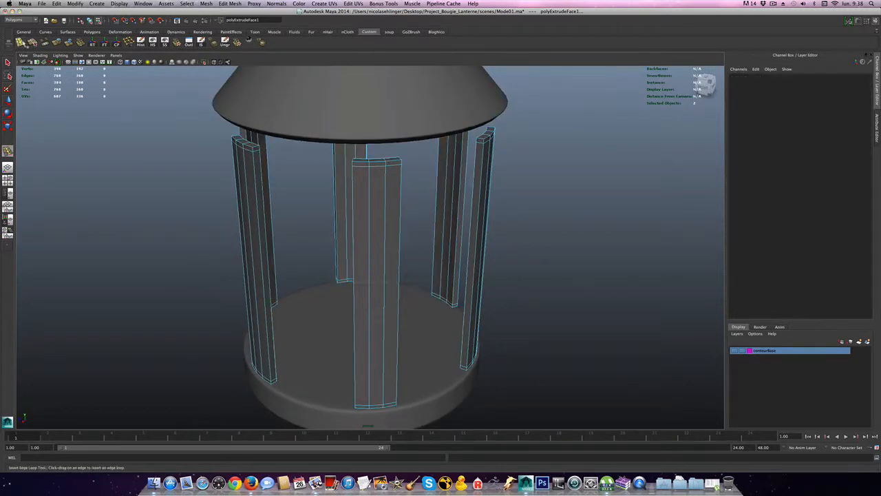
mouse_move(358, 163)
left_mouse_down()
mouse_move(387, 166)
mouse_move(359, 169)
left_mouse_up()
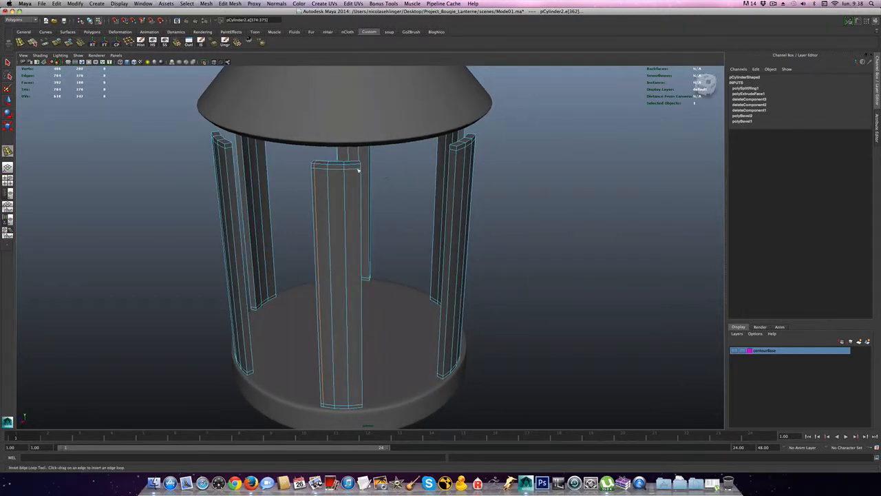
left_click(355, 167)
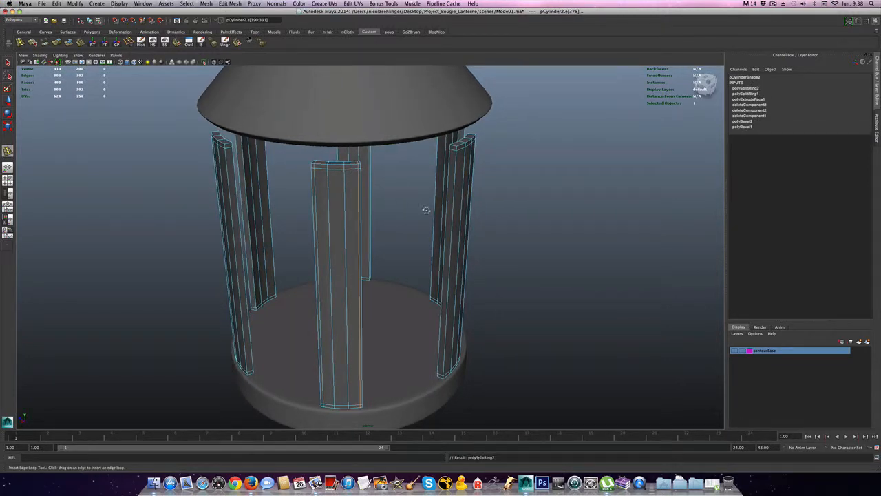
Insert vertical supporting edge loops close to both side edges of each of the remaining pillars around the lantern
left_click_drag(419, 209, 398, 210, "alt")
left_click_drag(332, 145, 331, 149)
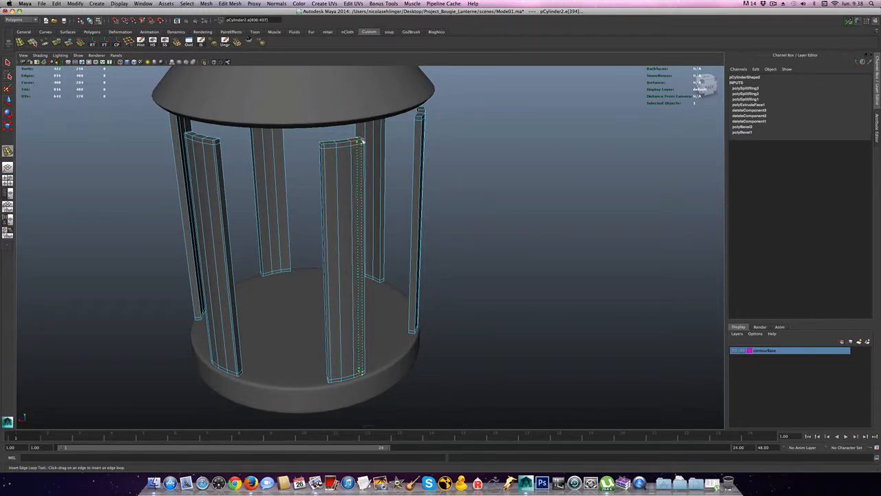
left_click(361, 163)
mouse_move(364, 165)
left_mouse_down("alt")
mouse_move(321, 166)
mouse_move(339, 127)
mouse_move(348, 158)
left_mouse_up("alt")
left_click_drag(336, 122, 337, 123)
left_click_drag(396, 158, 428, 196, "alt")
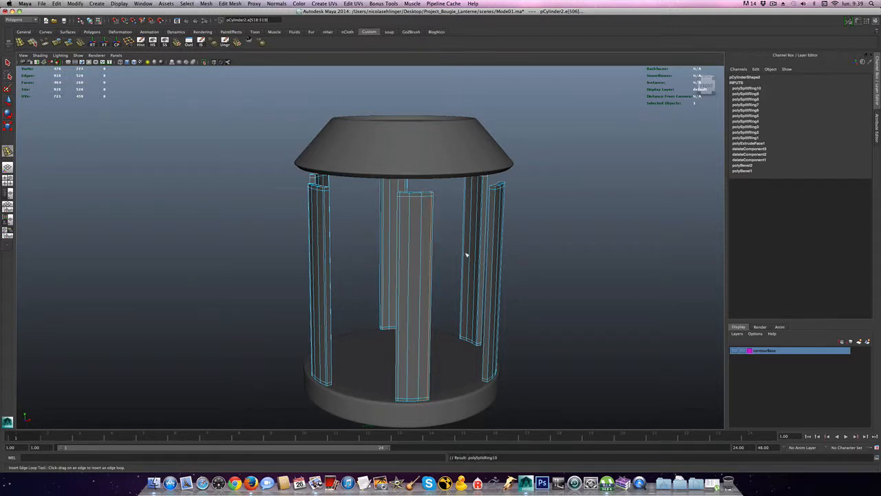
left_click_drag(466, 252, 490, 182, "alt")
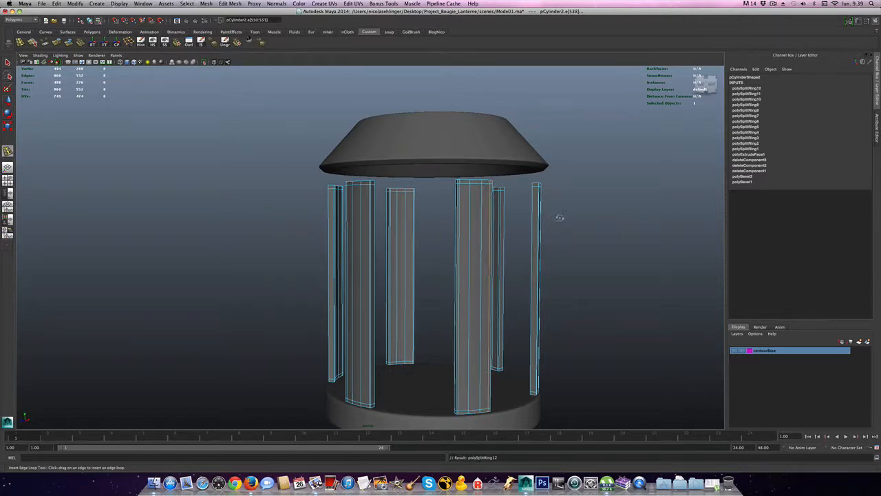
Insert three horizontal edge loops across one pillar: at mid-height, in its upper part and in its lower part
left_click_drag(557, 219, 528, 228, "alt")
left_click_drag(416, 281, 421, 289, "alt")
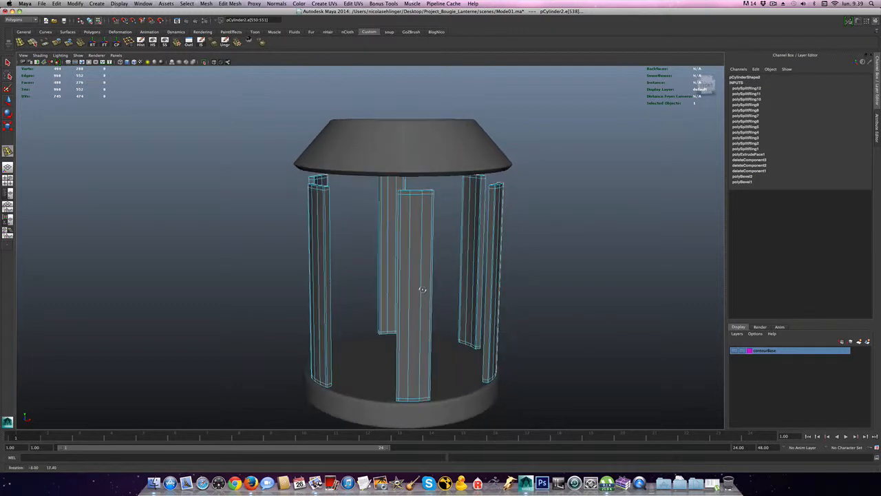
left_click(422, 290)
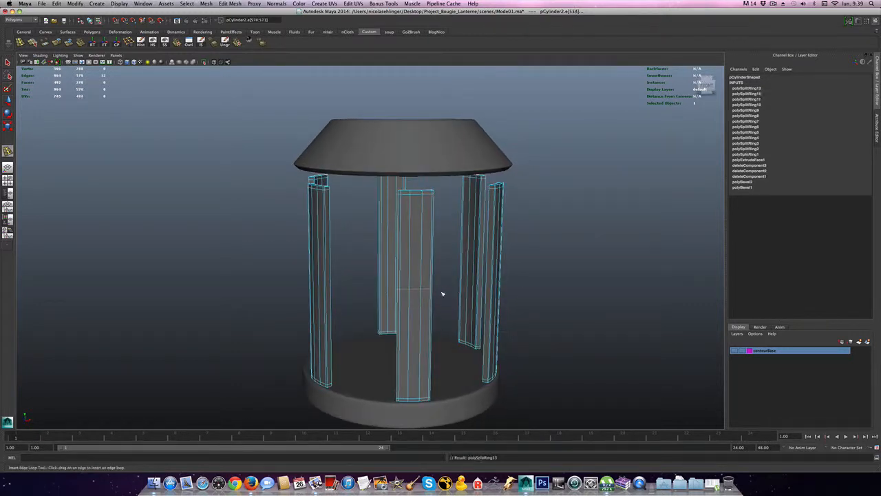
left_click(423, 236)
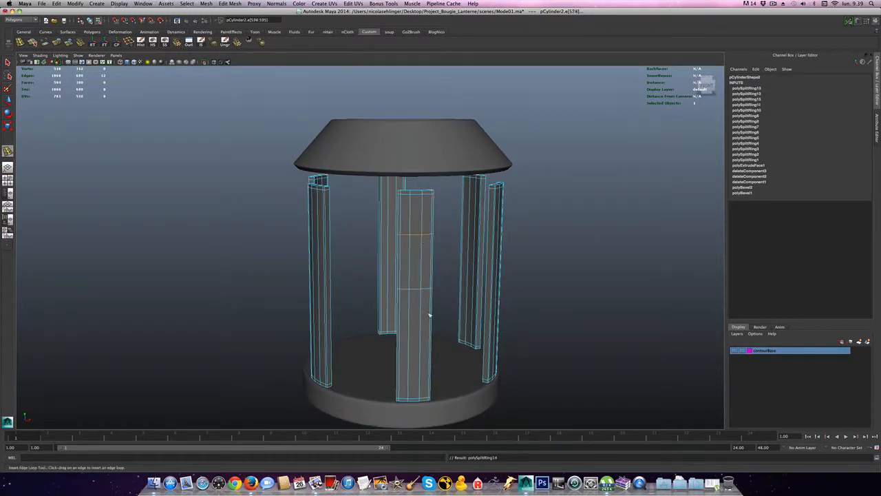
left_click(422, 353)
Insert matching middle, upper and lower horizontal edge loops on the next two pillars around the lantern
left_click_drag(430, 350, 463, 305, "alt")
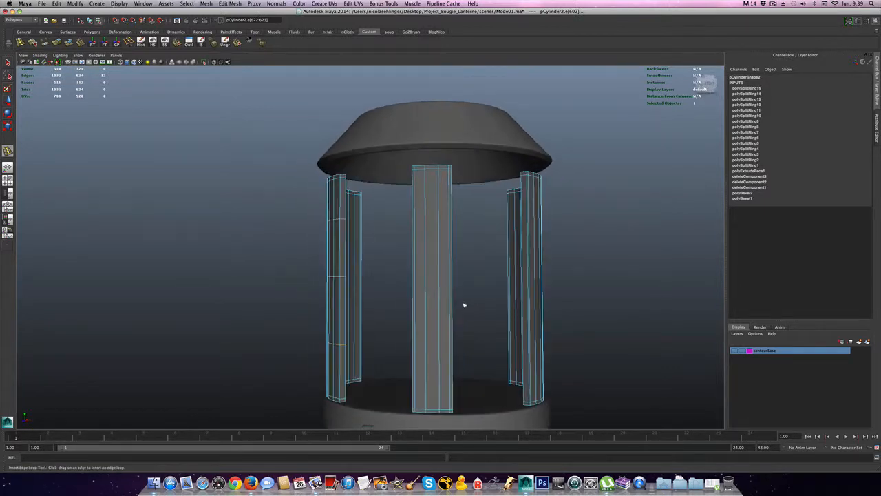
left_click(439, 278)
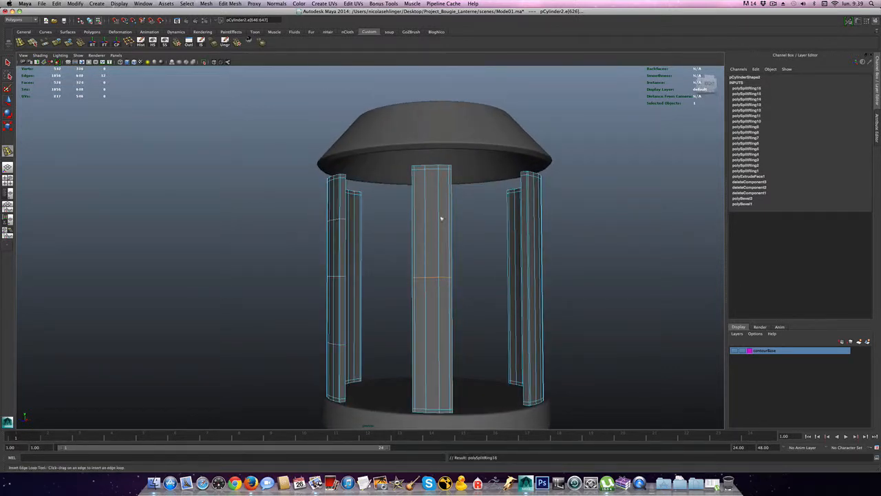
left_click(438, 223)
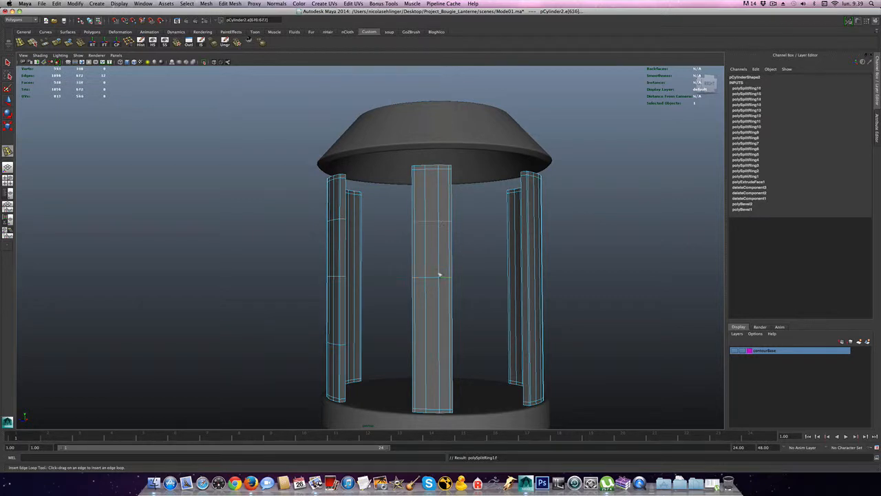
left_click(439, 351)
left_click_drag(530, 324, 472, 315, "alt")
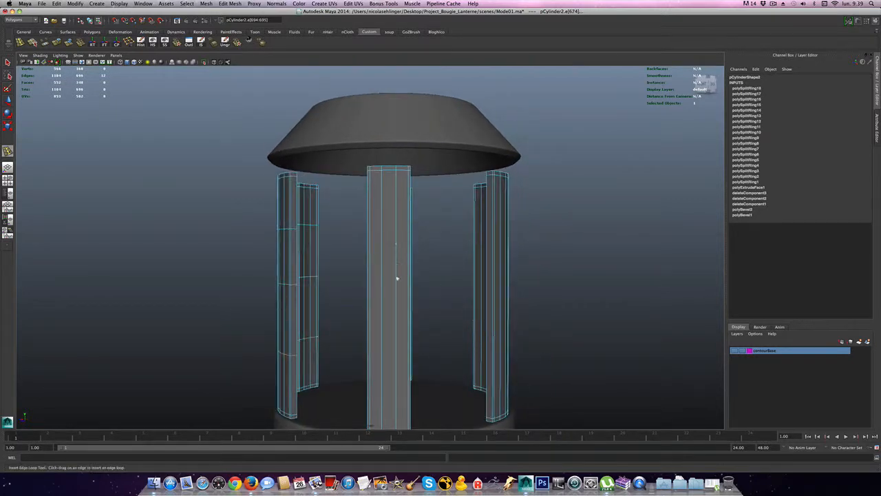
left_click(400, 305)
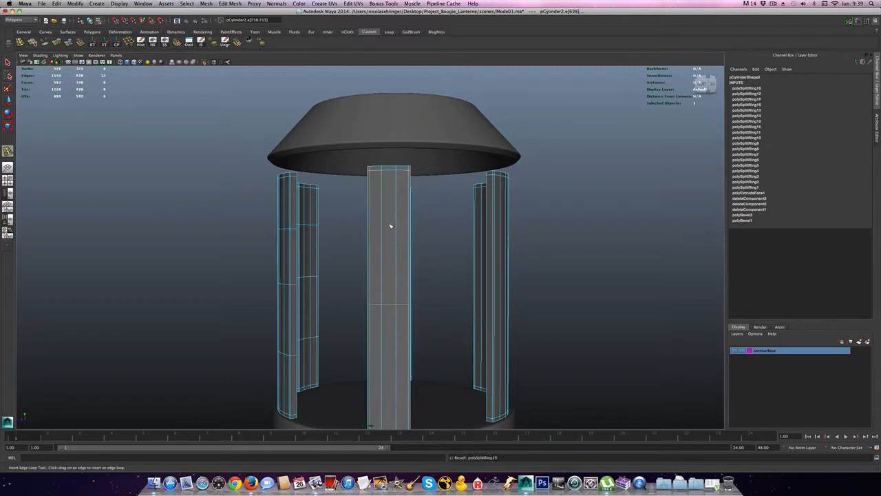
left_click(397, 219)
scroll(408, 341, "down", 3)
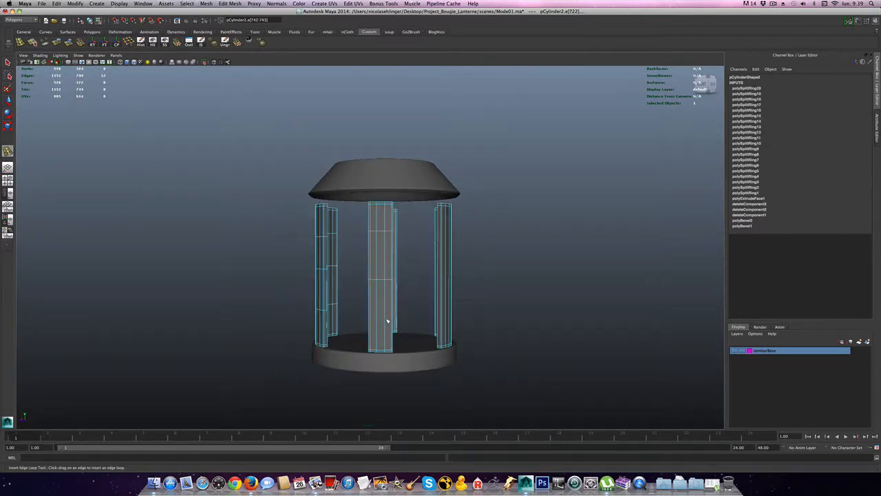
left_click(387, 322)
Divide the fourth and fifth pillars with three horizontal edge loops each, at heights similar to the finished pillars
left_click_drag(436, 235, 373, 250, "alt")
left_click(375, 257)
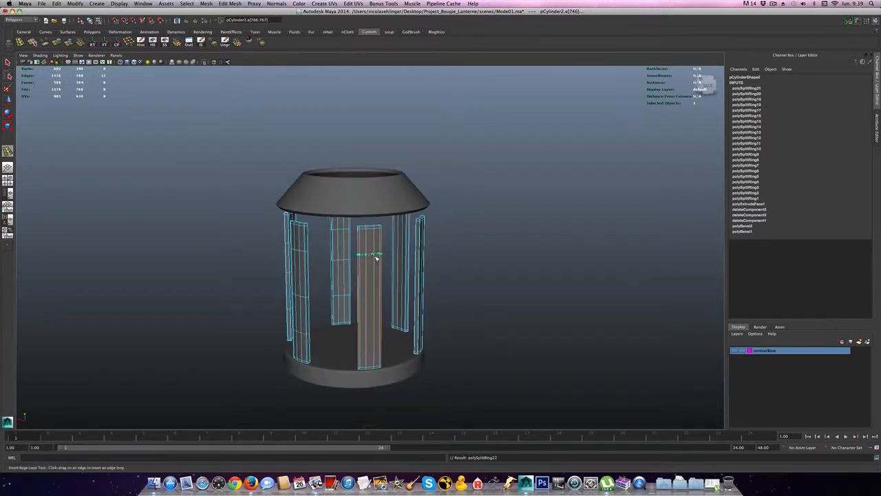
left_click(375, 318)
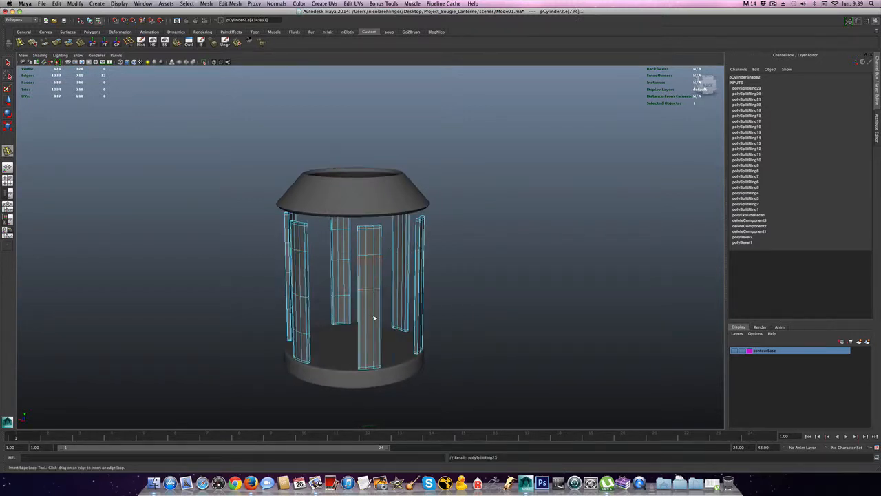
left_click(375, 332)
left_click_drag(444, 309, 393, 294, "alt")
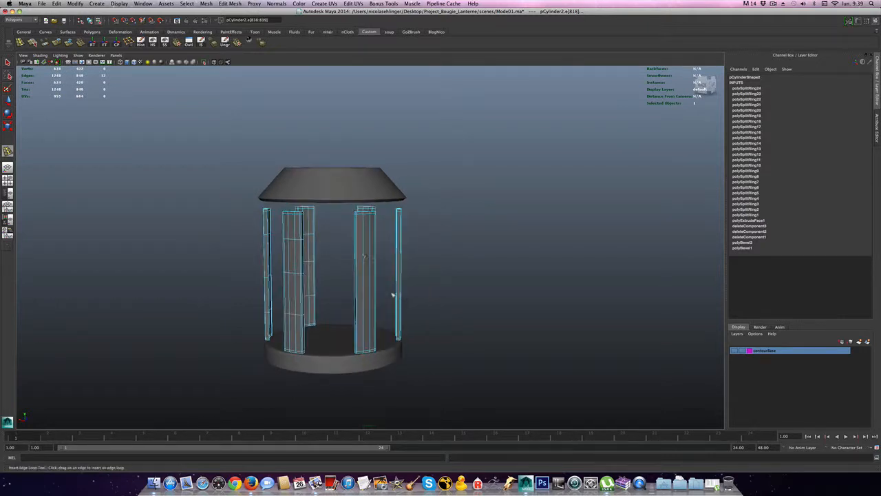
left_click(365, 243)
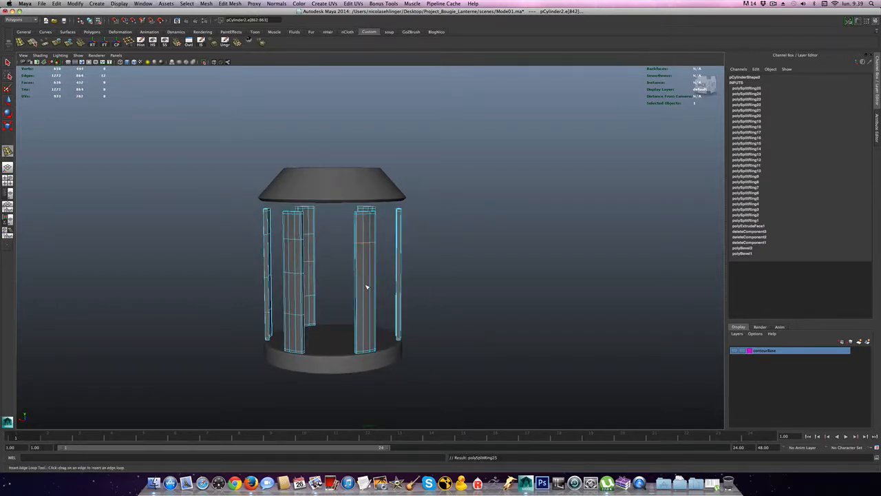
left_click(365, 283)
left_click(365, 321)
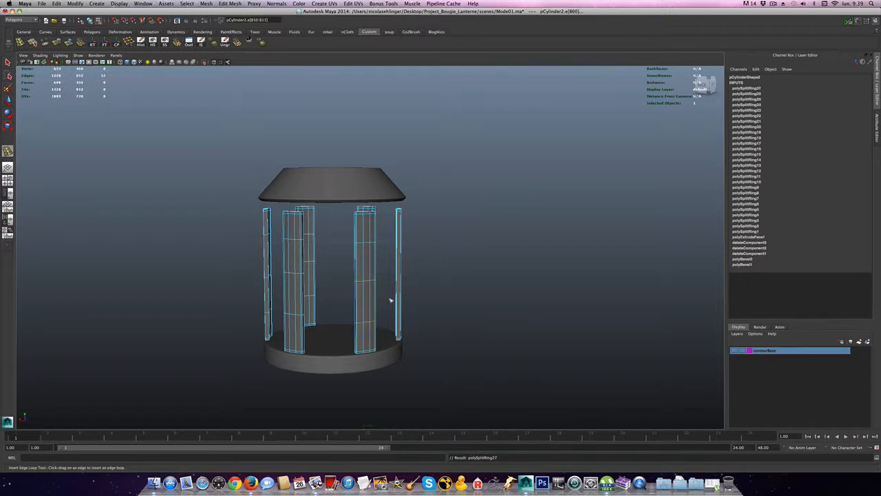
Insert upper, middle and lower horizontal edge loops on the last undivided pillar
left_click_drag(393, 301, 391, 238, "alt")
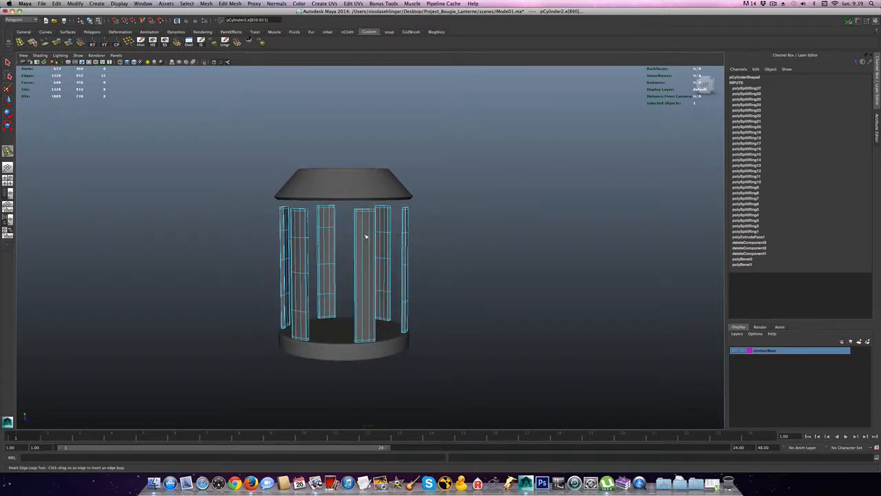
left_click(365, 237)
key("F8")
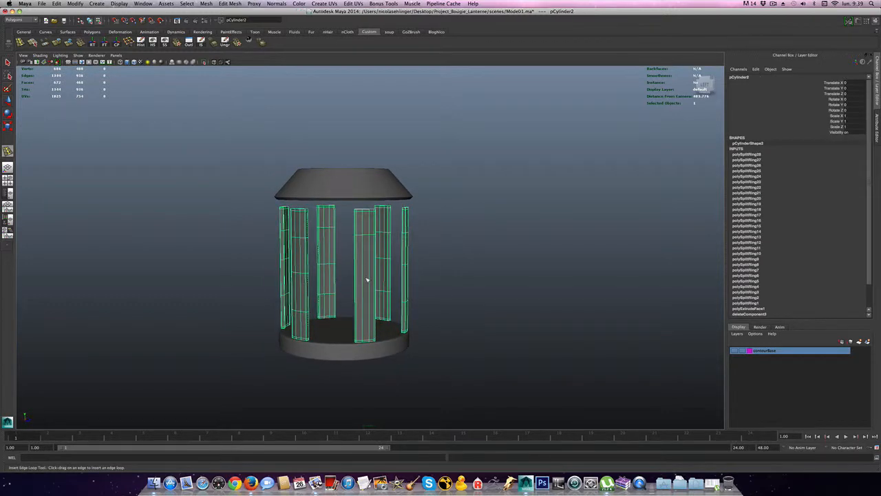
key("F8")
left_click(364, 260)
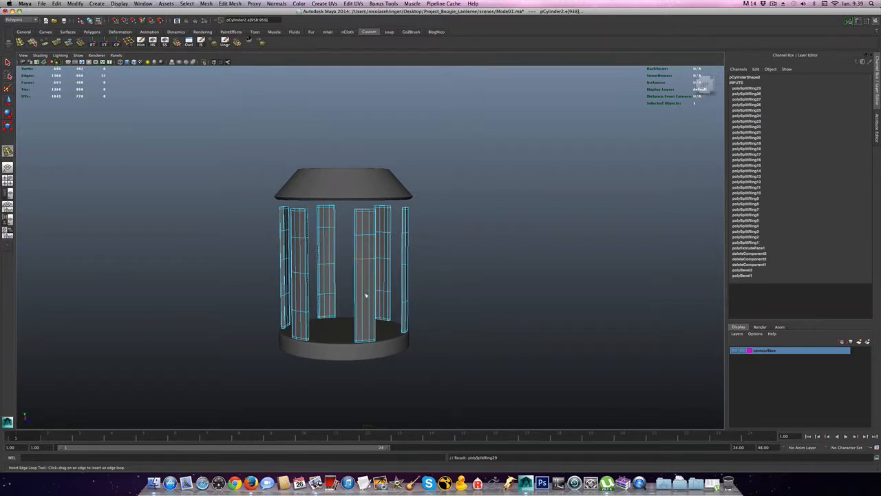
left_click(366, 295)
left_click_drag(367, 295, 578, 242, "alt")
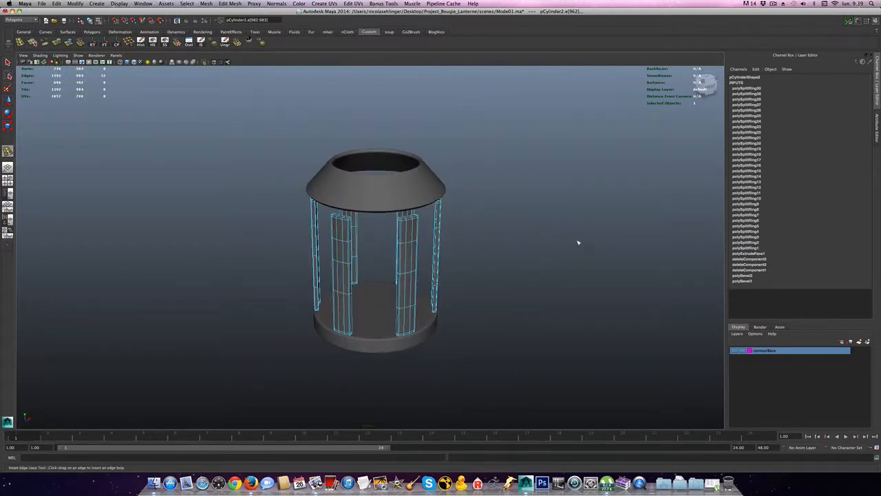
Leave the edge loop tool, select the pillars in object mode and delete their construction history
left_click(8, 62)
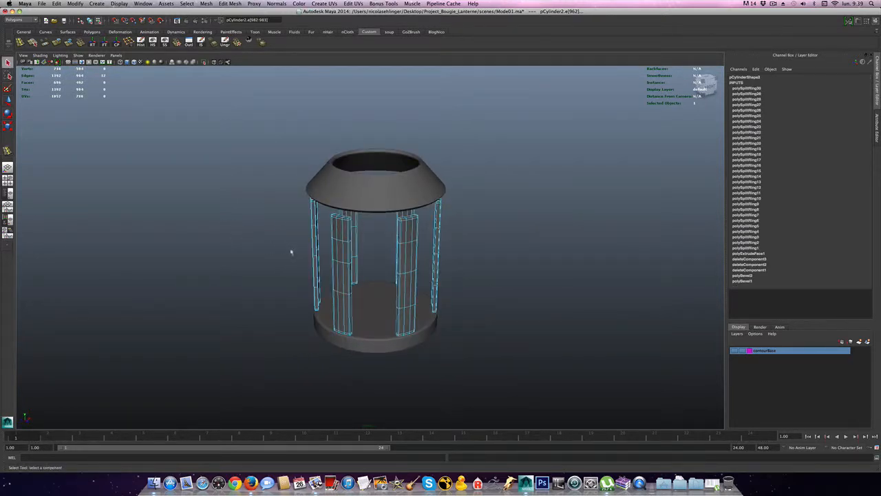
right_click_drag(340, 260, 350, 249)
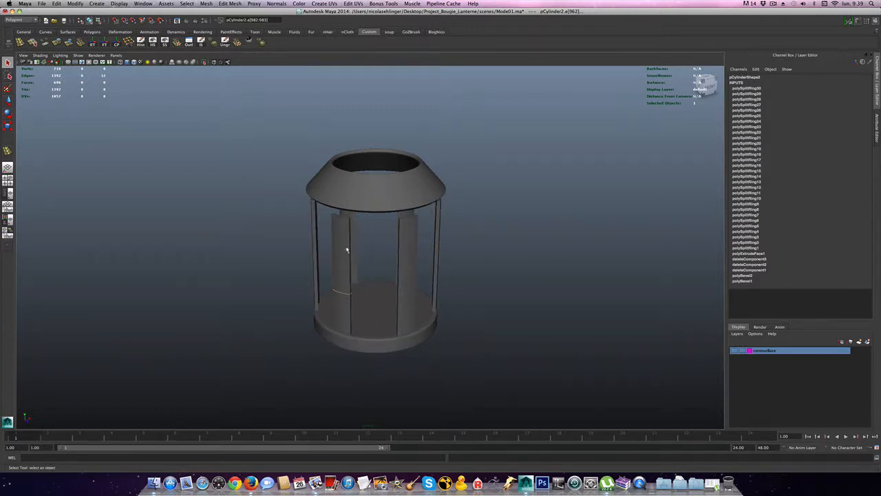
left_click(346, 250)
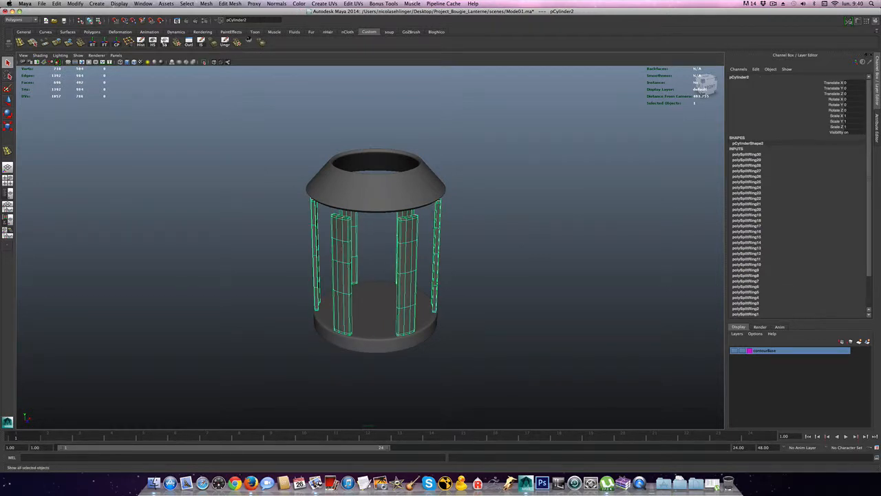
left_click(141, 41)
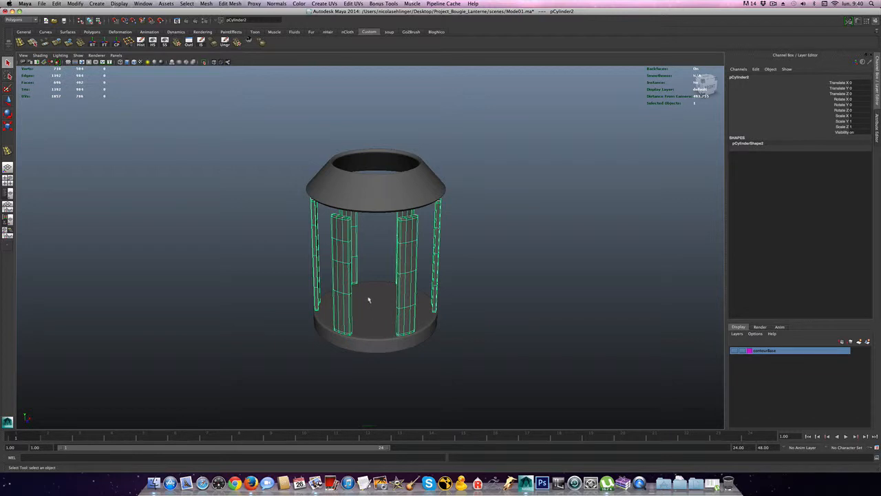
Examine the pillars in smoothed preview, then reselect them and return to the unsmoothed display
scroll(369, 299, "down", 3)
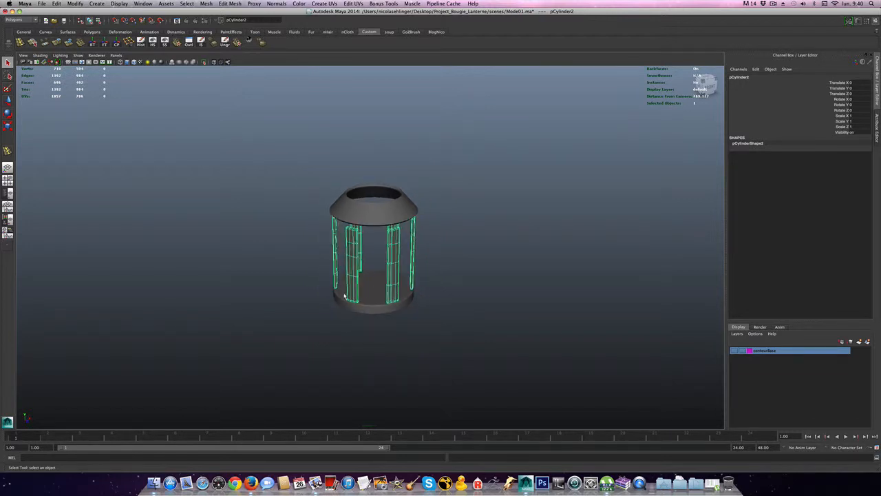
left_click_drag(345, 295, 362, 287, "alt")
scroll(362, 286, "up", 4)
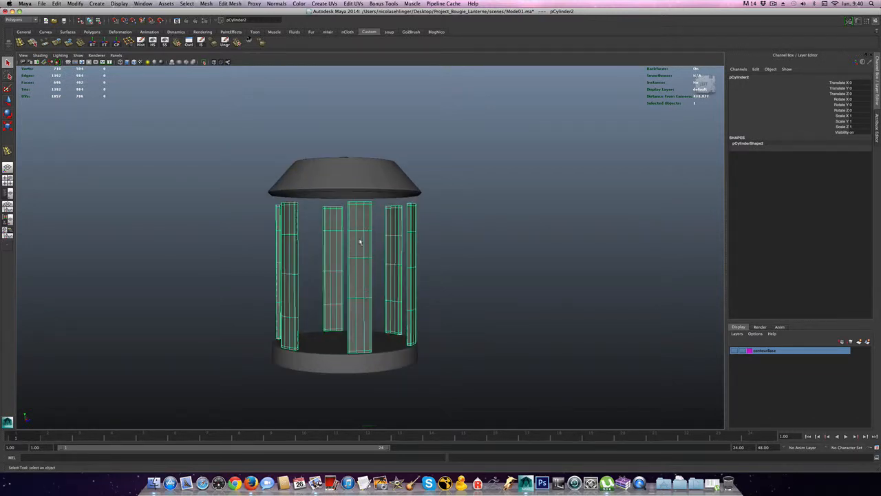
left_click_drag(345, 269, 369, 276, "alt")
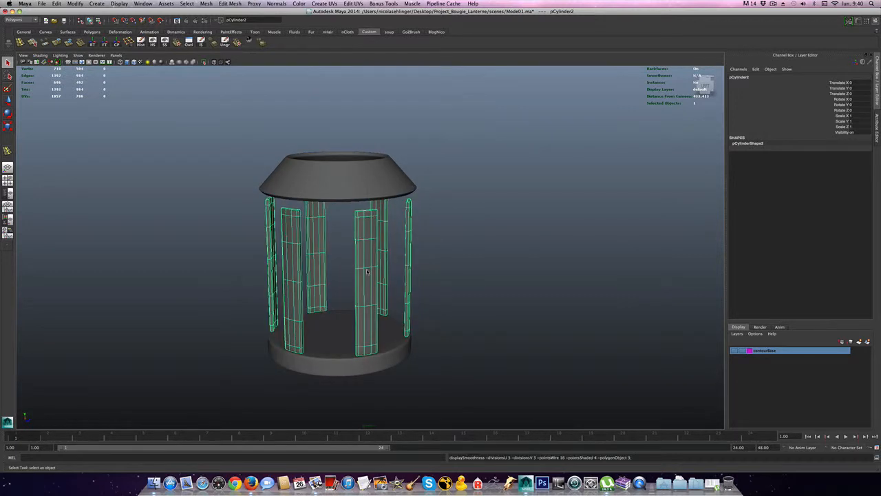
left_click(441, 259)
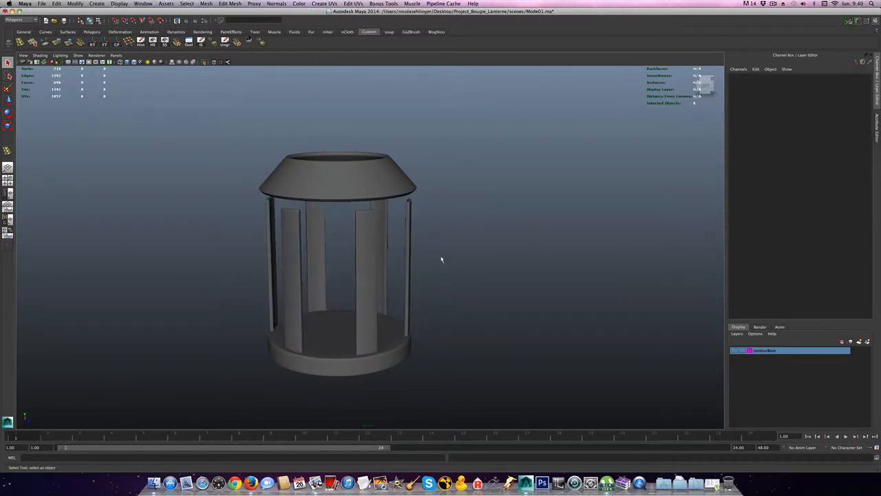
left_click(370, 273)
key("1")
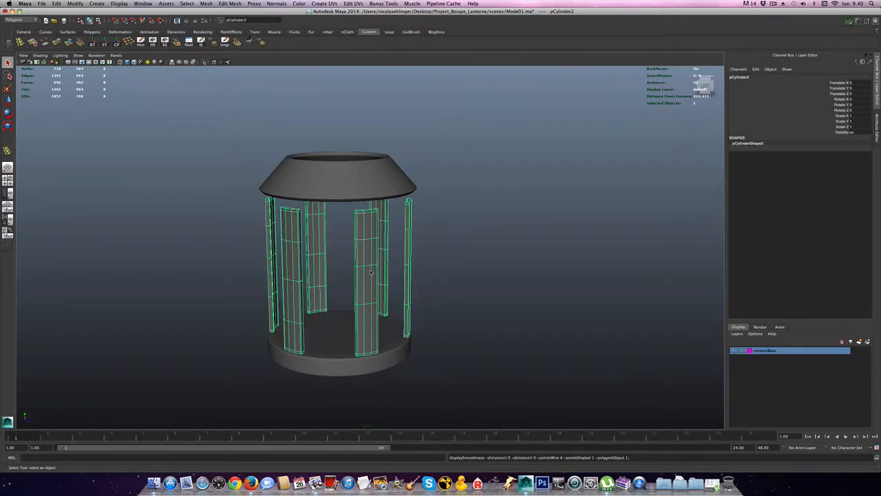
Move the pillars straight down about 1.1 units toward the lantern's base
key("w")
left_click_drag(337, 243, 338, 246)
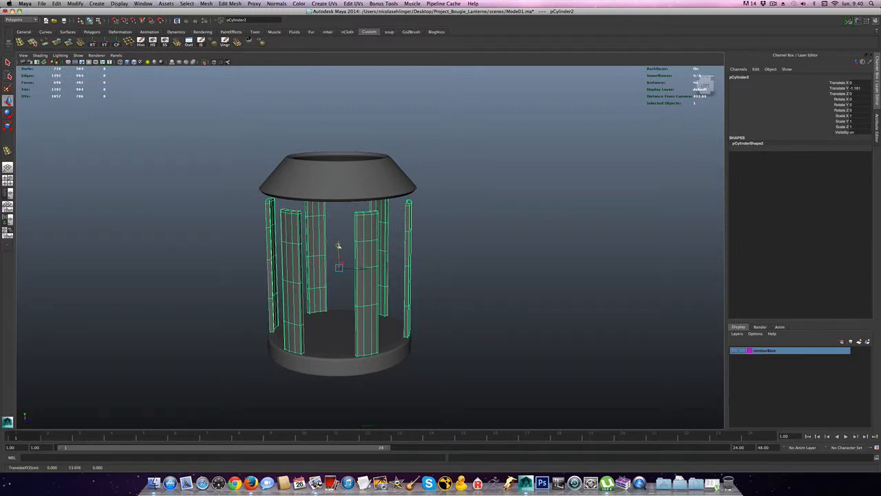
Lower the roof slightly onto the pillars, check the fit and return the roof to unsmoothed display
left_click(348, 192)
left_click_drag(338, 151, 338, 156)
right_click_drag(338, 156, 360, 231, "alt")
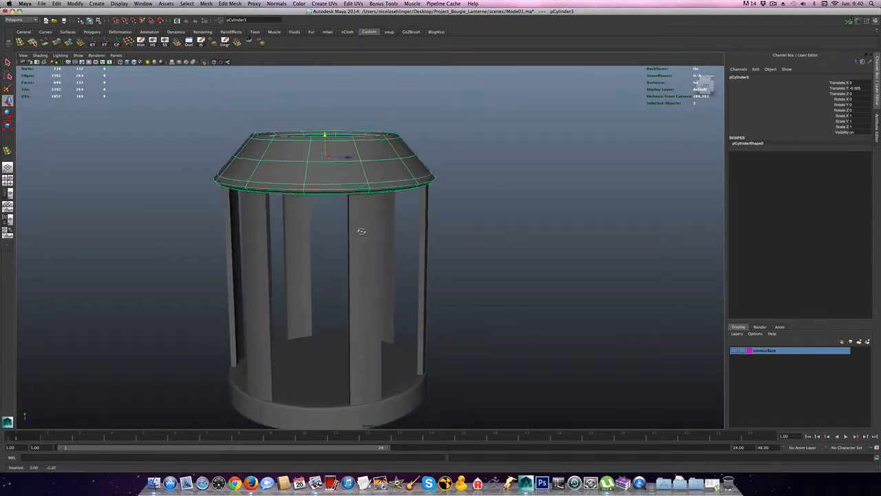
scroll(355, 234, "up", 6)
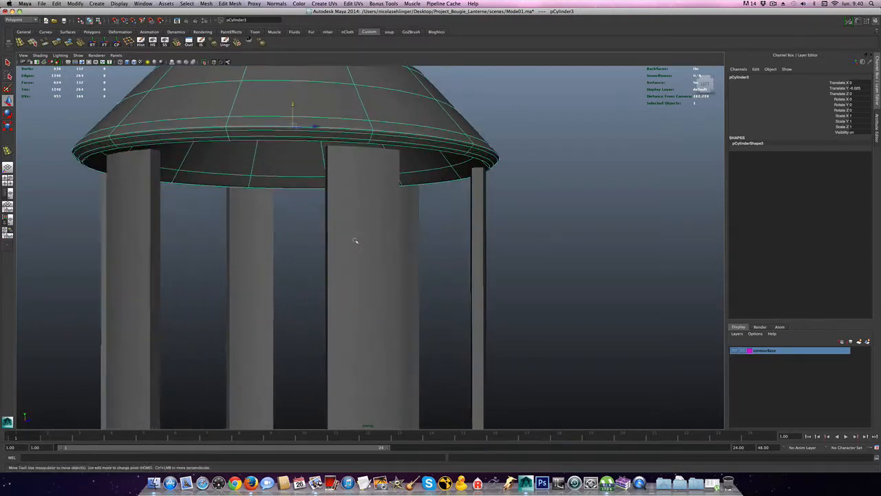
left_click_drag(355, 240, 366, 241, "alt")
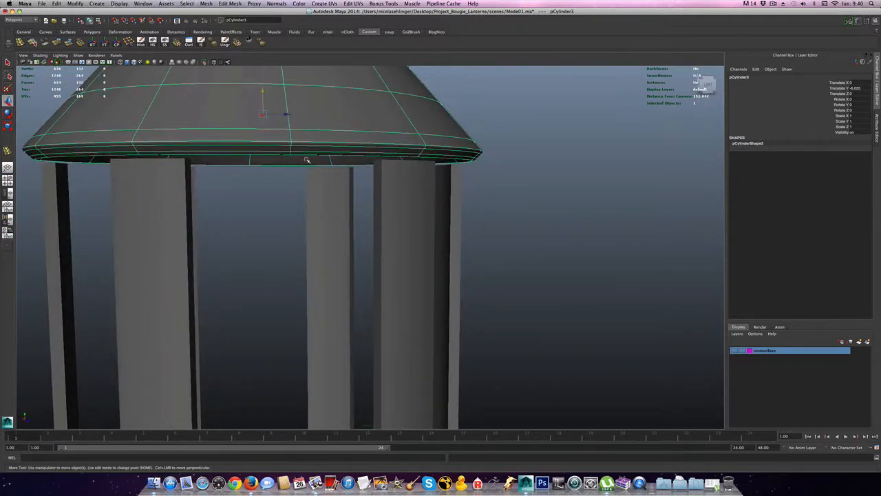
key("1")
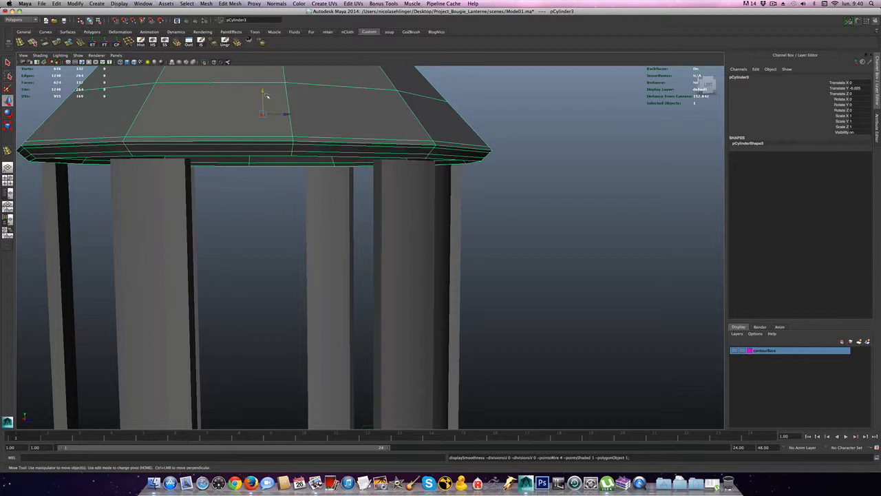
Select the face loops around the roof's inner wall and scale them uniformly inward to thicken the rim over the pillars
left_click_drag(289, 114, 310, 108, "alt")
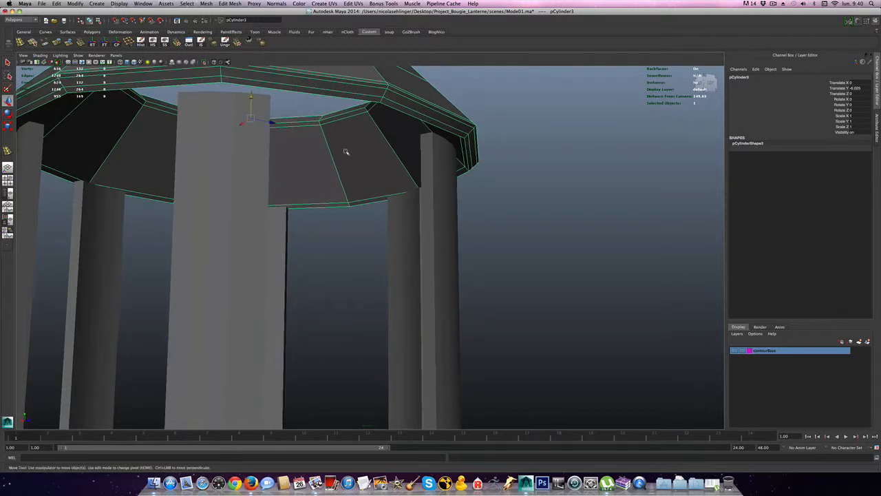
right_click_drag(344, 153, 346, 163)
double_click(346, 161)
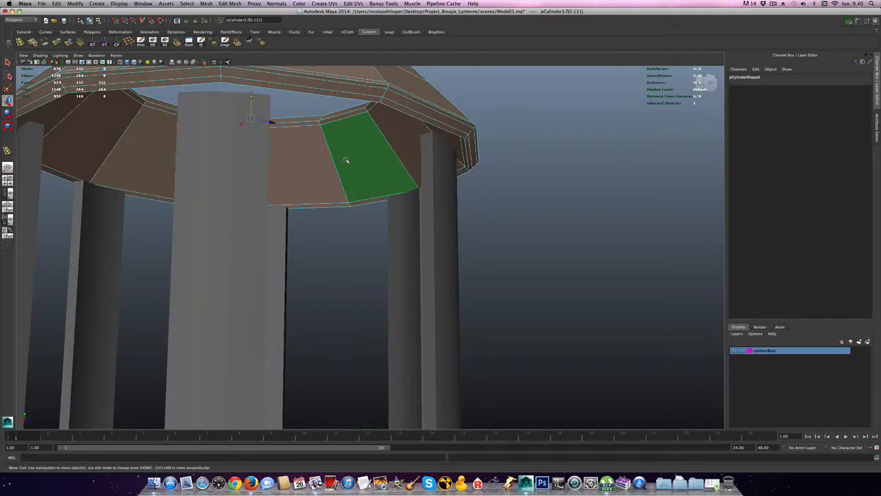
left_click(345, 160)
double_click(314, 159, "shift")
key("shift+period")
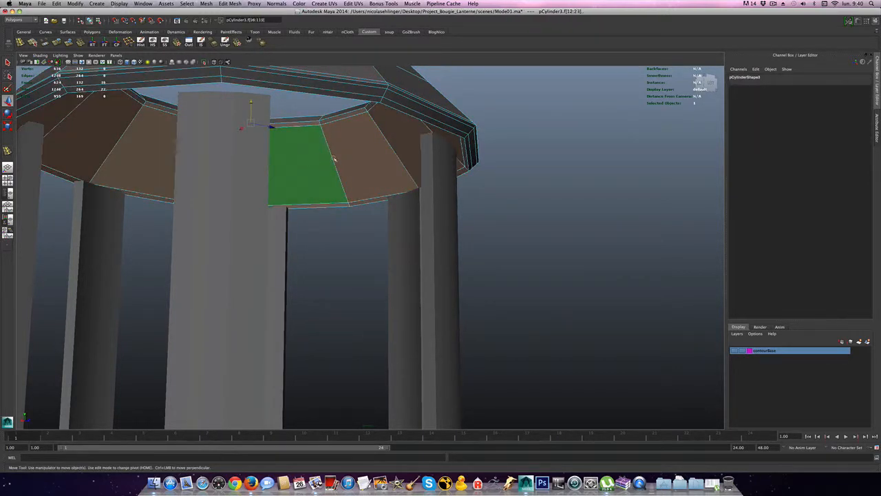
left_click_drag(355, 158, 340, 158, "alt")
key("r")
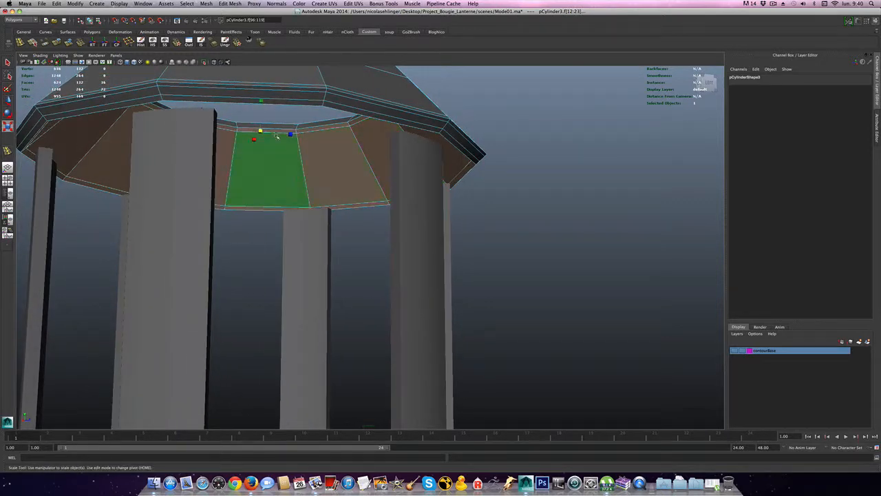
left_click_drag(259, 129, 225, 138)
left_click_drag(315, 168, 268, 170, "alt")
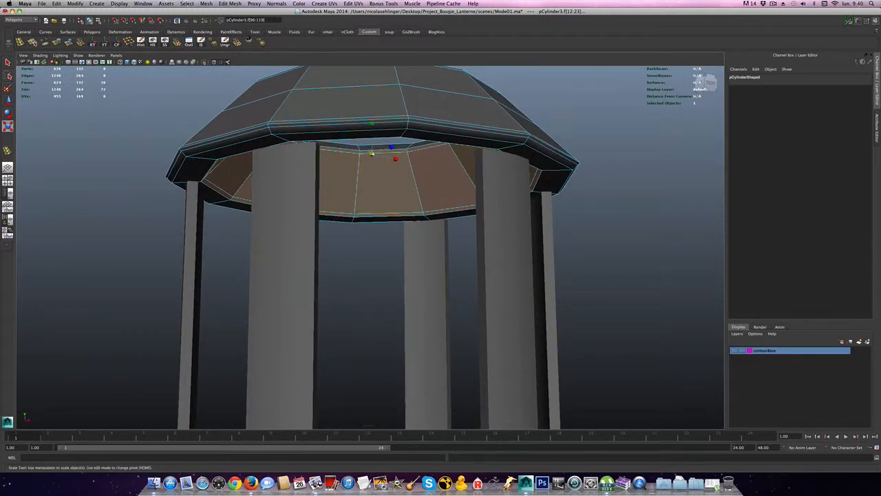
left_click_drag(275, 172, 360, 179, "alt")
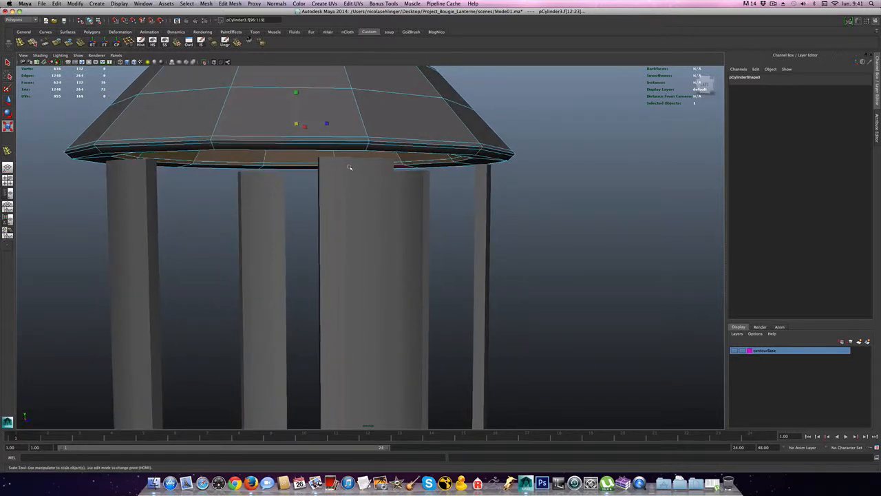
scroll(349, 167, "down", 3)
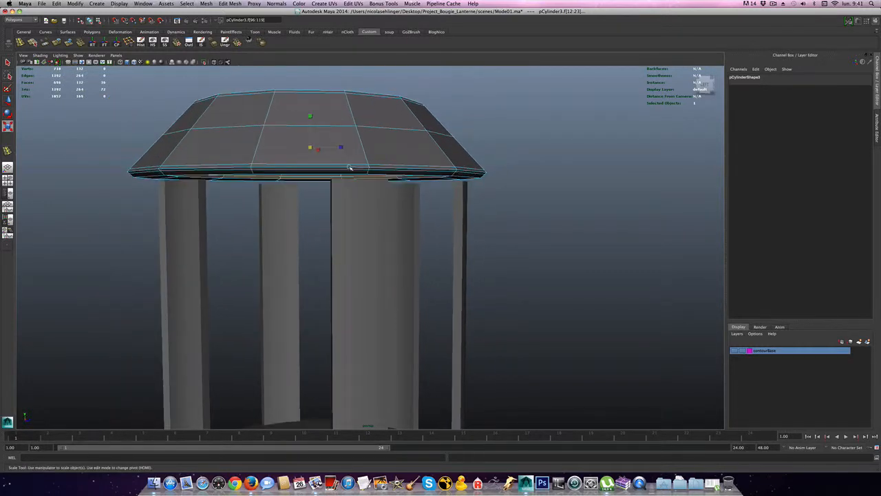
Insert supporting edge loops around the rim of the roof's upper opening
left_click_drag(349, 168, 326, 200, "alt")
middle_click_drag(326, 200, 338, 247, "alt")
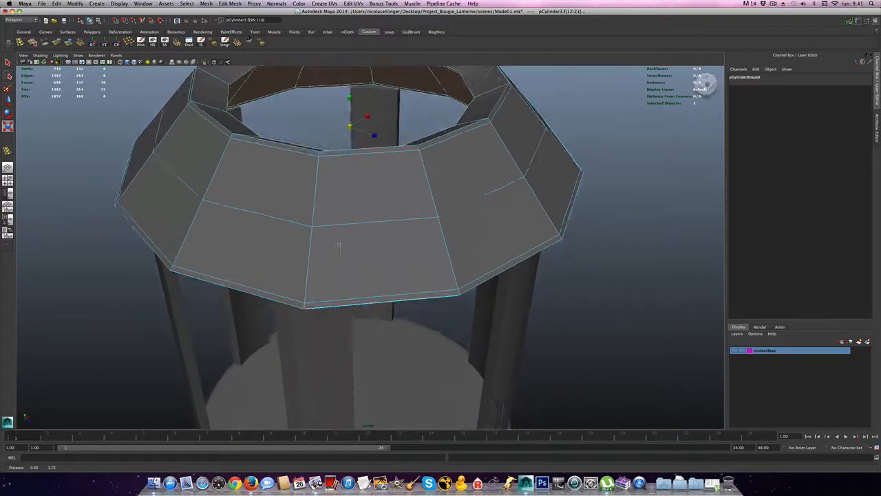
mouse_move(338, 247)
left_mouse_down("alt")
mouse_move(360, 262)
mouse_move(329, 251)
left_mouse_up("alt")
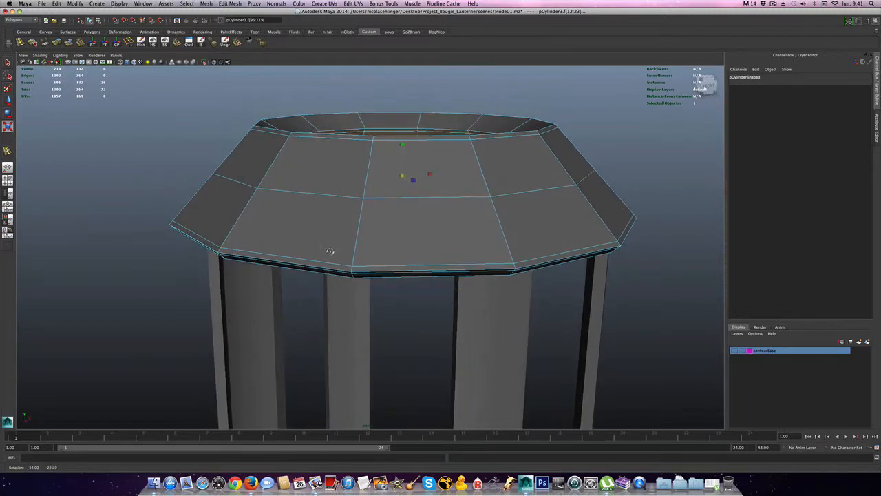
left_click_drag(336, 213, 311, 225, "alt")
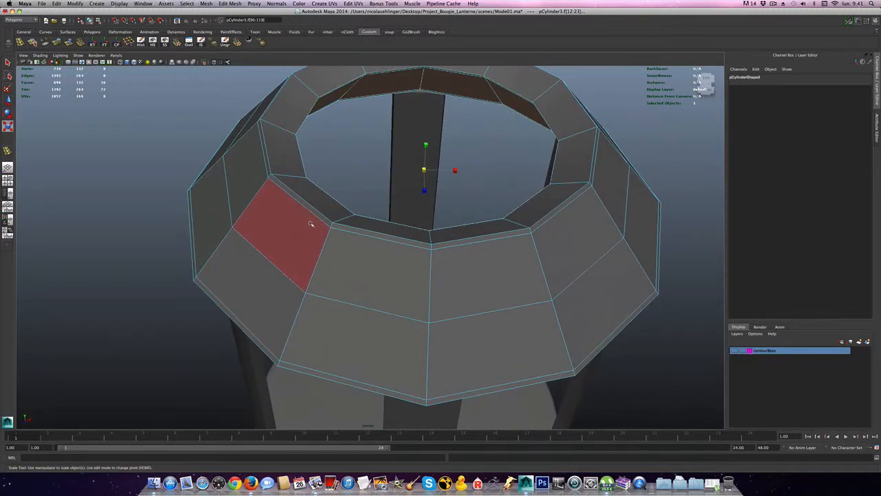
left_click(21, 43)
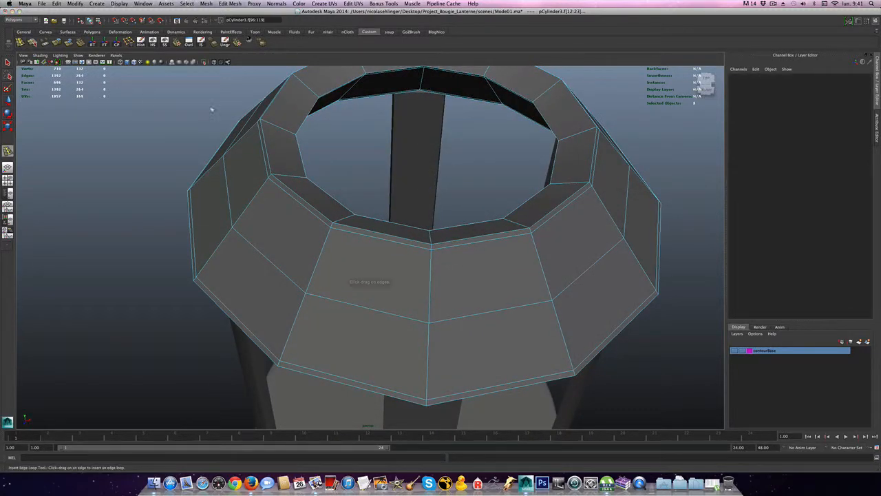
mouse_move(279, 128)
left_mouse_down()
mouse_move(261, 124)
mouse_move(297, 135)
mouse_move(266, 102)
mouse_move(280, 117)
left_mouse_up()
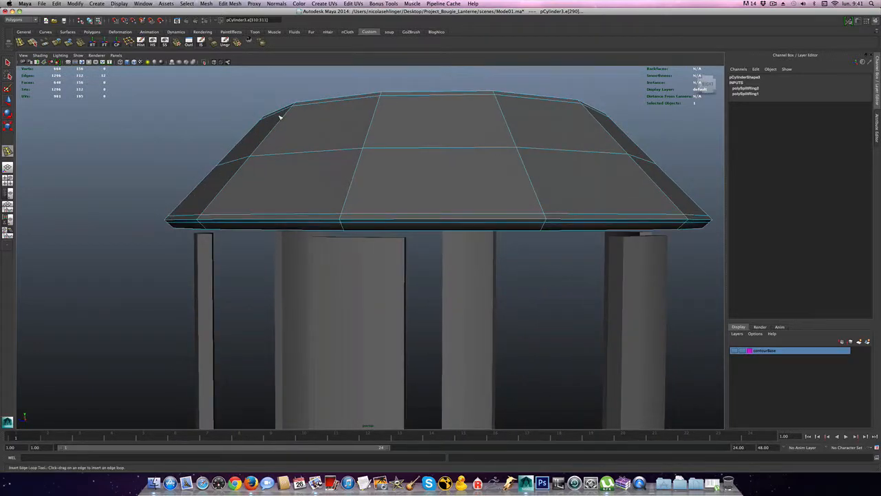
Show the roof in smoothed preview, leave the edge loop tool and return to object mode
key("3")
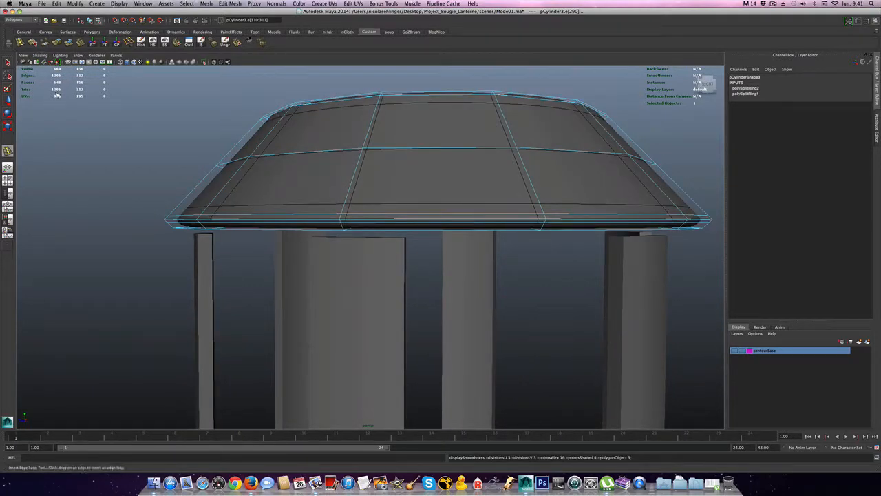
left_click(7, 63)
left_click_drag(267, 176, 296, 186, "alt")
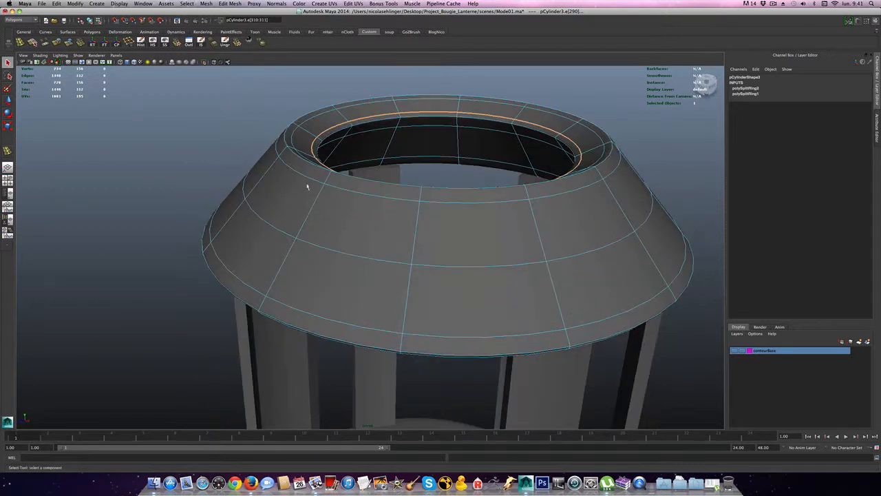
right_click_drag(307, 186, 321, 175)
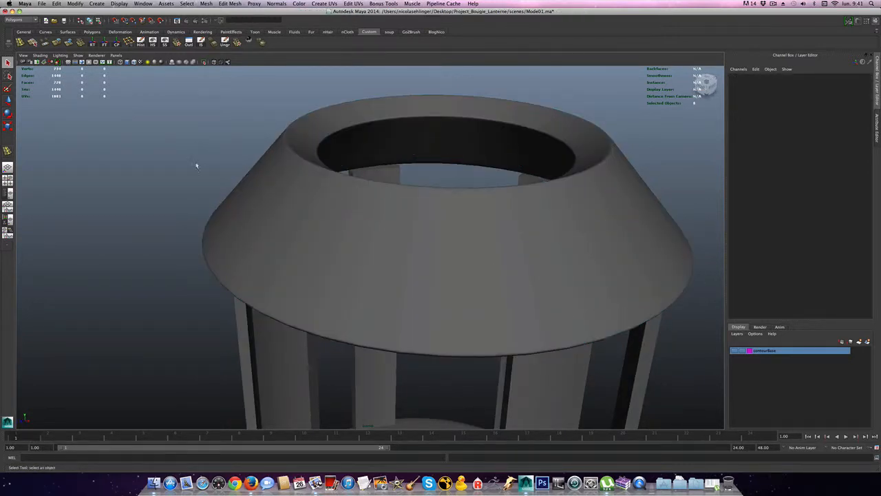
Make the hidden display layer visible and show its outer cylinder in smoothed preview
right_click_drag(205, 219, 167, 230, "alt")
middle_click_drag(182, 267, 204, 221, "alt")
left_click_drag(201, 254, 389, 277, "alt")
left_click(734, 351)
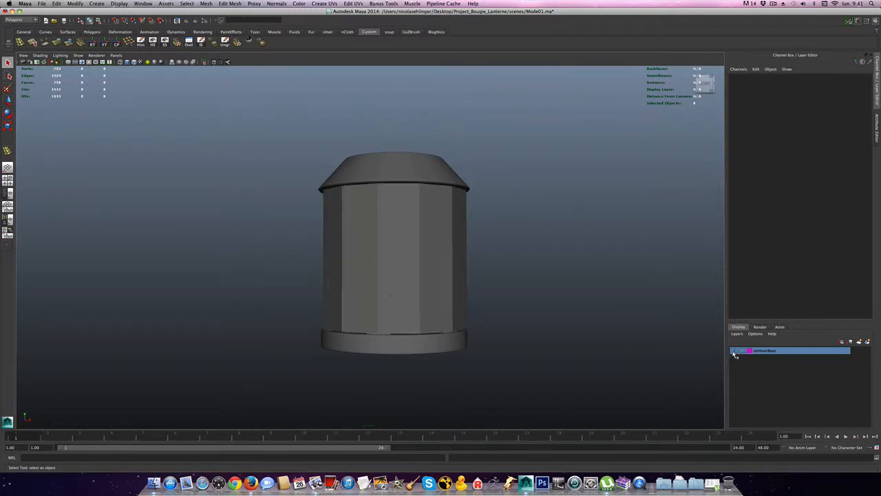
left_click_drag(507, 306, 480, 314, "alt")
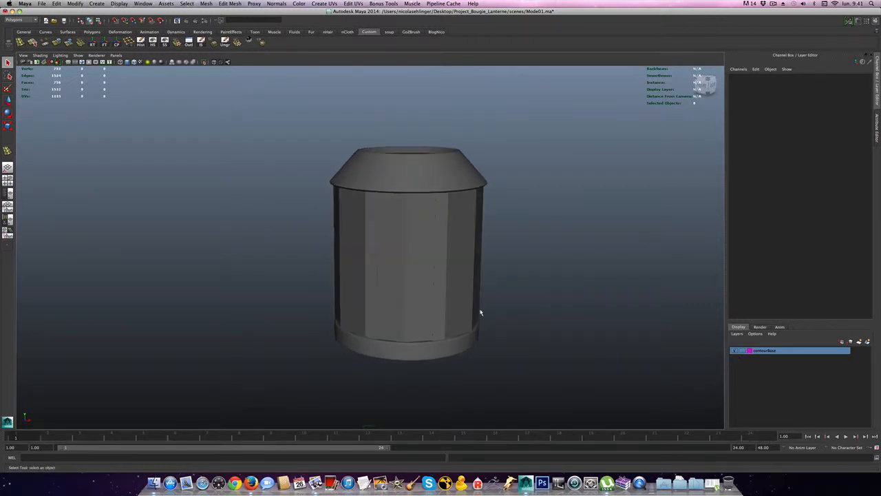
left_click(395, 264)
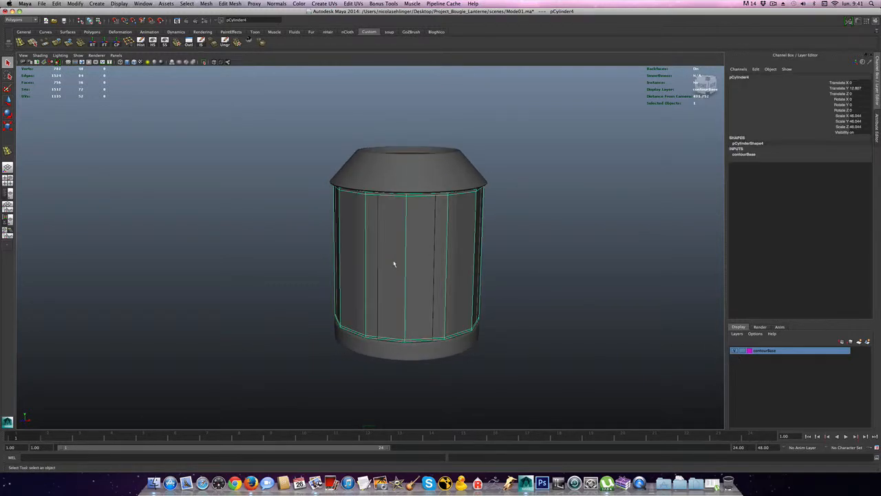
key("3")
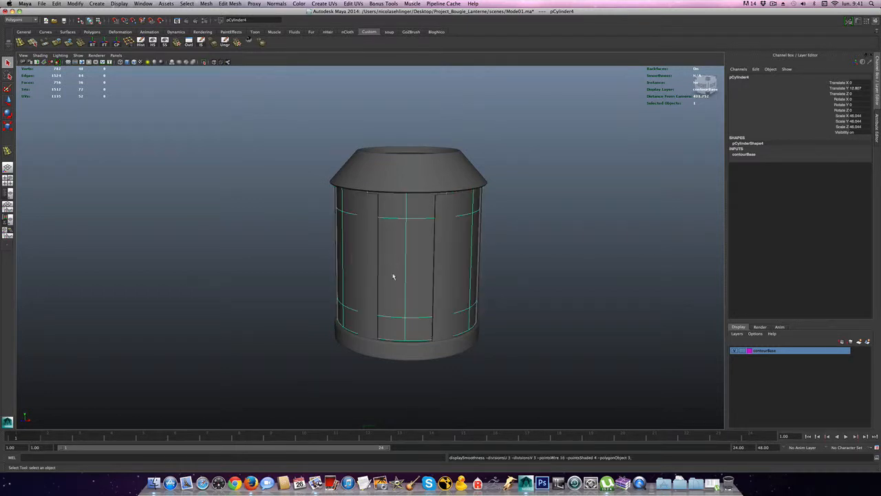
left_click_drag(393, 277, 460, 274, "alt")
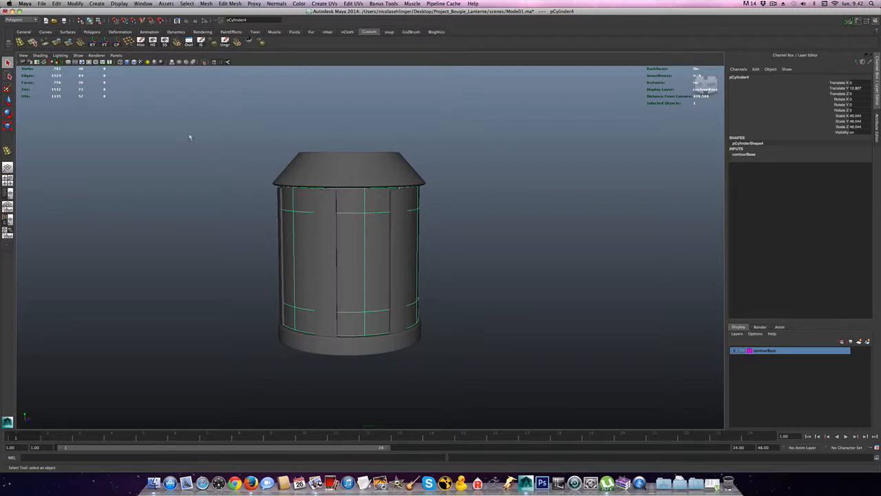
Insert a pair of vertical edge loops close to either side of four alternate vertical edges of the outer cylinder
left_click(21, 43)
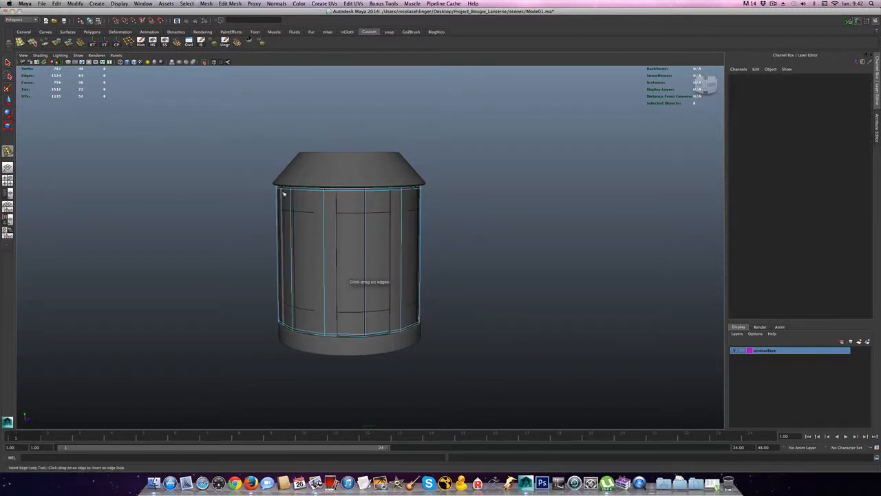
scroll(348, 230, "up", 3)
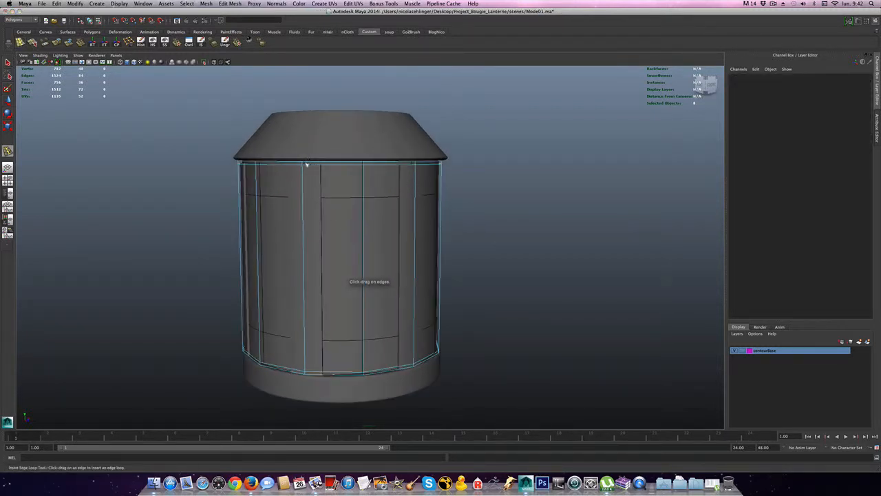
left_click_drag(307, 164, 293, 165)
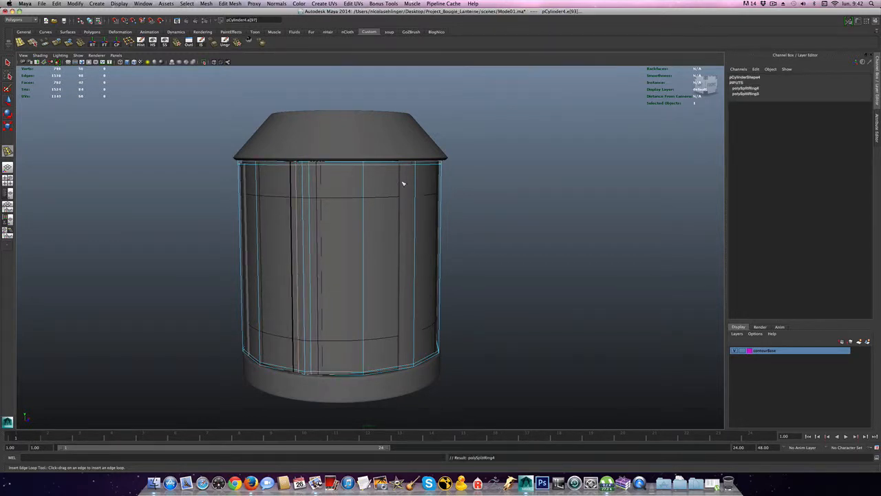
left_click_drag(404, 183, 437, 193, "alt")
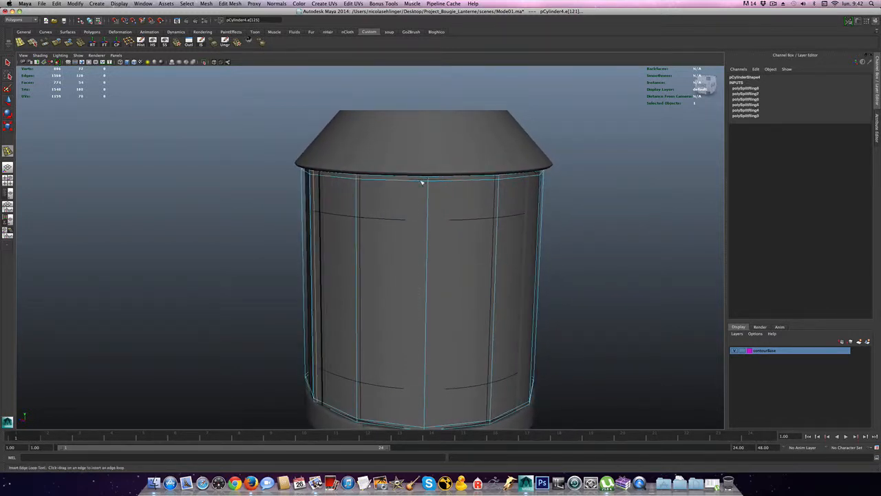
left_click(423, 181)
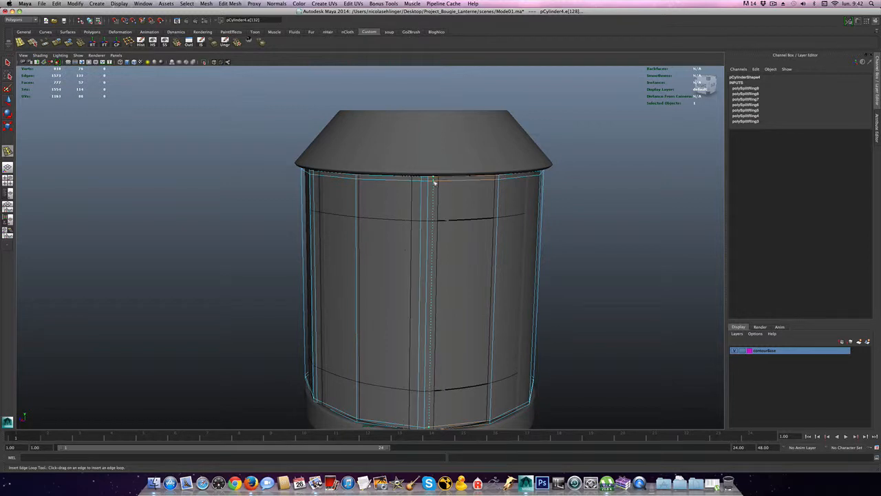
left_click(434, 181)
Insert paired vertical edge loops beside the outer cylinder's last two alternate vertical edges, then leave the edge loop tool
left_click_drag(508, 191, 451, 186, "alt")
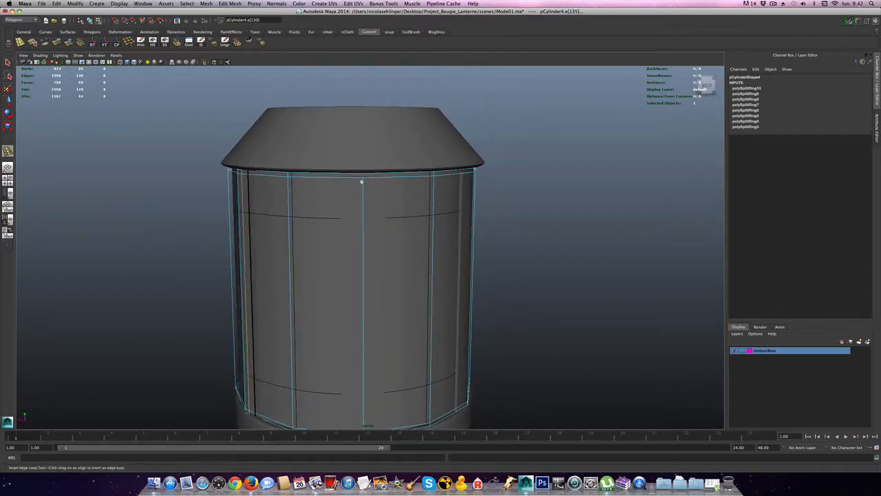
left_click(358, 179)
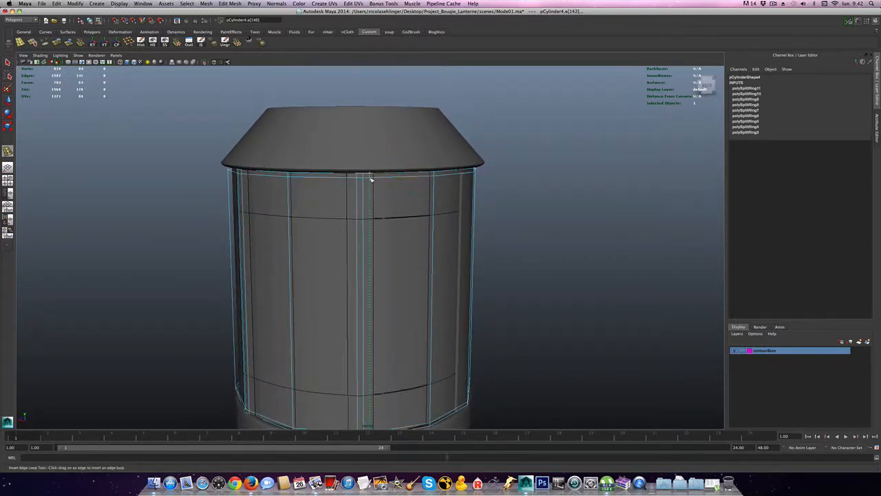
left_click(371, 180)
left_click_drag(407, 191, 369, 190, "alt")
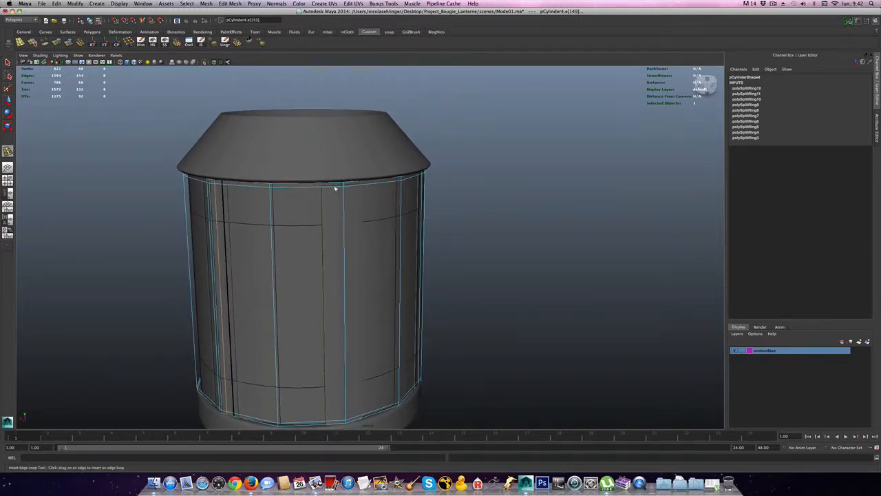
left_click(339, 187)
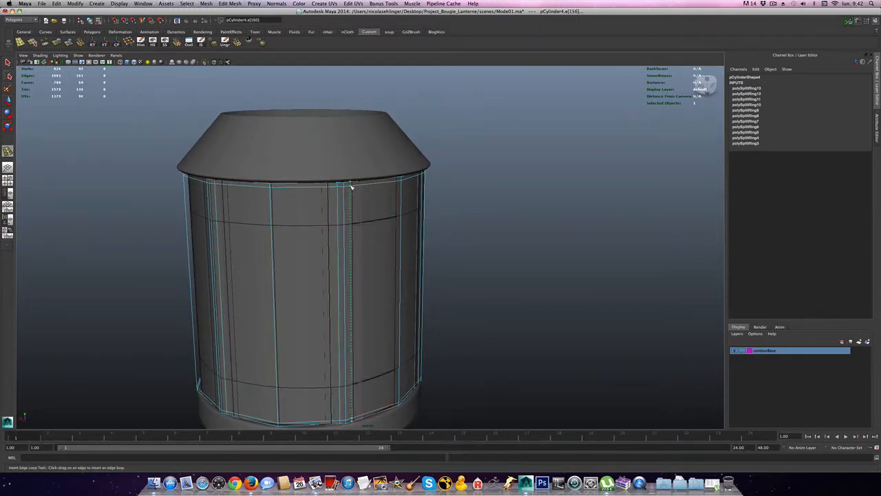
left_click(351, 186)
left_click_drag(348, 188, 328, 186, "alt")
left_click_drag(416, 210, 346, 199, "alt")
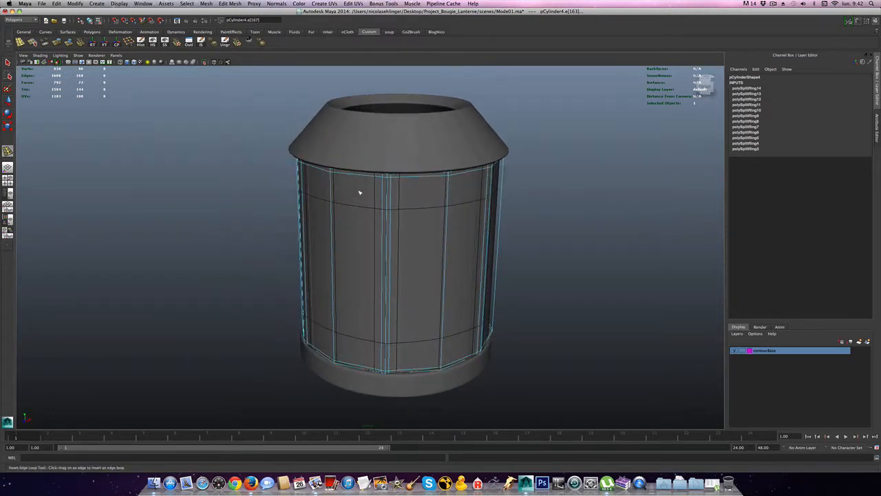
left_click(8, 62)
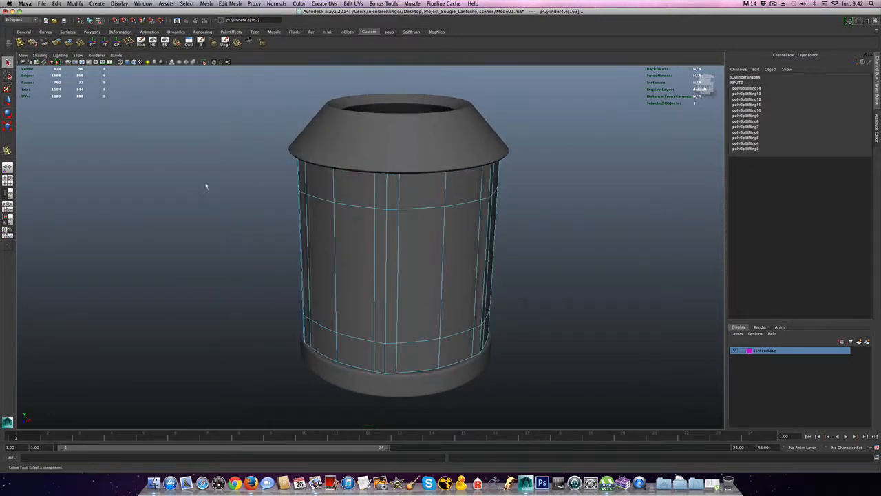
Isolate the outer cylinder in the view and switch it to face selection
right_click_drag(335, 222, 356, 214)
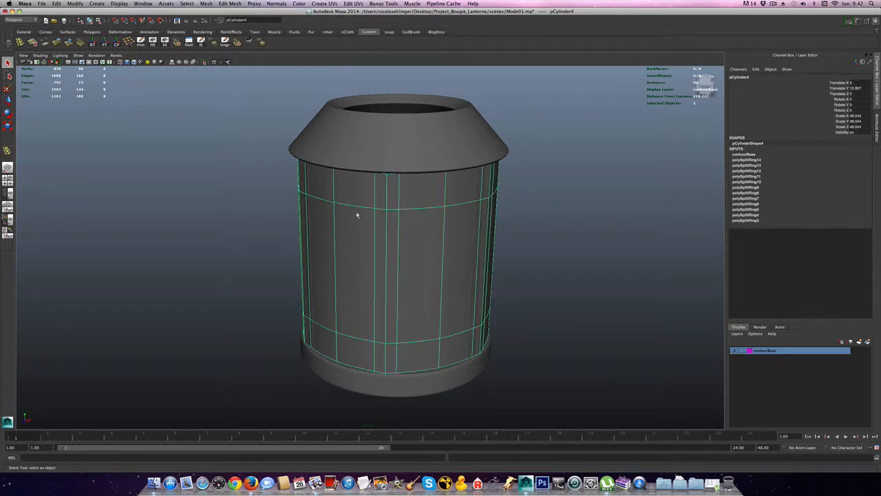
left_click(205, 63)
right_click_drag(386, 230, 390, 249)
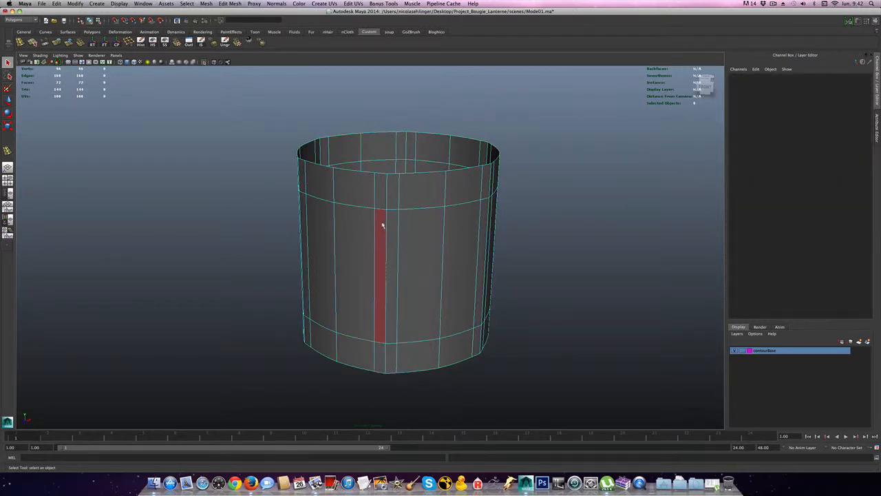
Delete the two narrow full-height face columns flanking one of the outer cylinder's alternate vertical edges
left_click(381, 190)
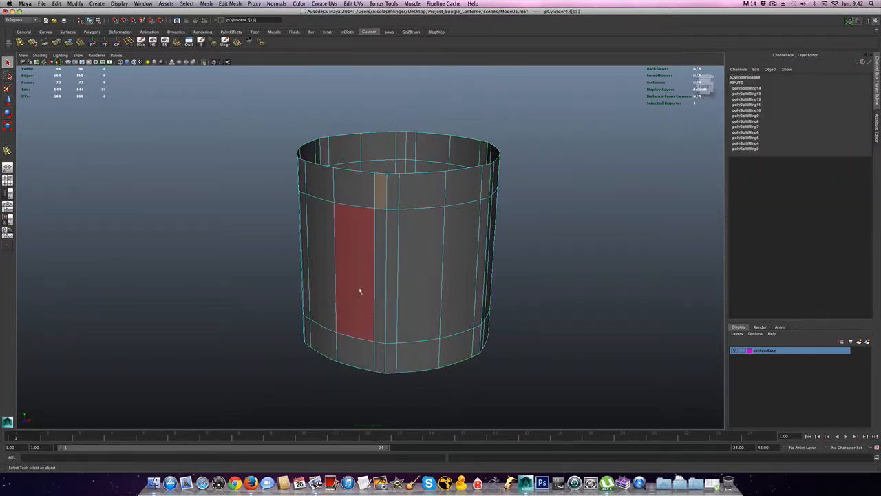
double_click(382, 368, "shift")
left_click(392, 197, "shift")
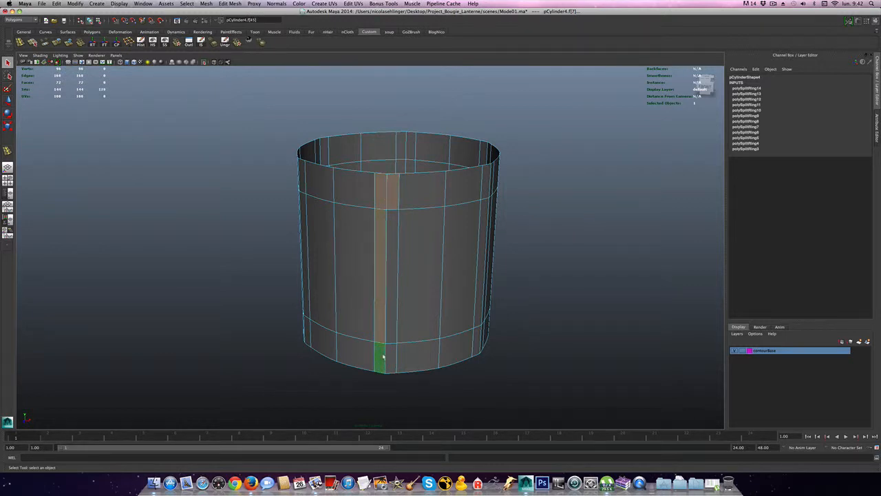
double_click(383, 356, "shift")
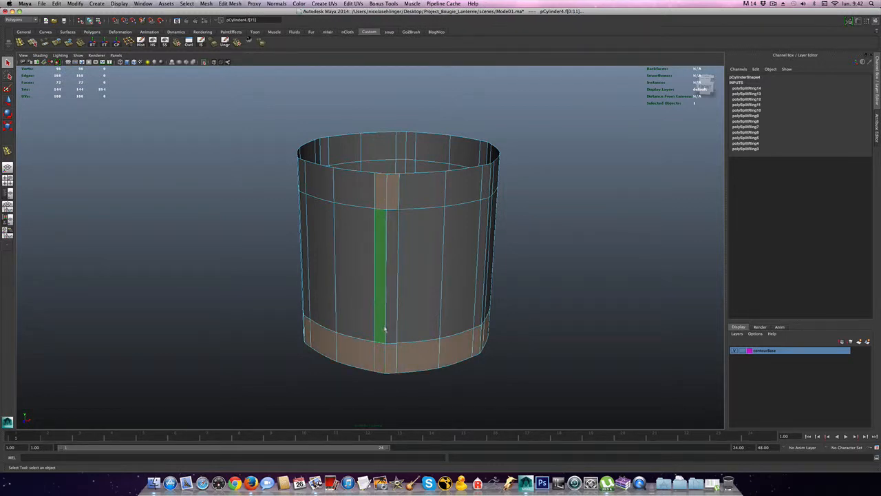
key("ctrl+z")
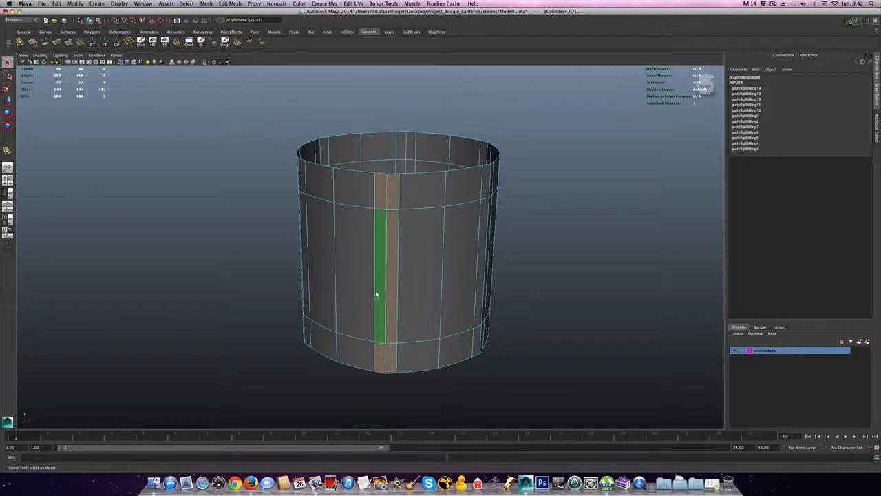
key("Delete")
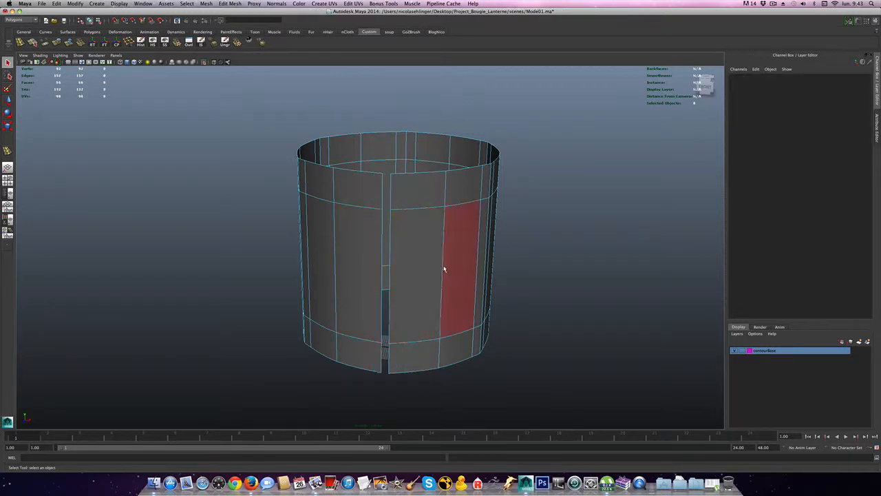
Select the narrow full-height face columns flanking the next two alternate vertical edges of the outer cylinder
left_click_drag(444, 269, 425, 250, "alt")
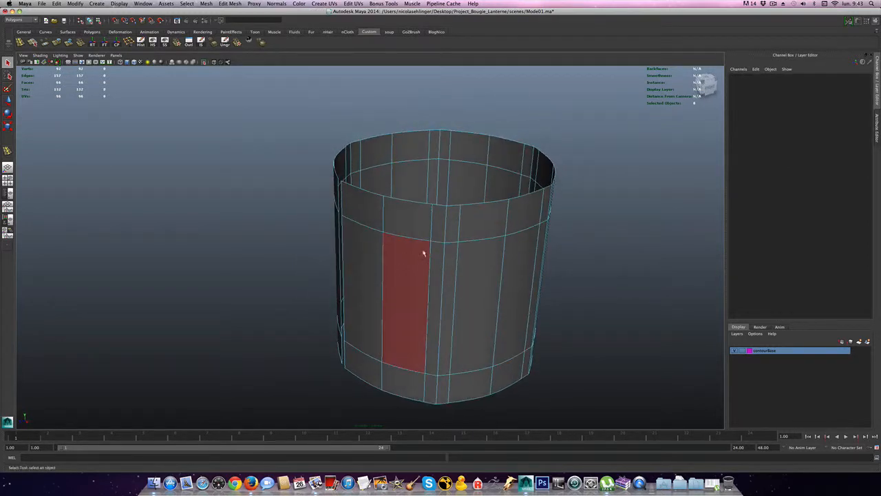
left_click(448, 233)
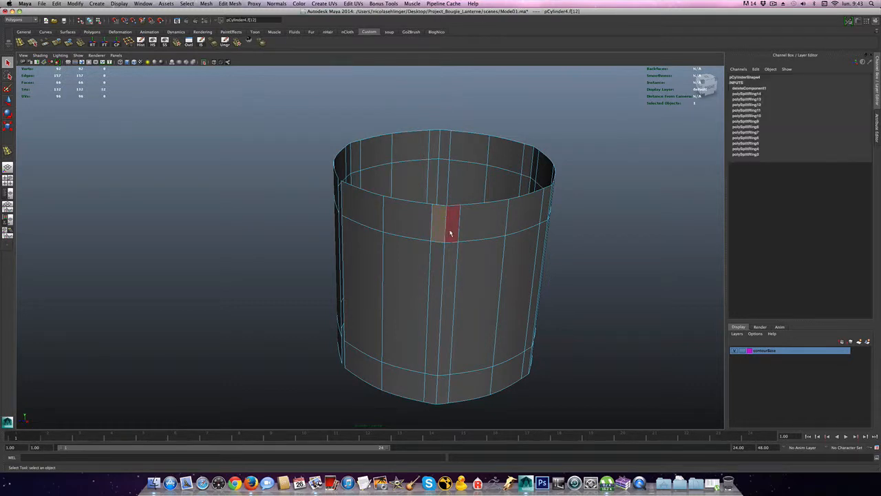
left_click(445, 282, "shift")
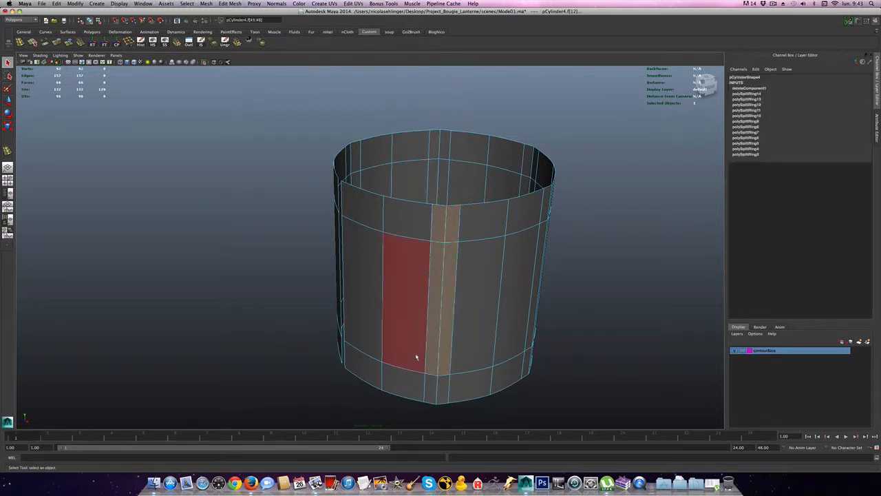
left_click(432, 394, "shift")
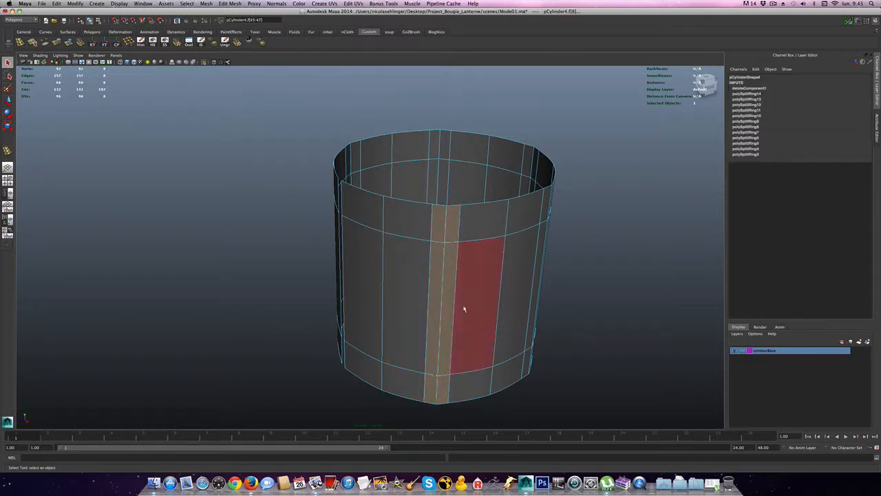
left_click_drag(493, 271, 440, 244, "alt")
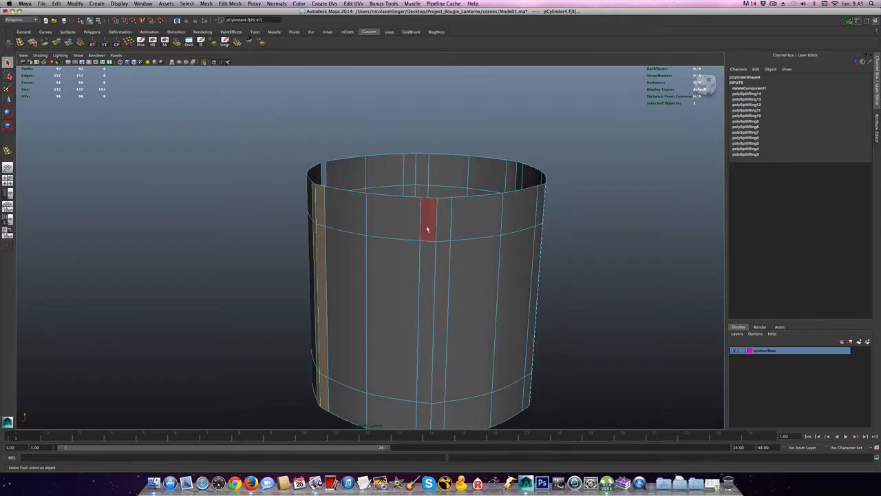
double_click(443, 255, "shift")
double_click(431, 244, "shift")
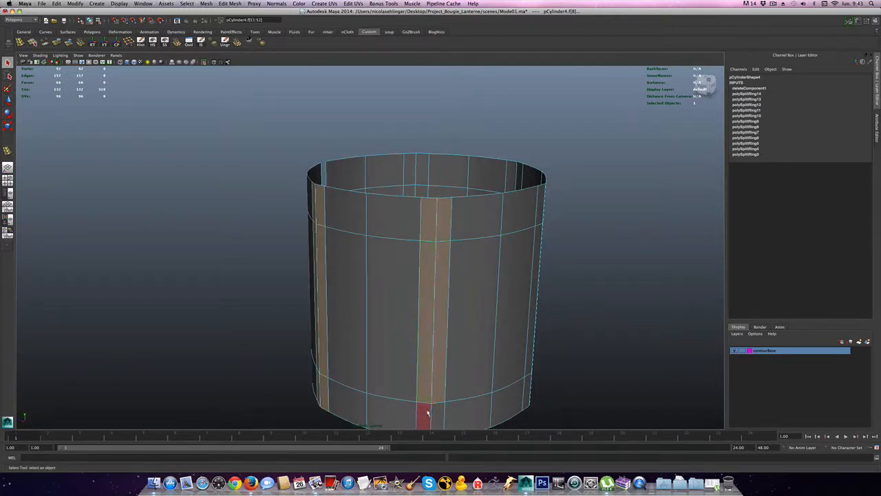
left_click(436, 417, "shift")
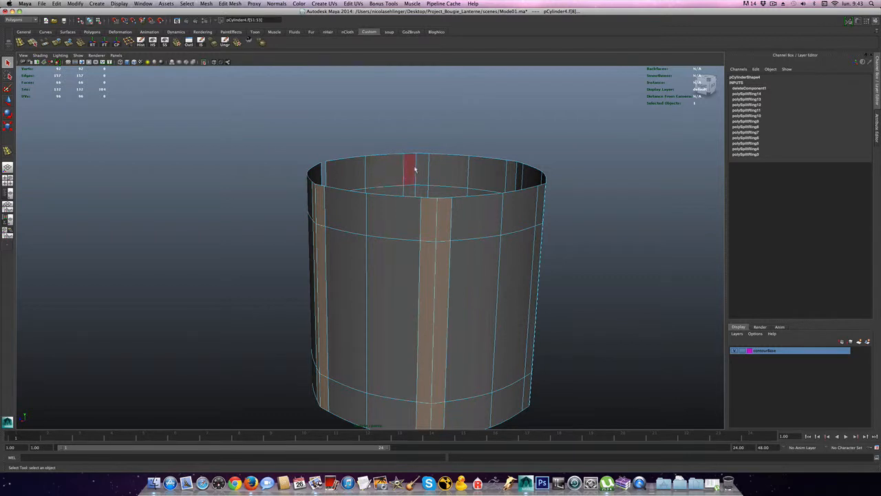
Add the narrow face columns beside two further alternate vertical edges of the outer cylinder to the selection
left_click_drag(477, 237, 351, 196, "alt")
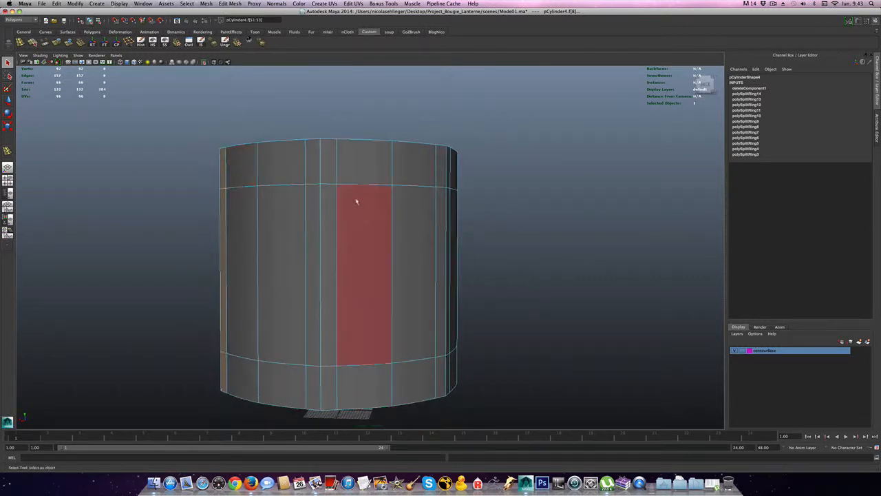
left_click(317, 169, "shift")
left_click(327, 178, "shift")
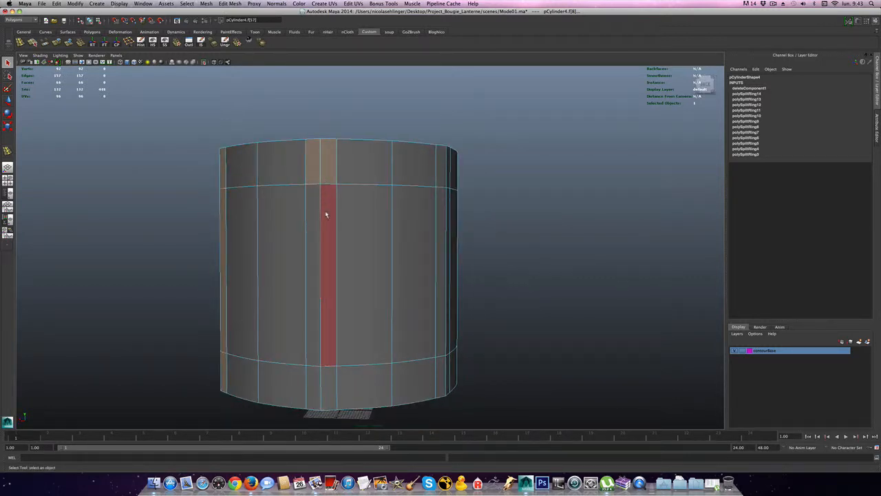
left_click(326, 212, "shift")
left_click(318, 214, "shift")
left_click(315, 378, "shift")
left_click(327, 376, "shift")
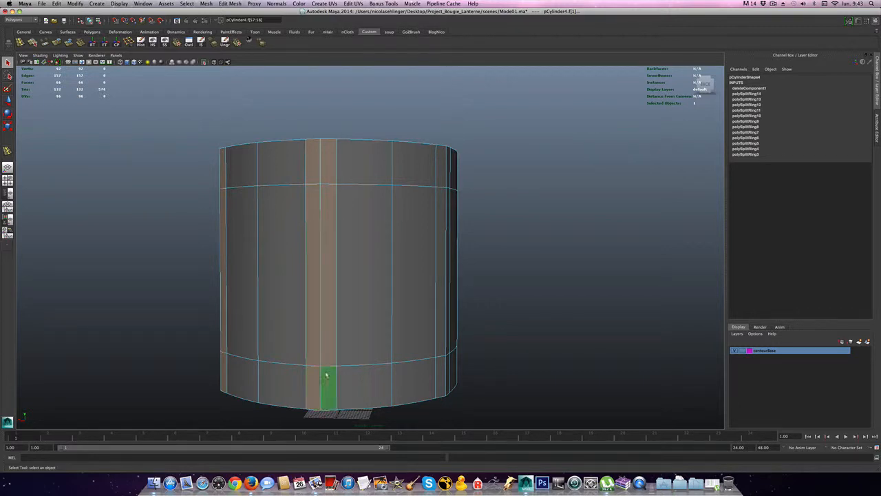
left_click_drag(398, 271, 328, 197, "alt")
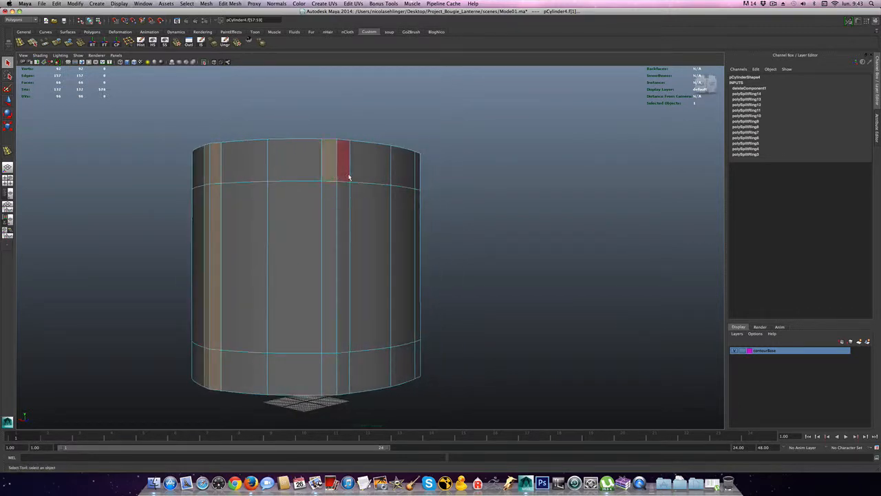
left_click(339, 174, "shift")
left_click(340, 228, "shift")
left_click(333, 233, "shift")
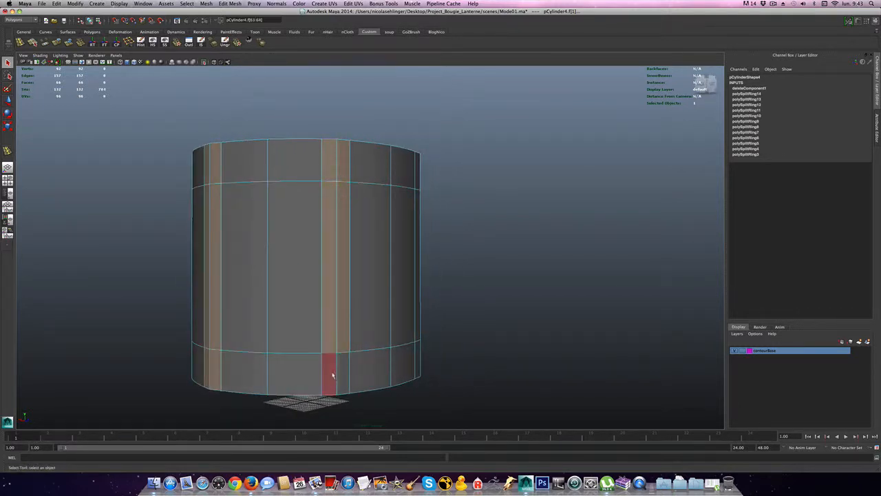
left_click(339, 378, "shift")
Add the last pair of narrow face columns to the selection and delete all selected columns, leaving vertical gaps between panels
left_click_drag(404, 294, 327, 203, "alt")
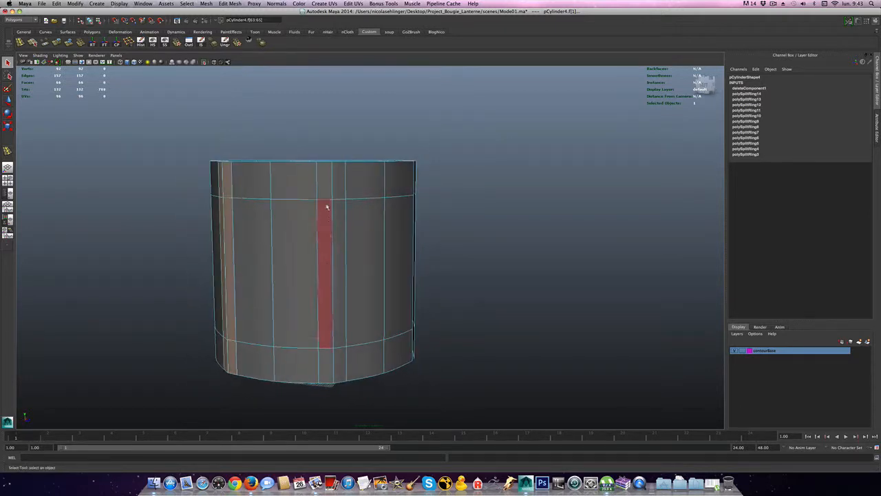
left_click(331, 189, "shift")
left_click(338, 179, "shift")
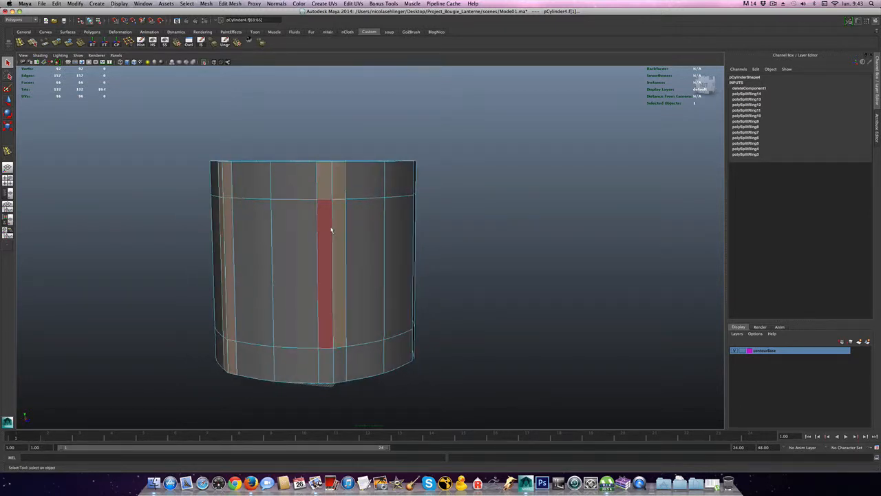
left_click(324, 318, "shift")
left_click(331, 371, "shift")
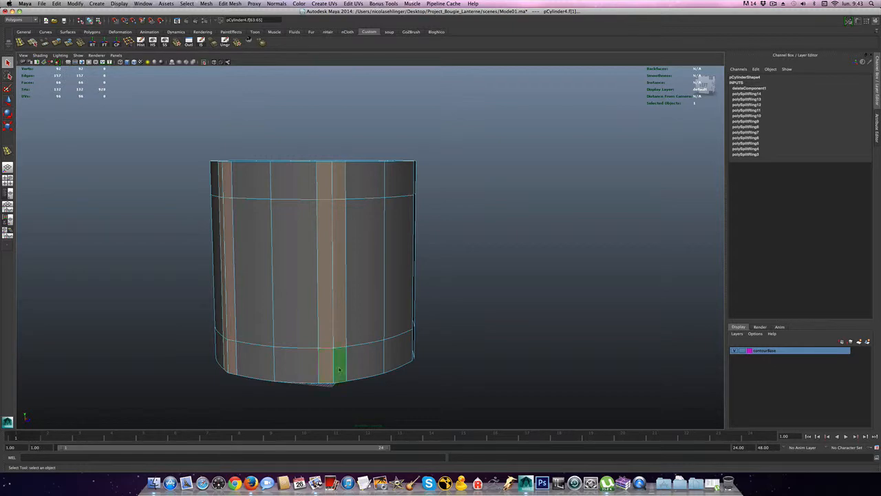
left_click_drag(332, 371, 468, 266, "alt")
key("Delete")
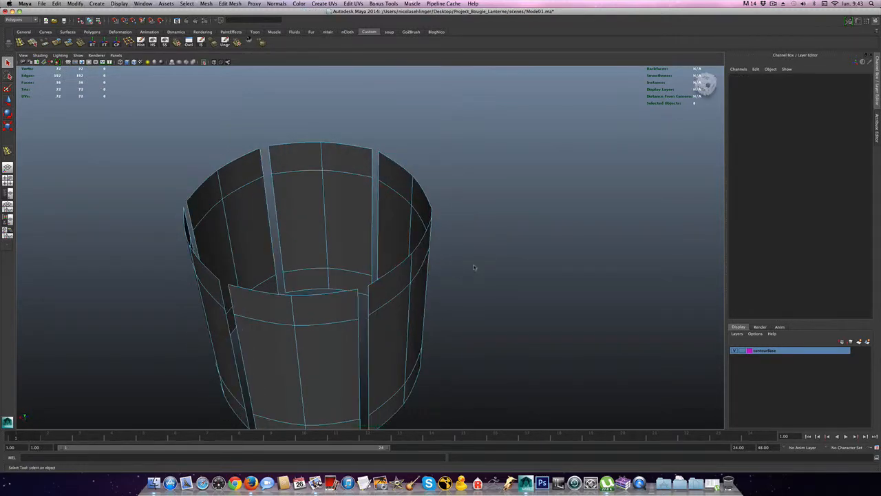
Delete the split outer cylinder's construction history in object mode and end its isolation to show the whole lantern
left_click_drag(373, 206, 332, 288, "alt")
scroll(314, 299, "down", 5)
right_click_drag(331, 287, 338, 277)
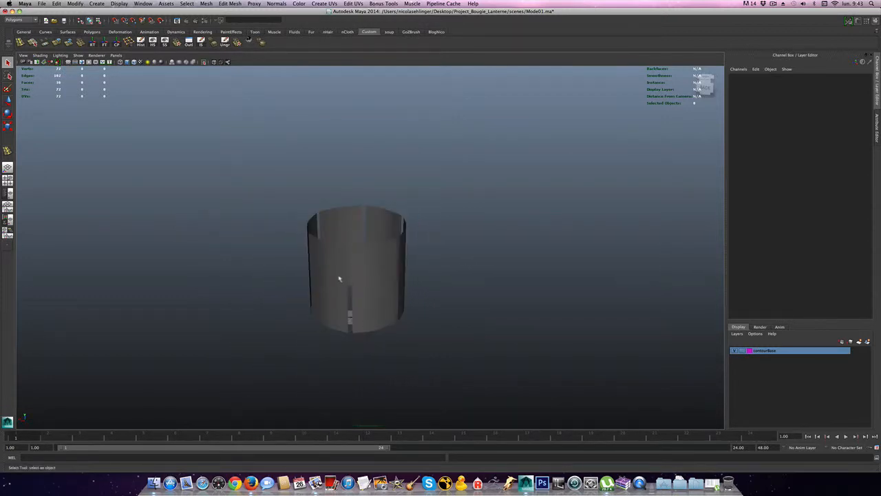
left_click(331, 275)
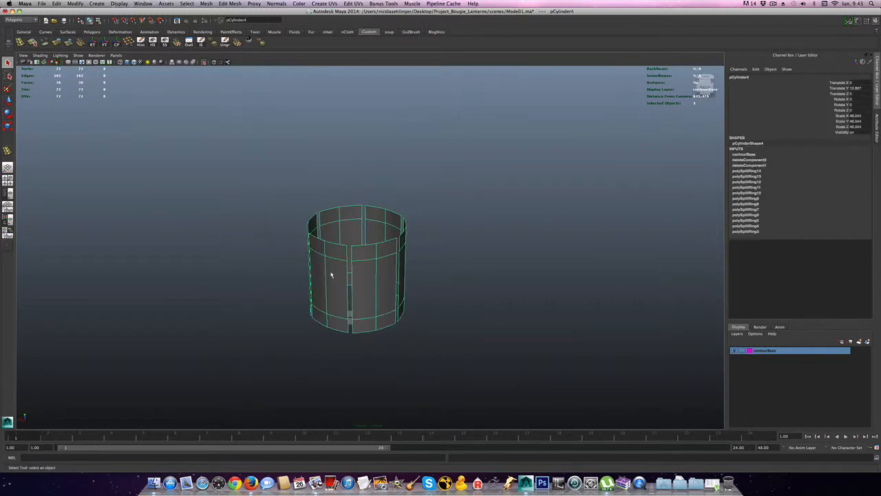
left_click(141, 44)
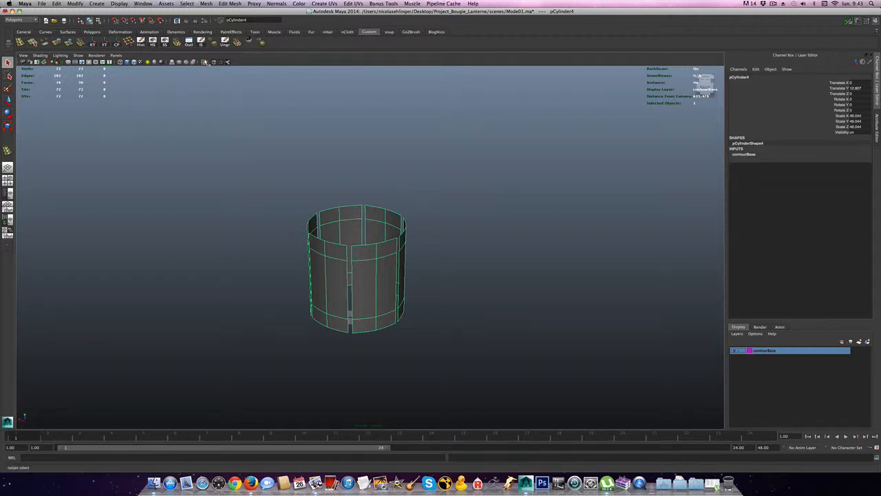
left_click(204, 61)
left_click(240, 232)
Move the bottom row of the outer cylinder's vertices slightly down into the lantern's base
scroll(241, 232, "up", 5)
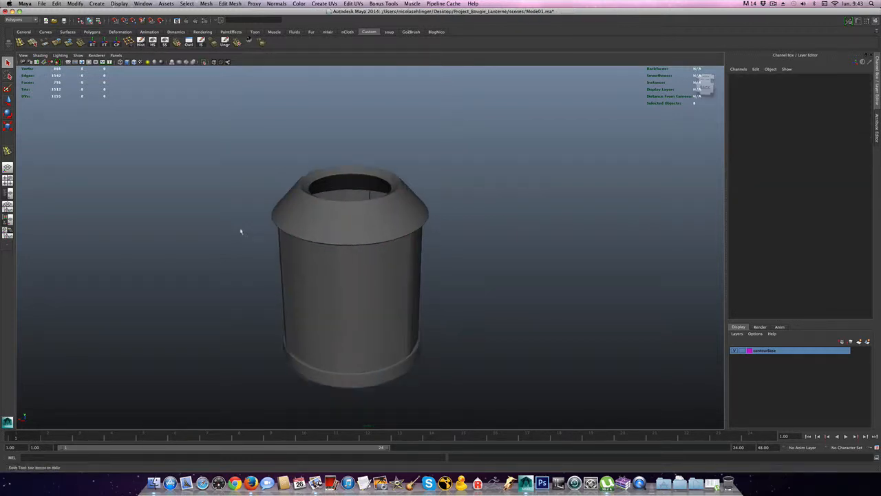
left_click_drag(221, 241, 203, 237, "alt")
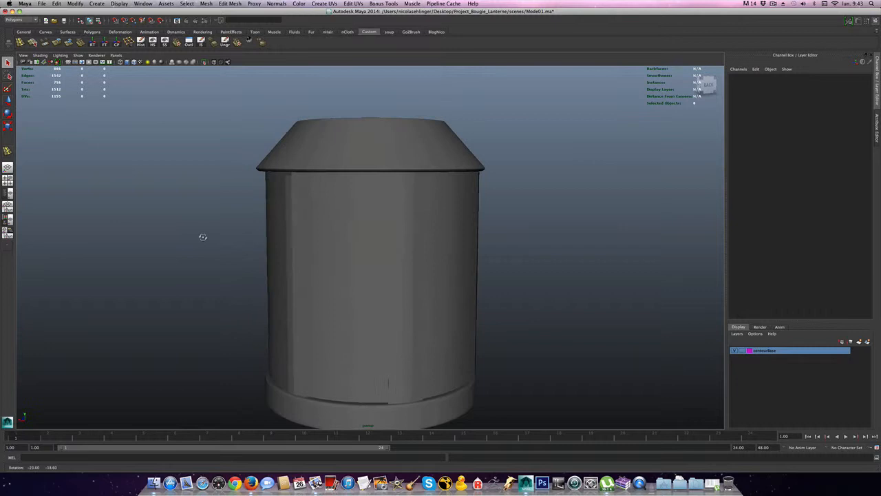
left_click(359, 332)
left_click_drag(370, 319, 321, 291, "alt")
middle_click_drag(321, 291, 358, 221, "alt")
scroll(358, 221, "up", 4)
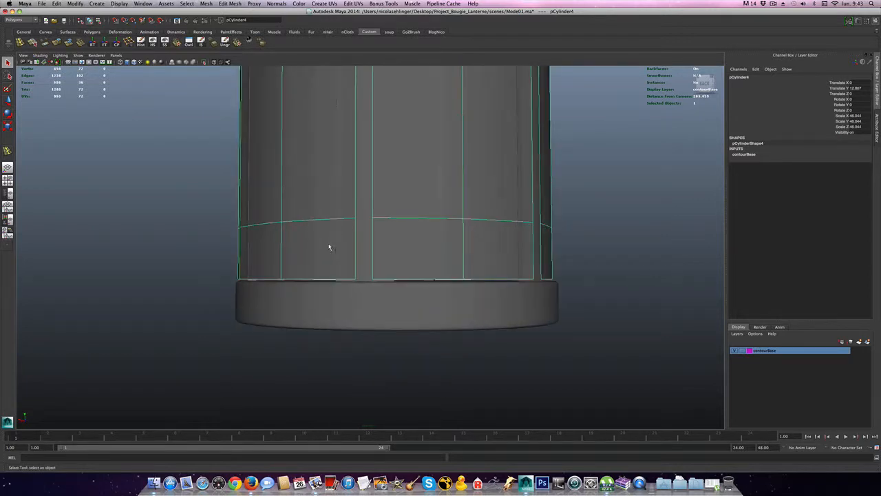
right_click_drag(422, 247, 358, 257)
left_click_drag(214, 243, 663, 363)
key("w")
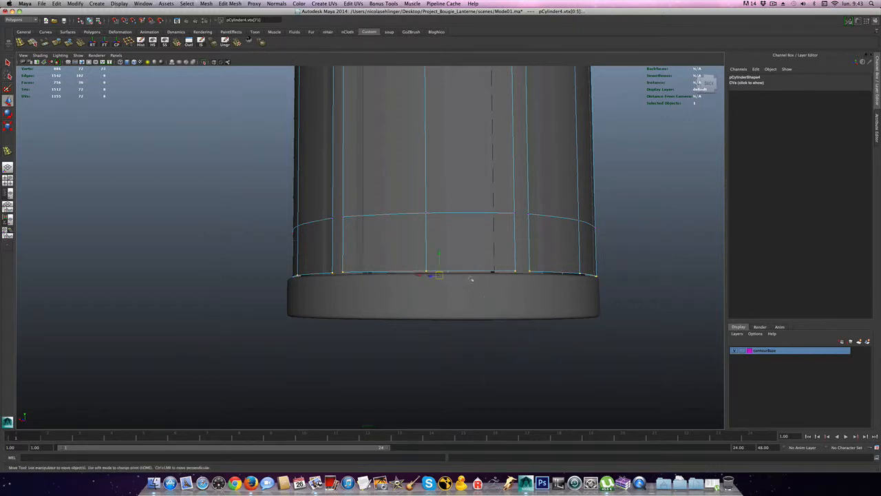
left_click_drag(438, 253, 438, 258)
Move the top row of the outer cylinder's vertices slightly up under the roof
middle_click_drag(439, 244, 428, 342, "alt")
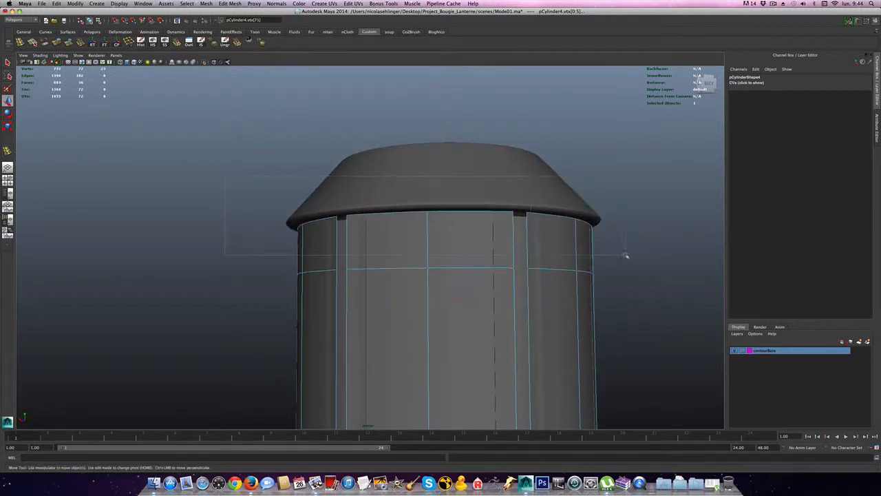
key("Up")
left_click_drag(439, 210, 438, 205)
left_click_drag(457, 268, 489, 271, "alt")
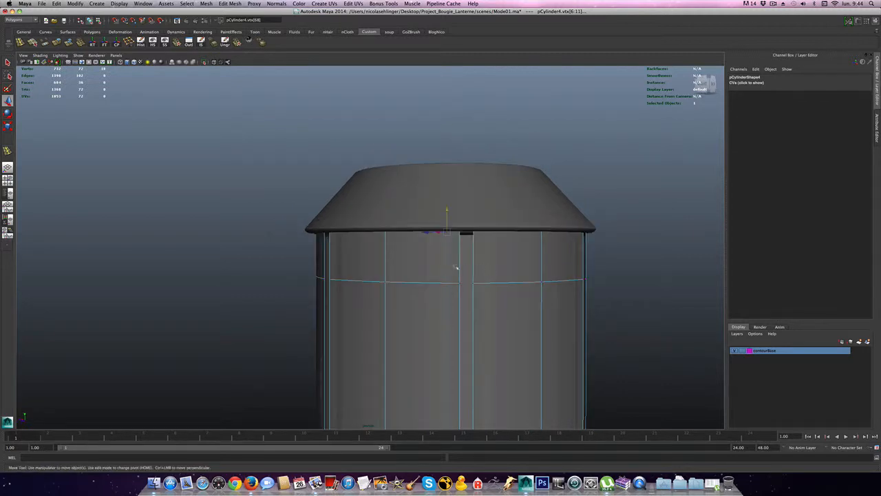
Move the top vertex rows of all the pillars slightly up so they tuck into the underside of the roof
left_click(464, 266)
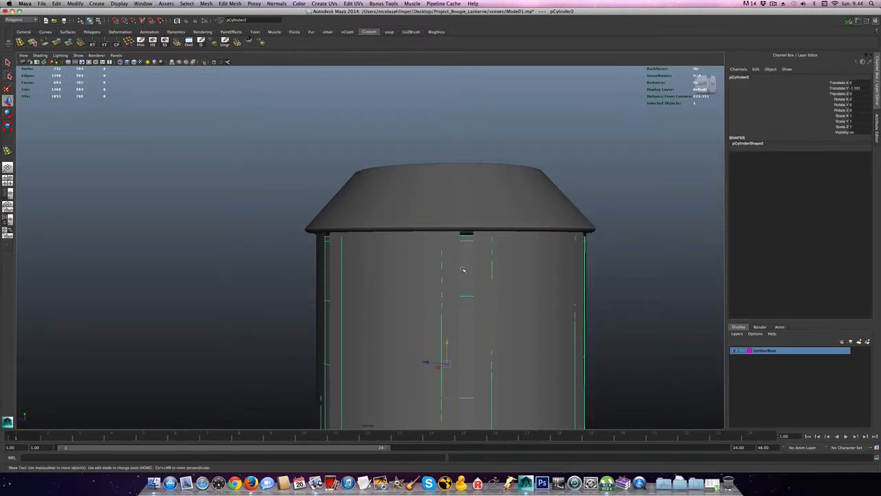
right_click_drag(464, 268, 446, 267)
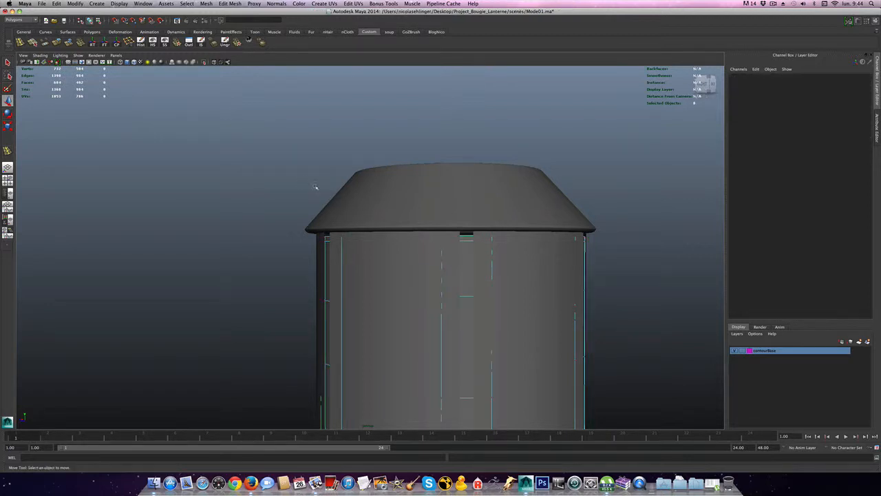
left_click_drag(292, 210, 672, 258)
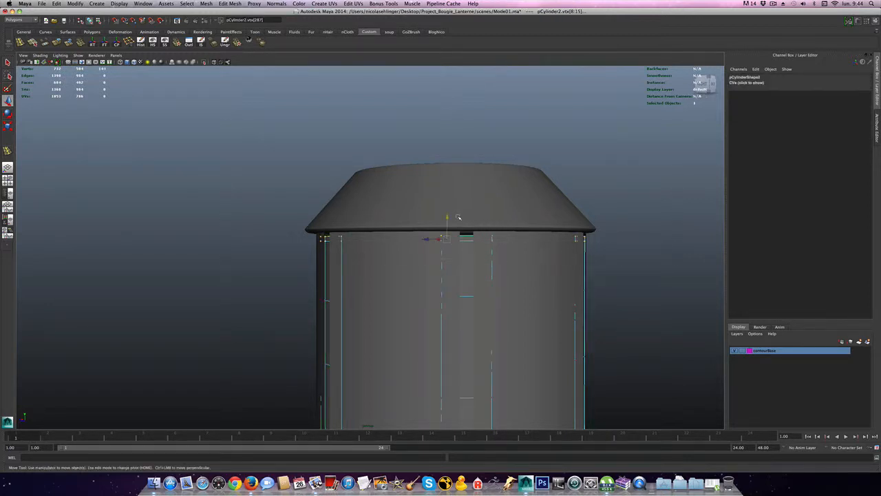
left_click_drag(448, 218, 446, 213)
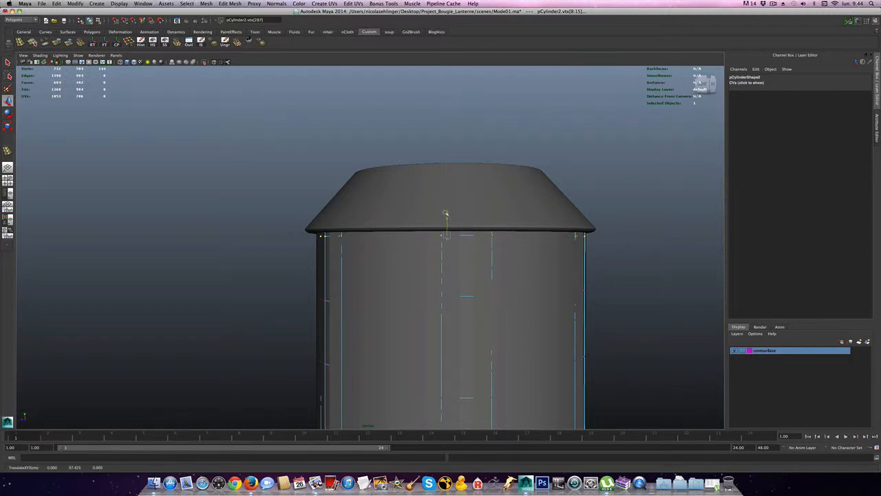
mouse_move(261, 240)
left_mouse_down("alt")
mouse_move(334, 259)
mouse_move(419, 244)
mouse_move(434, 232)
mouse_move(484, 232)
mouse_move(257, 236)
left_mouse_up("alt")
Scale the outer panel cylinder down uniformly to about 45.22 so its panels sit recessed between the pillars
right_click_drag(374, 308, 401, 307)
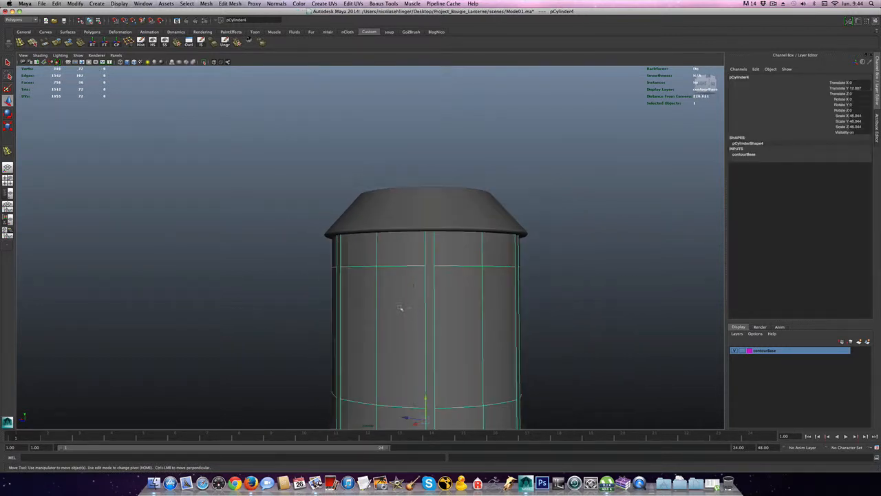
left_click_drag(404, 316, 387, 269, "alt")
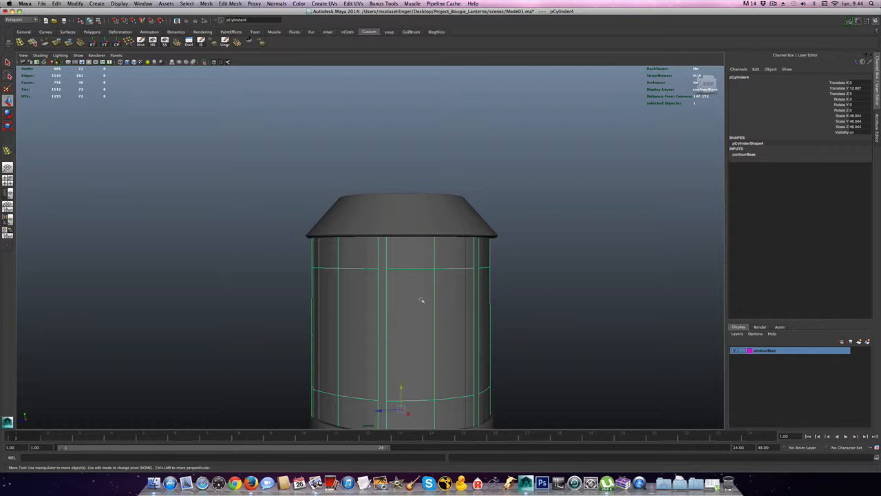
right_click_drag(421, 300, 403, 299)
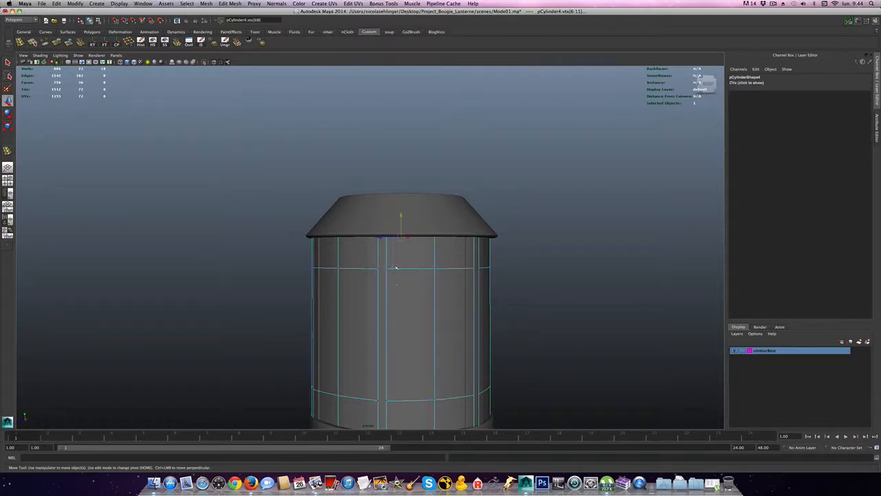
left_click_drag(403, 299, 379, 321, "alt")
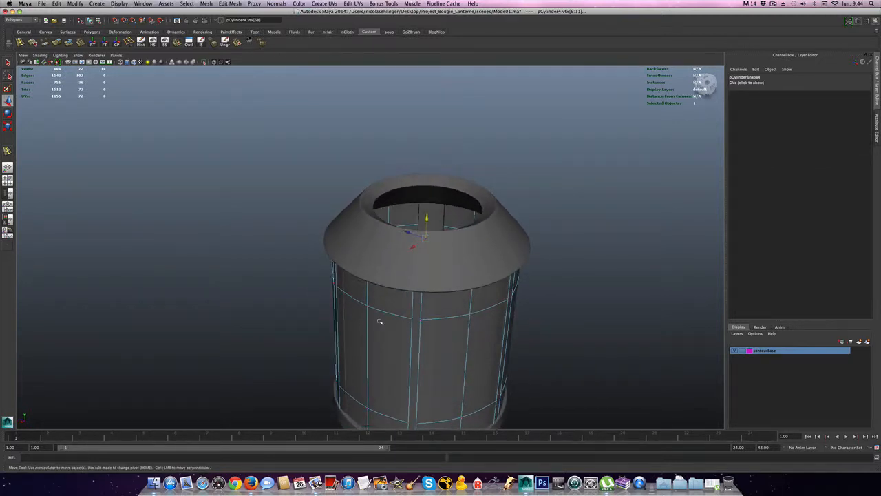
right_click(379, 321)
left_click(406, 314)
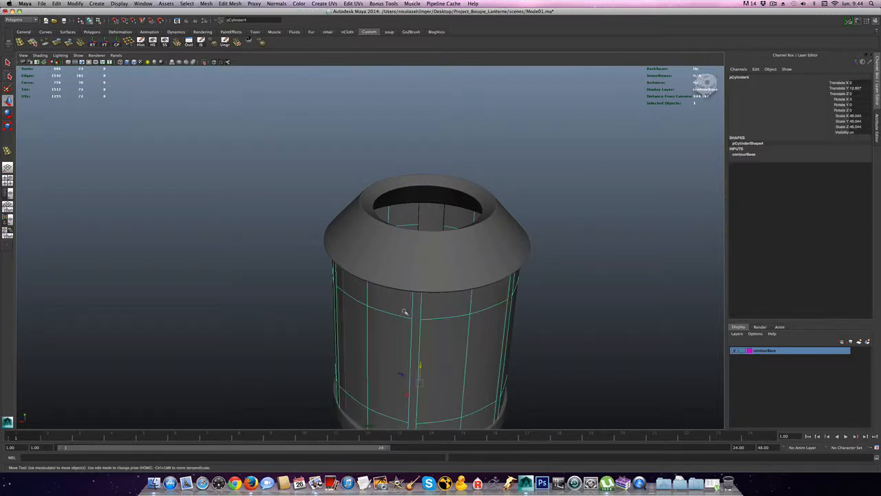
key("r")
middle_click_drag(435, 354, 441, 251, "alt")
right_click_drag(442, 250, 431, 303, "alt")
middle_click_drag(447, 323, 431, 301, "alt")
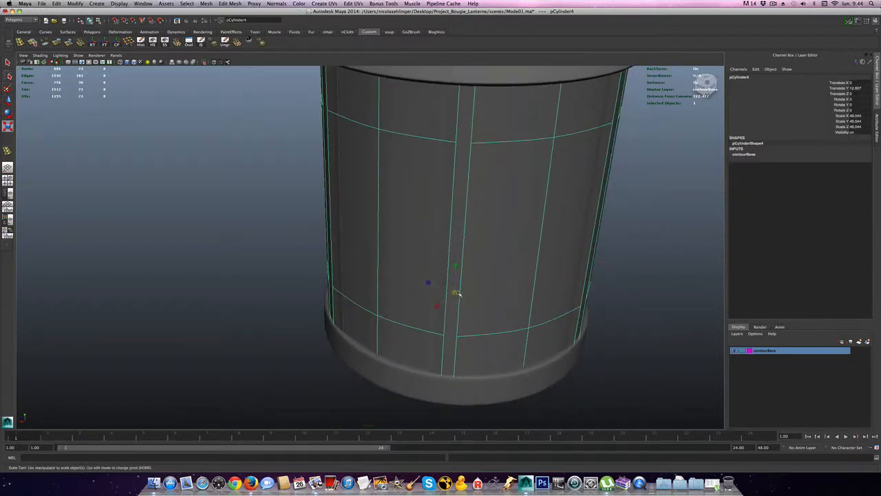
left_click_drag(455, 294, 531, 299)
middle_click_drag(419, 313, 502, 351, "alt")
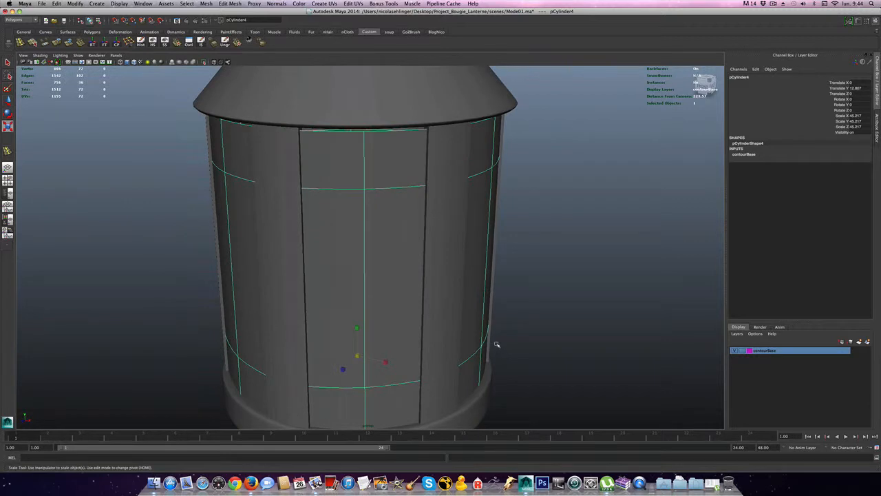
Fine-tune the panel cylinder's uniform scale to about 45.09, checking how it fits against the pillars
left_click_drag(488, 338, 454, 349, "alt")
left_click(392, 348)
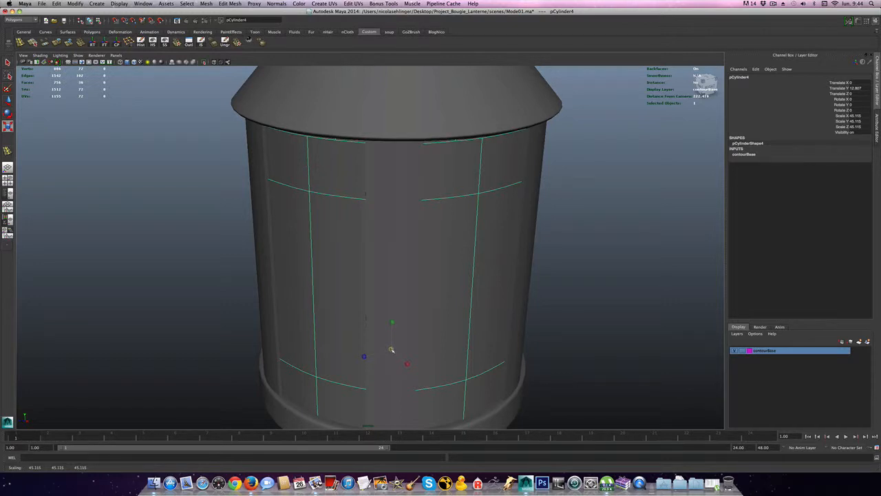
left_click_drag(391, 350, 397, 310, "alt")
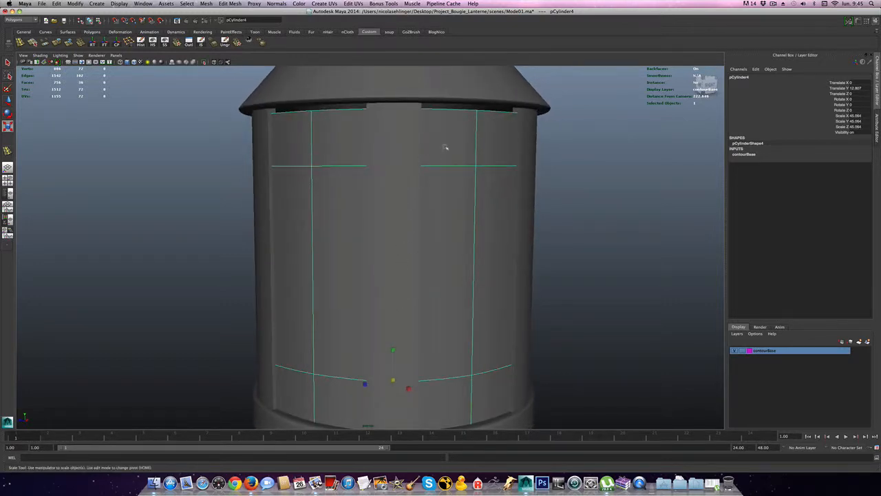
Raise the top vertex row of the panel cylinder to close the gap under the roof, and return to object mode
right_click_drag(446, 147, 413, 146)
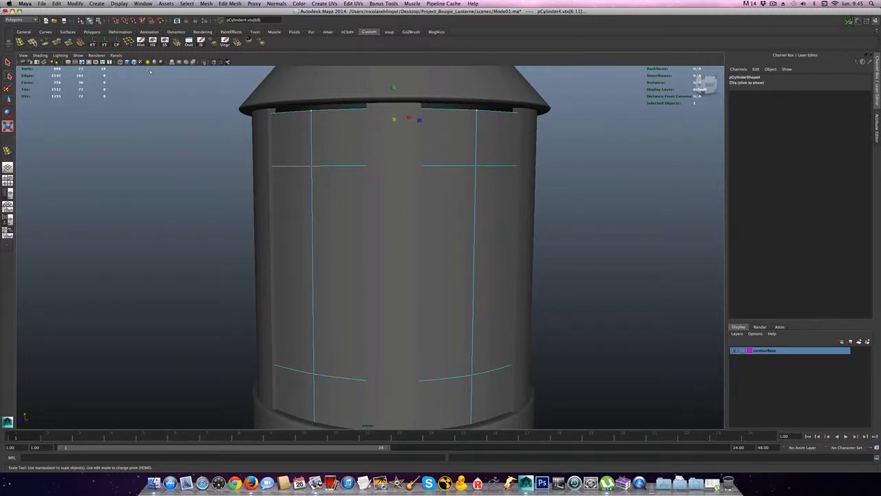
key("w")
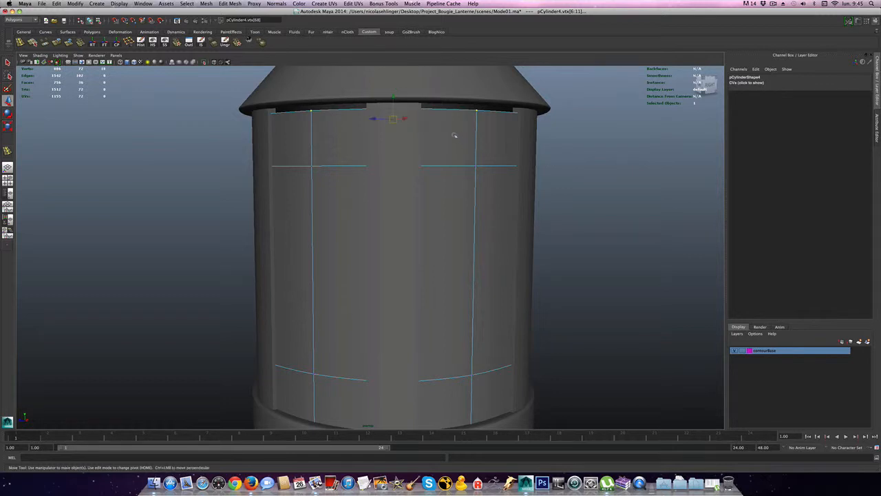
left_click_drag(392, 98, 392, 92)
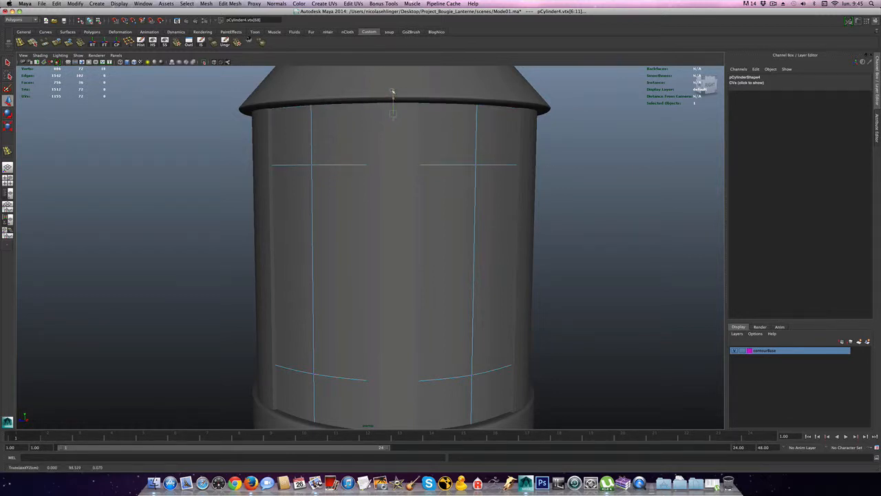
mouse_move(362, 196)
right_mouse_down("alt")
mouse_move(349, 186)
mouse_move(351, 205)
mouse_move(369, 195)
right_mouse_up("alt")
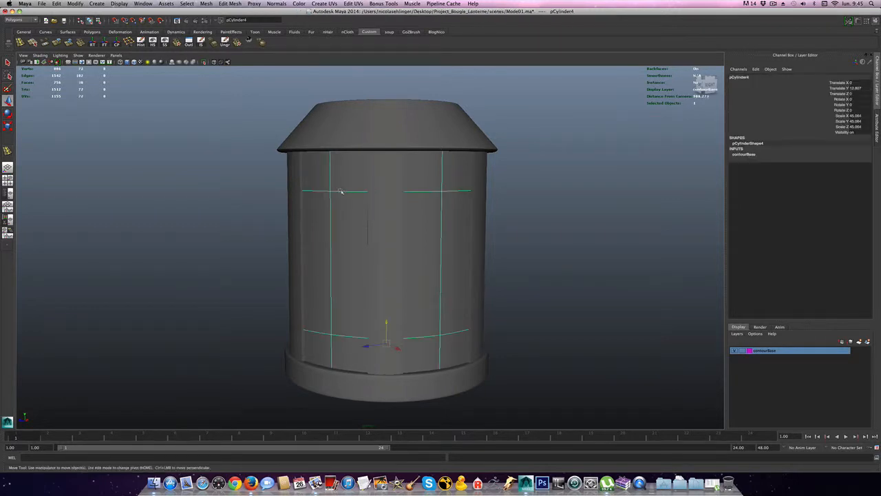
Isolate the panel cylinder and select all edges along both vertical borders of its front panel
left_click(203, 62)
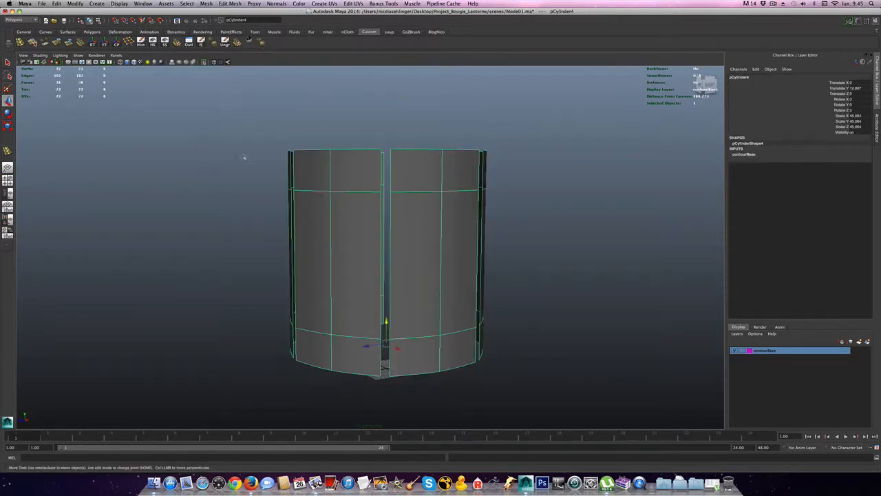
left_click_drag(314, 213, 352, 223, "alt")
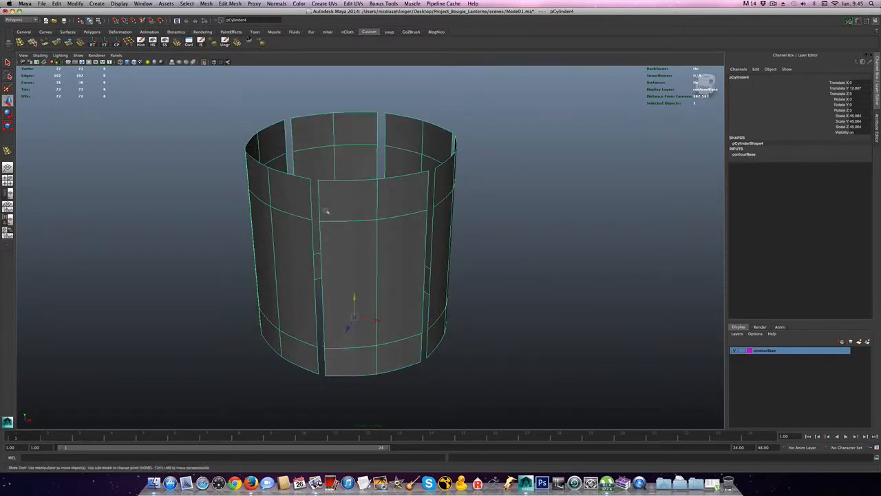
right_click_drag(317, 200, 317, 187)
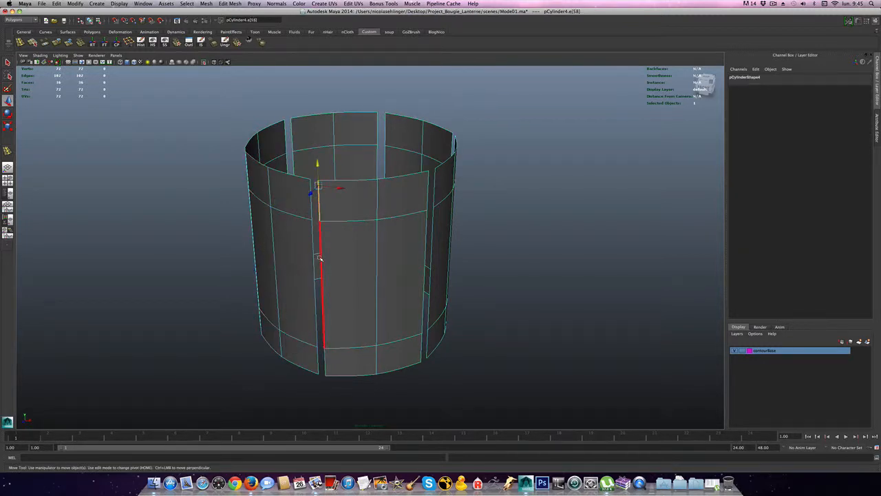
double_click(320, 343)
left_click(323, 365, "shift")
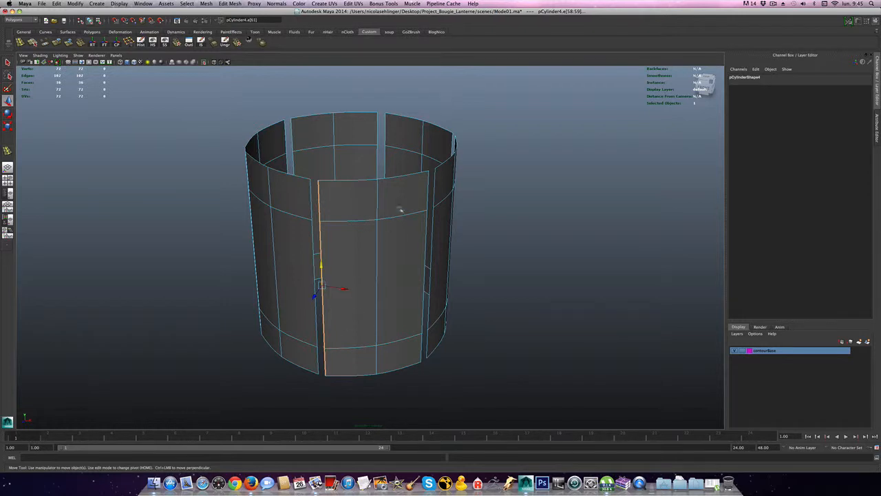
left_click(426, 201, "shift")
left_click(421, 303, "shift")
left_click(423, 354, "shift")
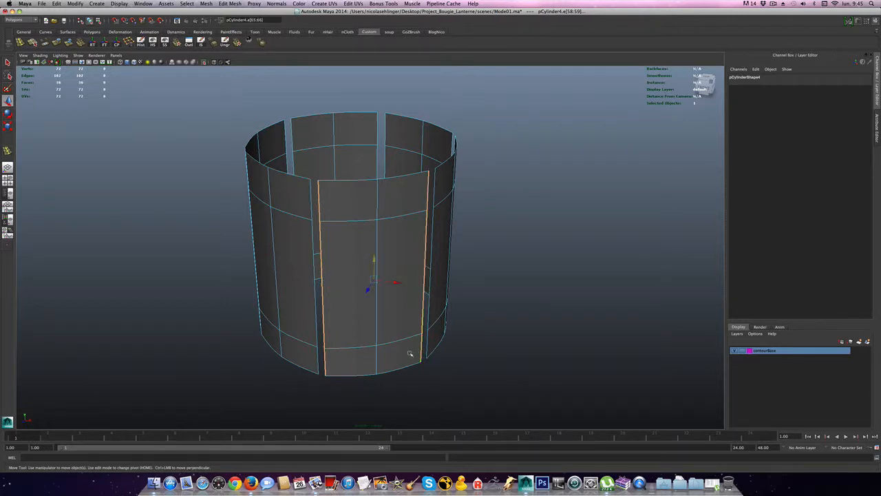
left_click_drag(409, 356, 325, 282, "alt")
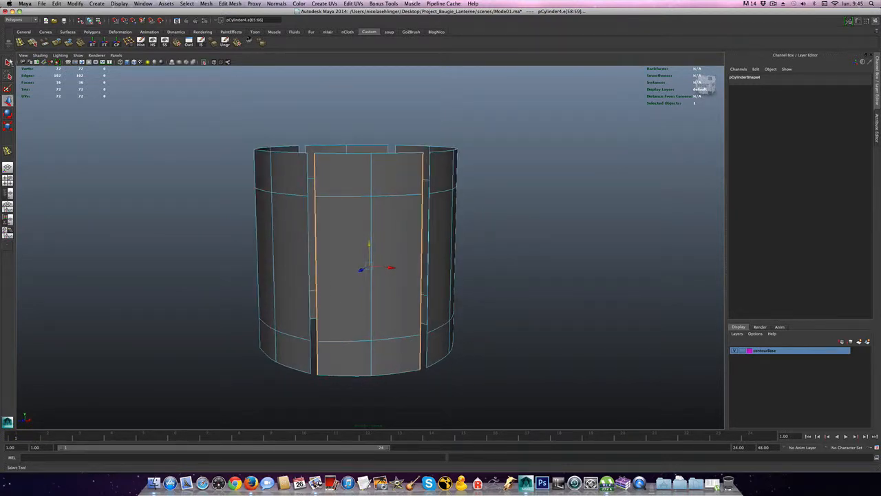
left_click(8, 61)
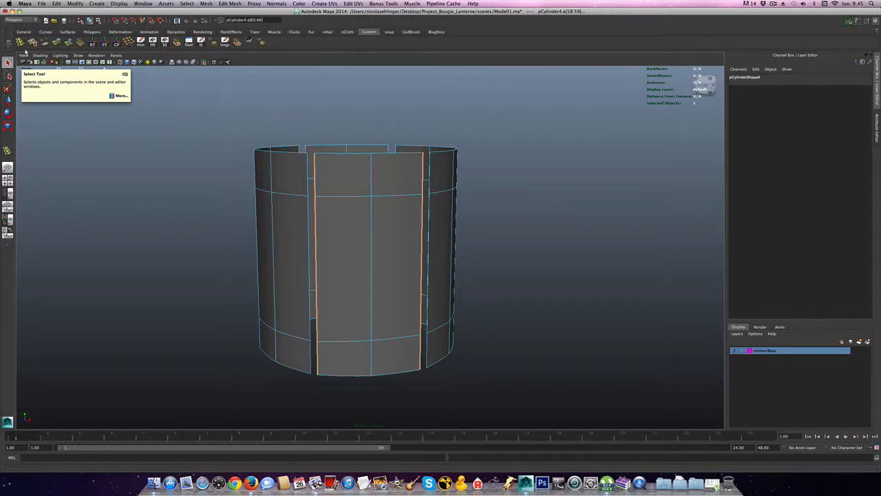
End the isolation and display the whole lantern in wireframe, focusing on where the front panel overlaps a pillar
left_click(204, 62)
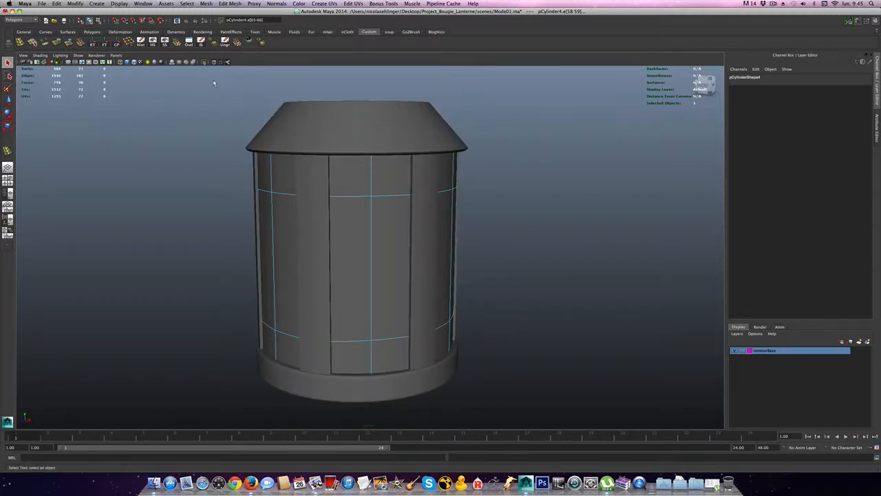
key("2")
key("4")
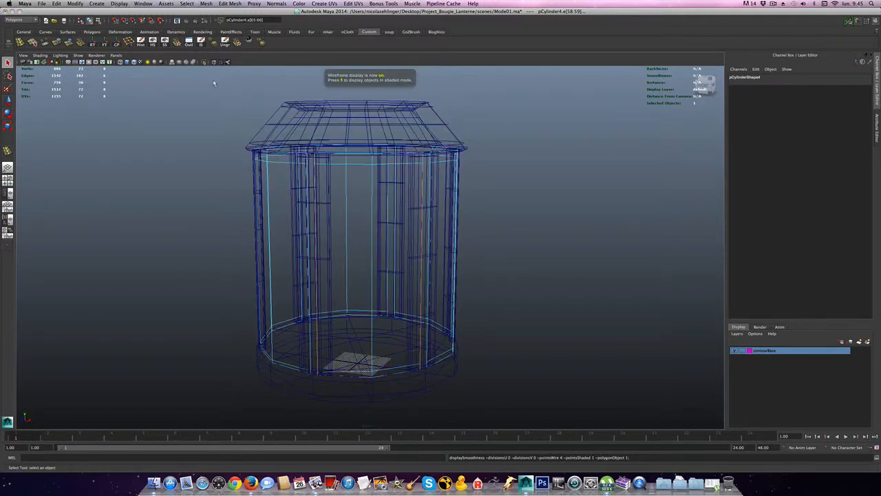
scroll(253, 199, "up", 3)
left_click_drag(309, 187, 346, 192, "alt")
left_click_drag(337, 192, 334, 190, "alt")
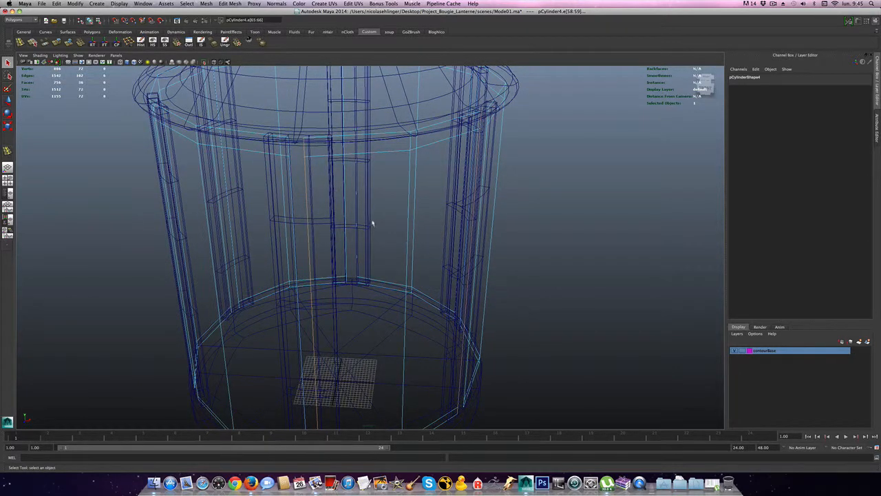
Insert a vertical edge loop near each side border of the front panel, aligned with the neighbouring pillars' edges
left_click(20, 46)
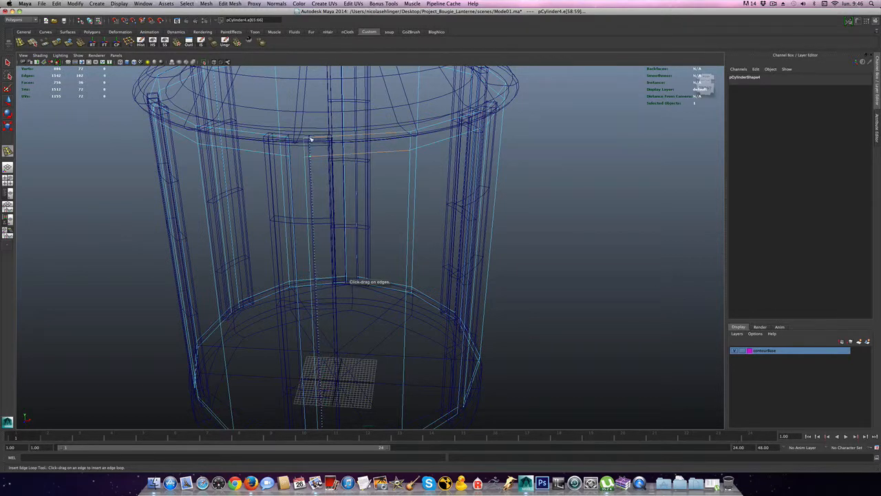
left_click_drag(309, 140, 426, 130)
middle_click_drag(398, 209, 346, 193, "alt")
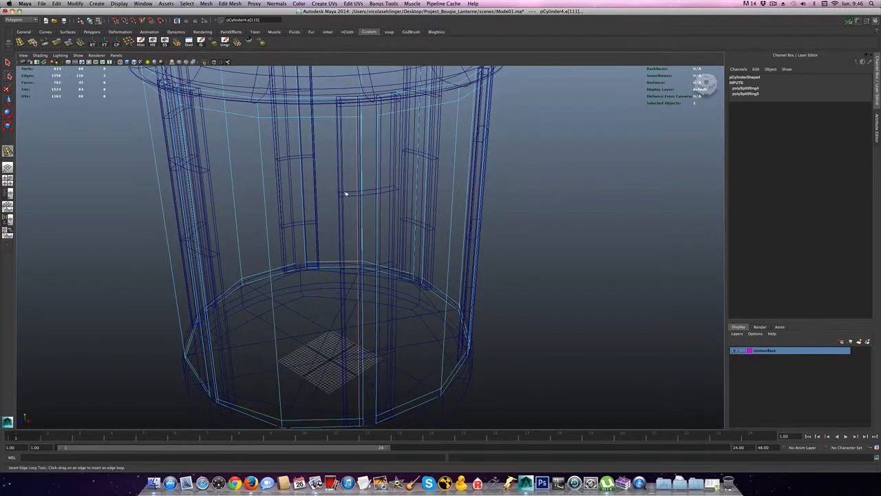
Add matching vertical edge loops near both side borders of the next two panels around the cylinder
left_click_drag(391, 134, 370, 112, "alt")
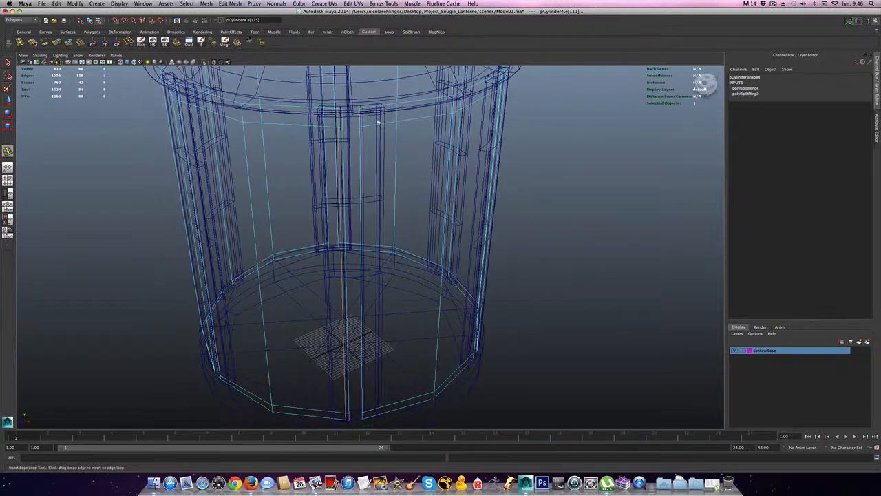
left_click(367, 110)
left_click_drag(421, 126, 472, 115, "alt")
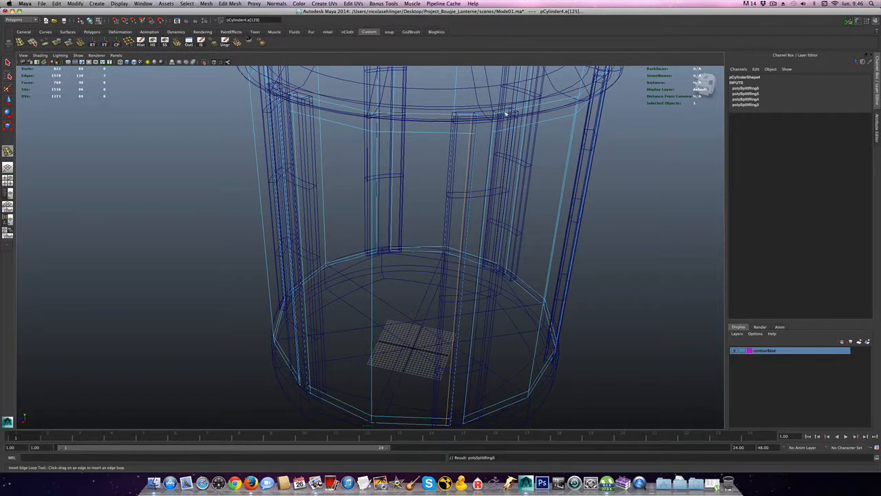
left_click(504, 117)
left_click_drag(503, 117, 565, 113, "alt")
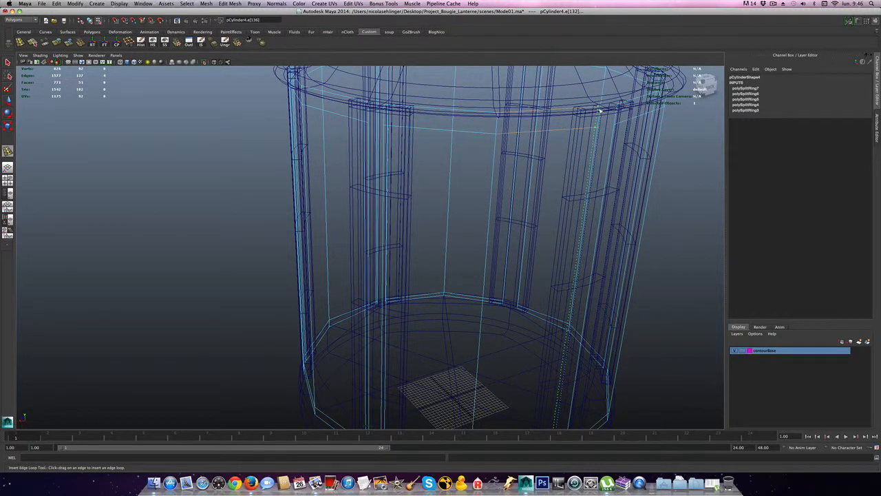
left_click(599, 142)
left_click_drag(599, 142, 558, 140, "alt")
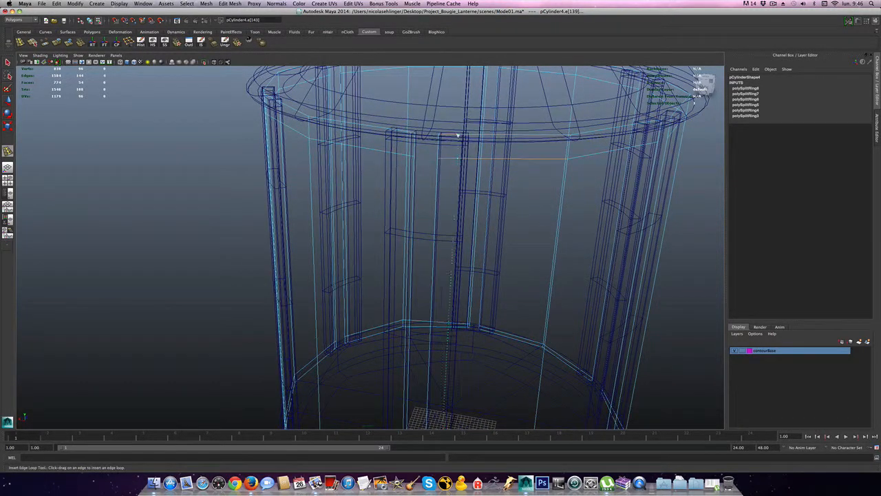
Insert the same pair of border edge loops on the remaining three panels, placing each at its pillar's edge
left_click_drag(459, 136, 537, 182)
left_click_drag(581, 208, 418, 193, "alt")
left_click_drag(488, 188, 453, 172, "alt")
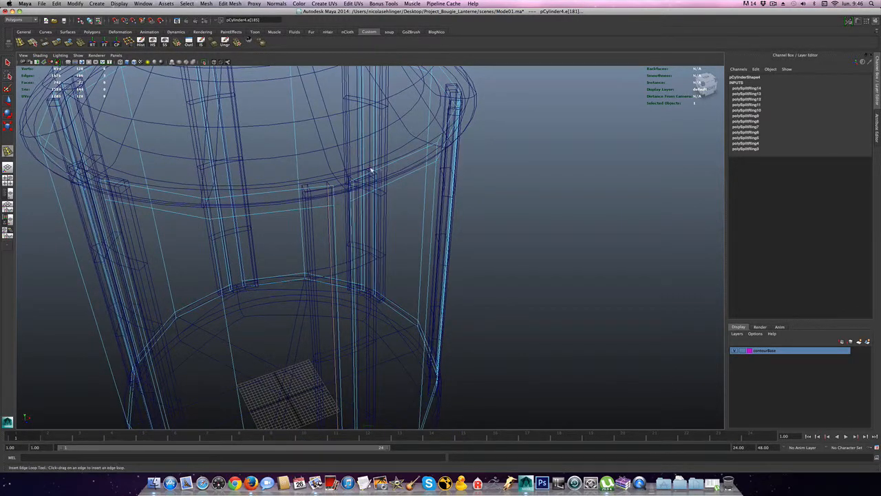
left_click_drag(356, 179, 376, 174)
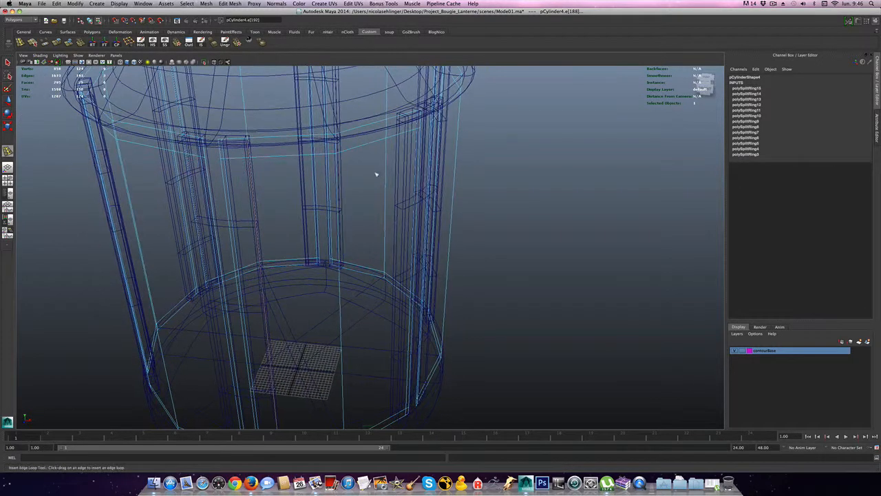
Undo the last edge loop insertion and return the lantern to shaded display in object selection mode
key("z")
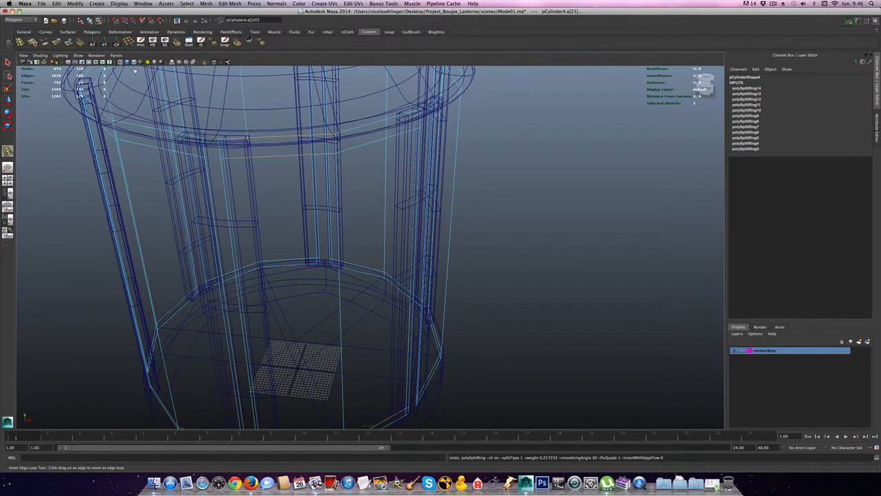
key("5")
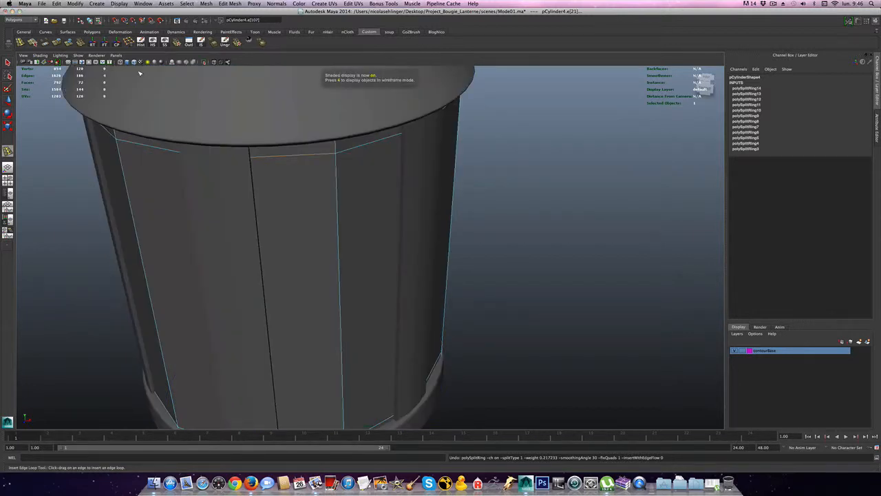
key("q")
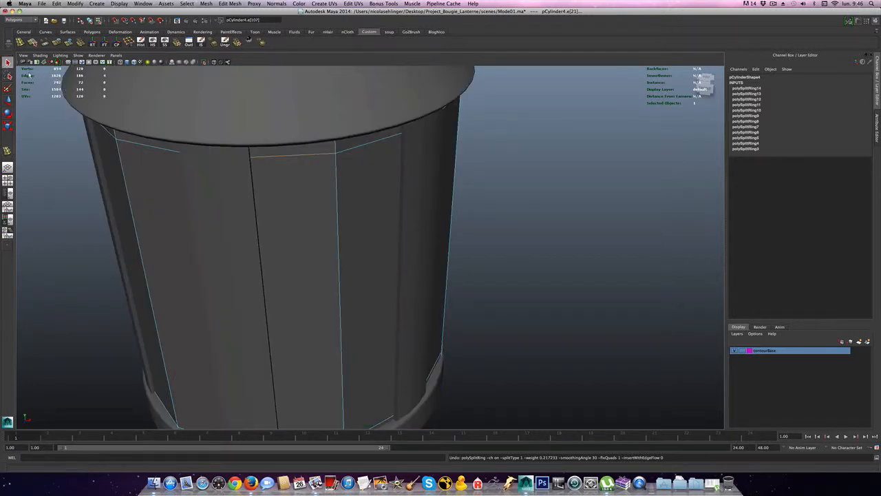
right_click_drag(202, 206, 234, 201)
scroll(226, 211, "down", 6)
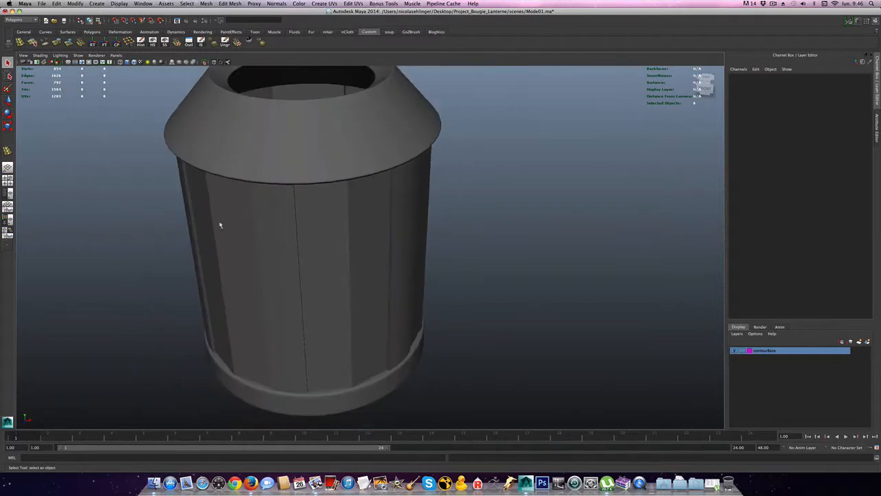
Select the outer panel cylinder and delete its construction history
left_click_drag(261, 280, 301, 282, "alt")
left_click(305, 264)
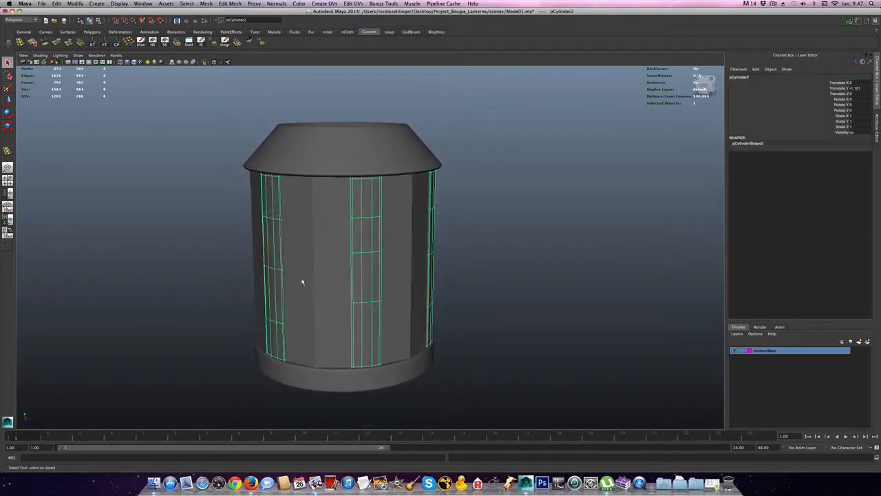
left_click(317, 263)
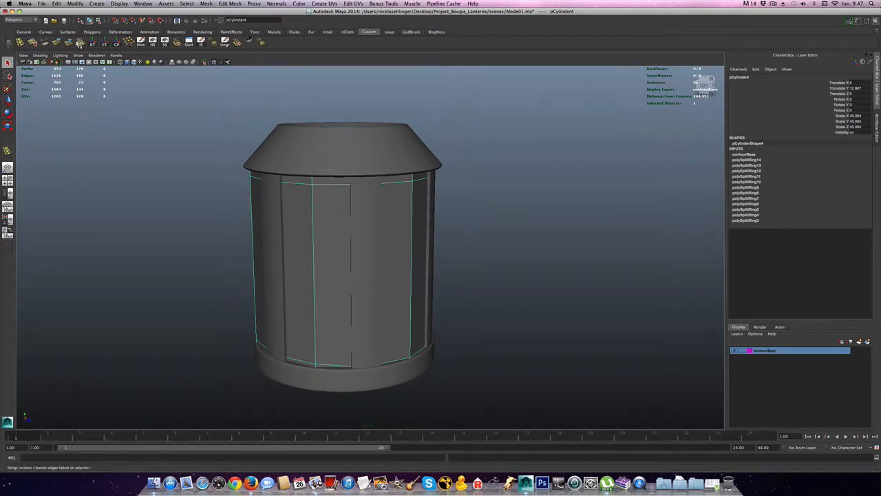
left_click(141, 44)
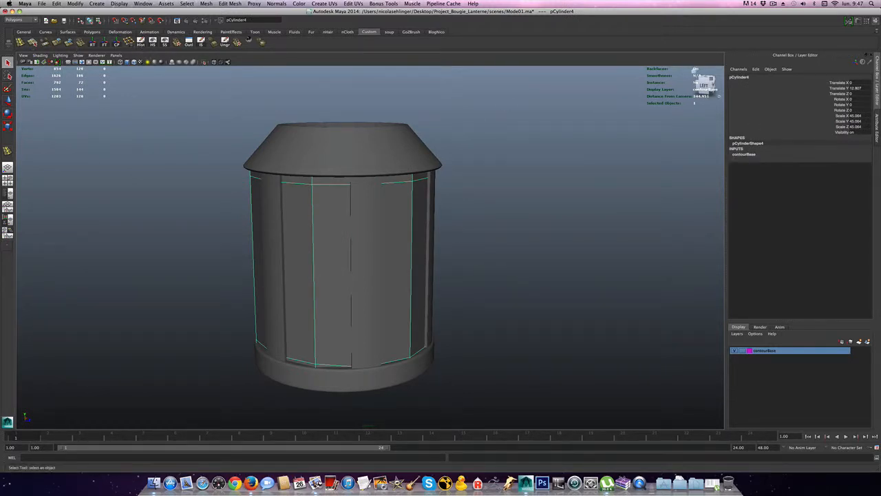
Open the Outliner beside the lantern and rename the panel cylinder pCylinder4 as Vitre
left_click(188, 43)
left_click_drag(757, 159, 525, 150)
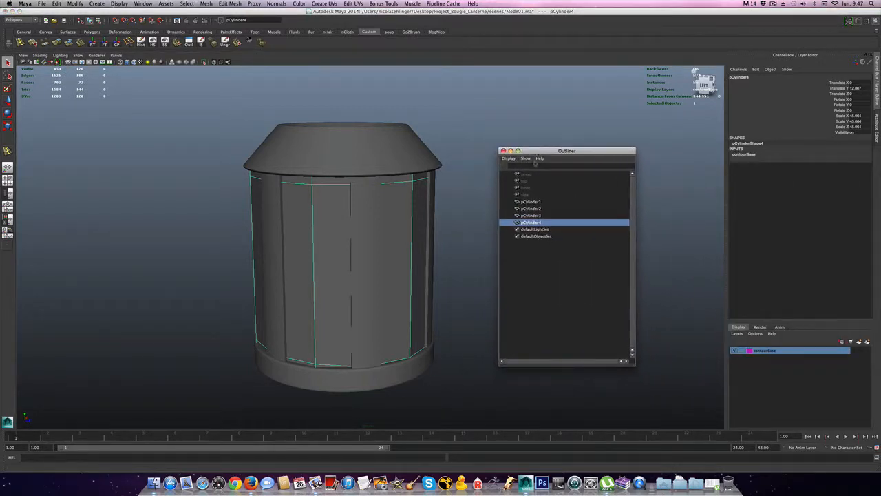
double_click(532, 223)
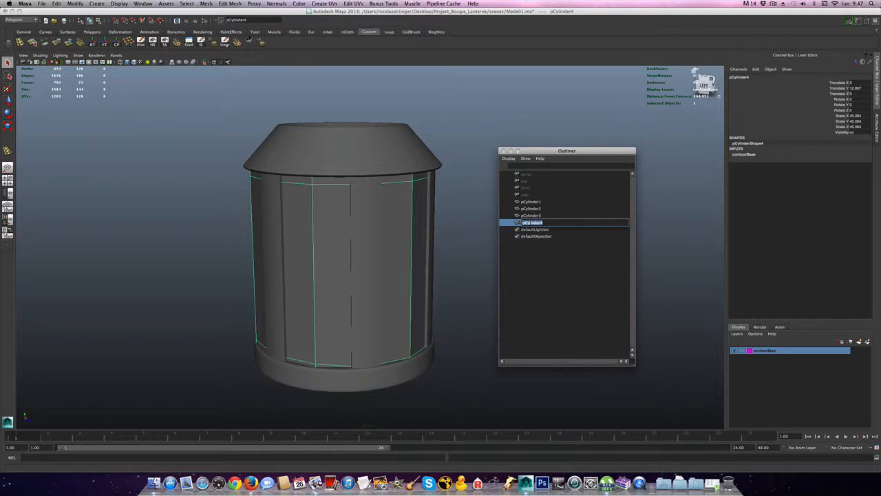
type("vitre")
key("Return")
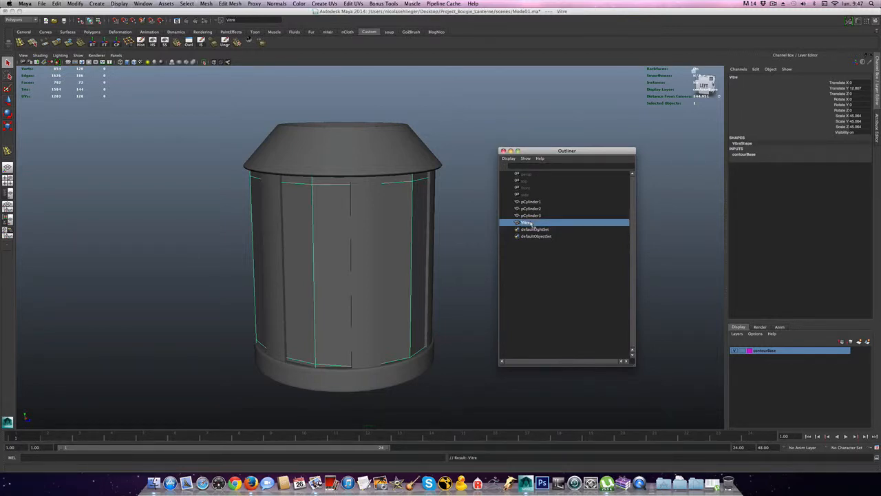
Rename the lantern's roof object as ChapeauLanterne
left_click(532, 215)
double_click(532, 215)
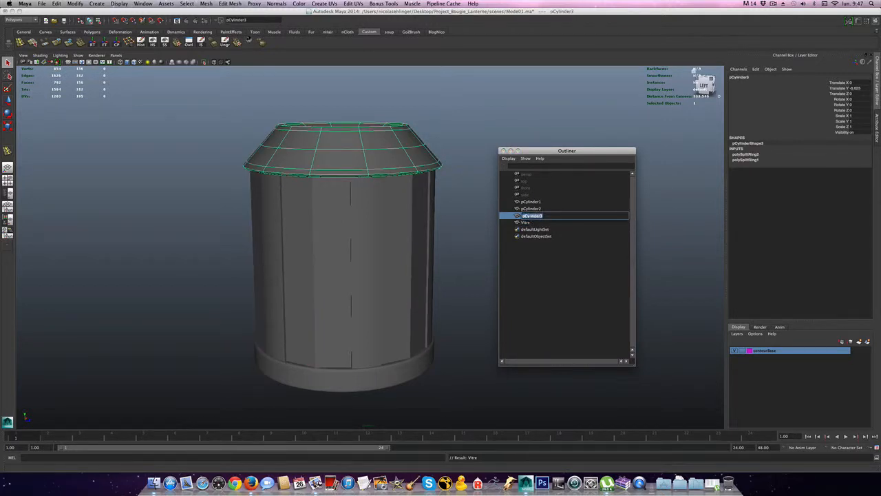
type("ChapeauLanterne")
key("Return")
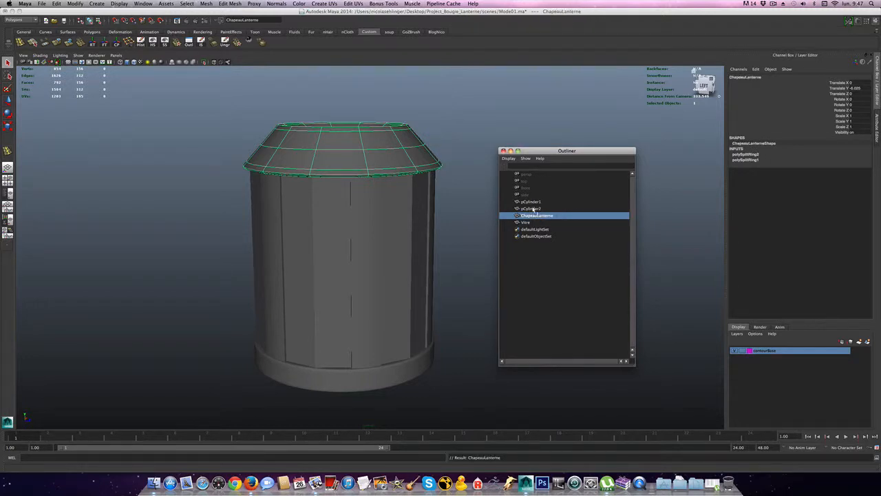
Rename the lantern's pillar object as Pillier_Lanterne
left_click(531, 209)
double_click(531, 209)
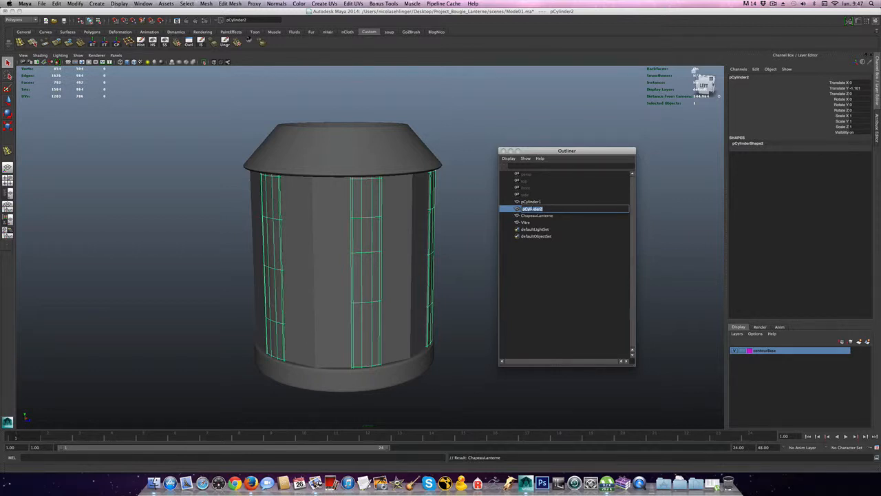
type("p")
type("illier Lanterne")
key("BackSpace")
key("BackSpace")
key("BackSpace")
key("BackSpace")
key("BackSpace")
key("BackSpace")
key("BackSpace")
key("BackSpace")
Rename the lantern's bottom ring as Base_Lanterne, reselect the Vitre object and save the scene
left_click(532, 202)
double_click(532, 202)
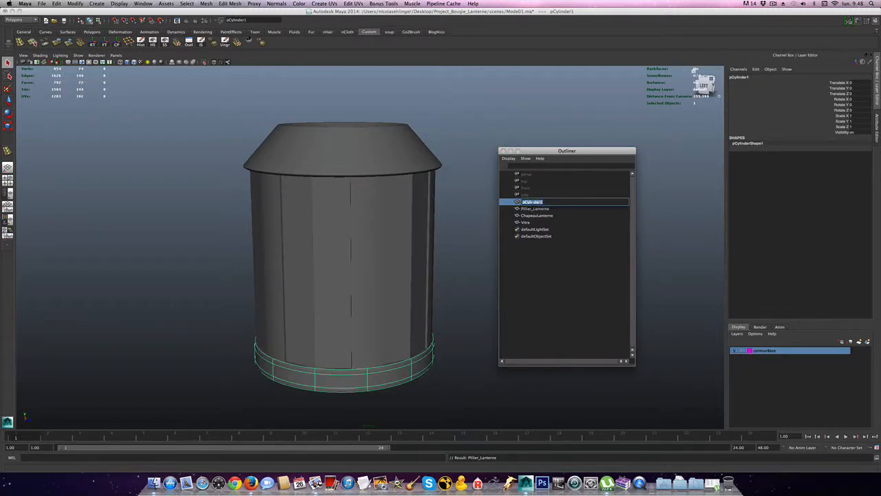
type("Base_Lanterne")
key("Return")
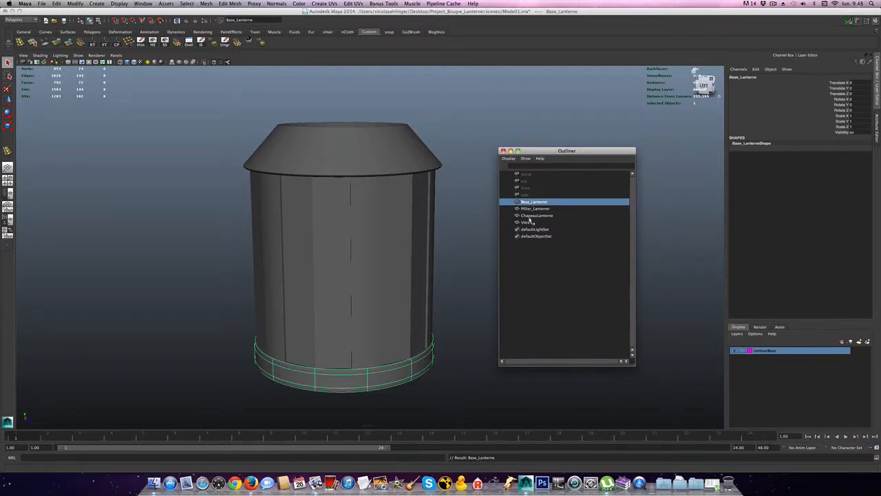
left_click(406, 290)
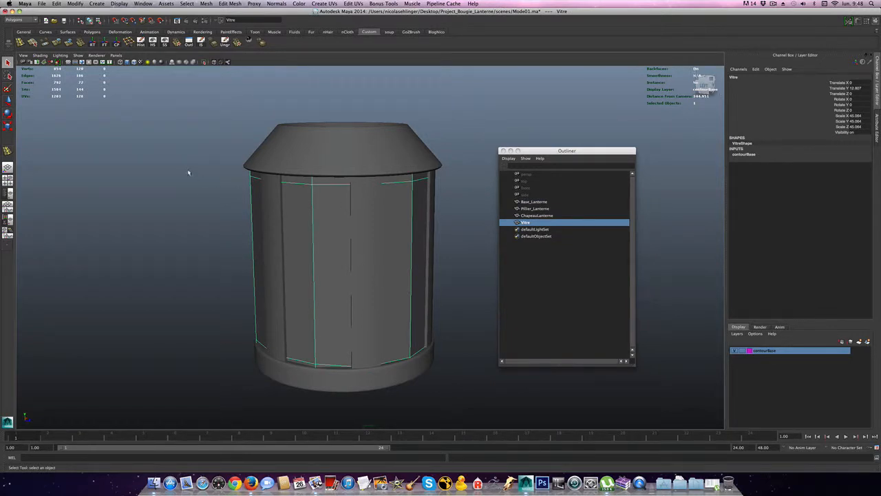
key("super+s")
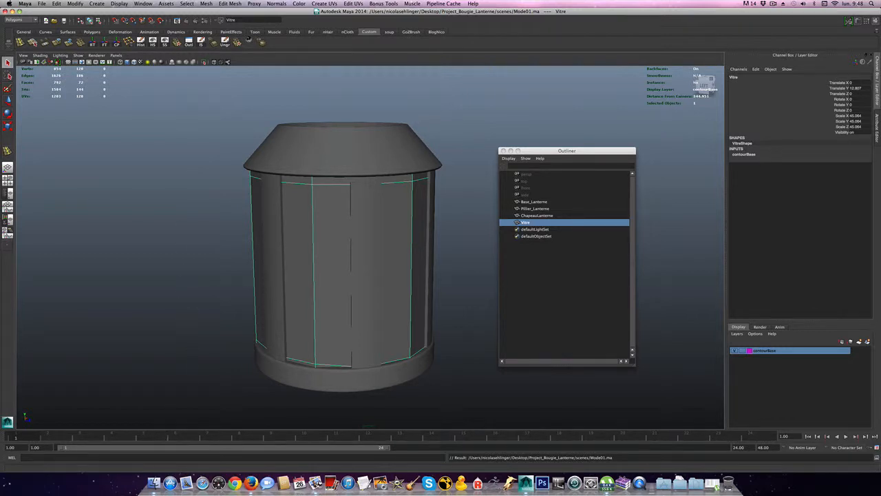
Switch to Finder, examine the scenes folder of Project_Bougie_Lanterne on the desktop and close the window
left_click(153, 482)
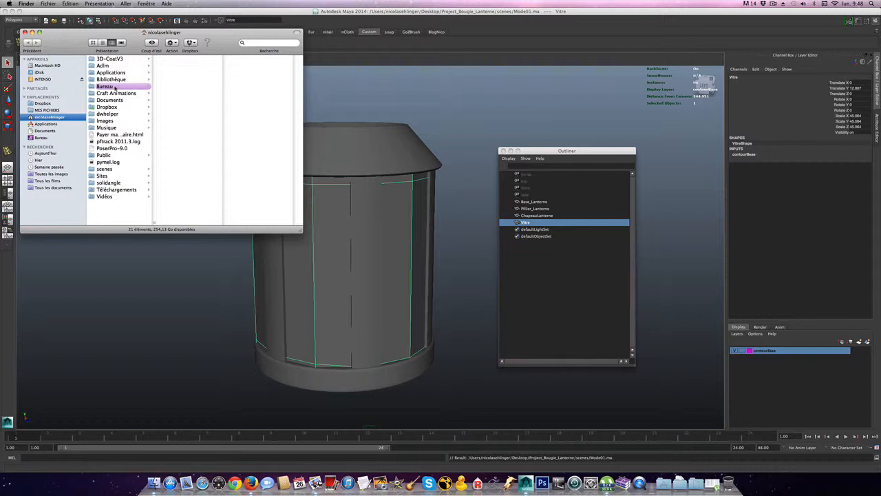
left_click(115, 87)
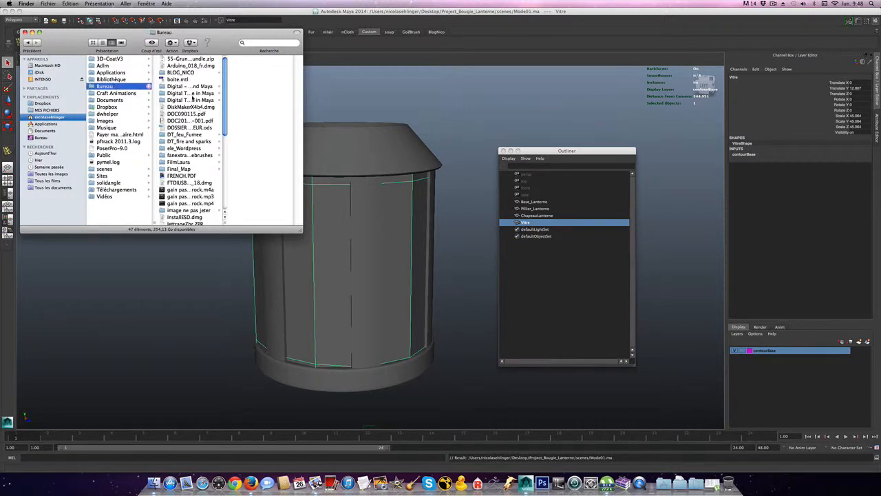
scroll(193, 98, "down", 2)
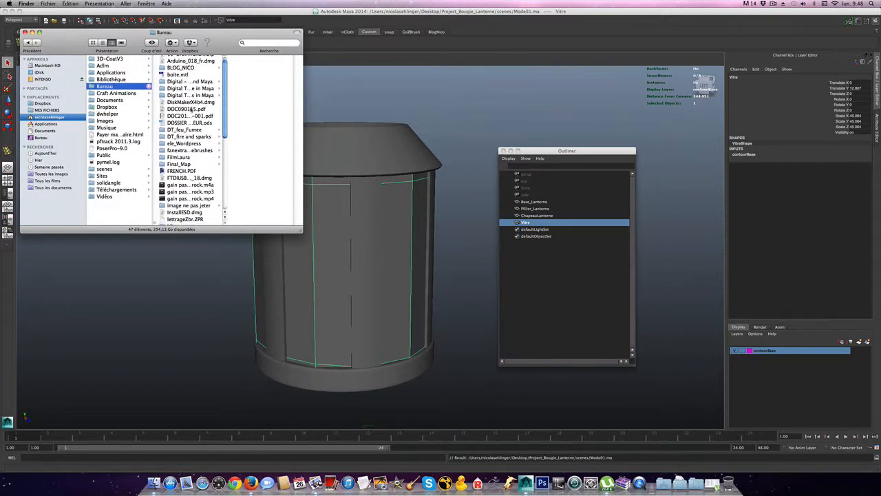
scroll(191, 109, "down", 3)
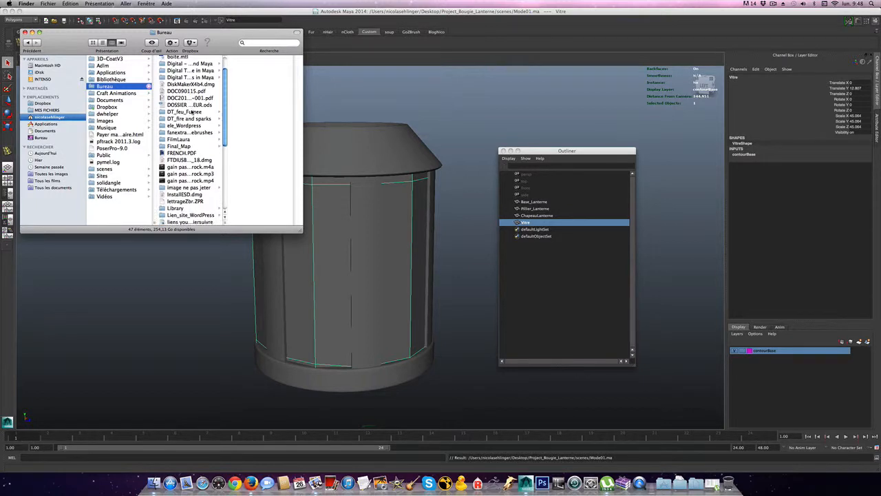
scroll(192, 112, "down", 2)
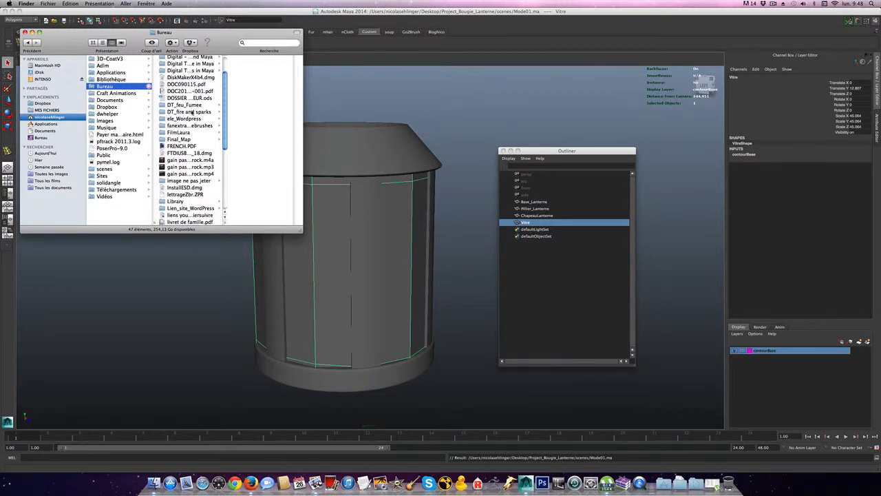
scroll(191, 112, "down", 5)
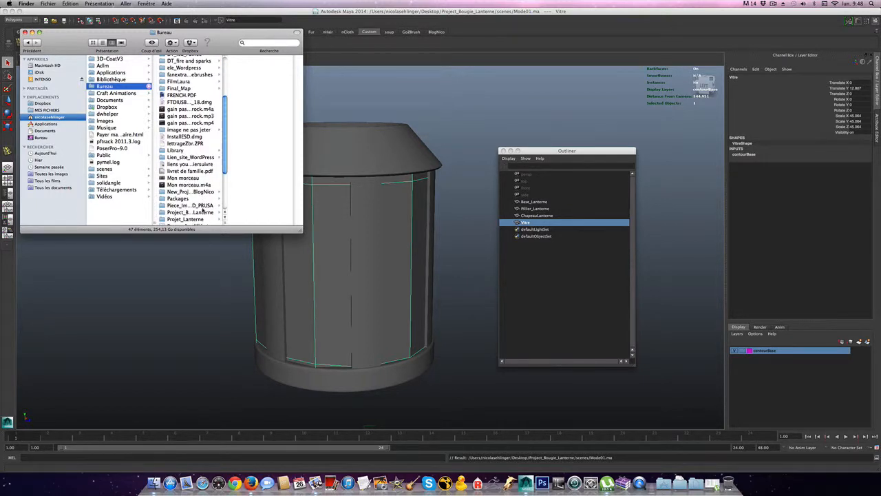
left_click(203, 212)
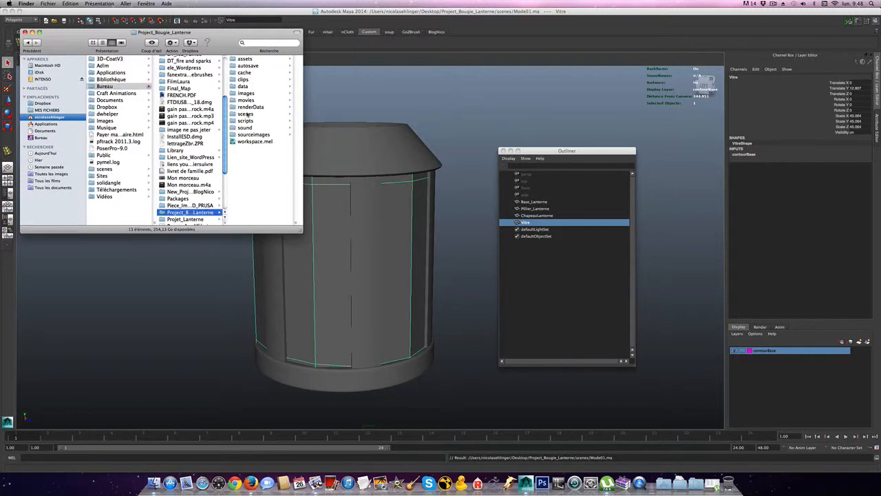
left_click(246, 113)
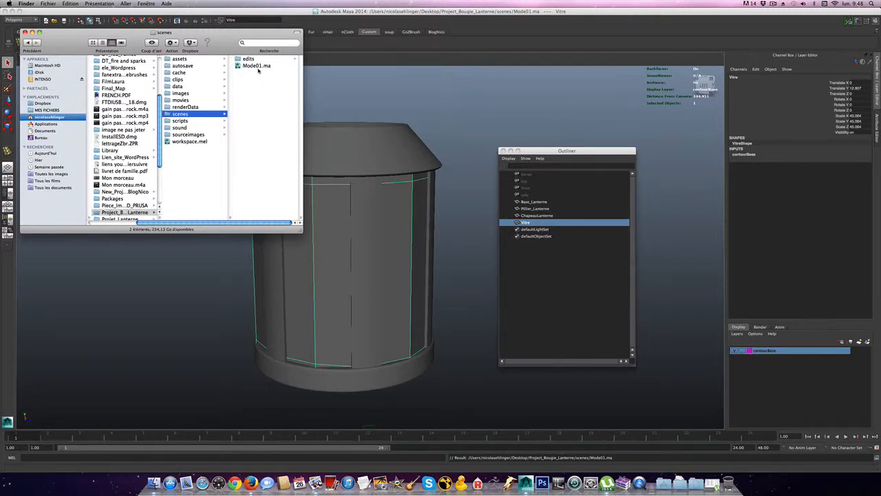
left_click(25, 32)
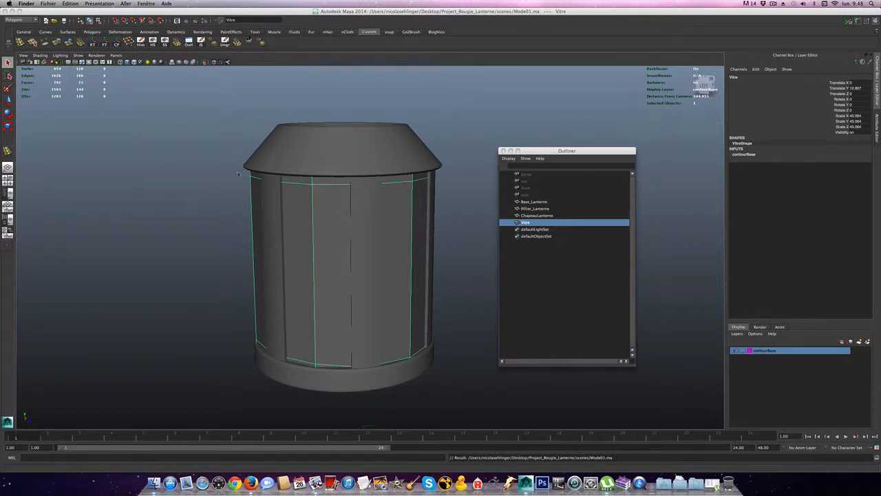
Freeze the transformations of the Vitre object and check the parts' pivots with the Move tool
left_click(370, 199)
left_click(367, 201)
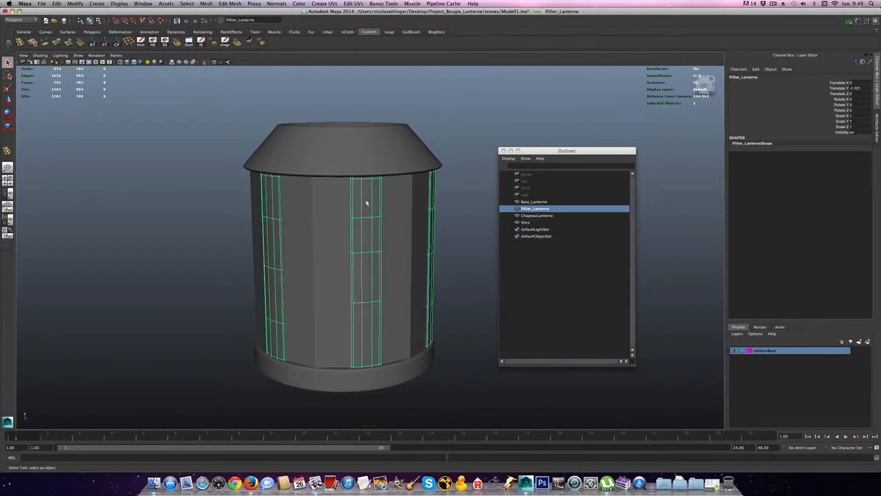
left_click(339, 169)
left_click(328, 198)
left_click_drag(419, 216, 373, 209, "alt")
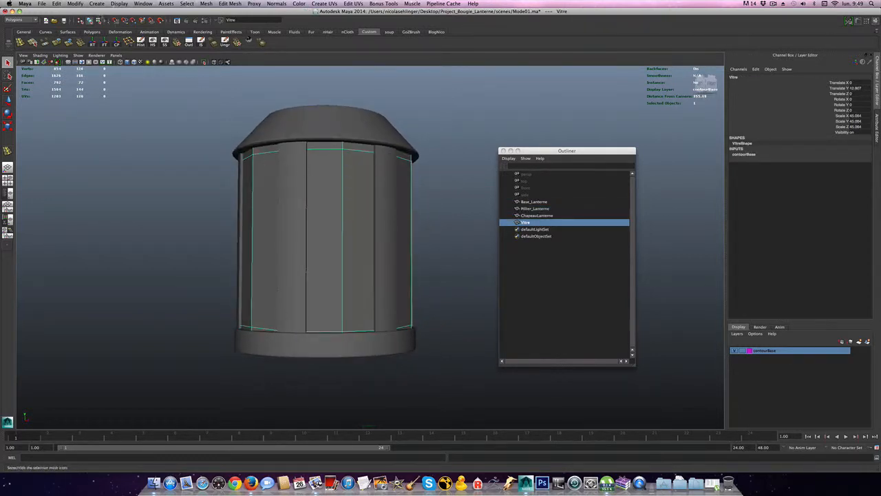
left_click(105, 42)
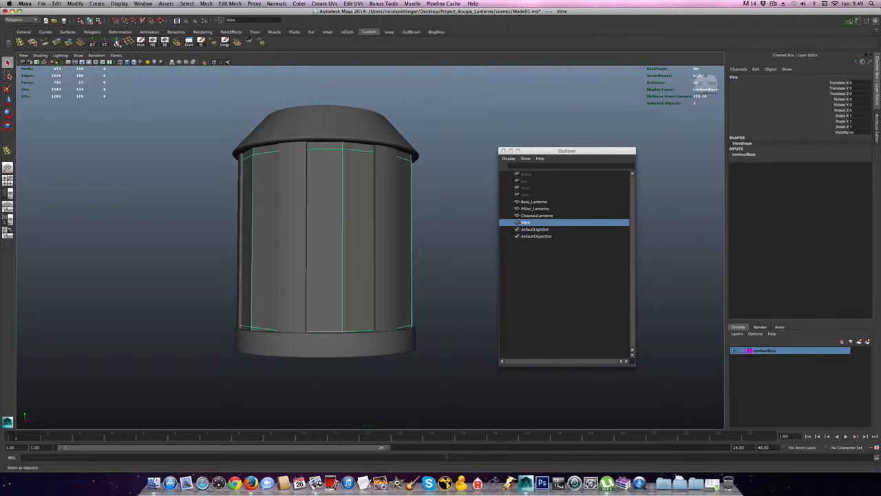
key("w")
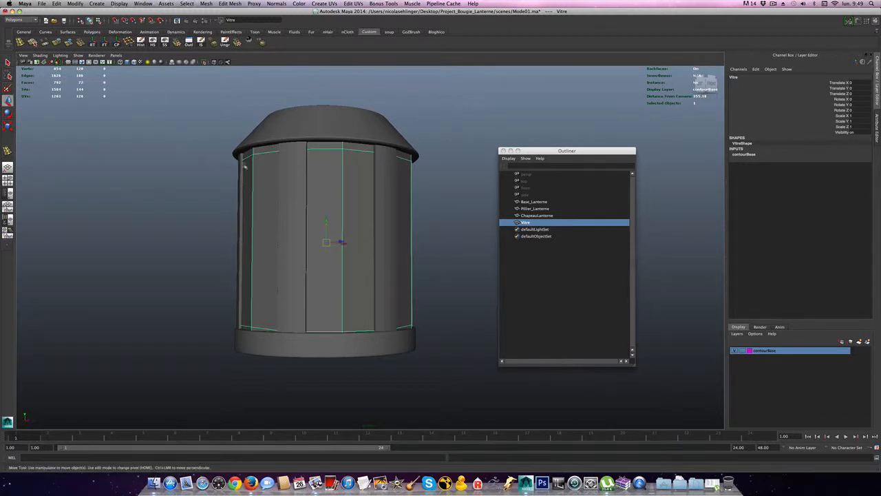
left_click(269, 130)
left_click(285, 191)
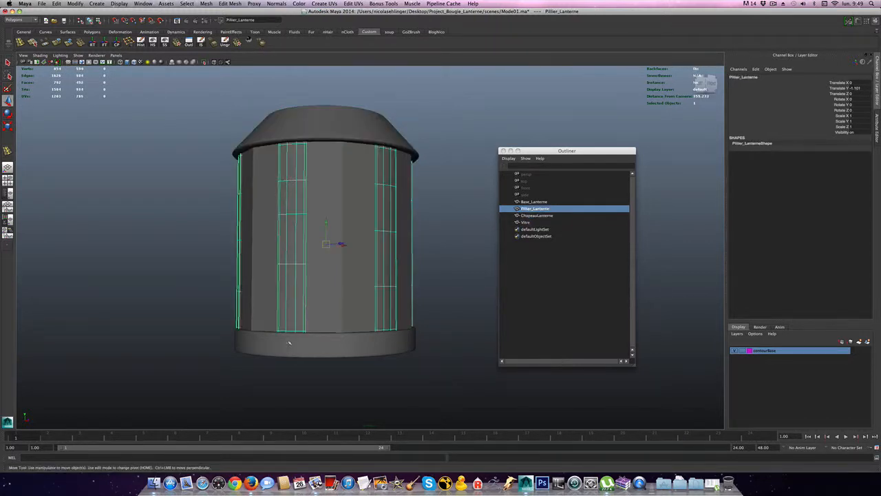
Turn off the smooth preview of Base_Lanterne and ChapeauLanterne, and send the roof to ZBrush with GoZ
left_click(292, 353)
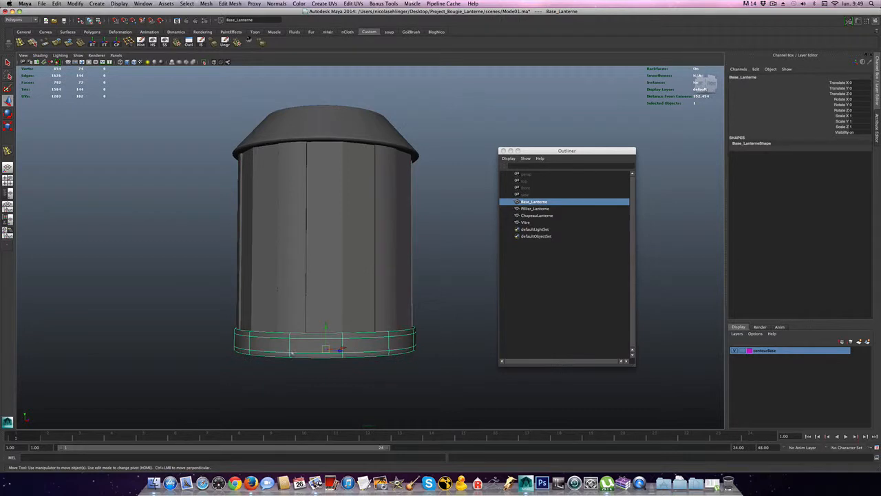
left_click(409, 32)
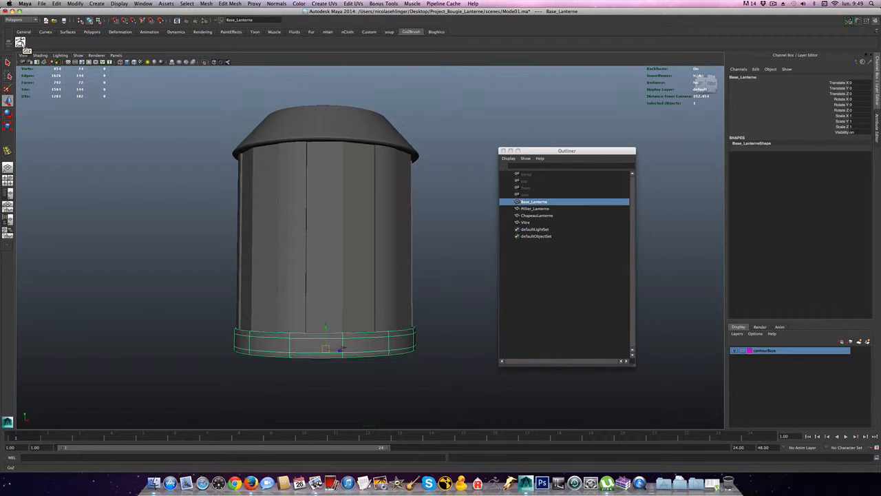
key("1")
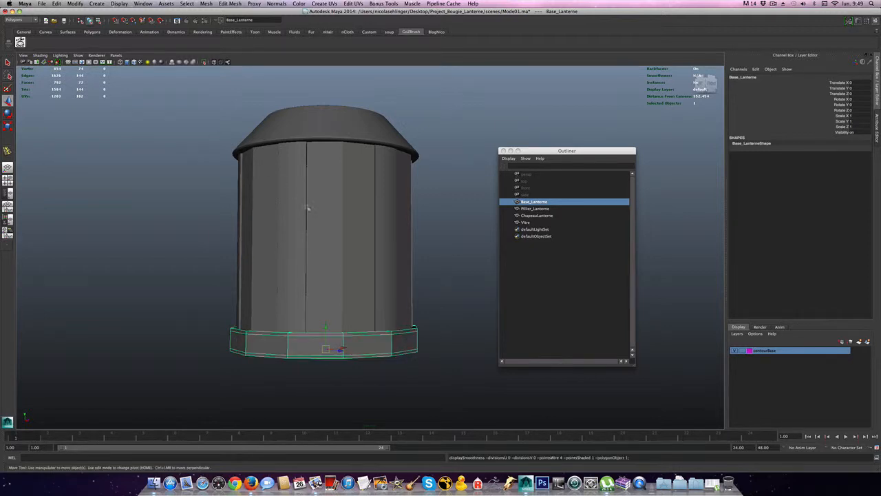
left_click(306, 205)
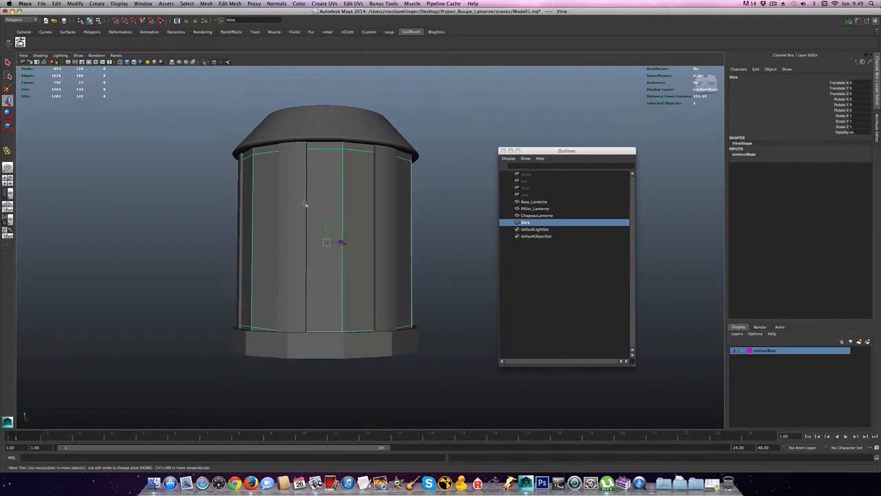
left_click(329, 131)
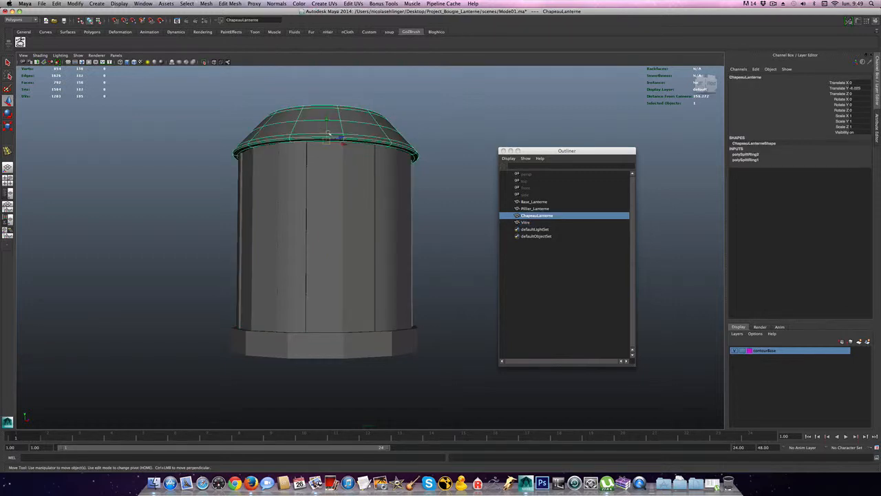
key("1")
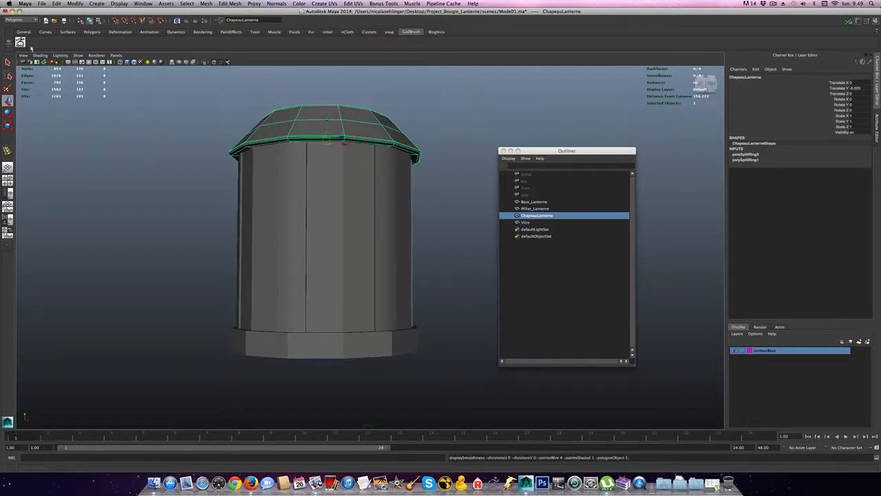
left_click(20, 43)
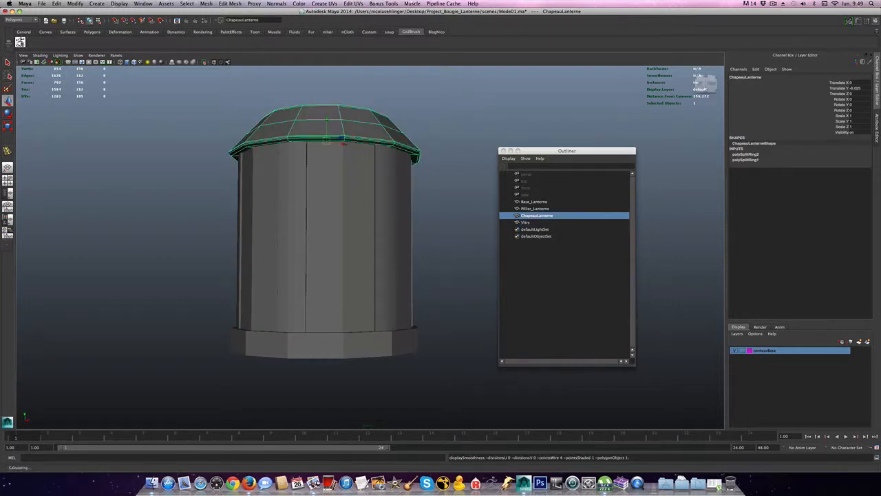